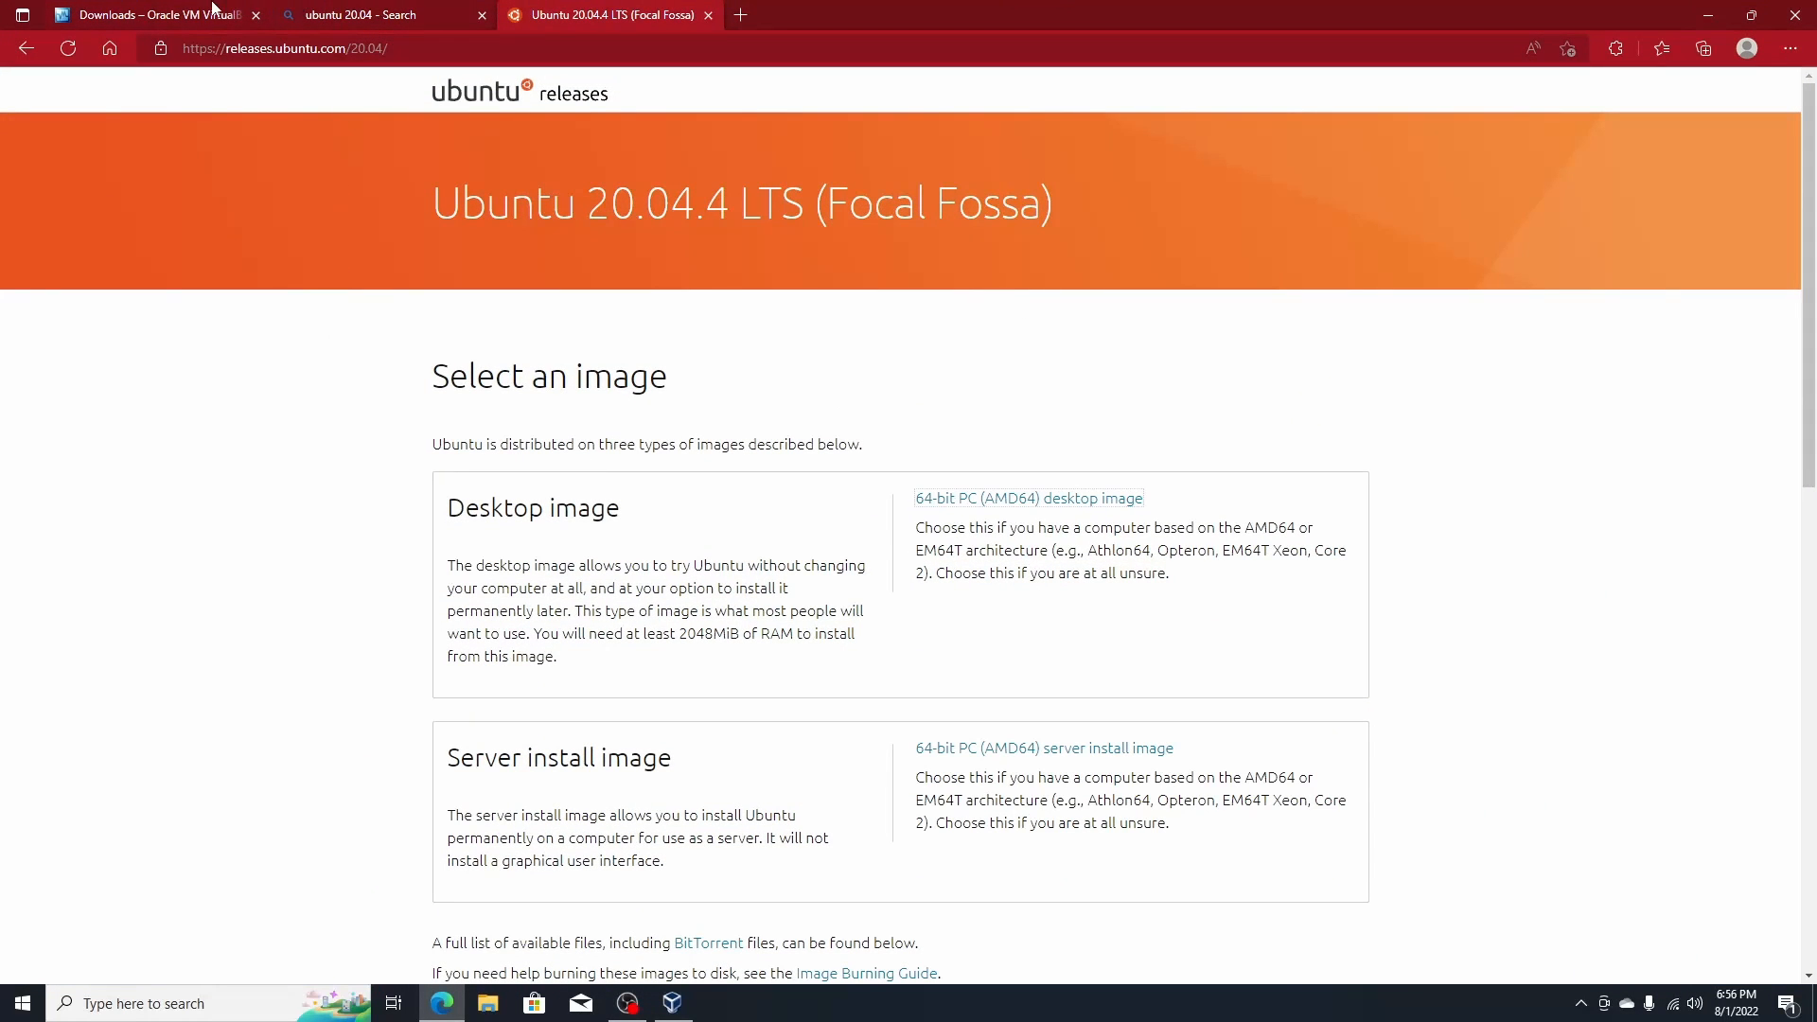
- Close the 'ubuntu 20.04 - Search' tab and switch to the VirtualBox Downloads page
click(482, 15)
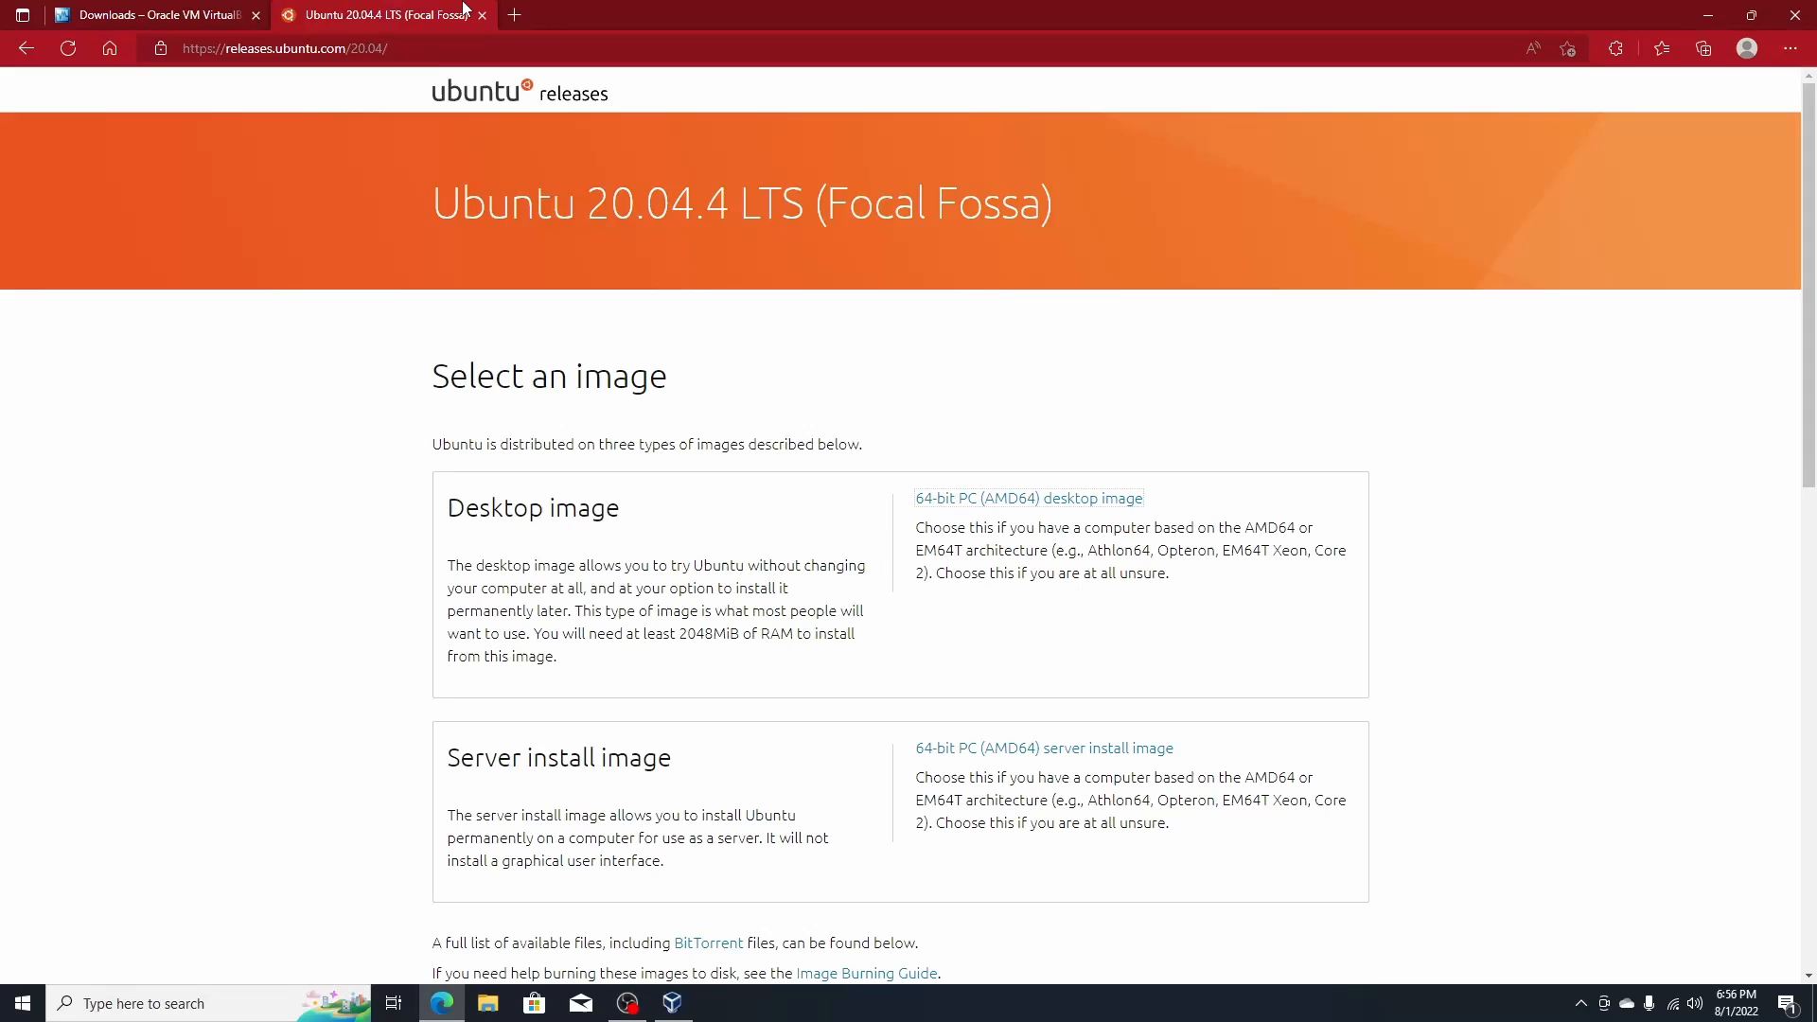
click(209, 9)
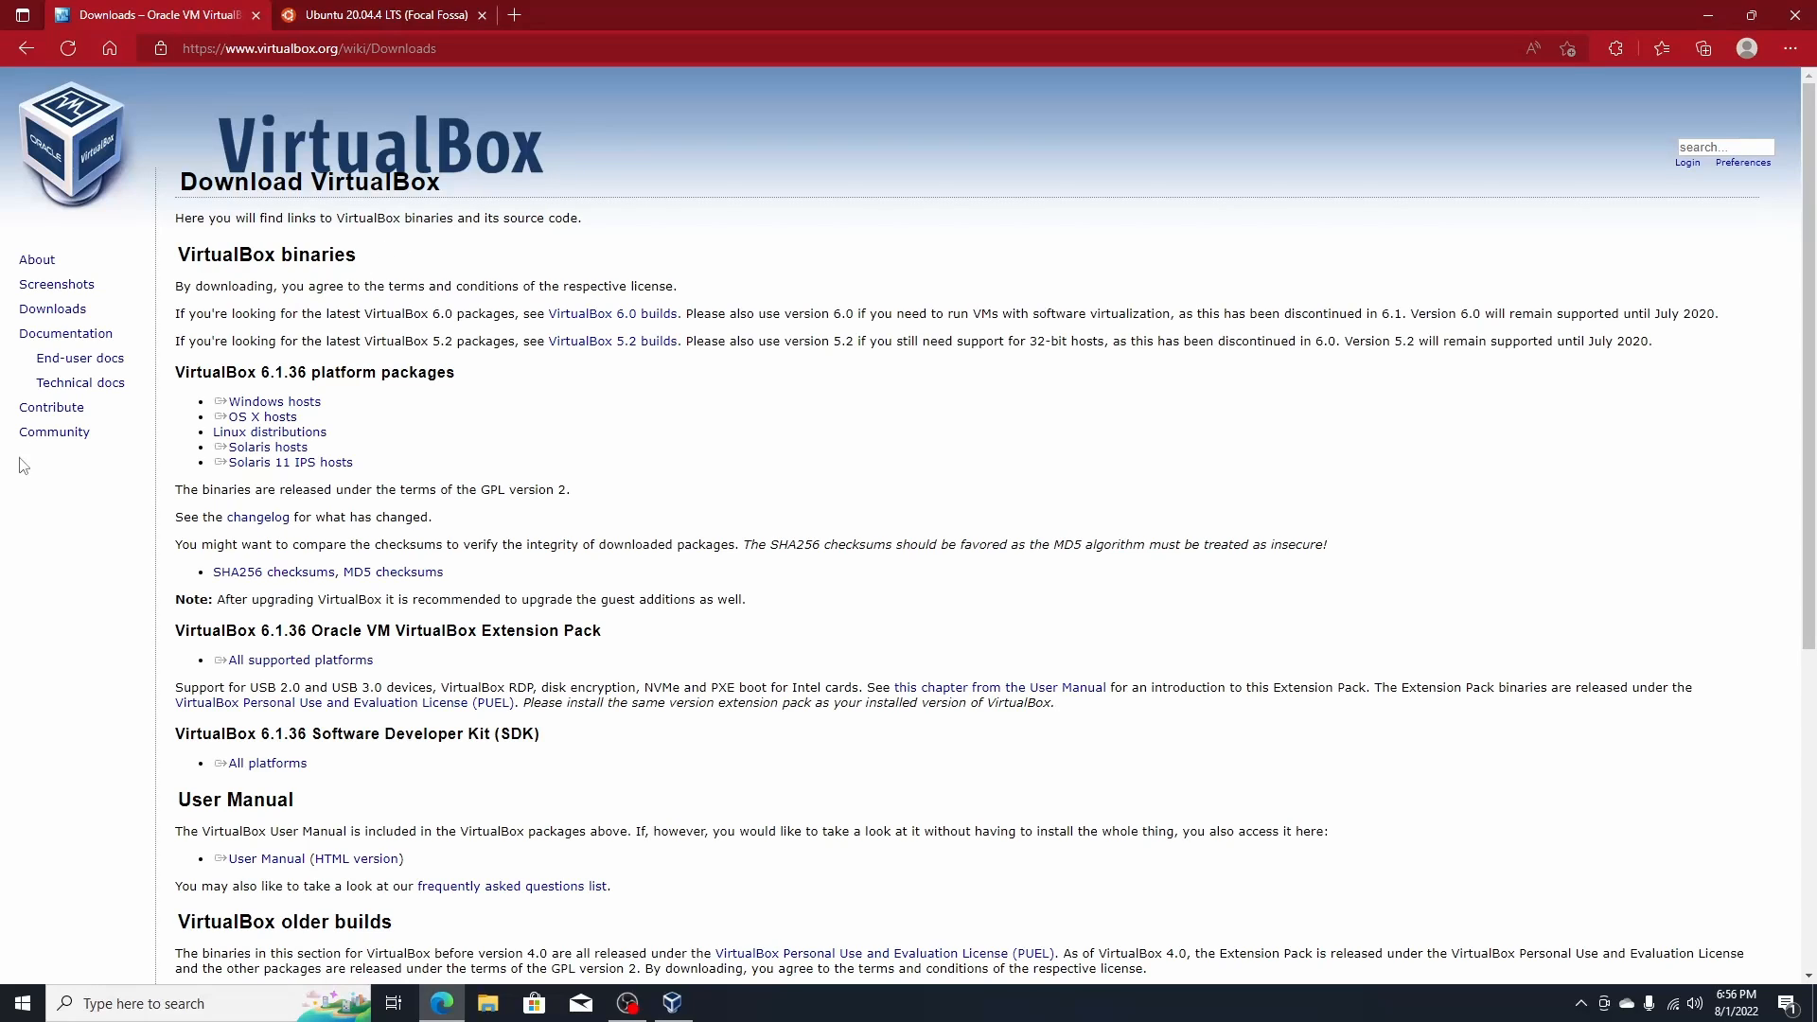
- Look at VirtualBox's Linux-host downloads, return to the main downloads page, then go to the Ubuntu 20.04.4 LTS page
click(318, 435)
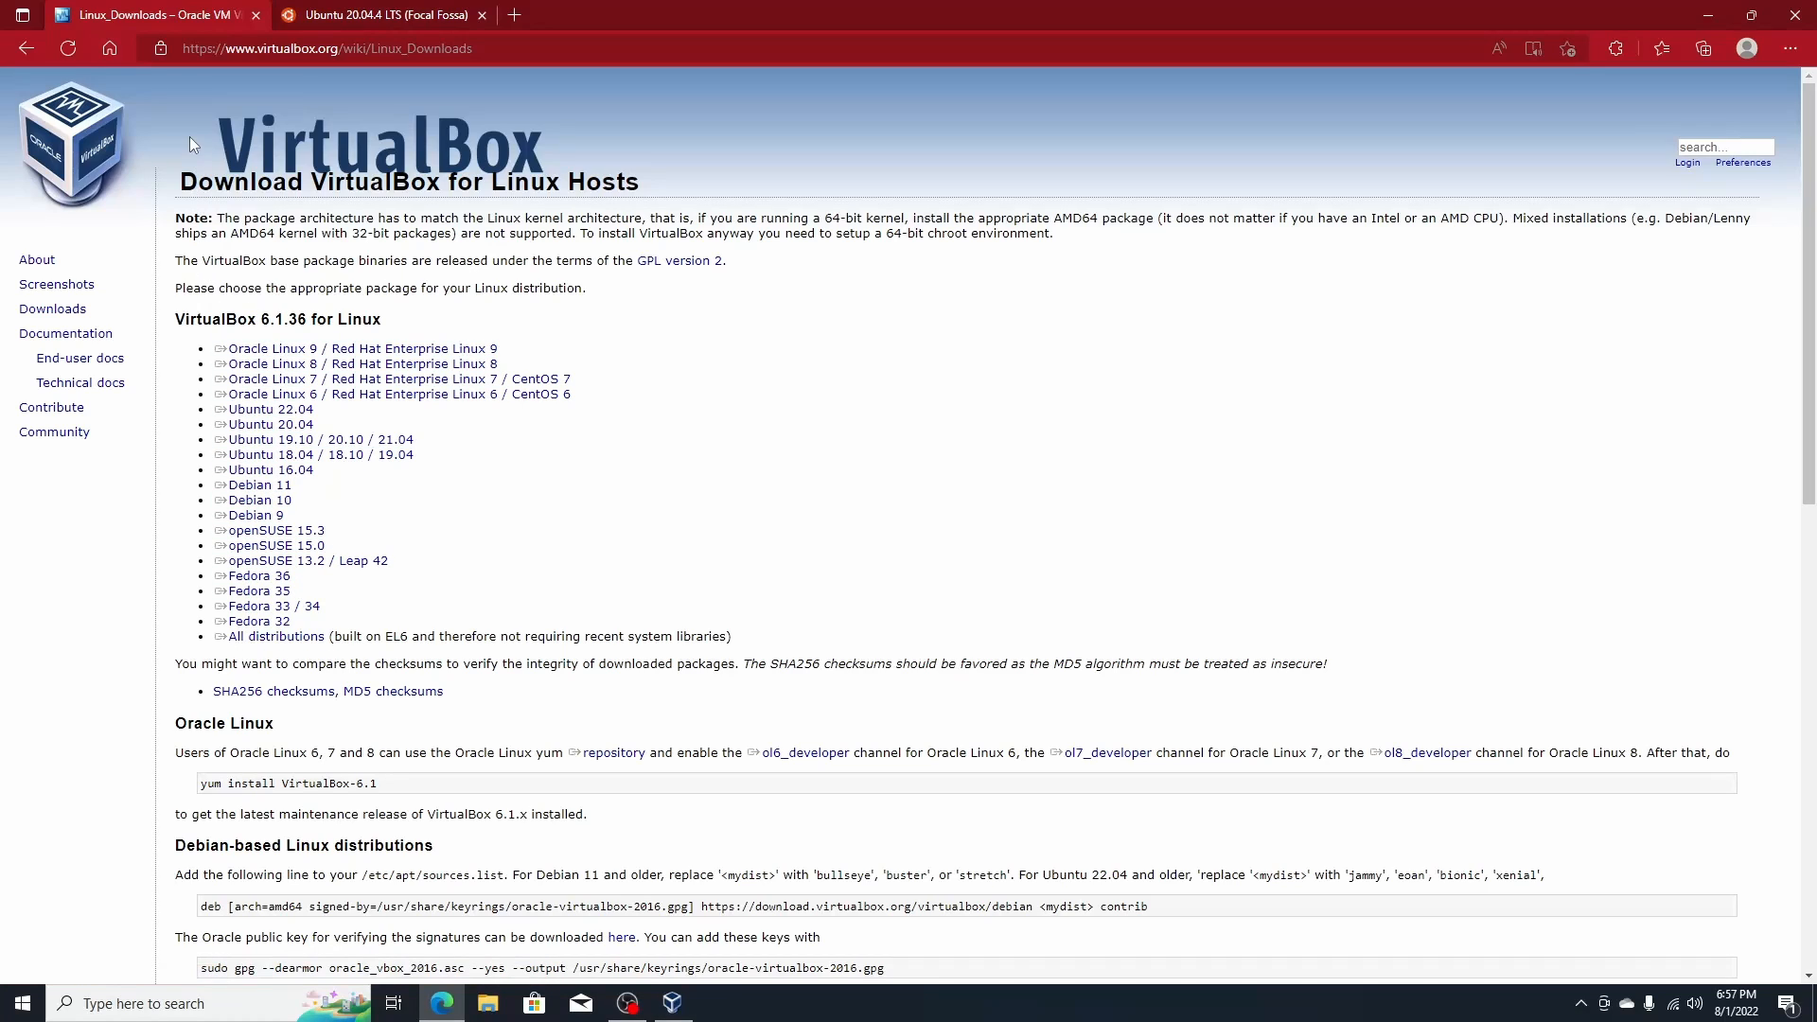
click(24, 49)
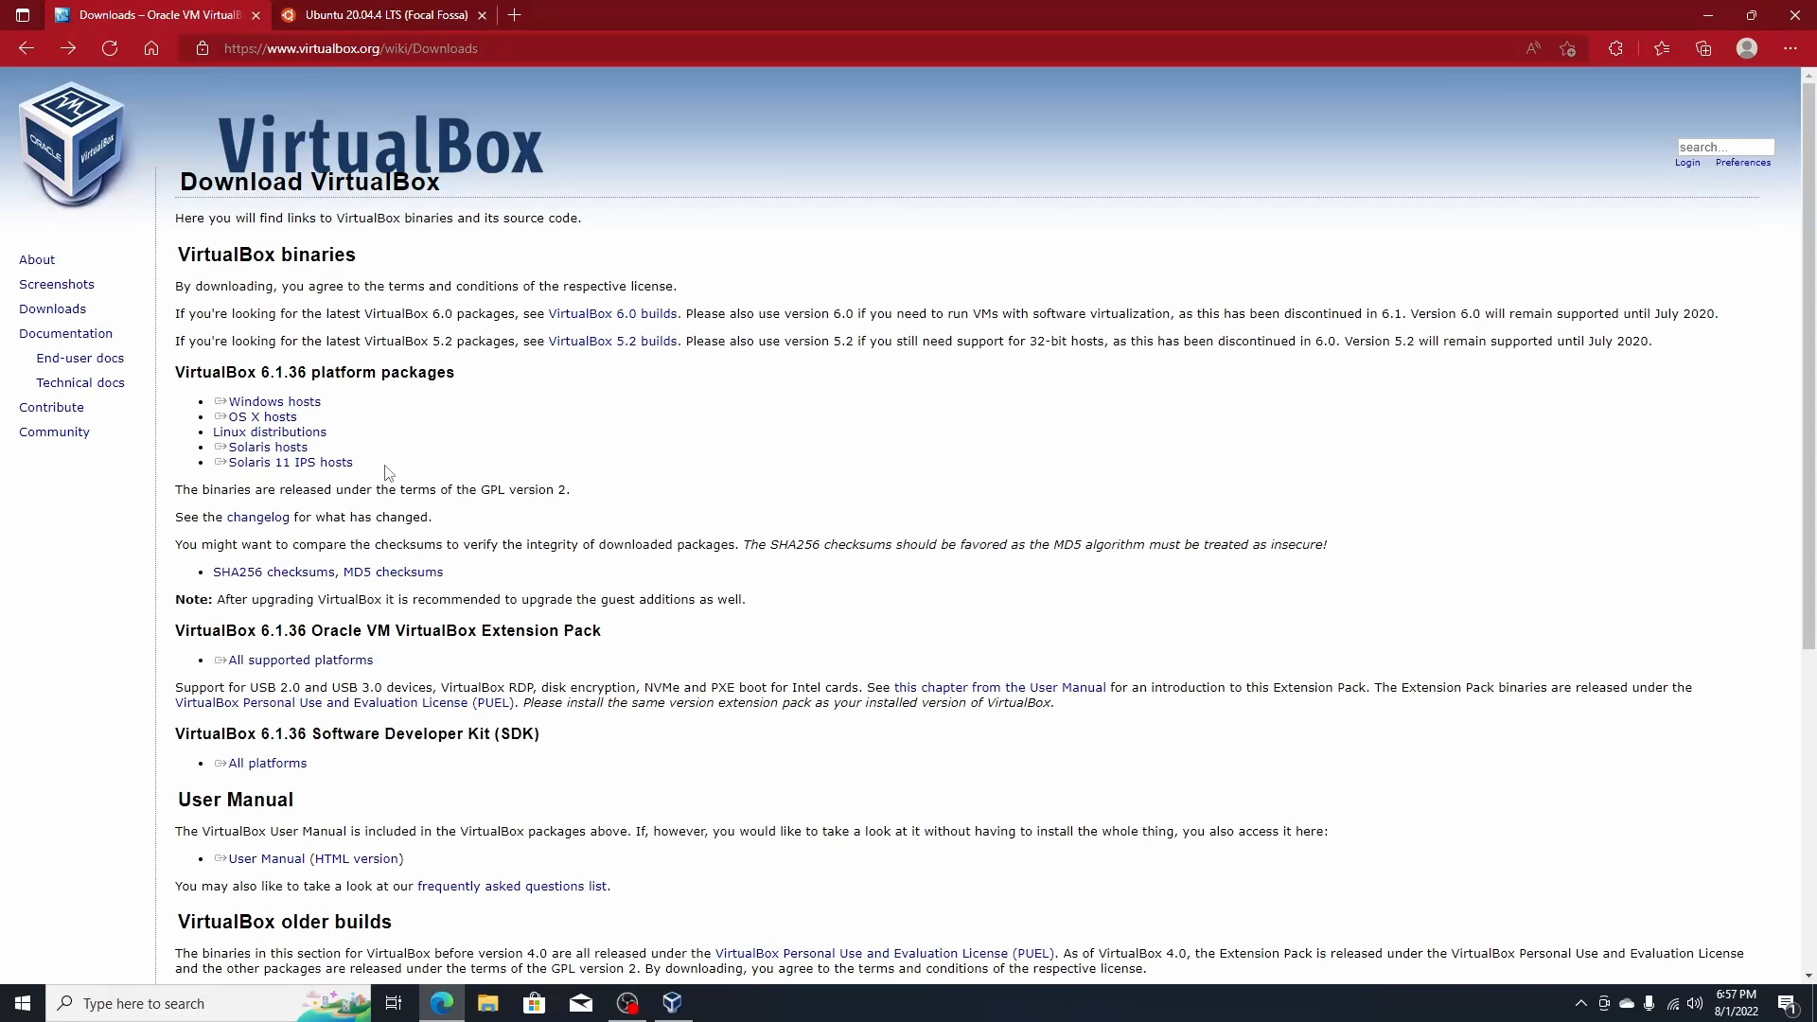
click(302, 447)
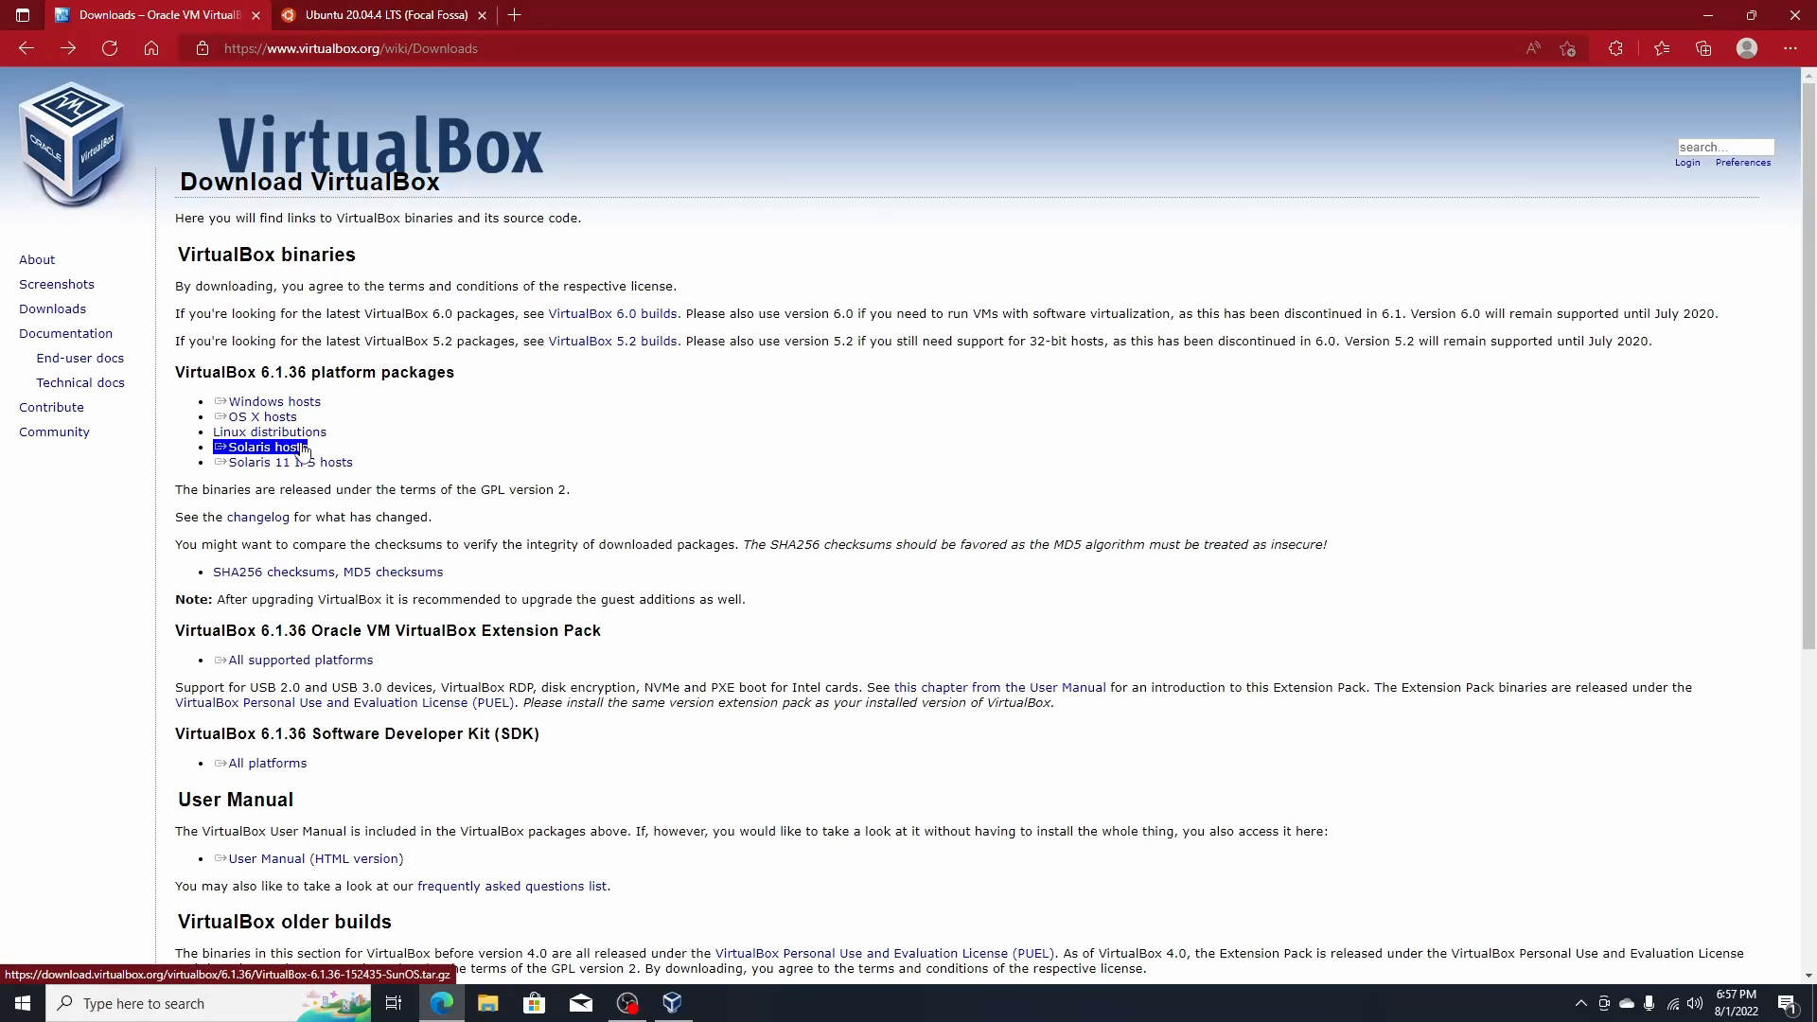
click(303, 464)
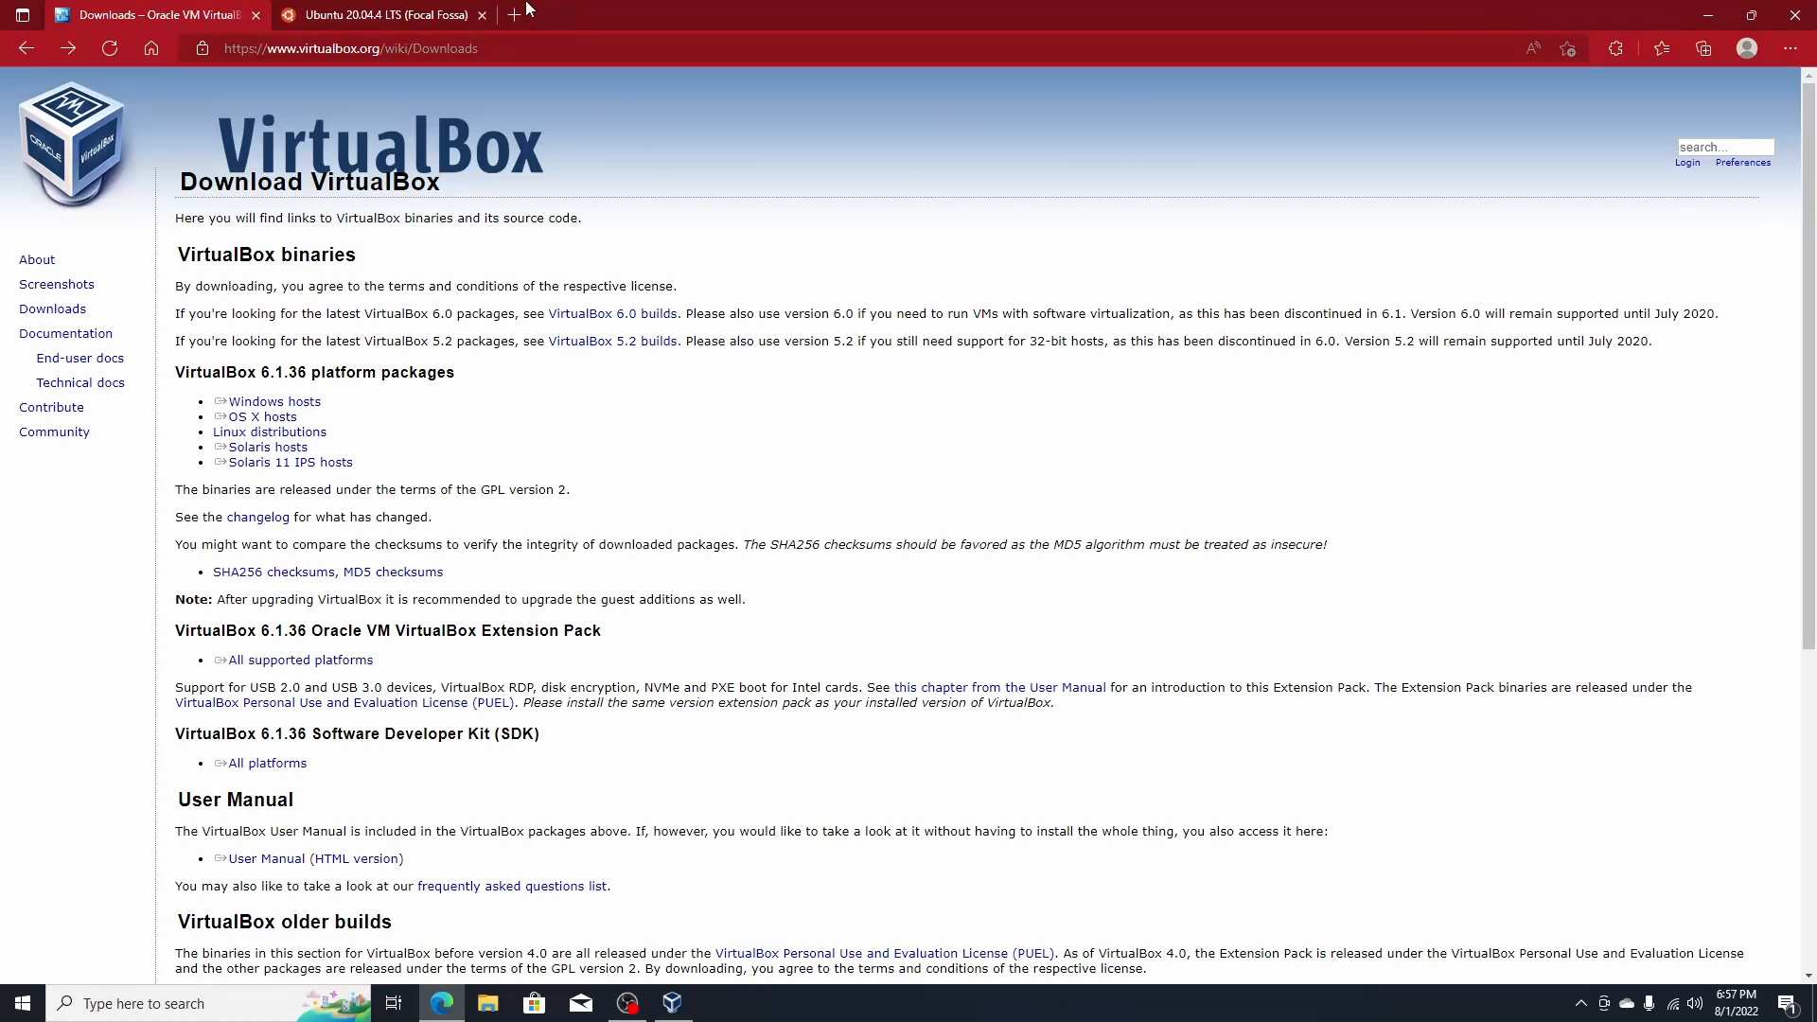
click(396, 9)
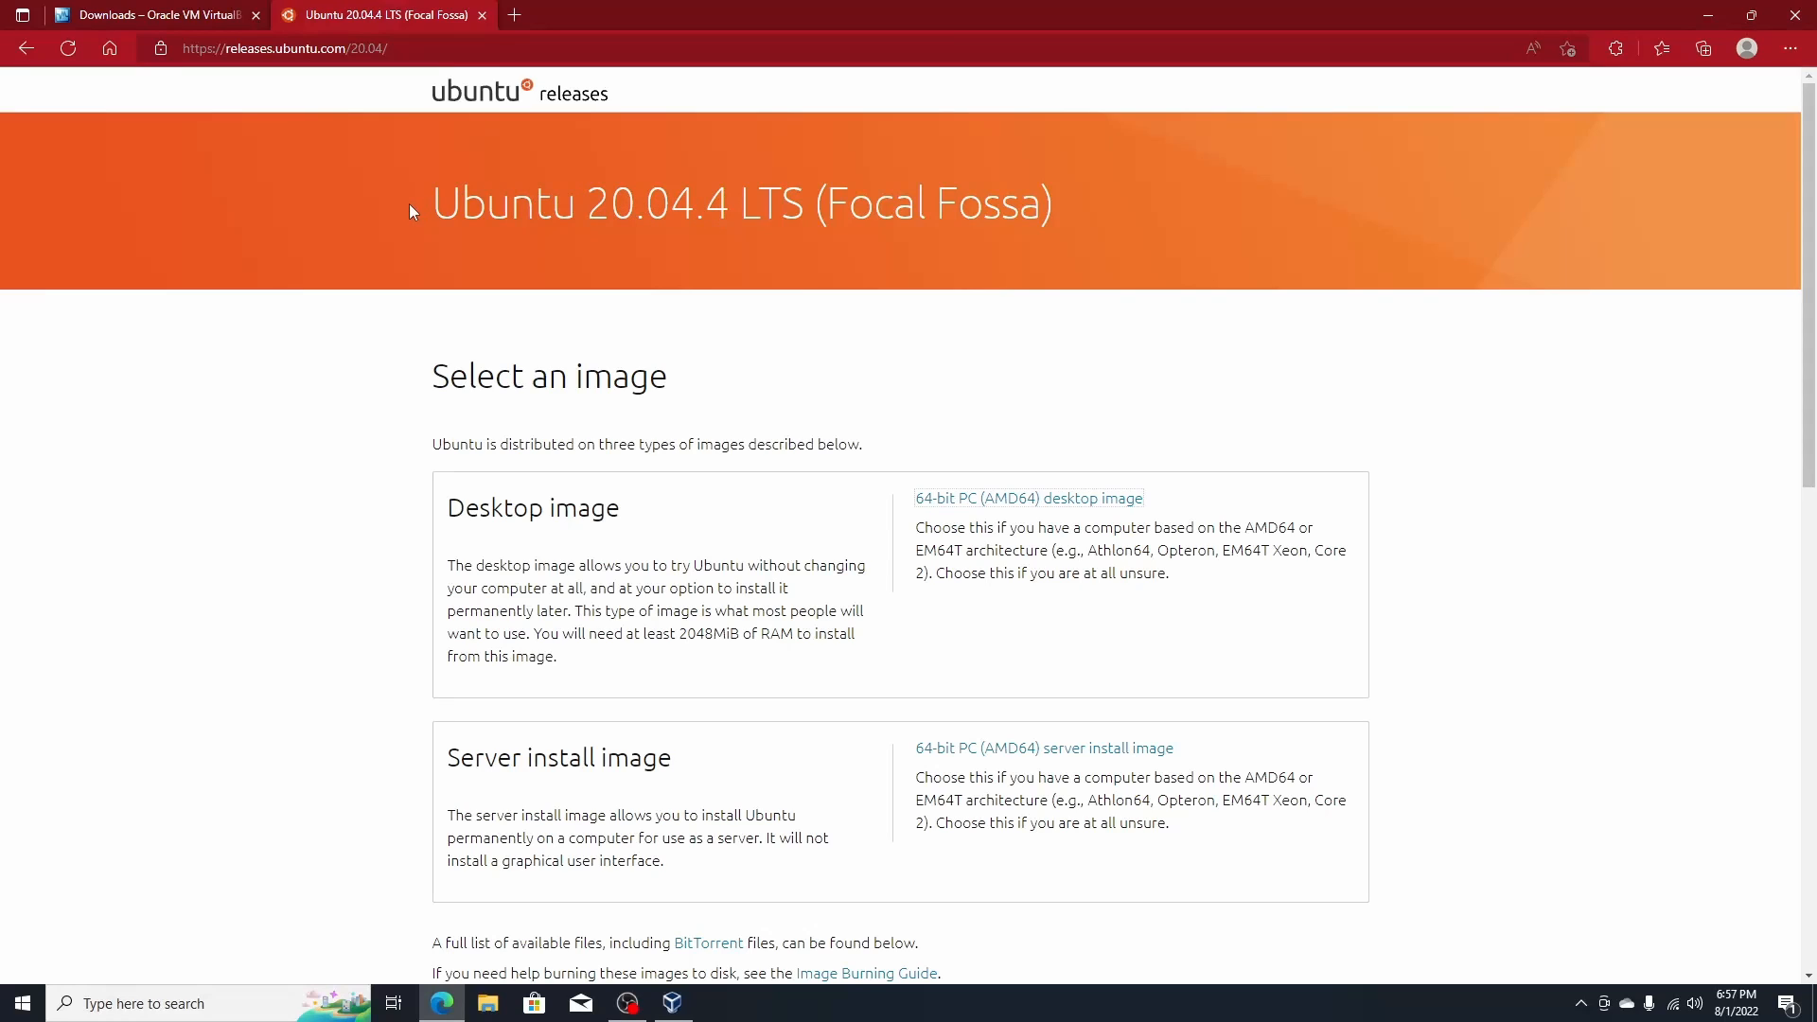
- Revisit the Ubuntu 20.04.4 LTS (Focal Fossa) page from the releases list, then minimize Edge
drag(409, 204, 738, 207)
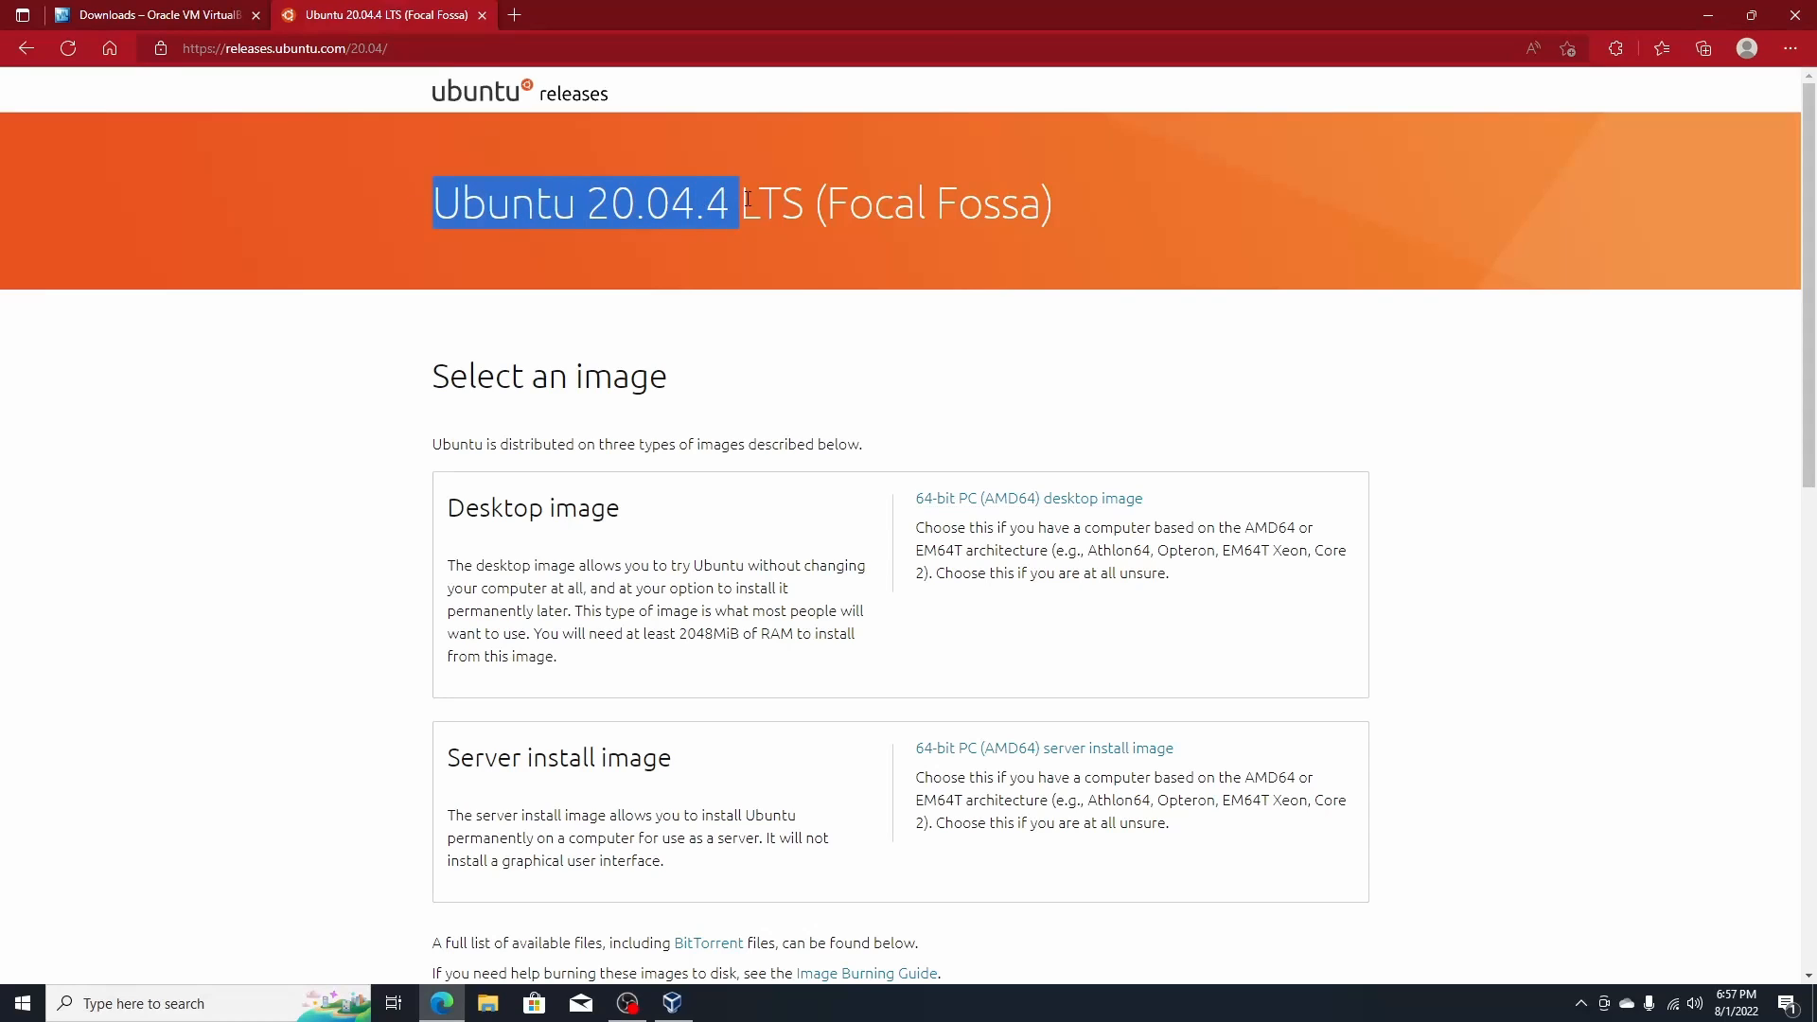
click(459, 102)
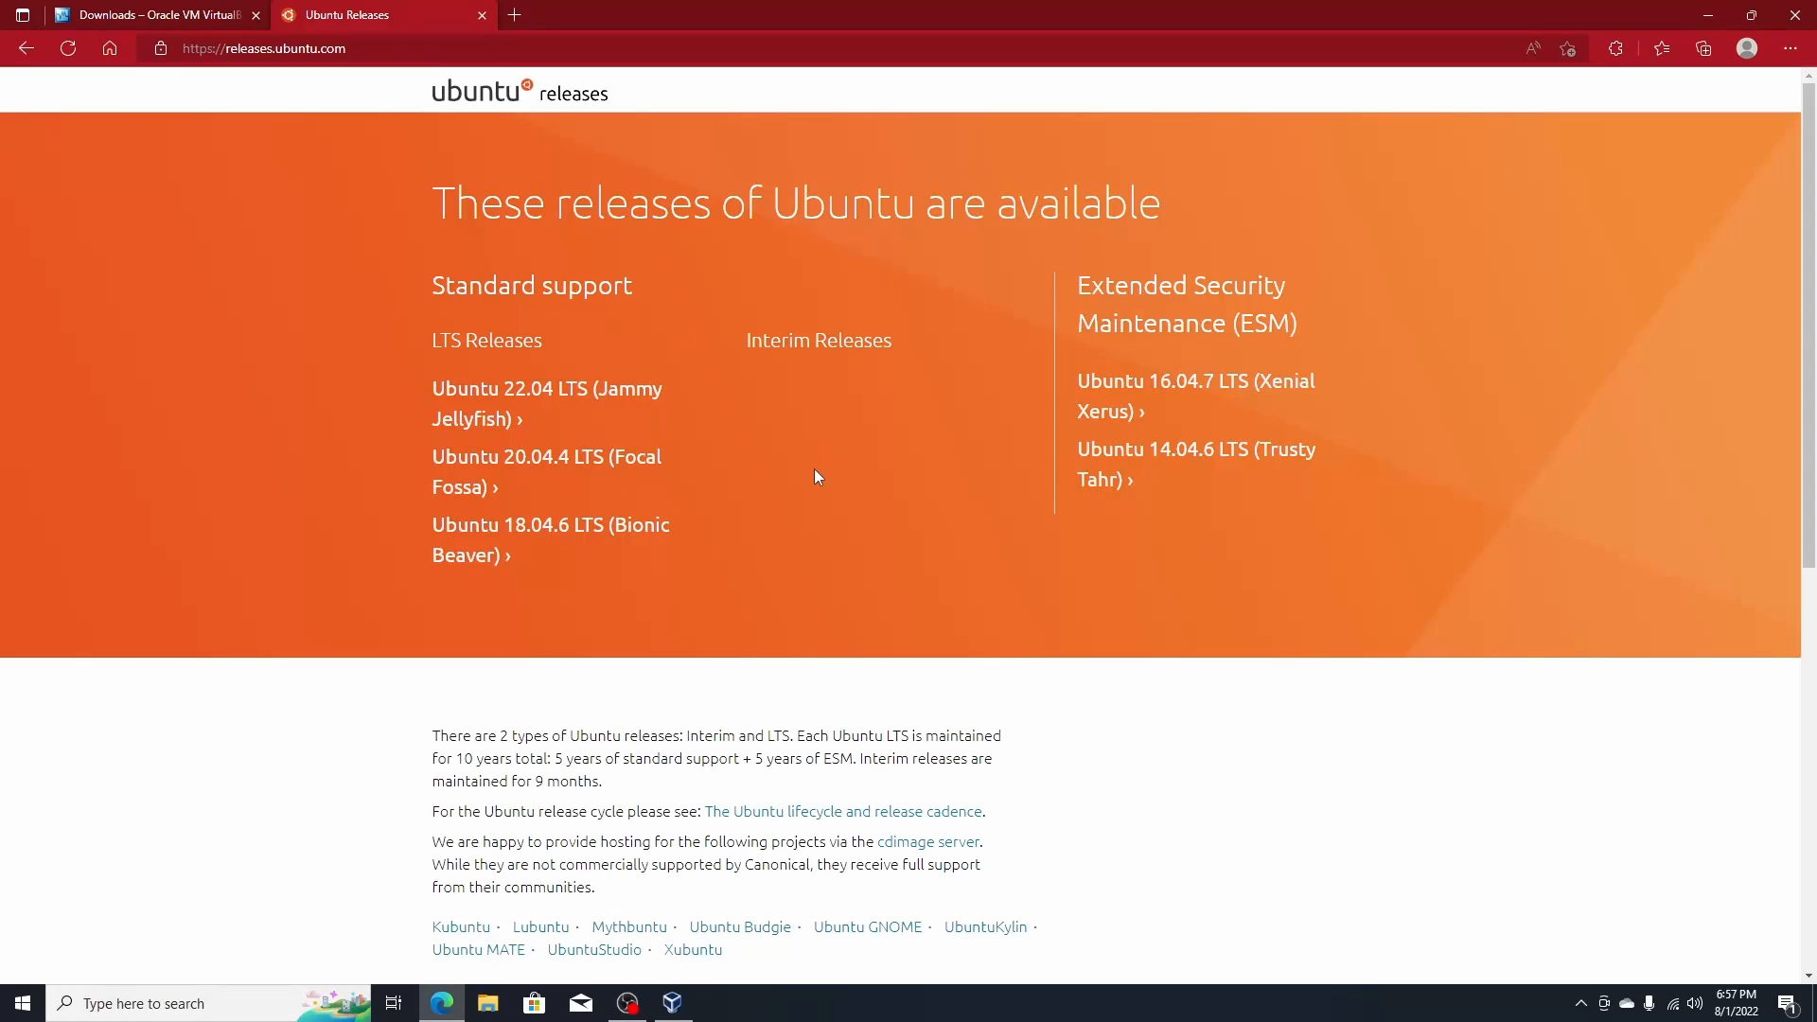
scroll(947, 397, down, 1)
scroll(1098, 303, up, 1)
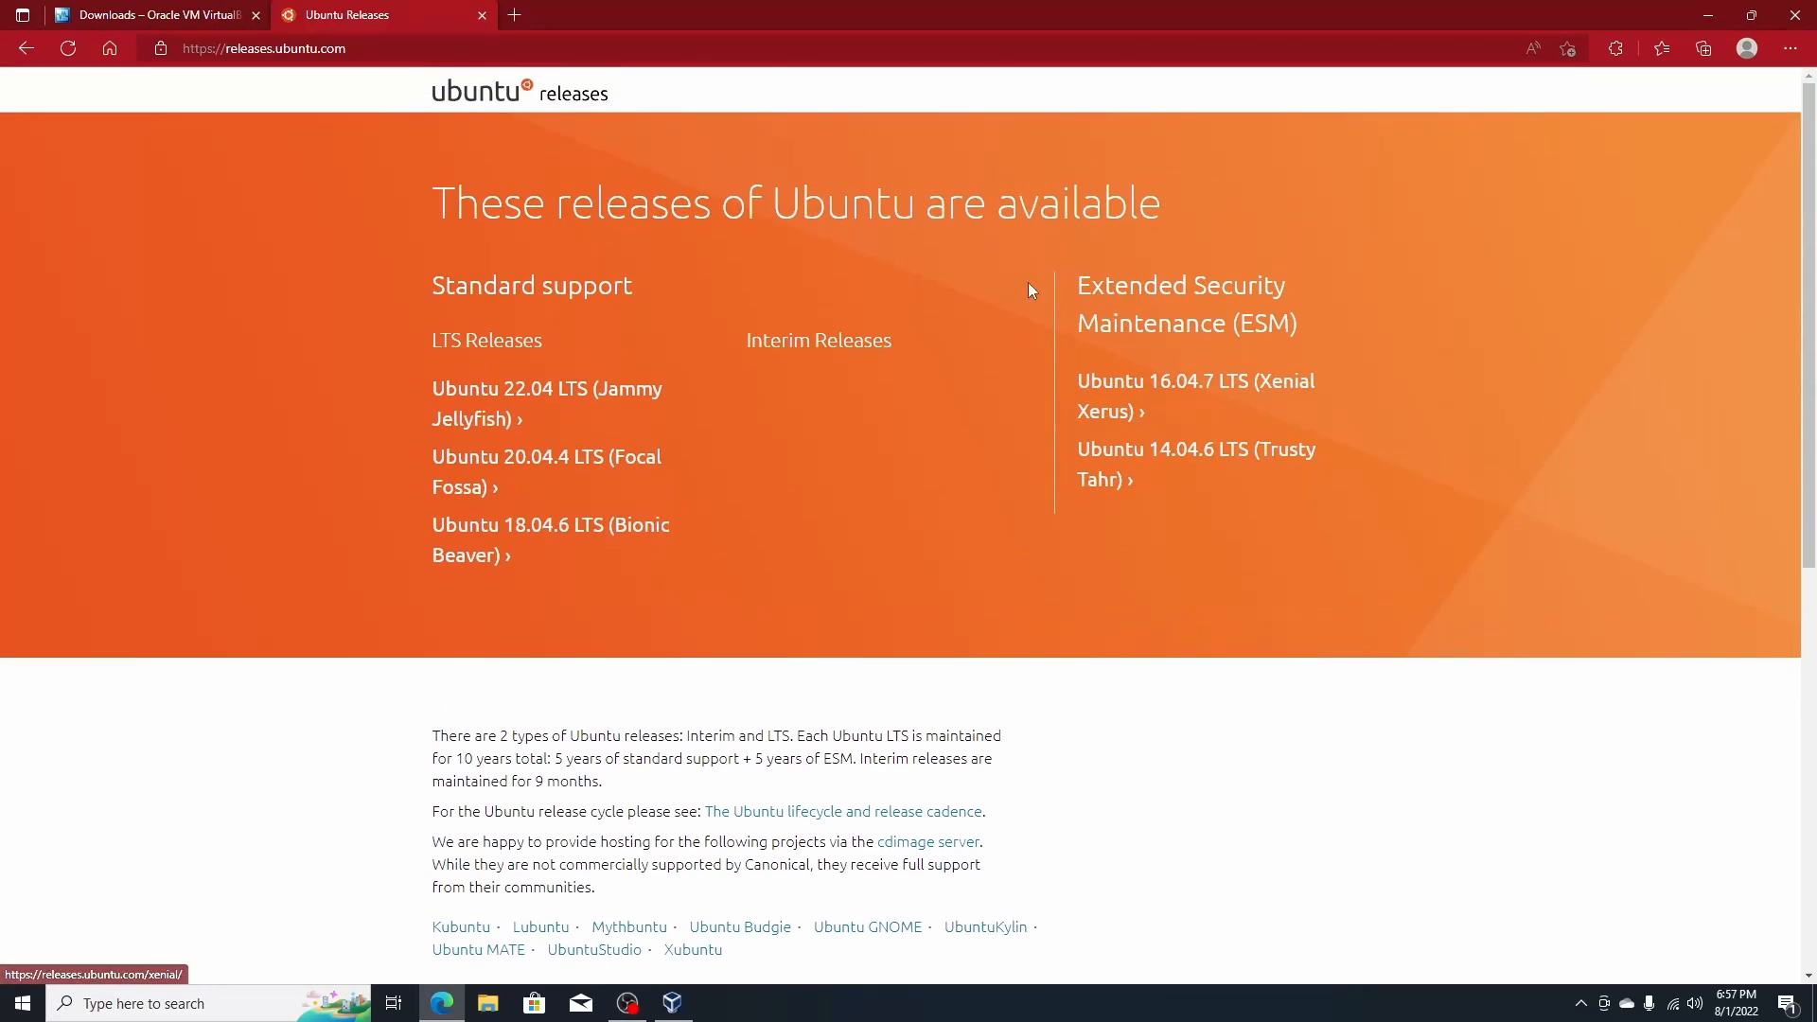
click(459, 470)
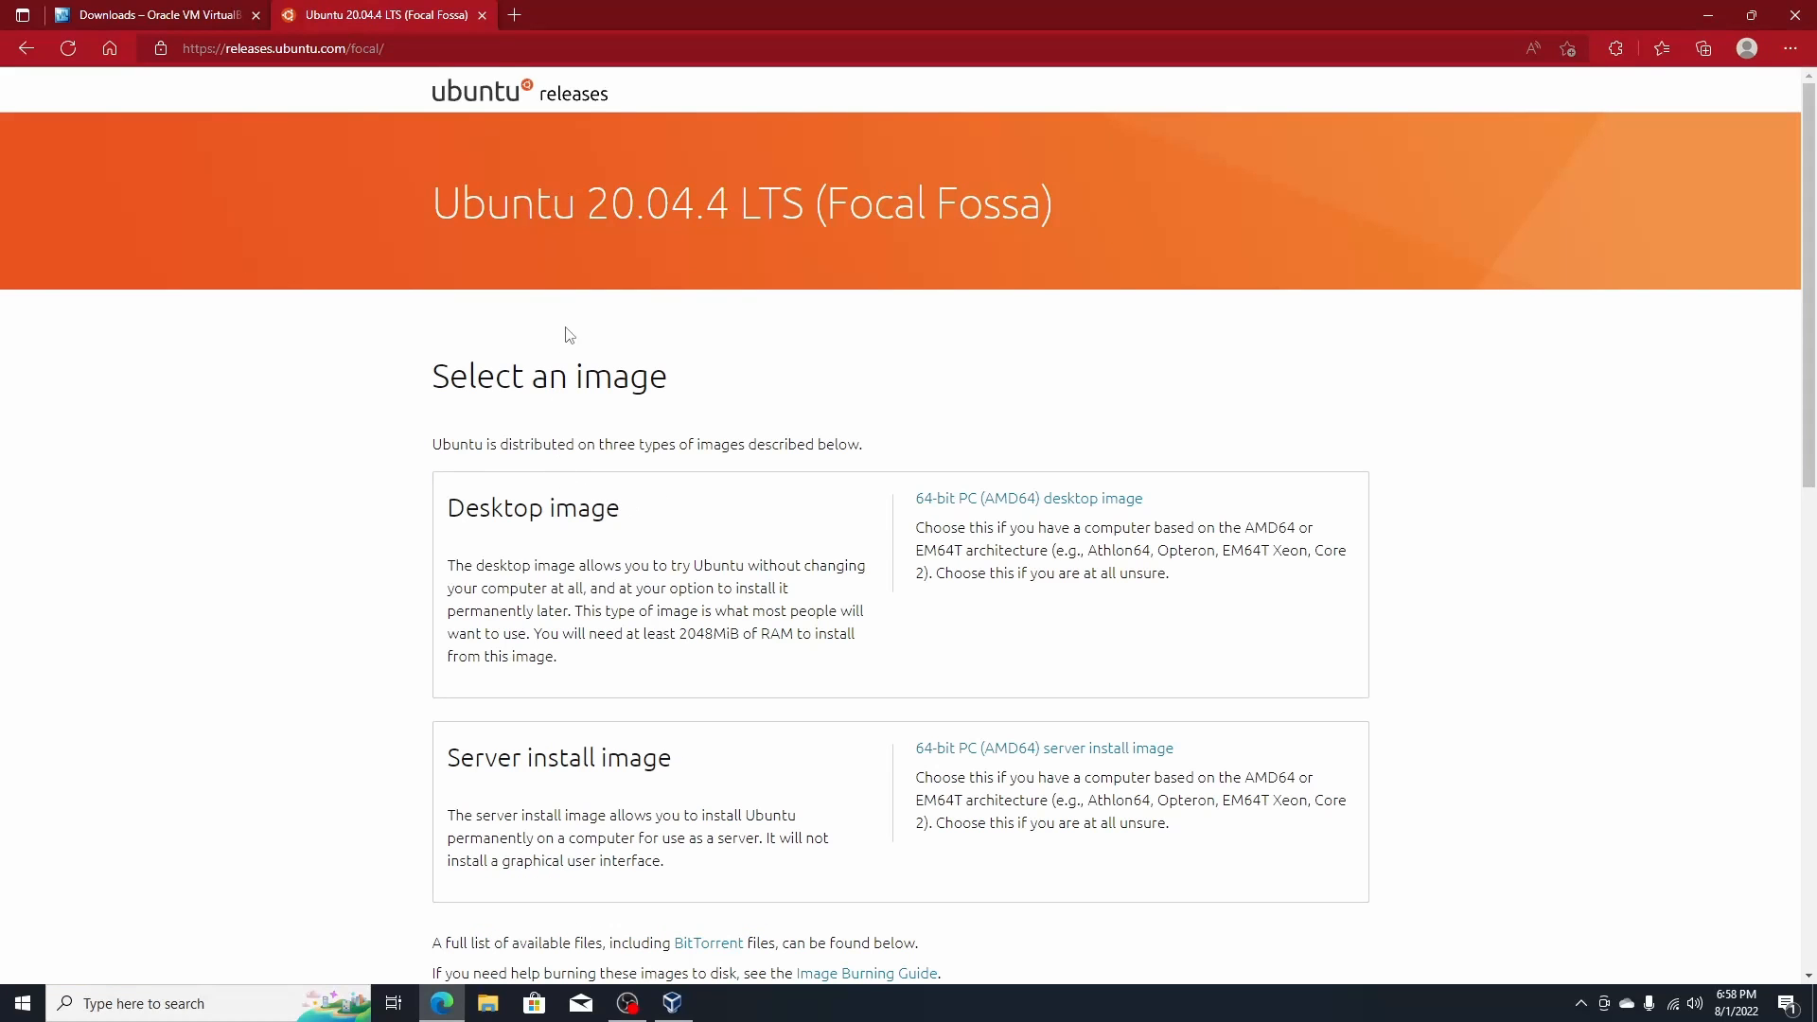
drag(423, 183, 935, 204)
click(975, 275)
scroll(1069, 589, down, 3)
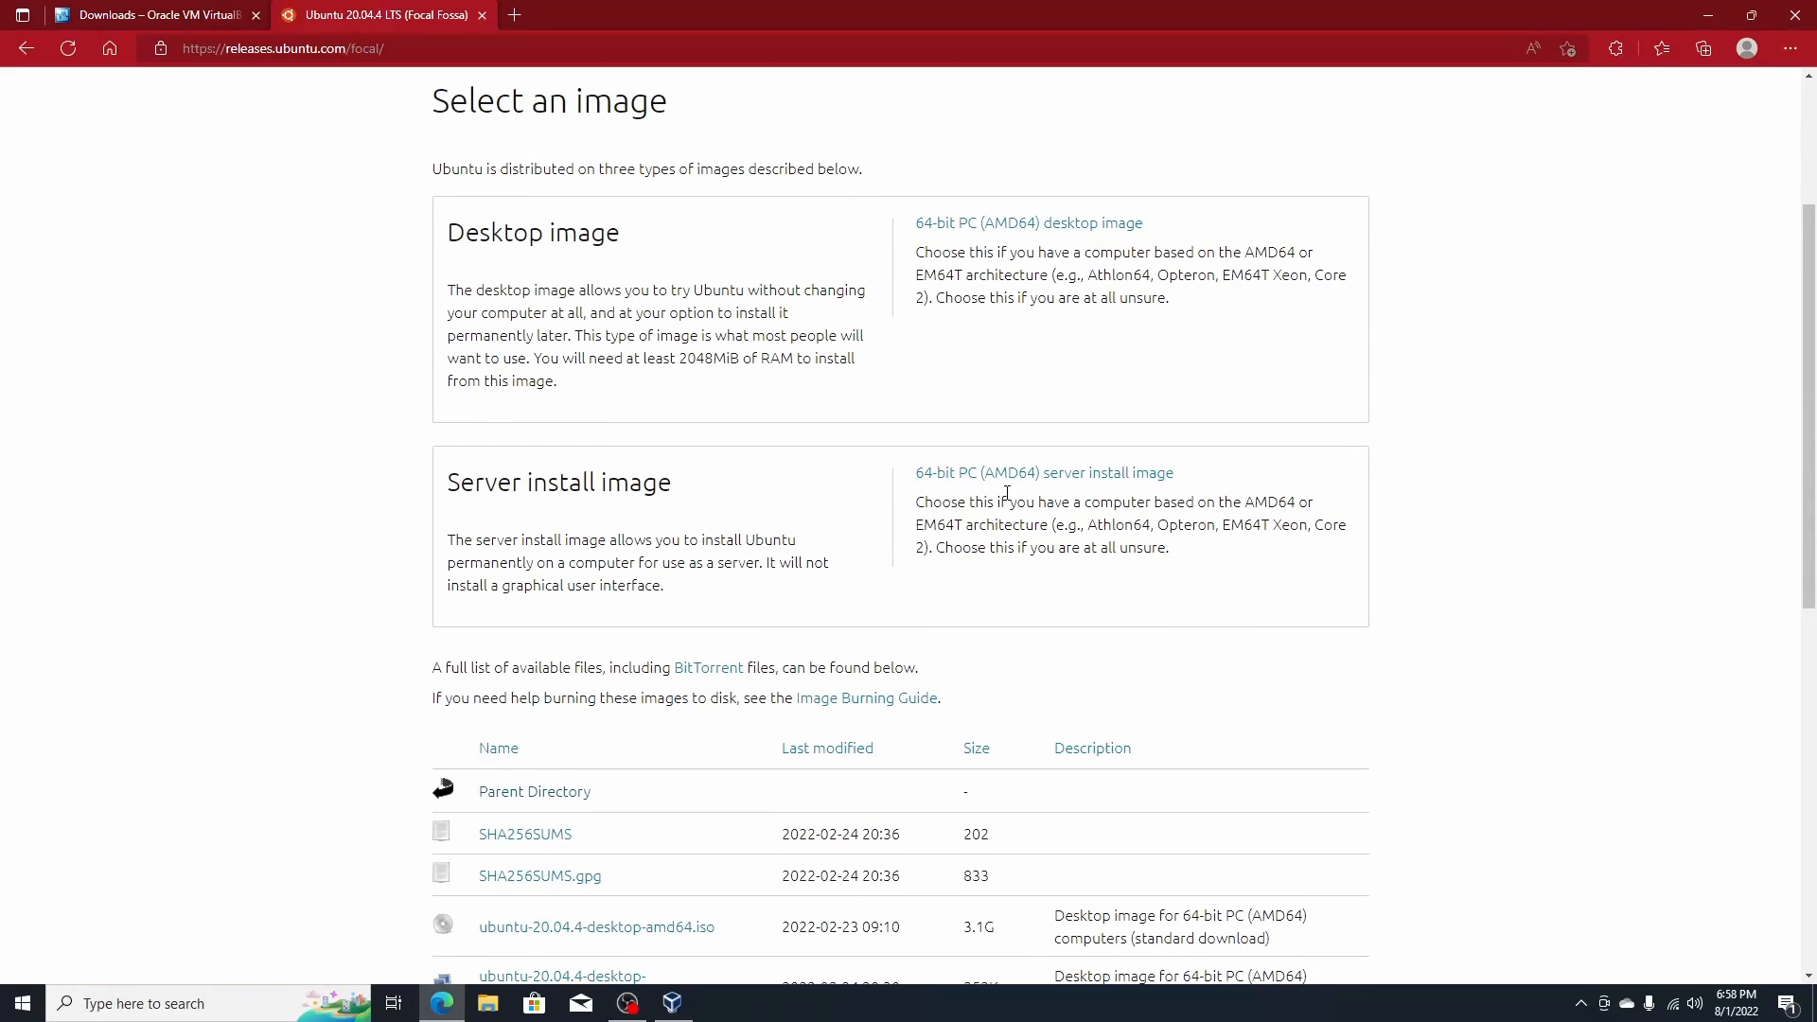
click(1708, 15)
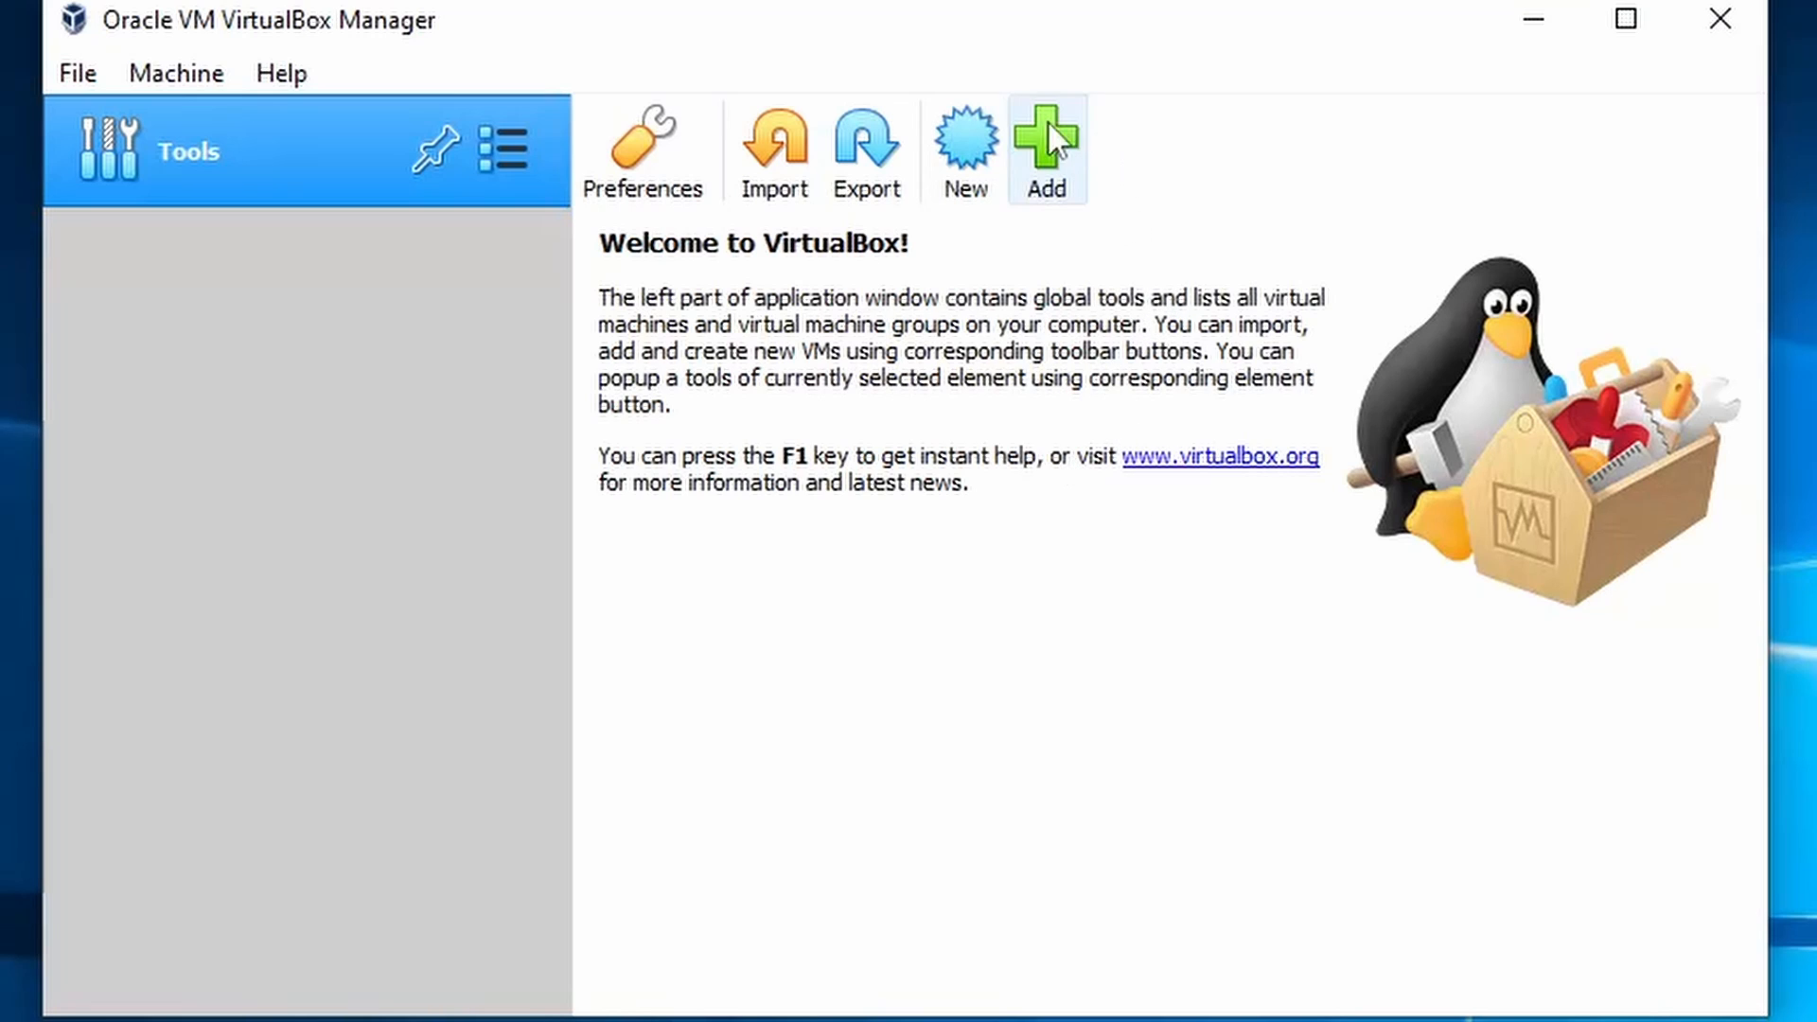
- Start a new VM named 'Ubuntu' in G:\Virtual Machines, type Linux, version Ubuntu (64-bit)
click(967, 142)
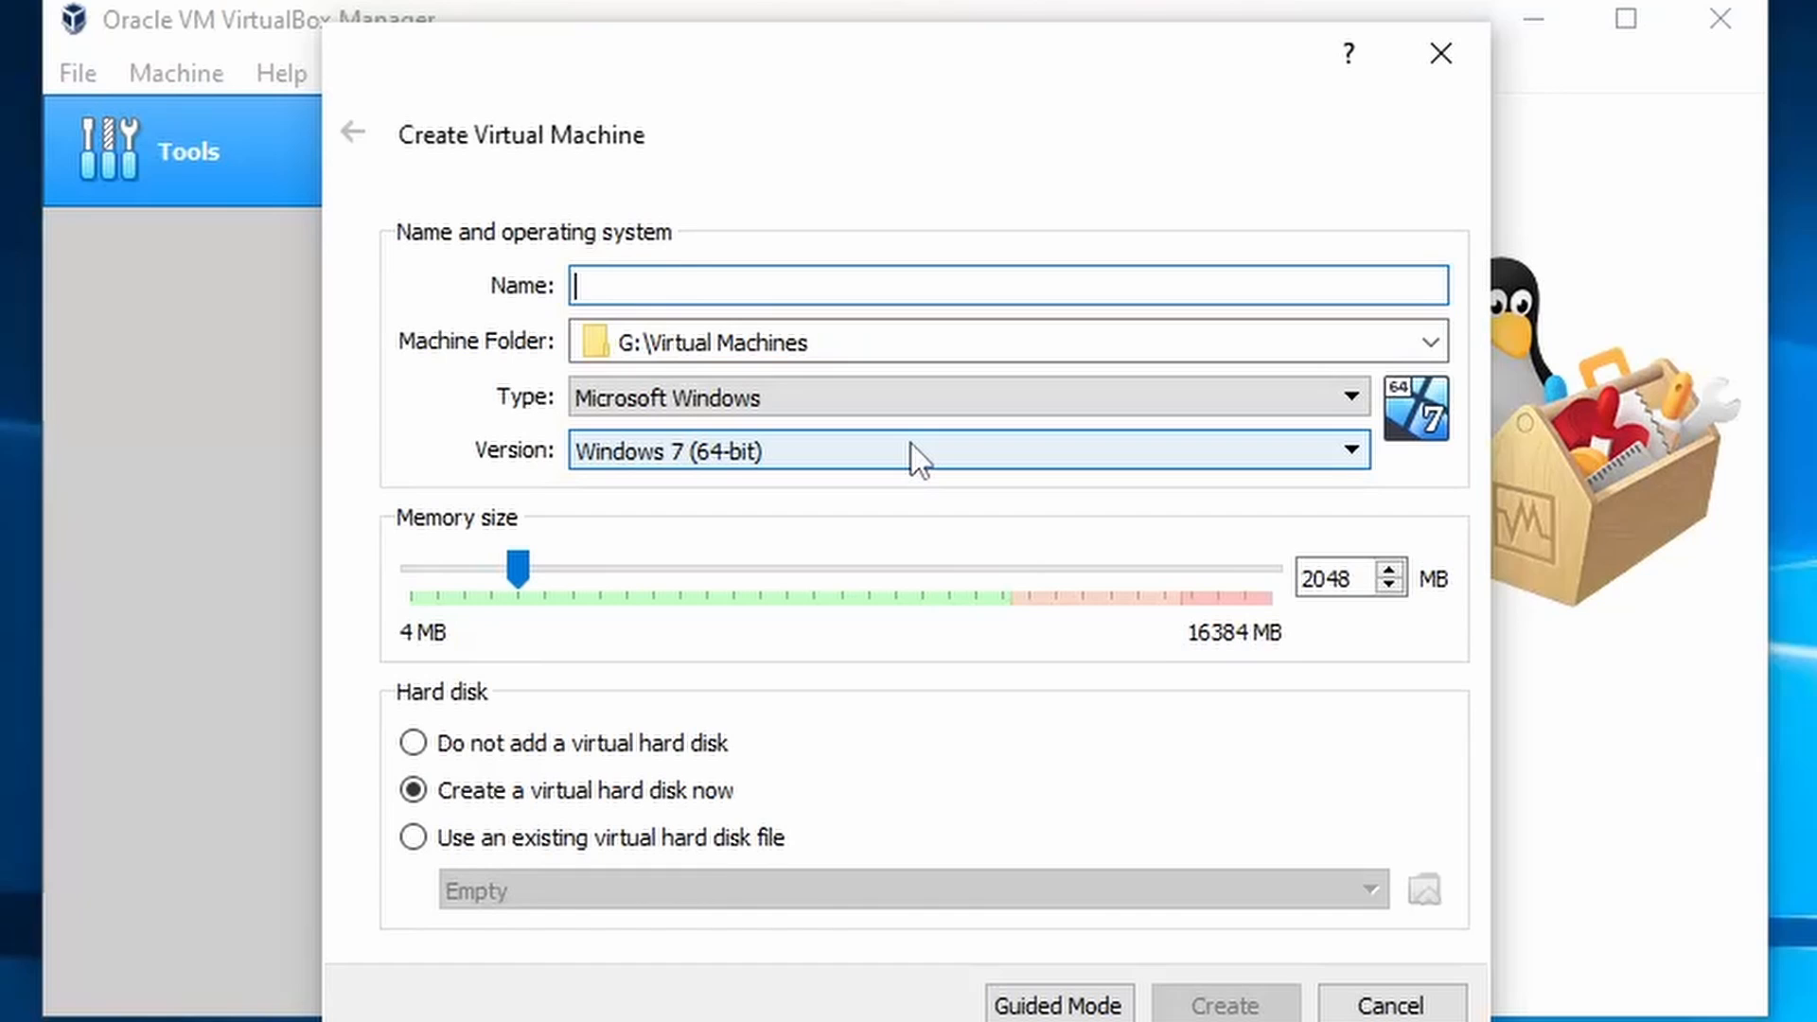
text(U)
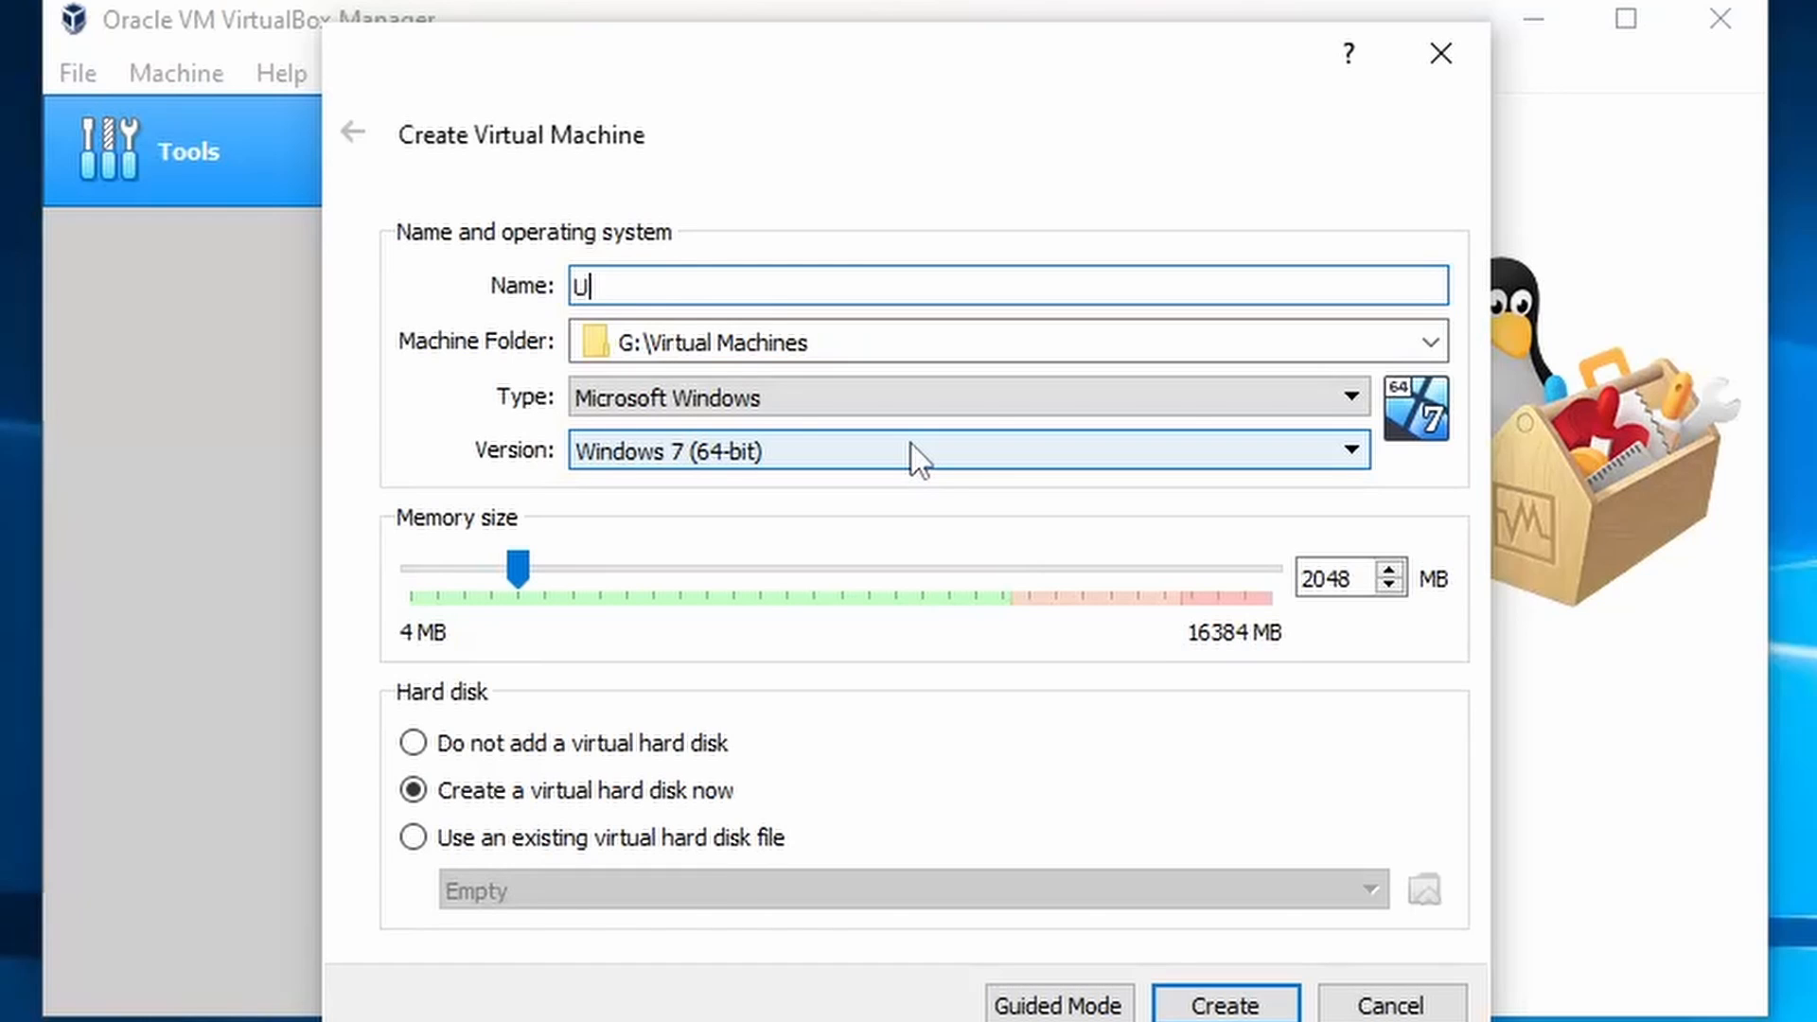
text(buntu)
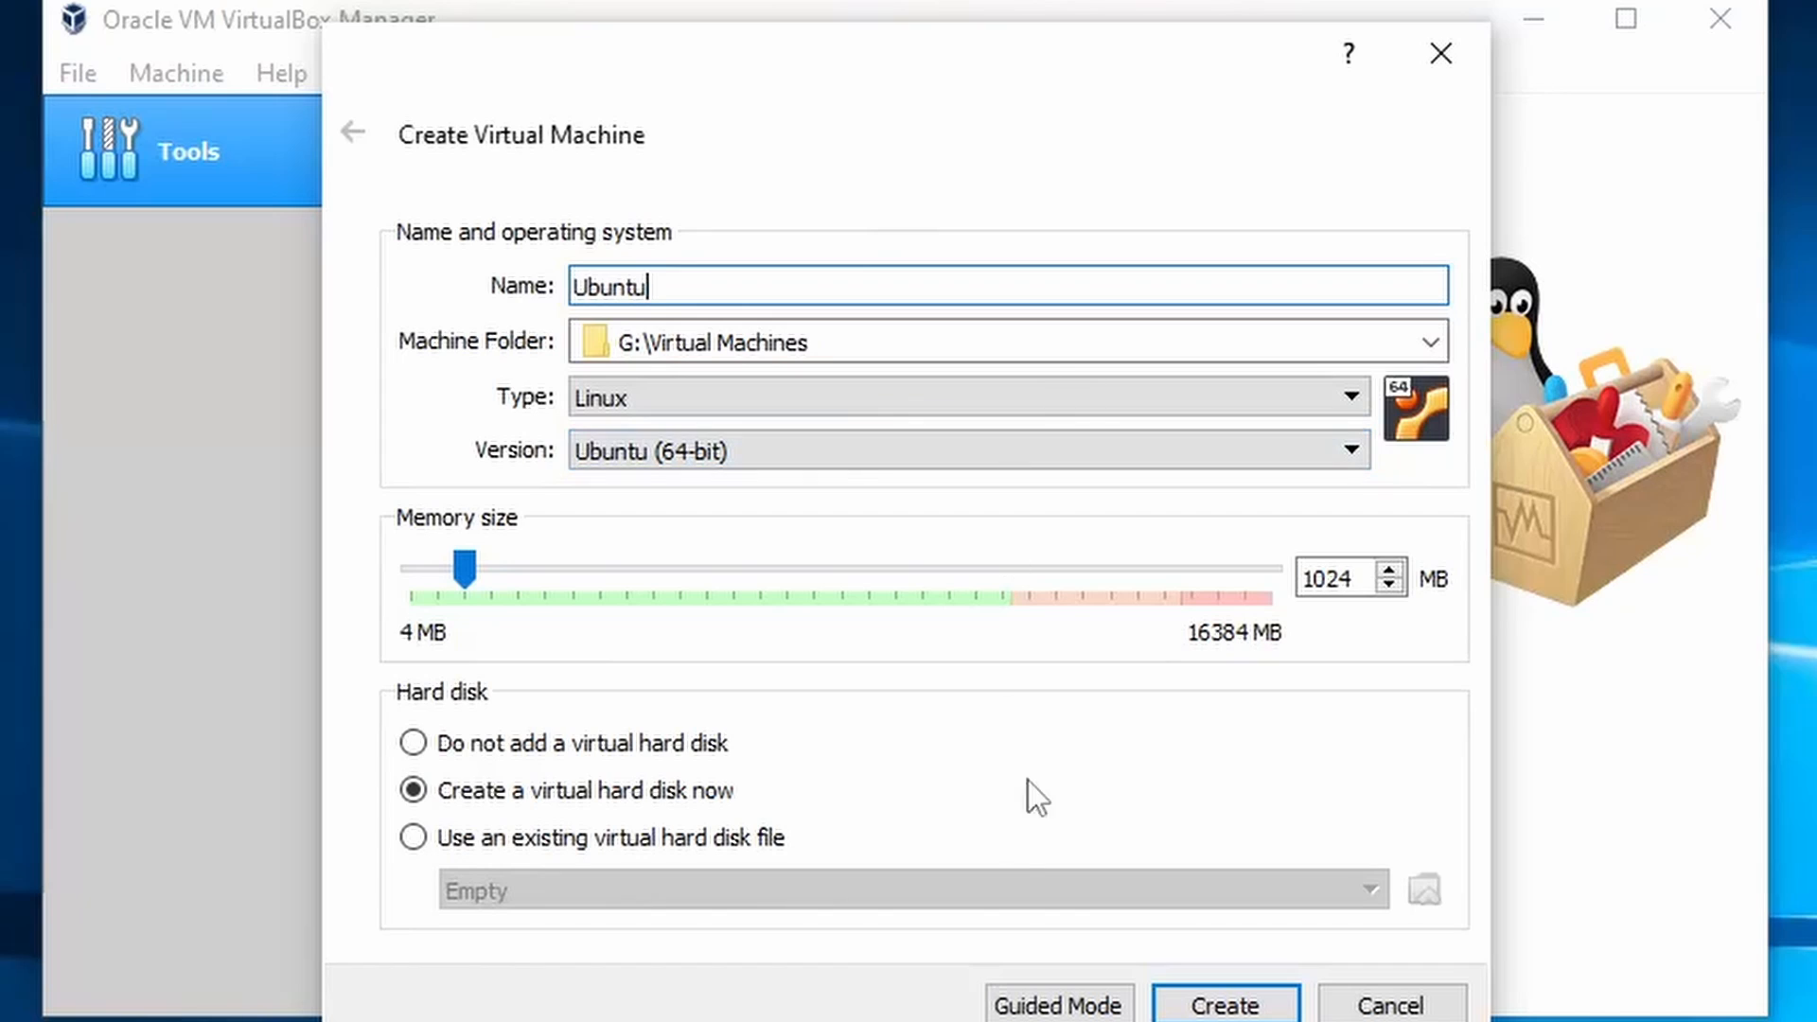
click(889, 352)
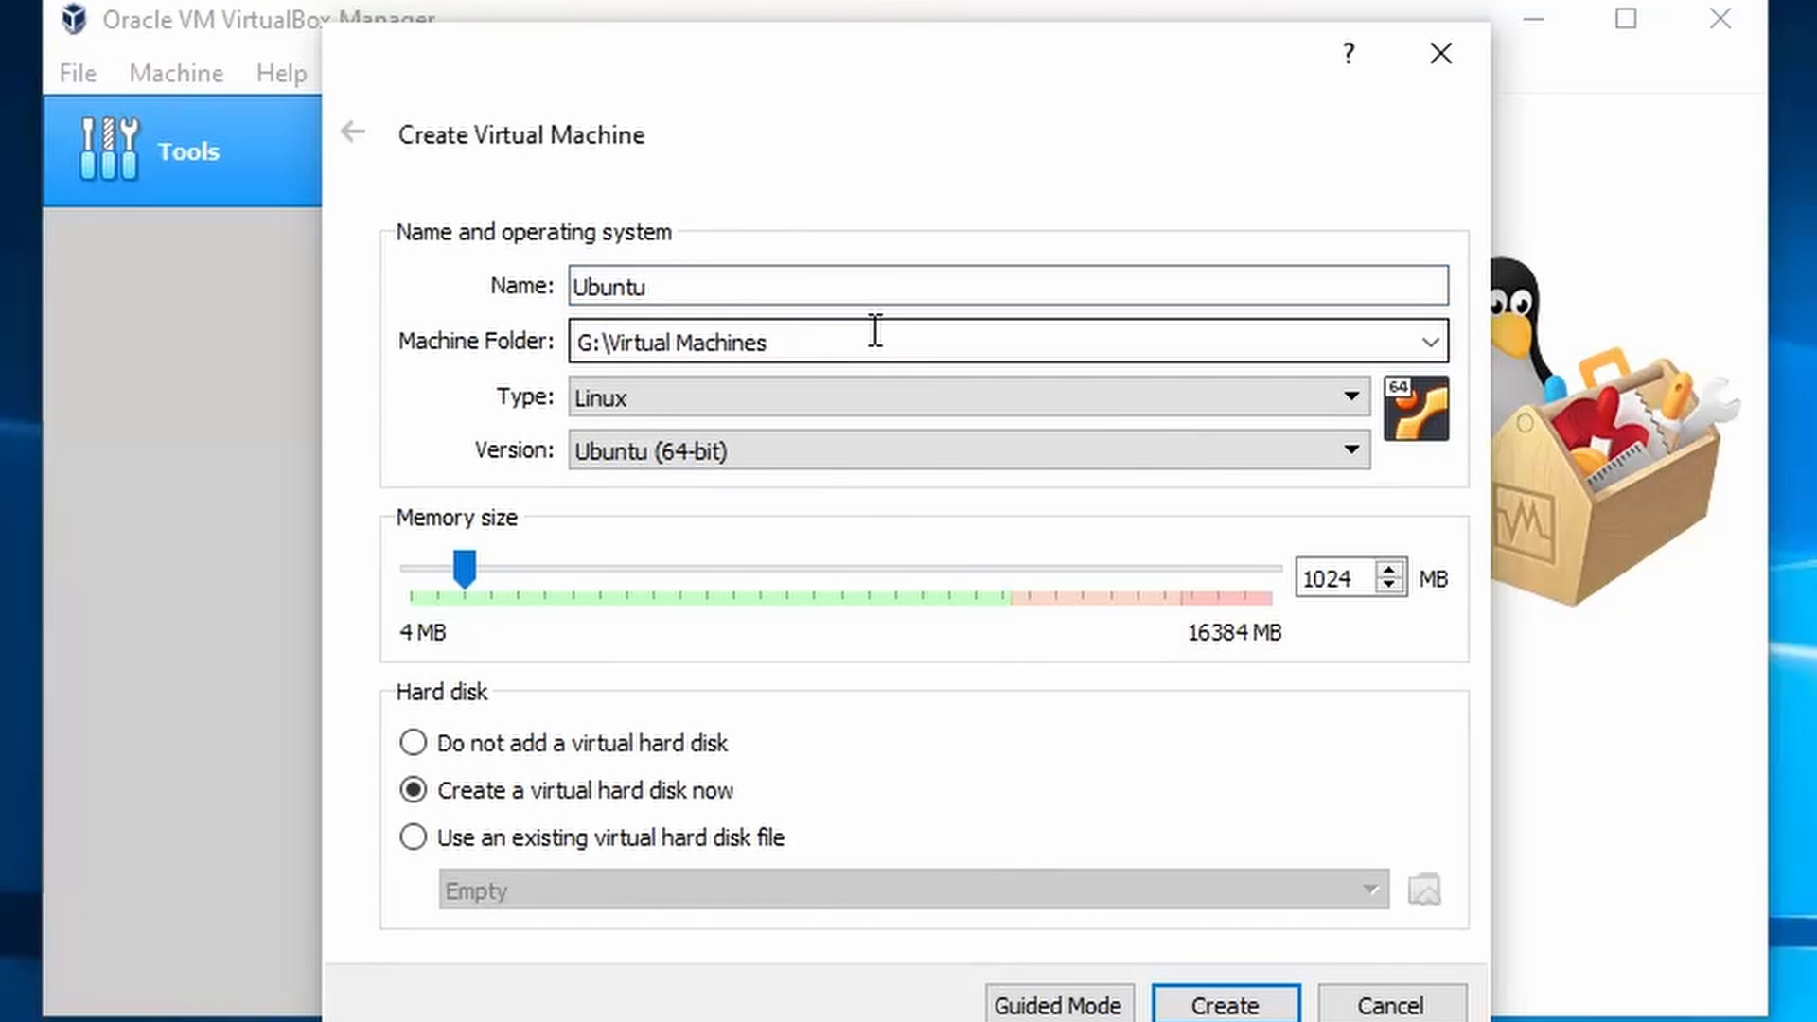
click(798, 406)
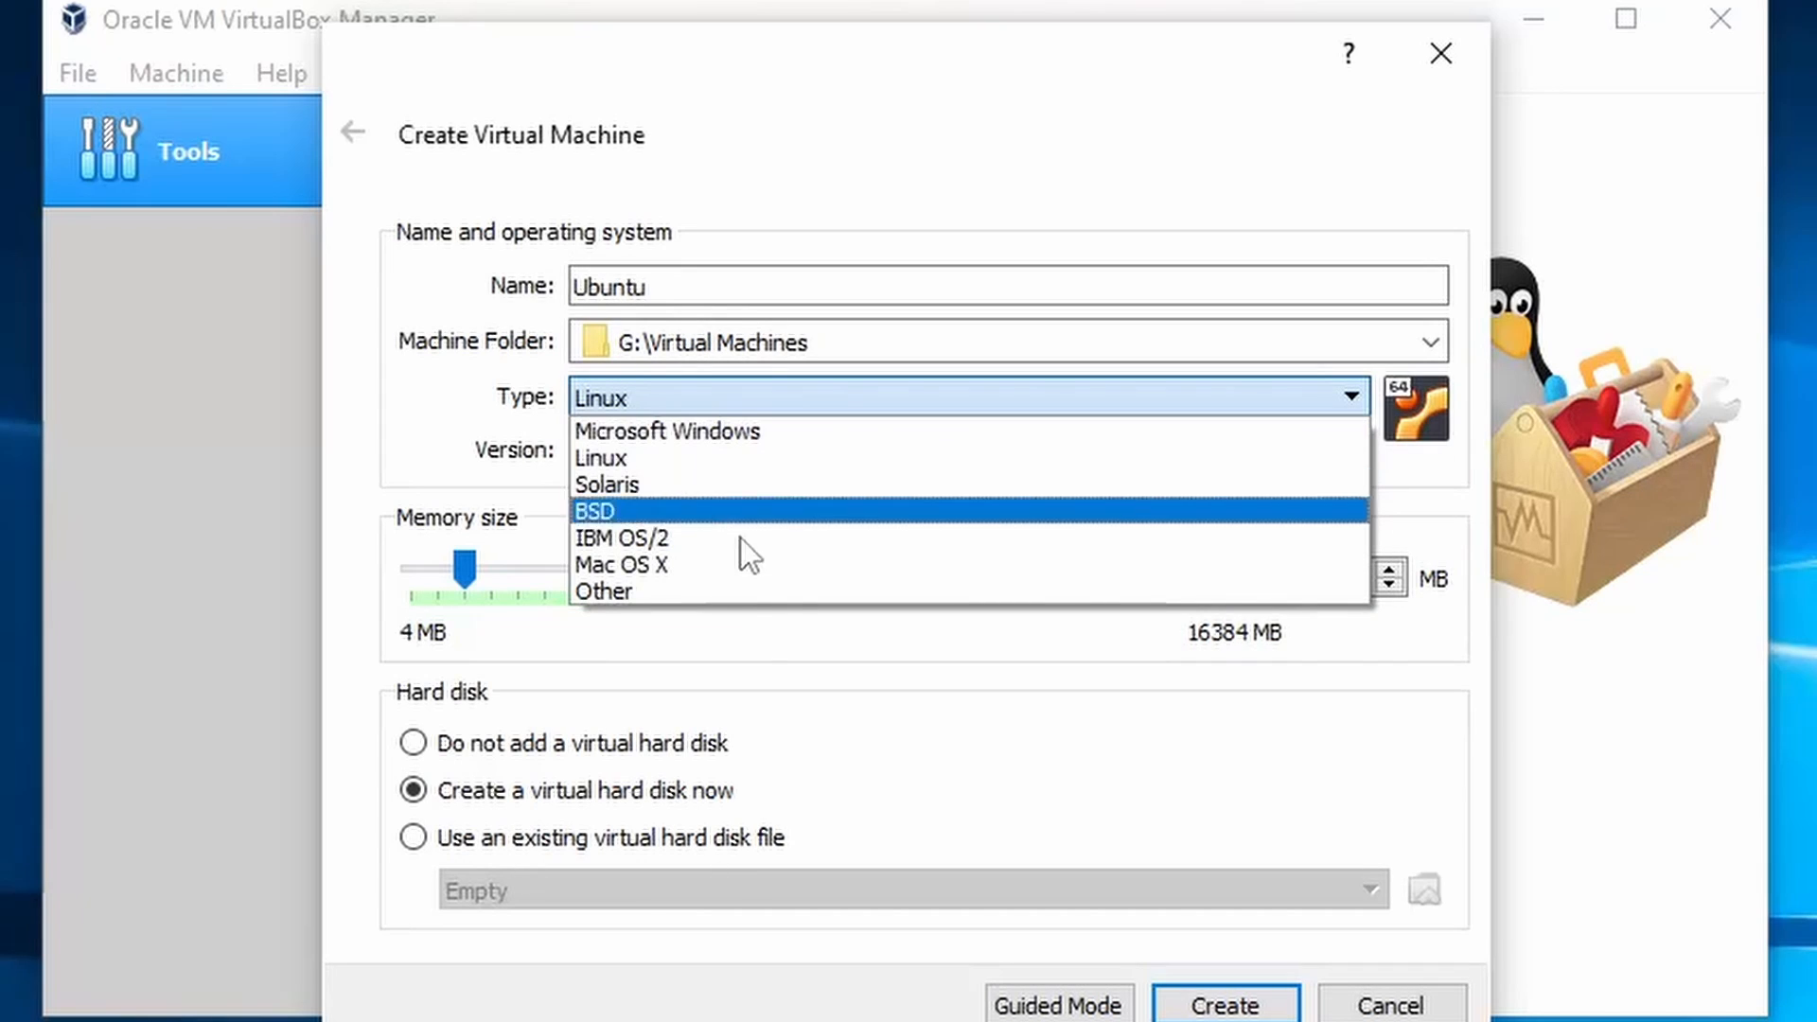
click(782, 457)
click(775, 445)
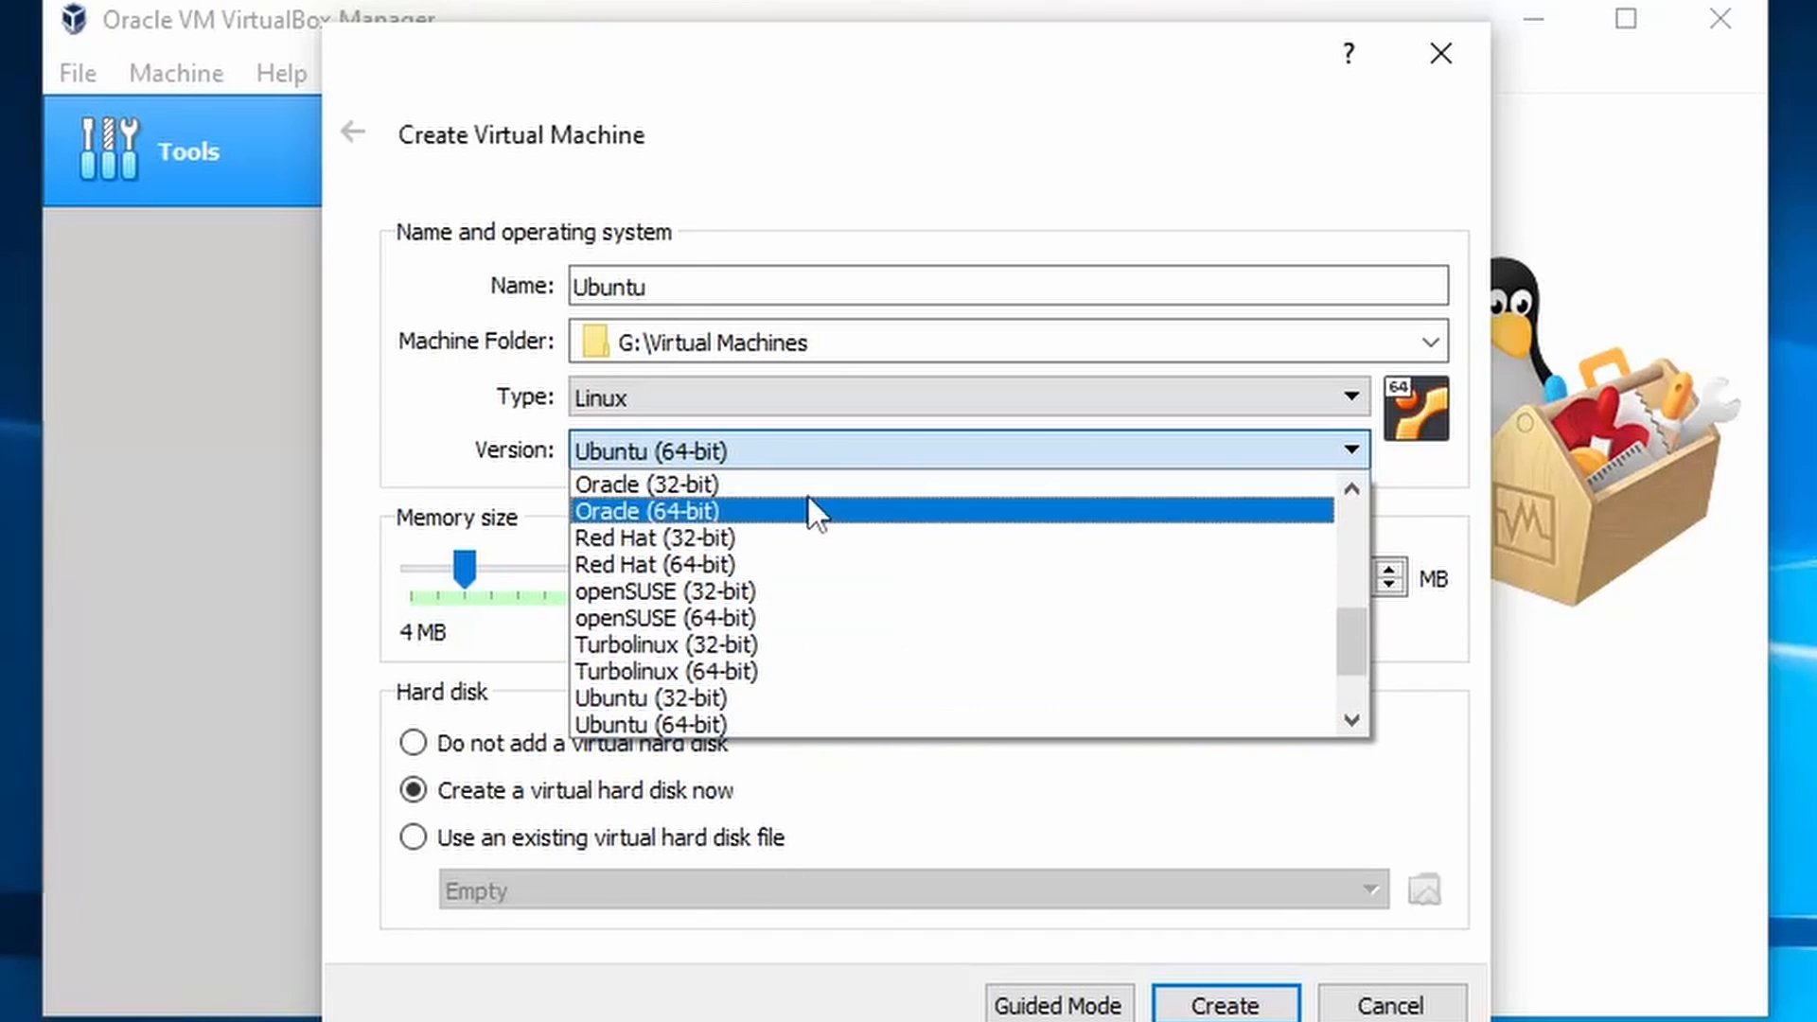
click(802, 729)
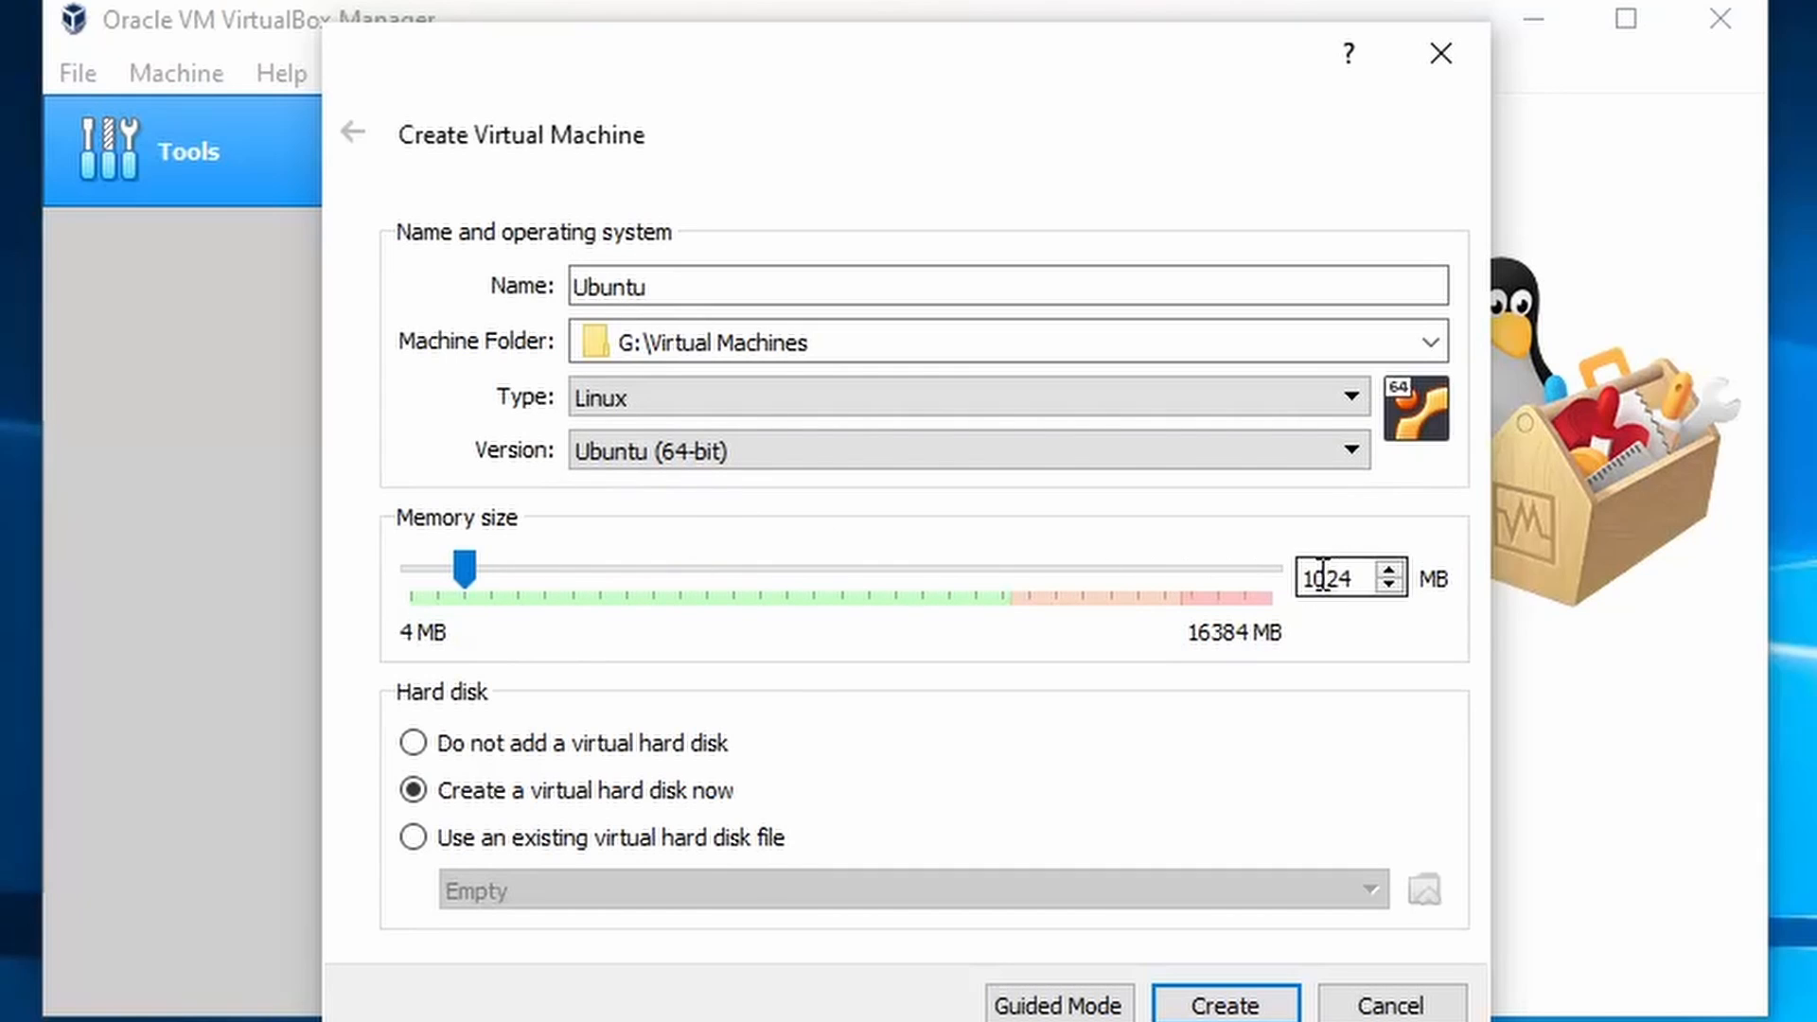
- Give the VM 2042 MB memory and create it with a new virtual hard disk
double_click(1355, 577)
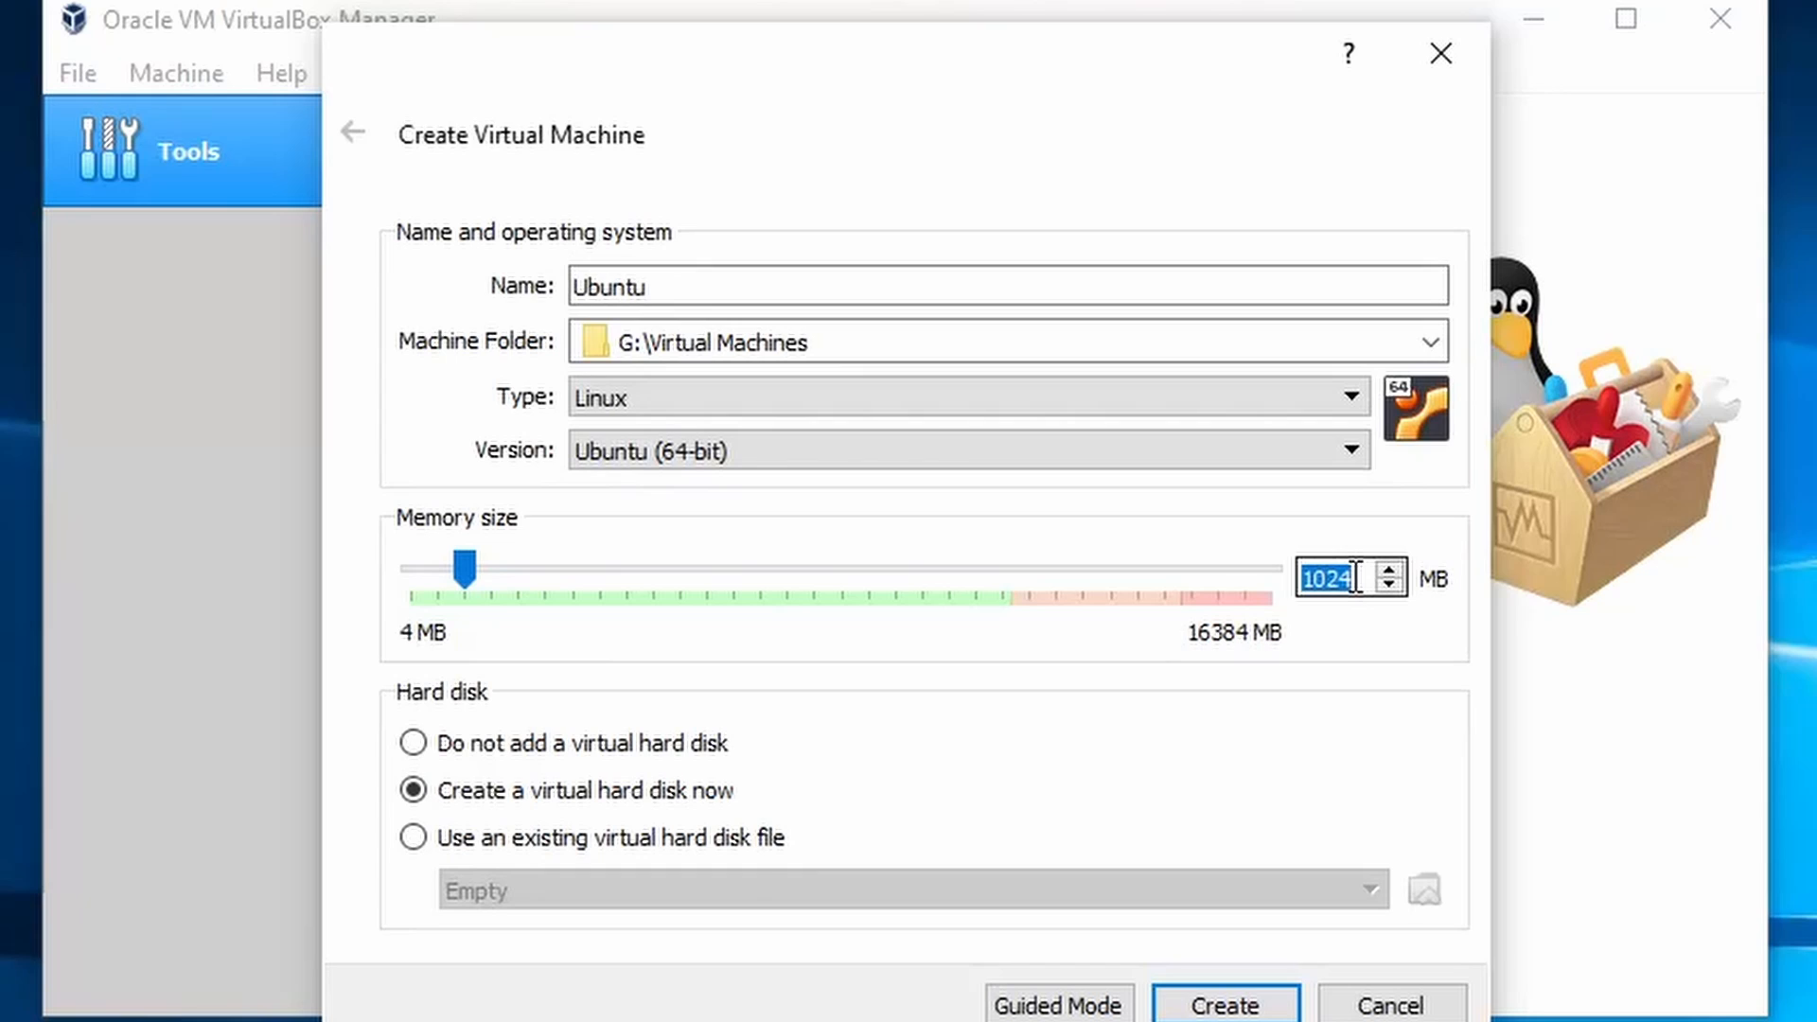
text(2042)
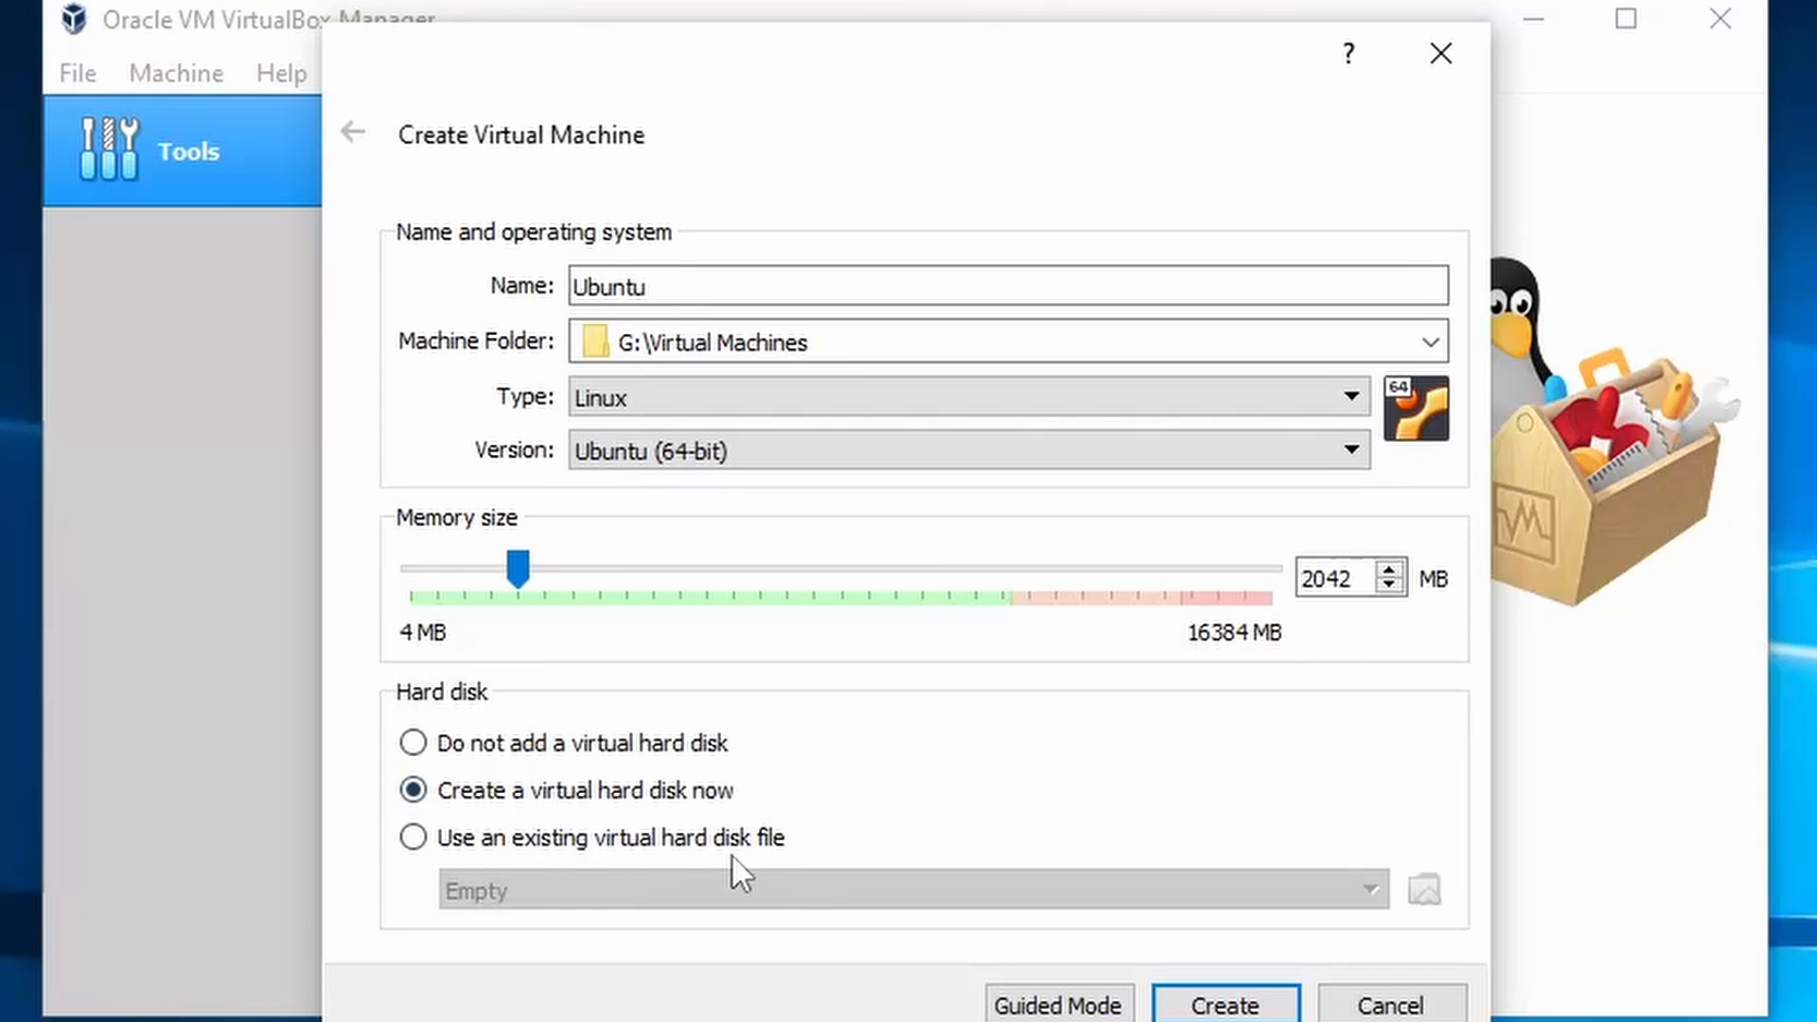
click(509, 840)
click(616, 894)
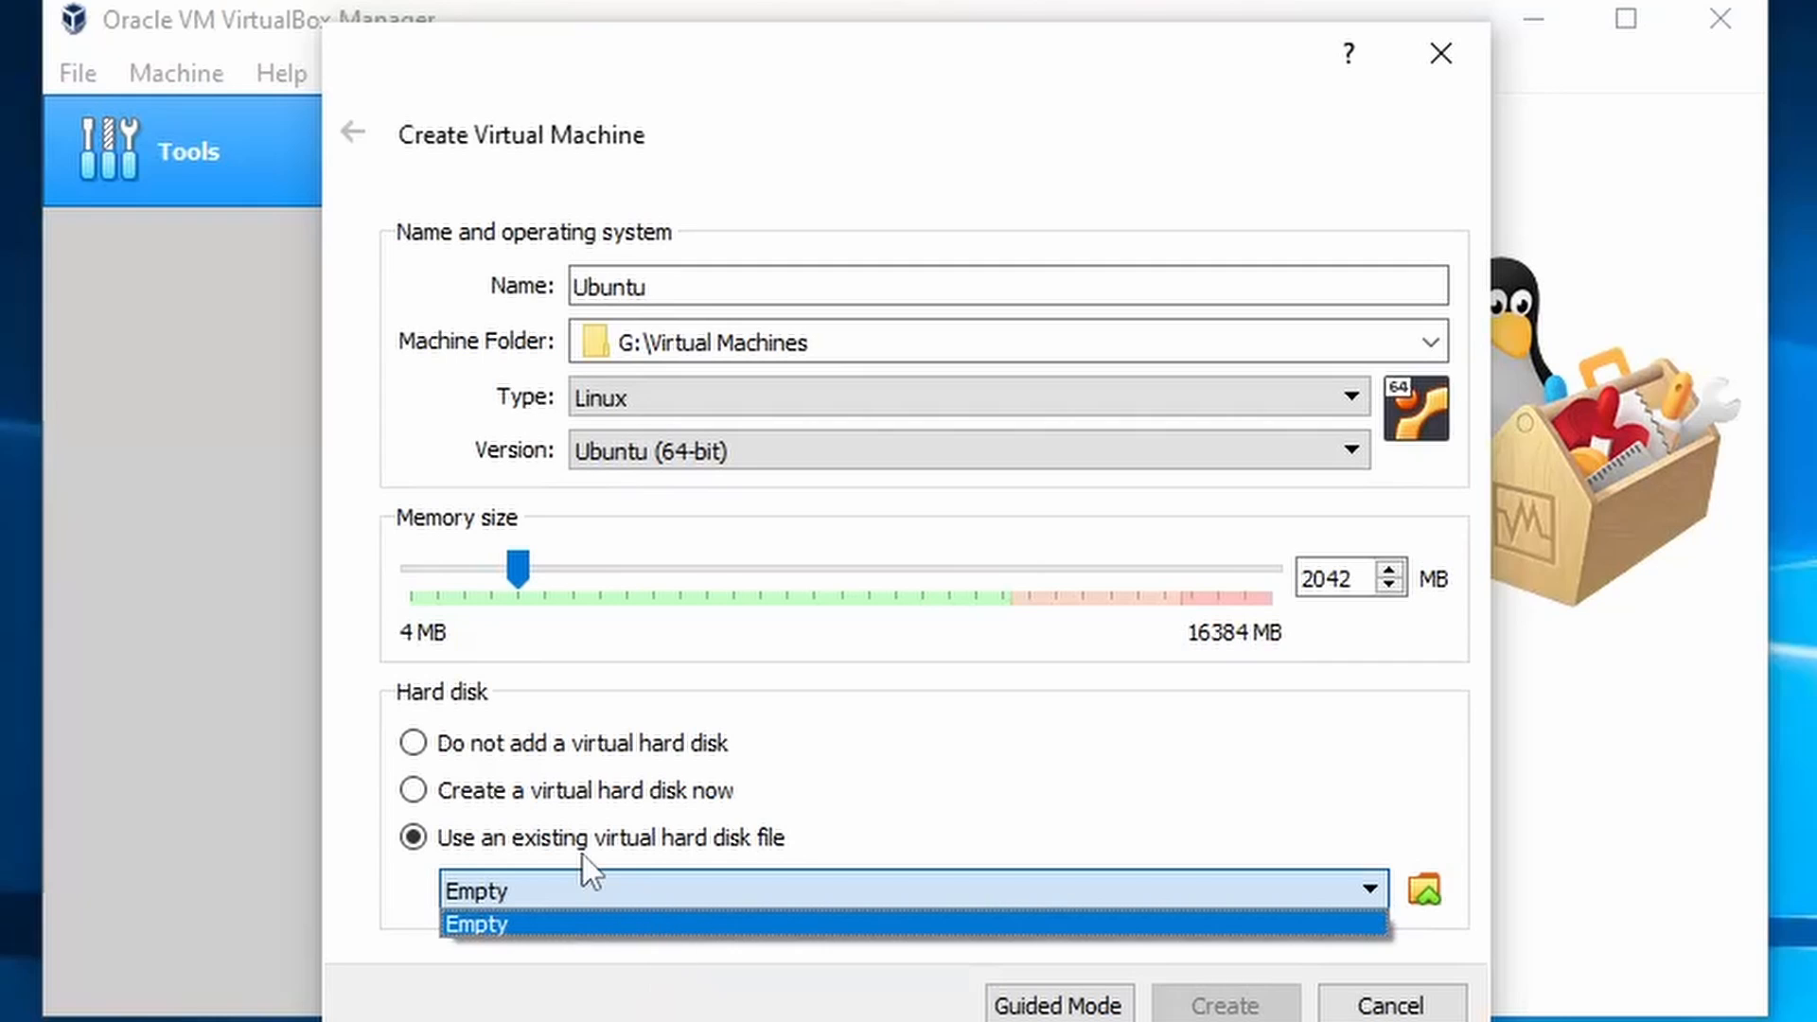
click(595, 876)
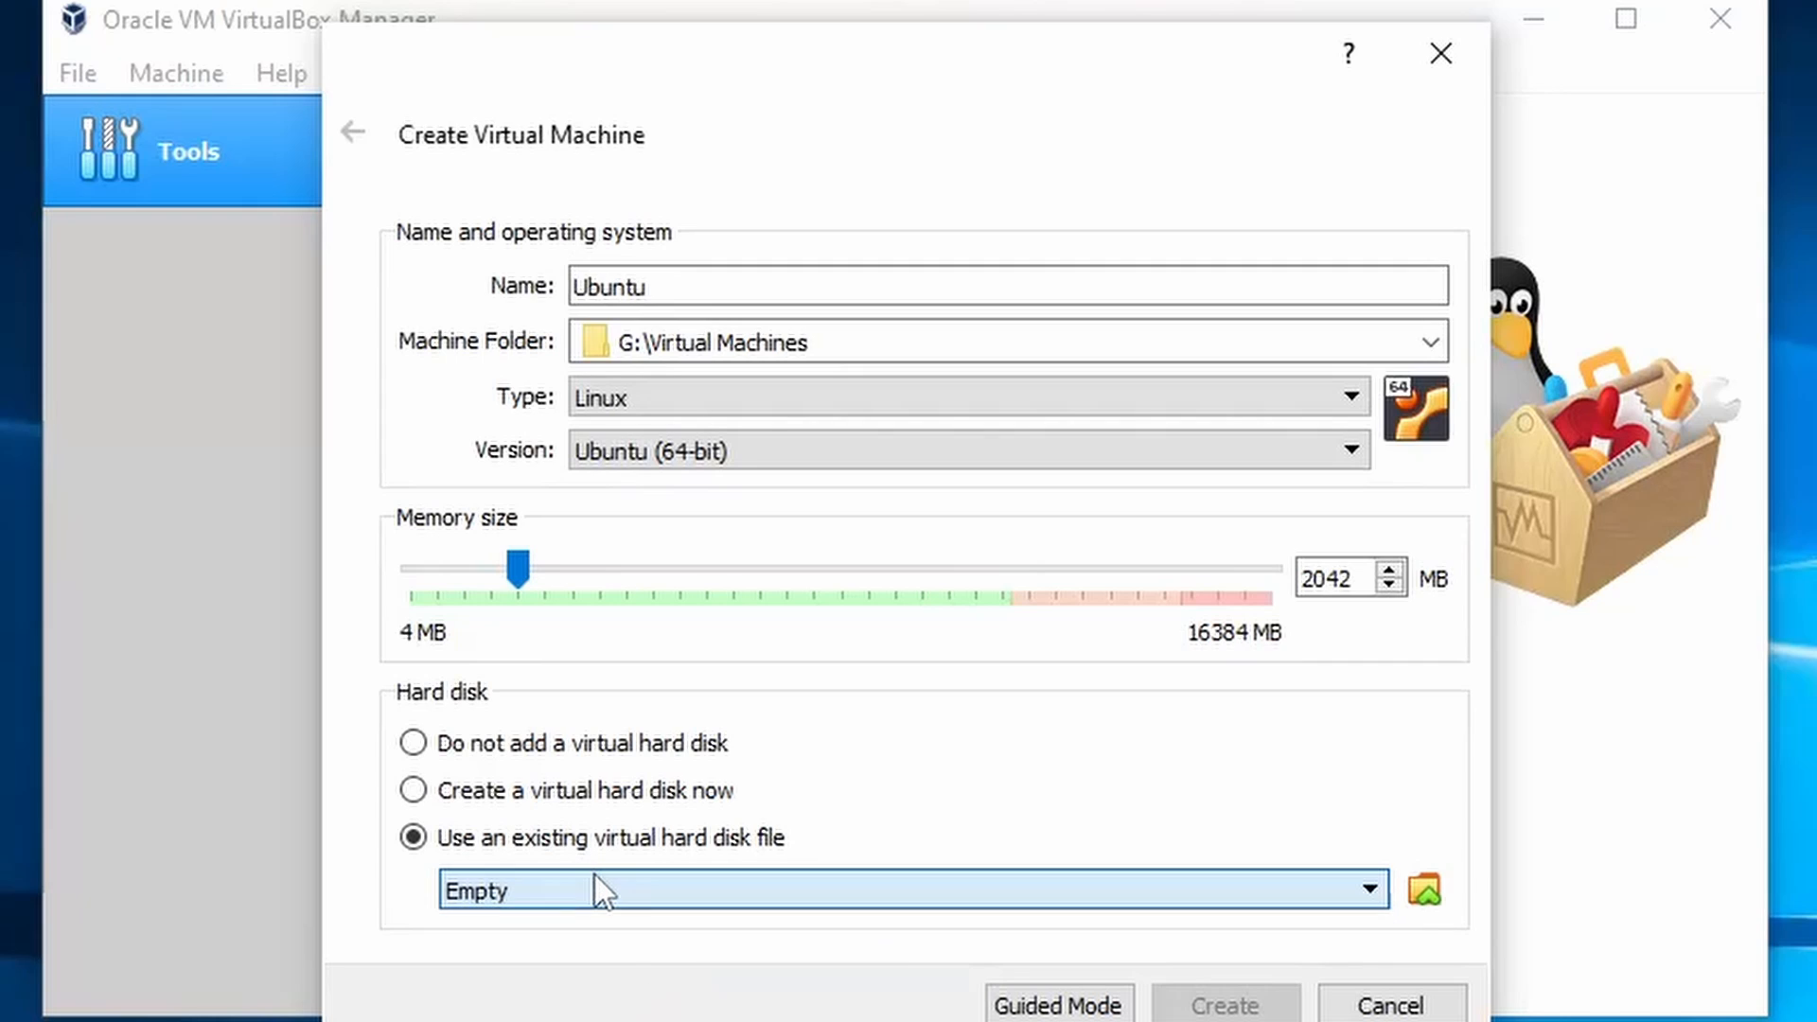
click(465, 789)
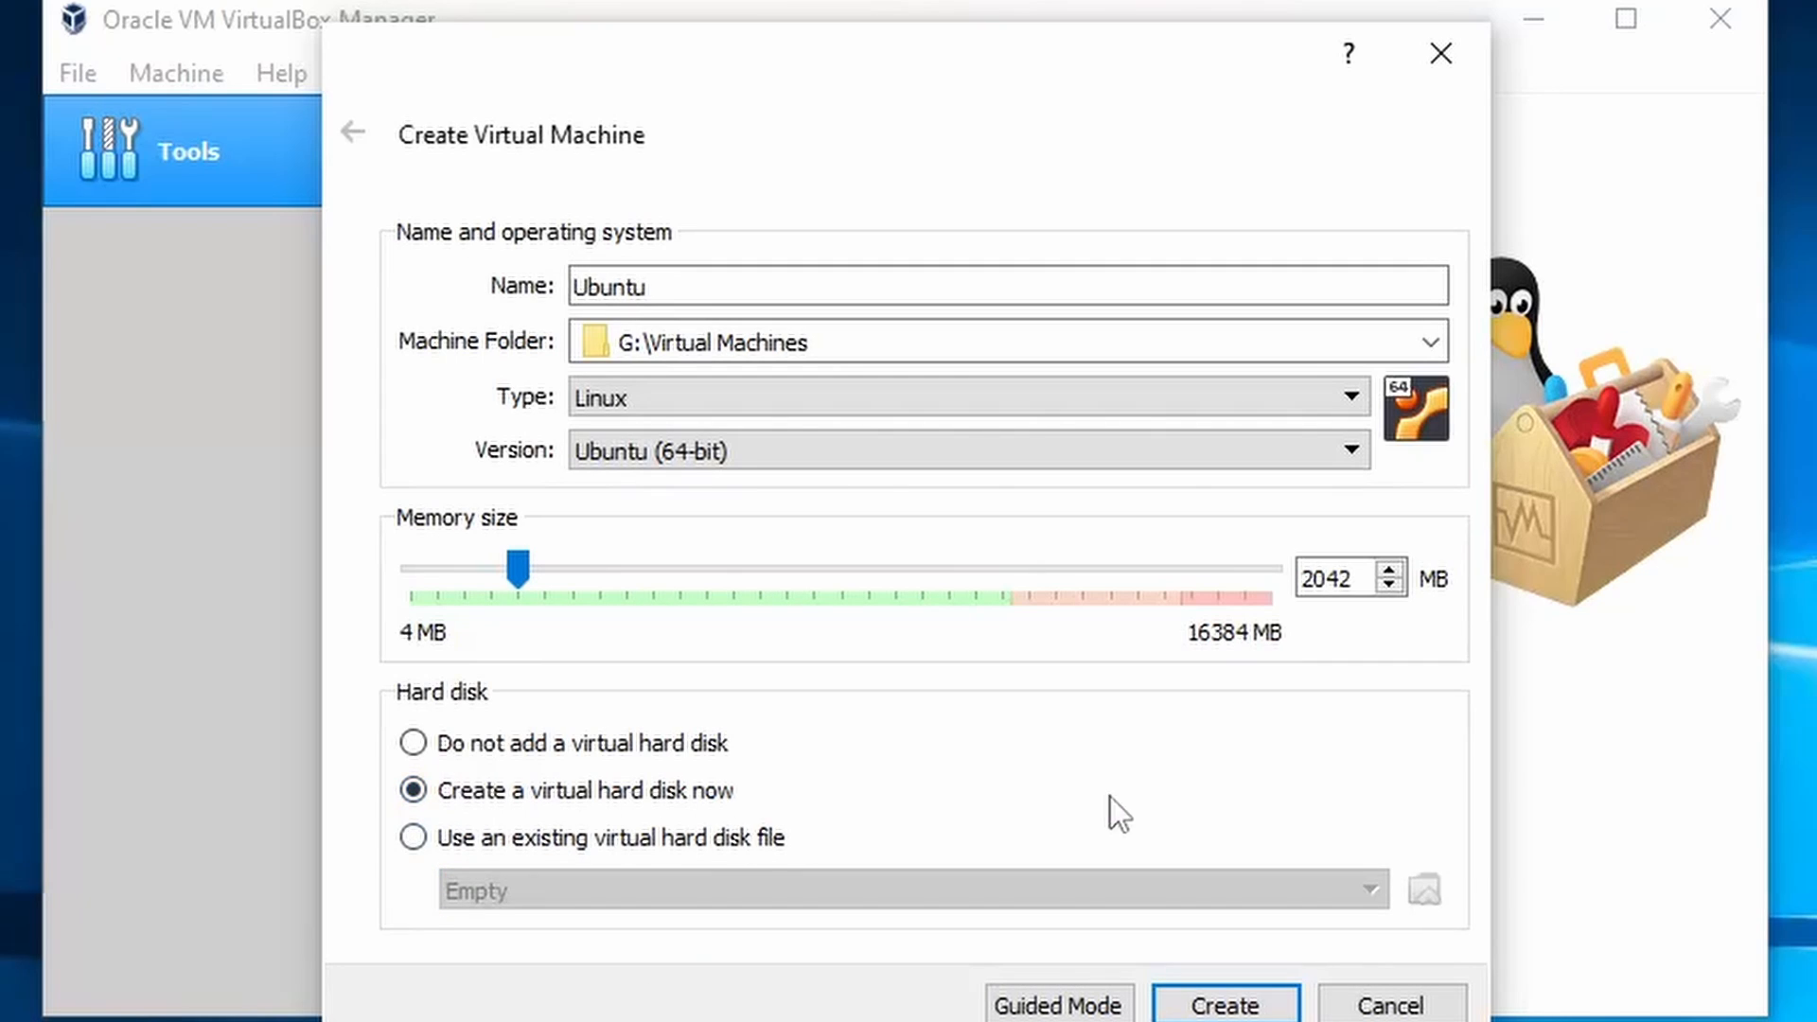
click(1260, 1001)
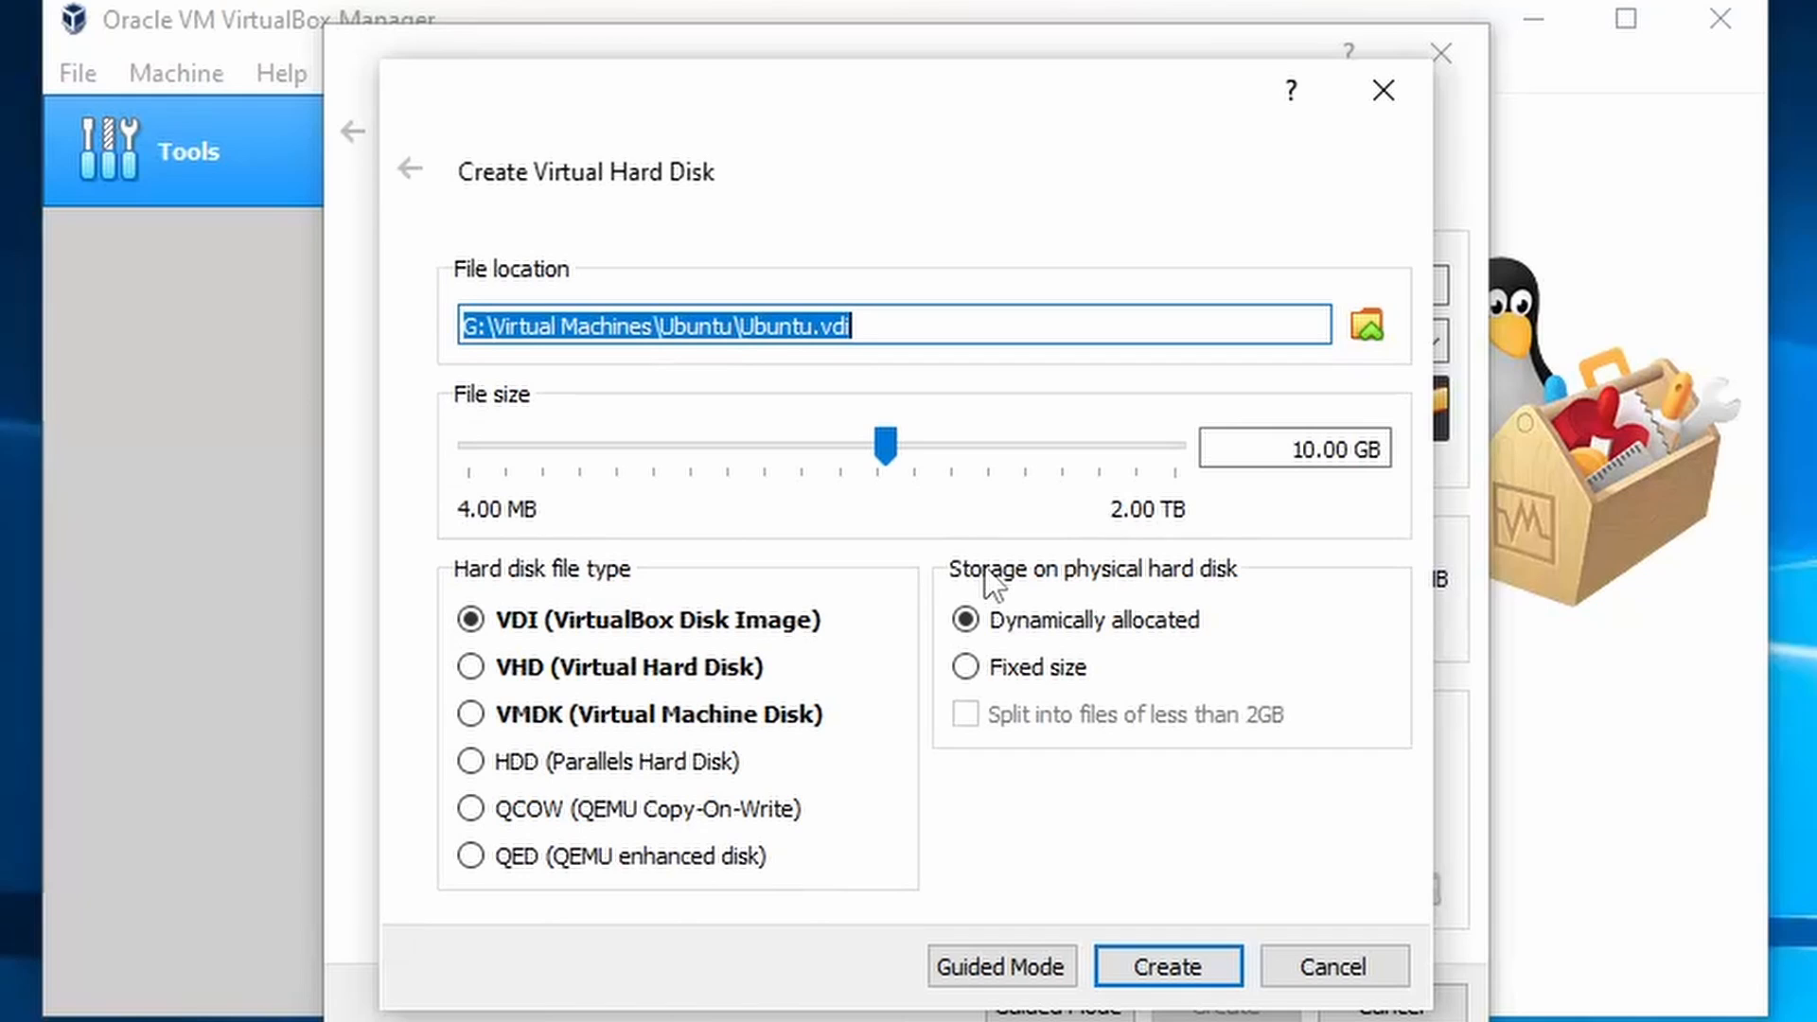
- Create the 10.00 GB Ubuntu disk as a fixed-size VHD
click(1038, 670)
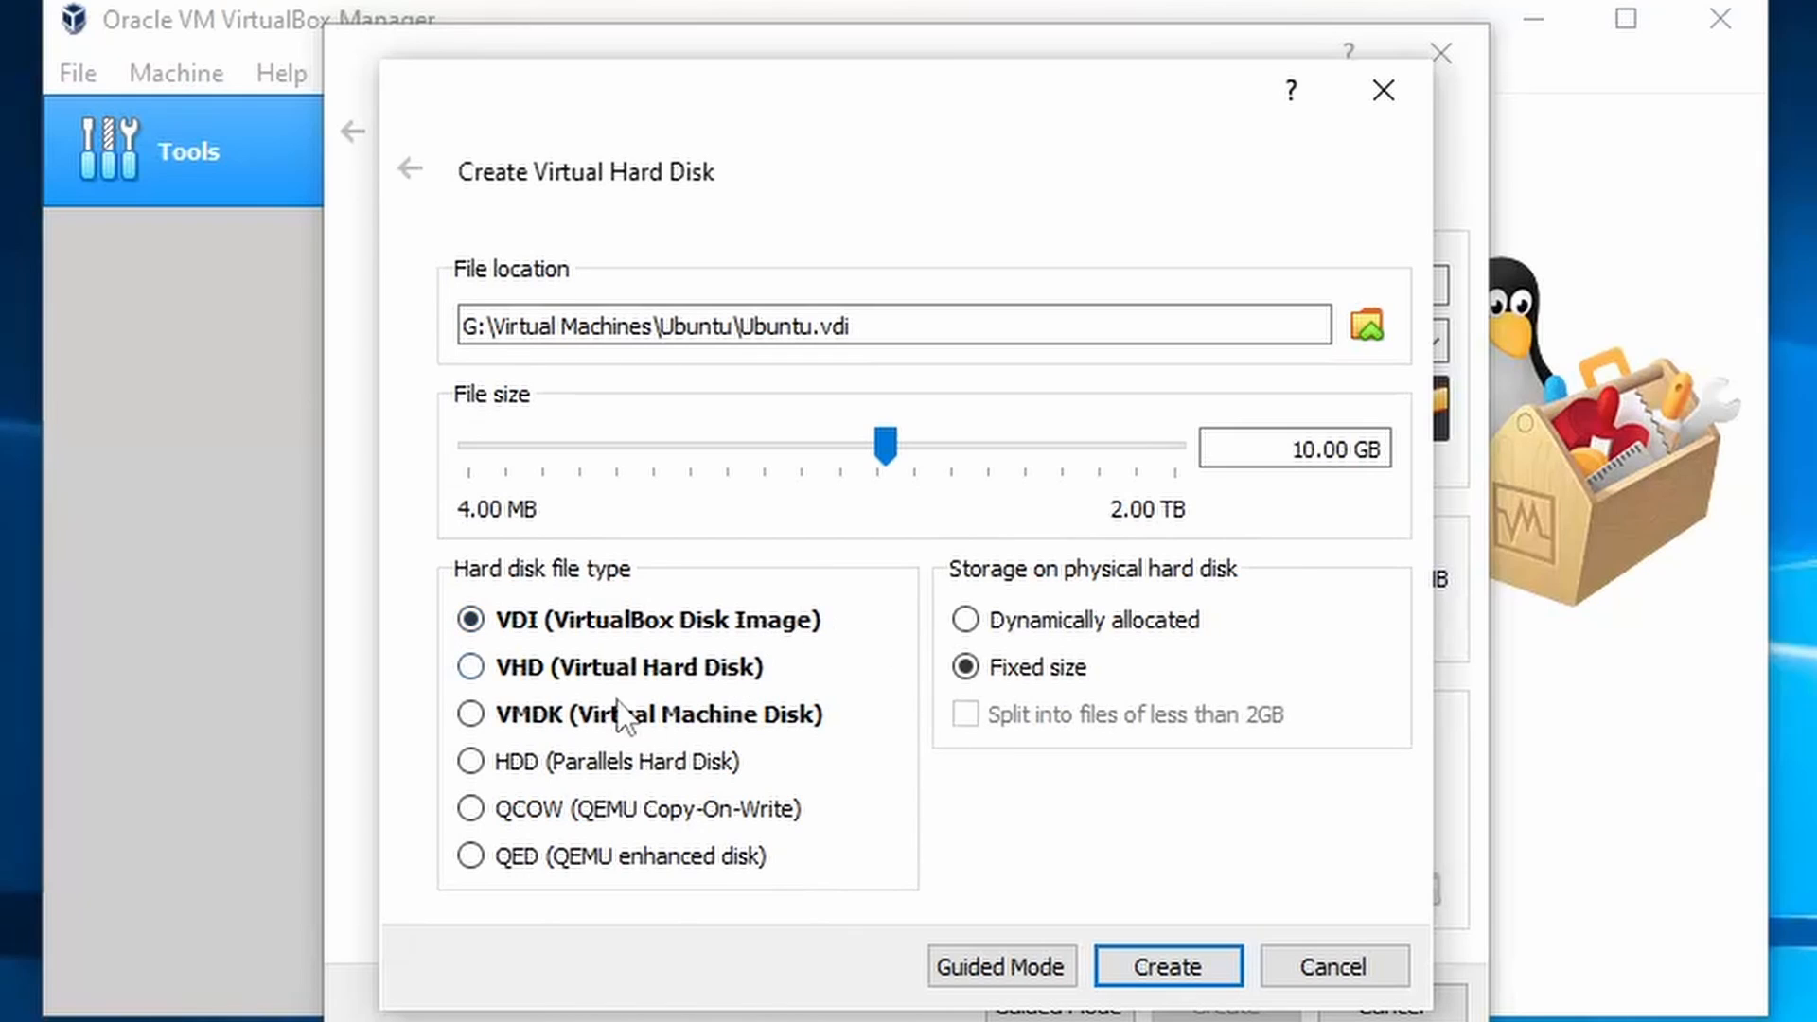
click(582, 667)
click(1217, 963)
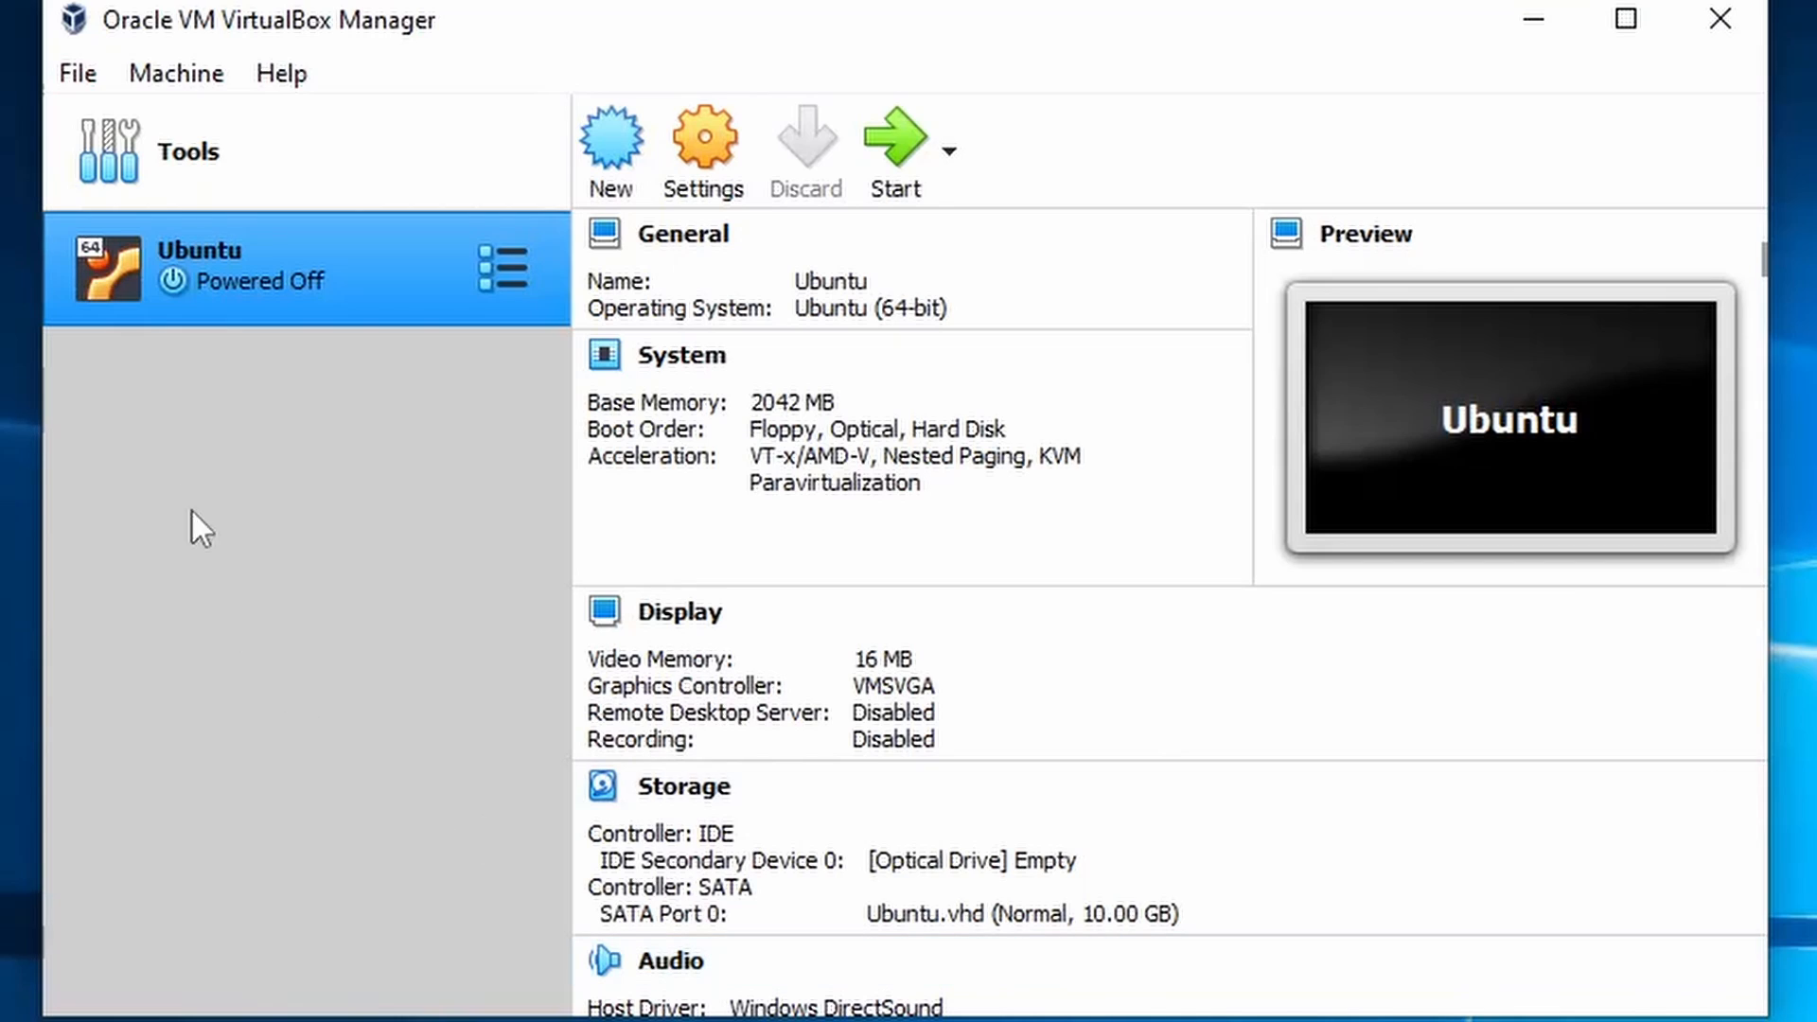
- Open the Ubuntu machine's settings and keep its operating system type as Linux
click(698, 178)
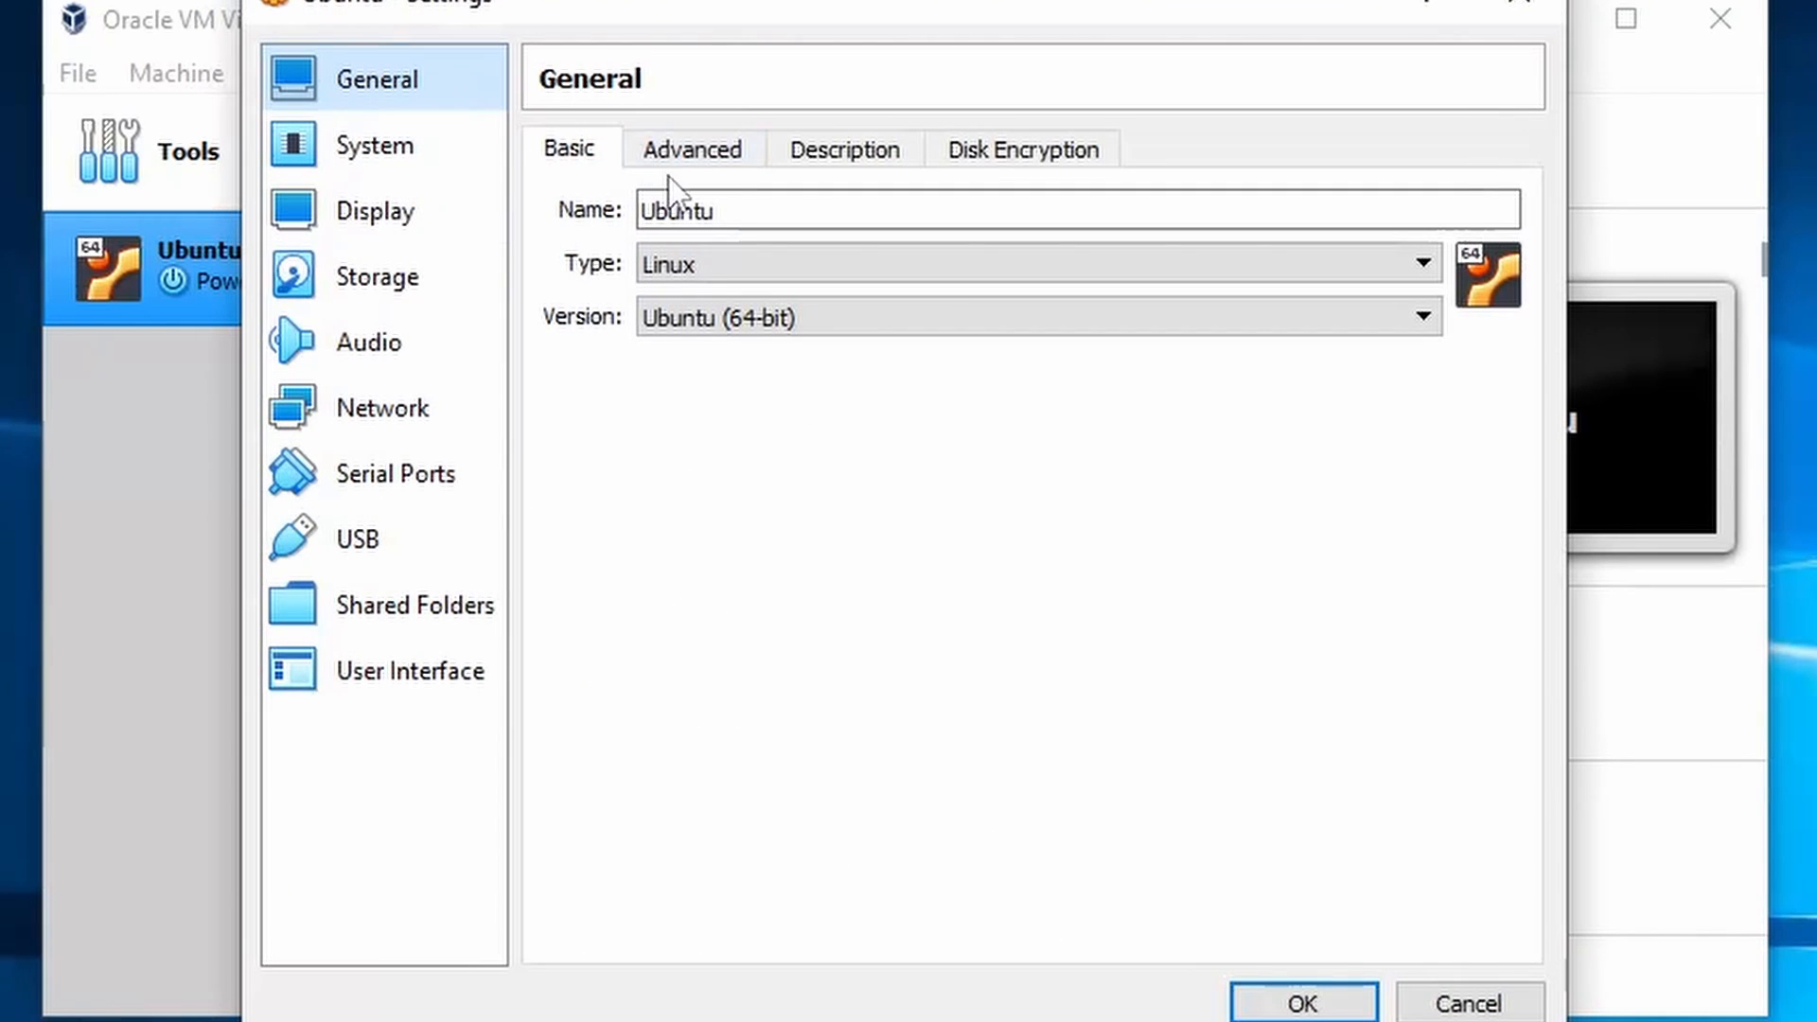
click(769, 265)
click(820, 323)
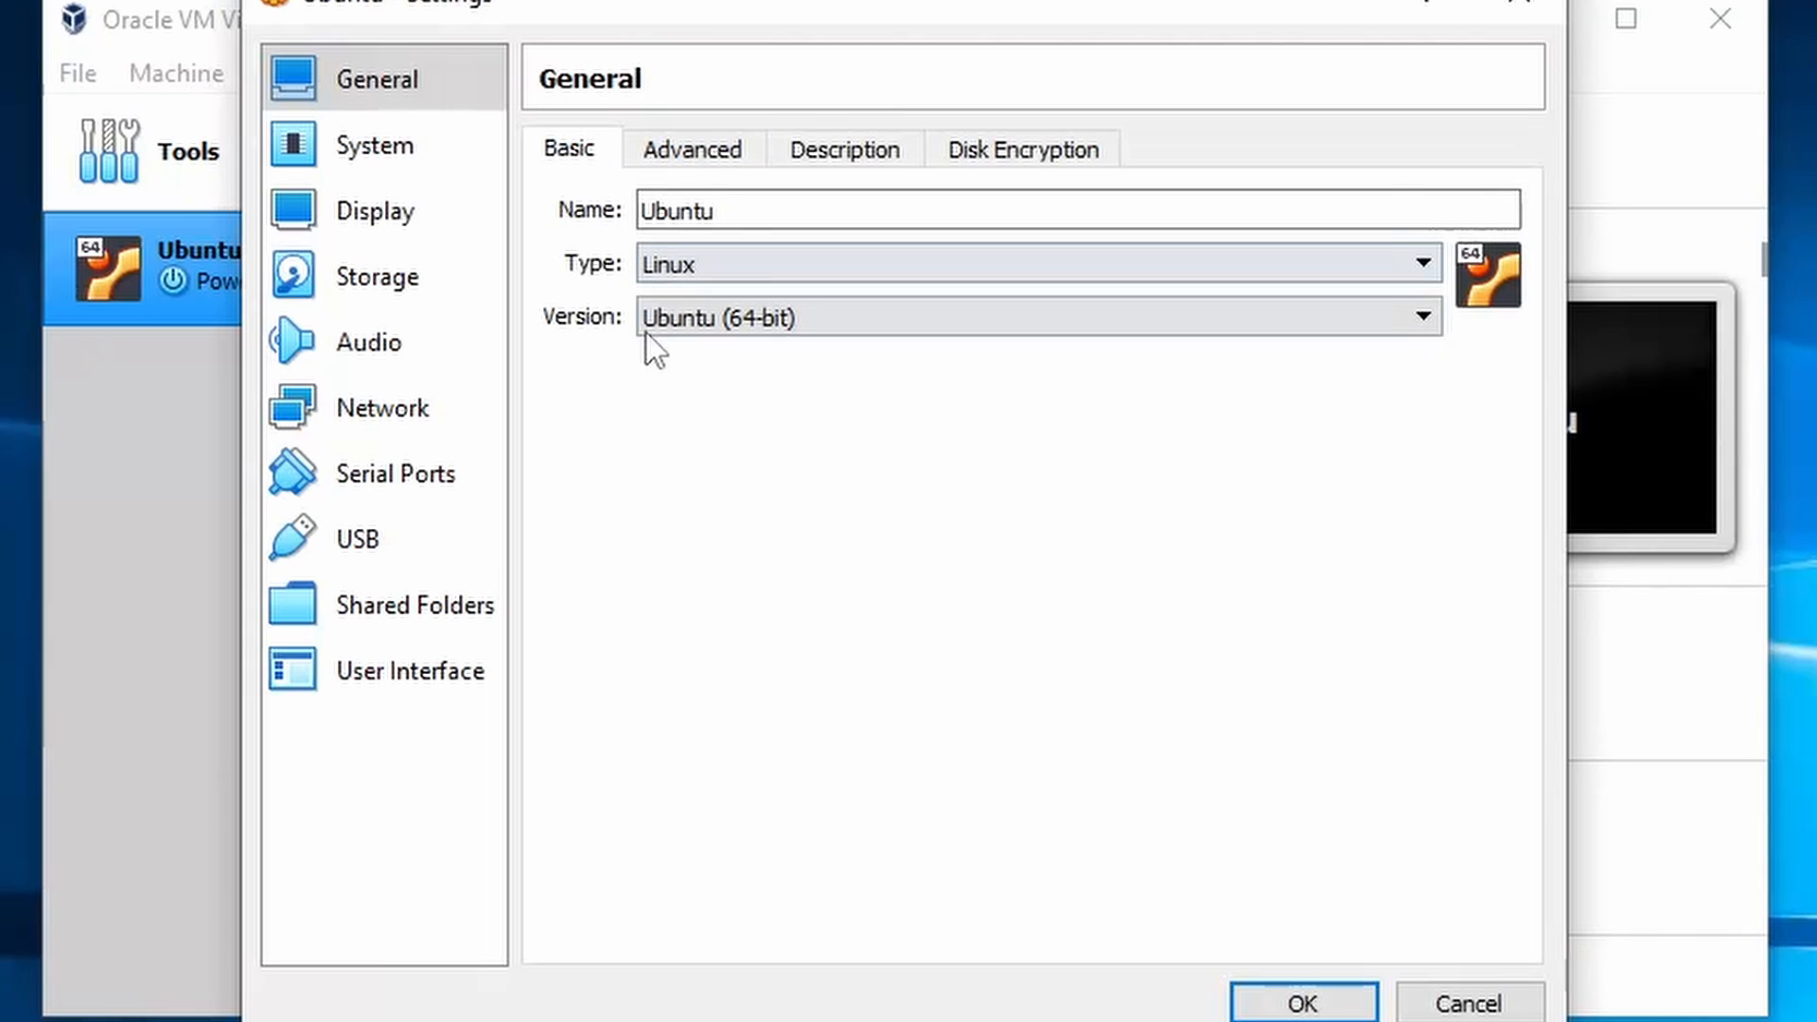
- Leave shared clipboard and drag-and-drop disabled, review Description and Disk Encryption, then go to System
click(716, 157)
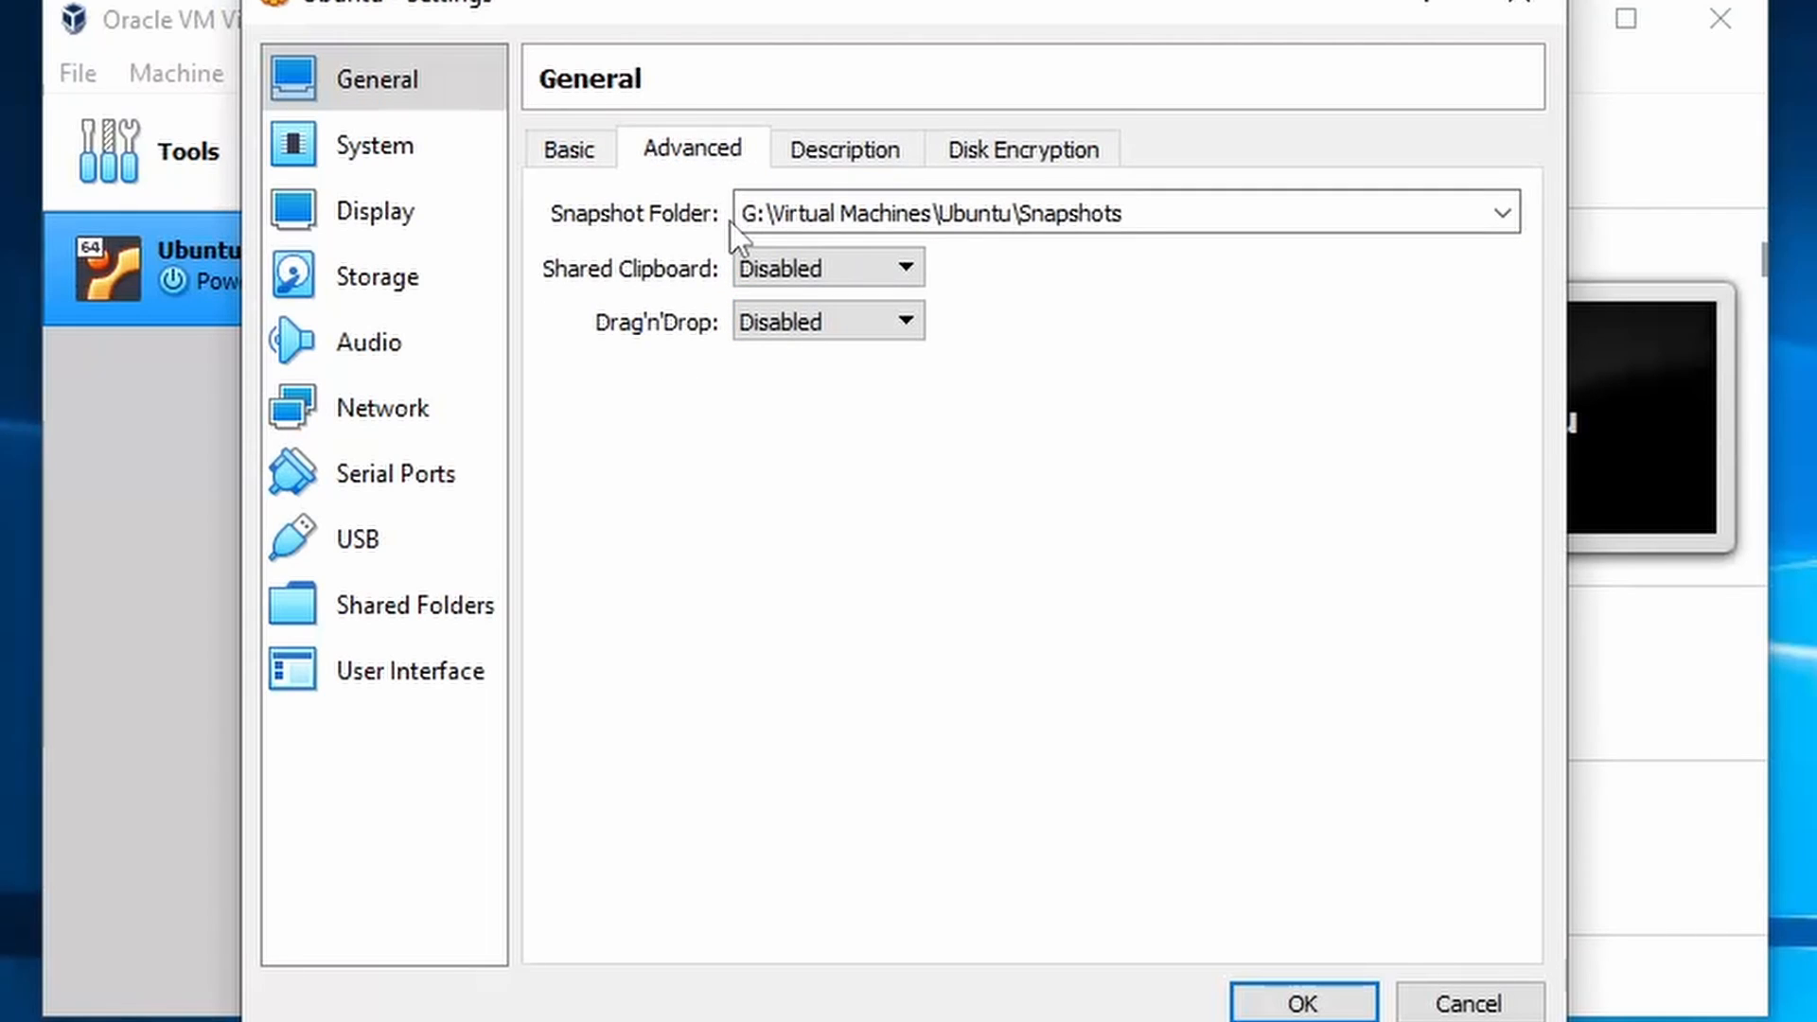
drag(1160, 212, 628, 151)
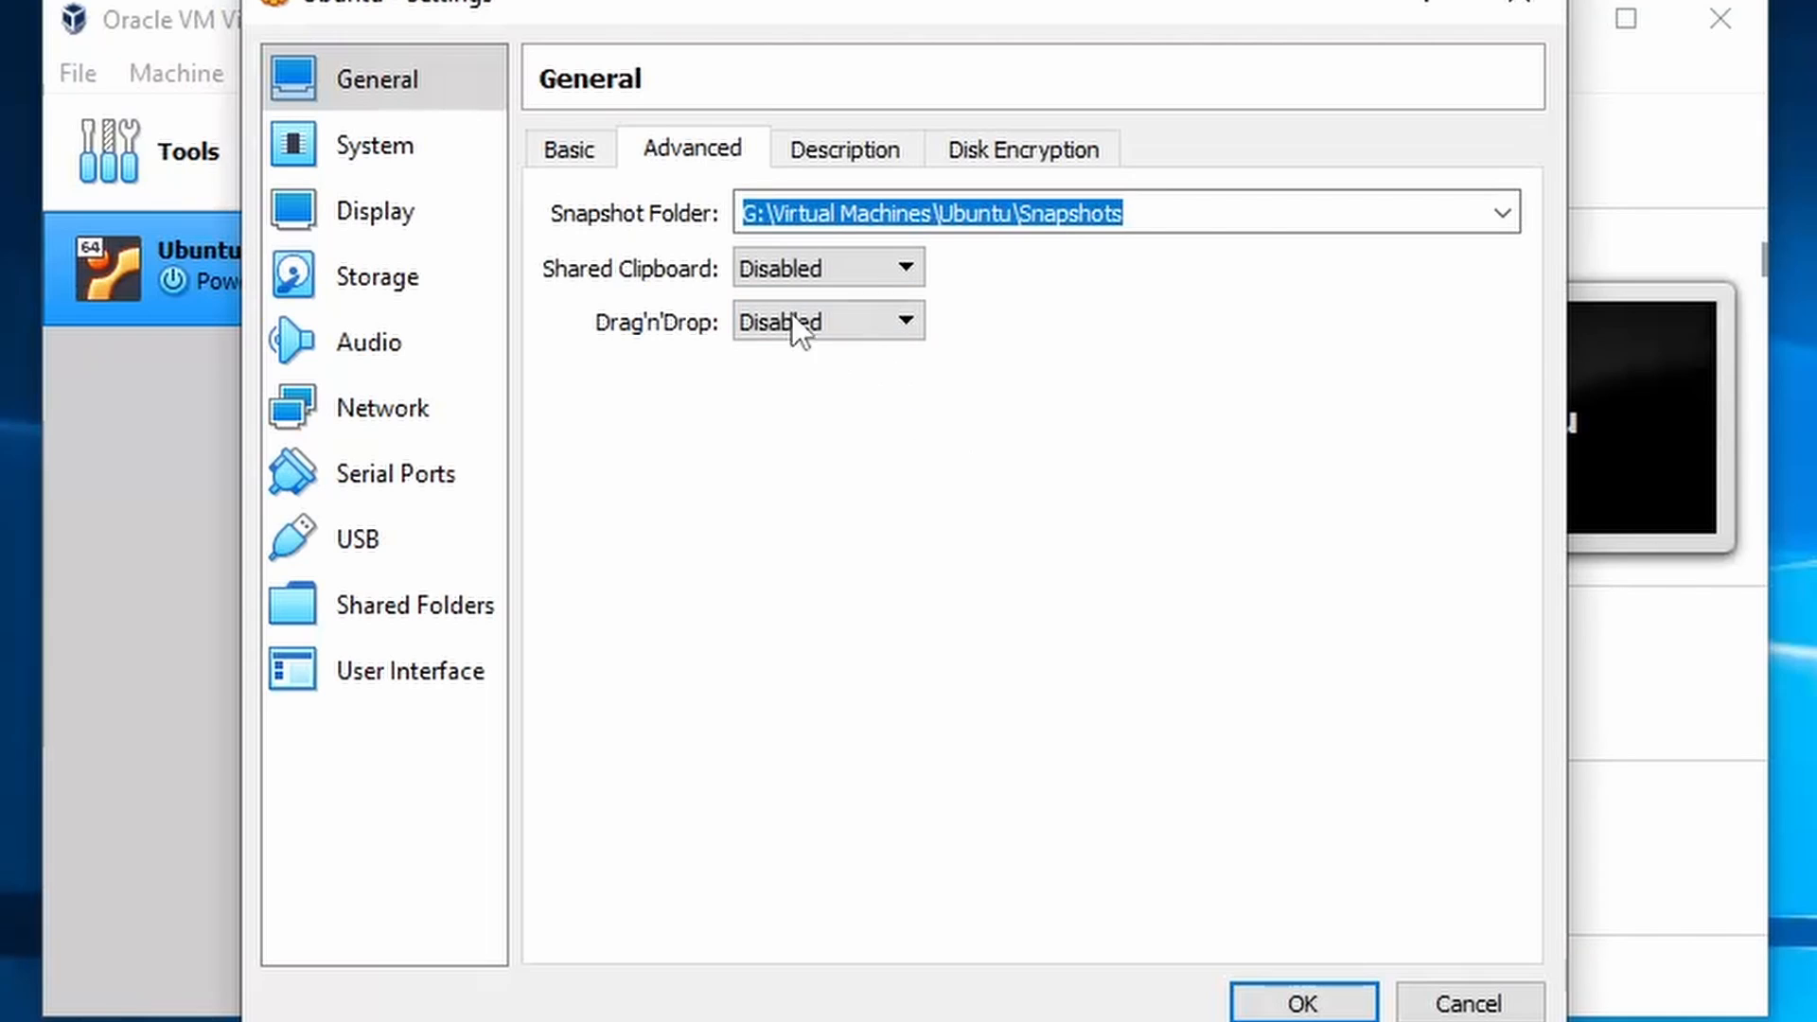
click(819, 270)
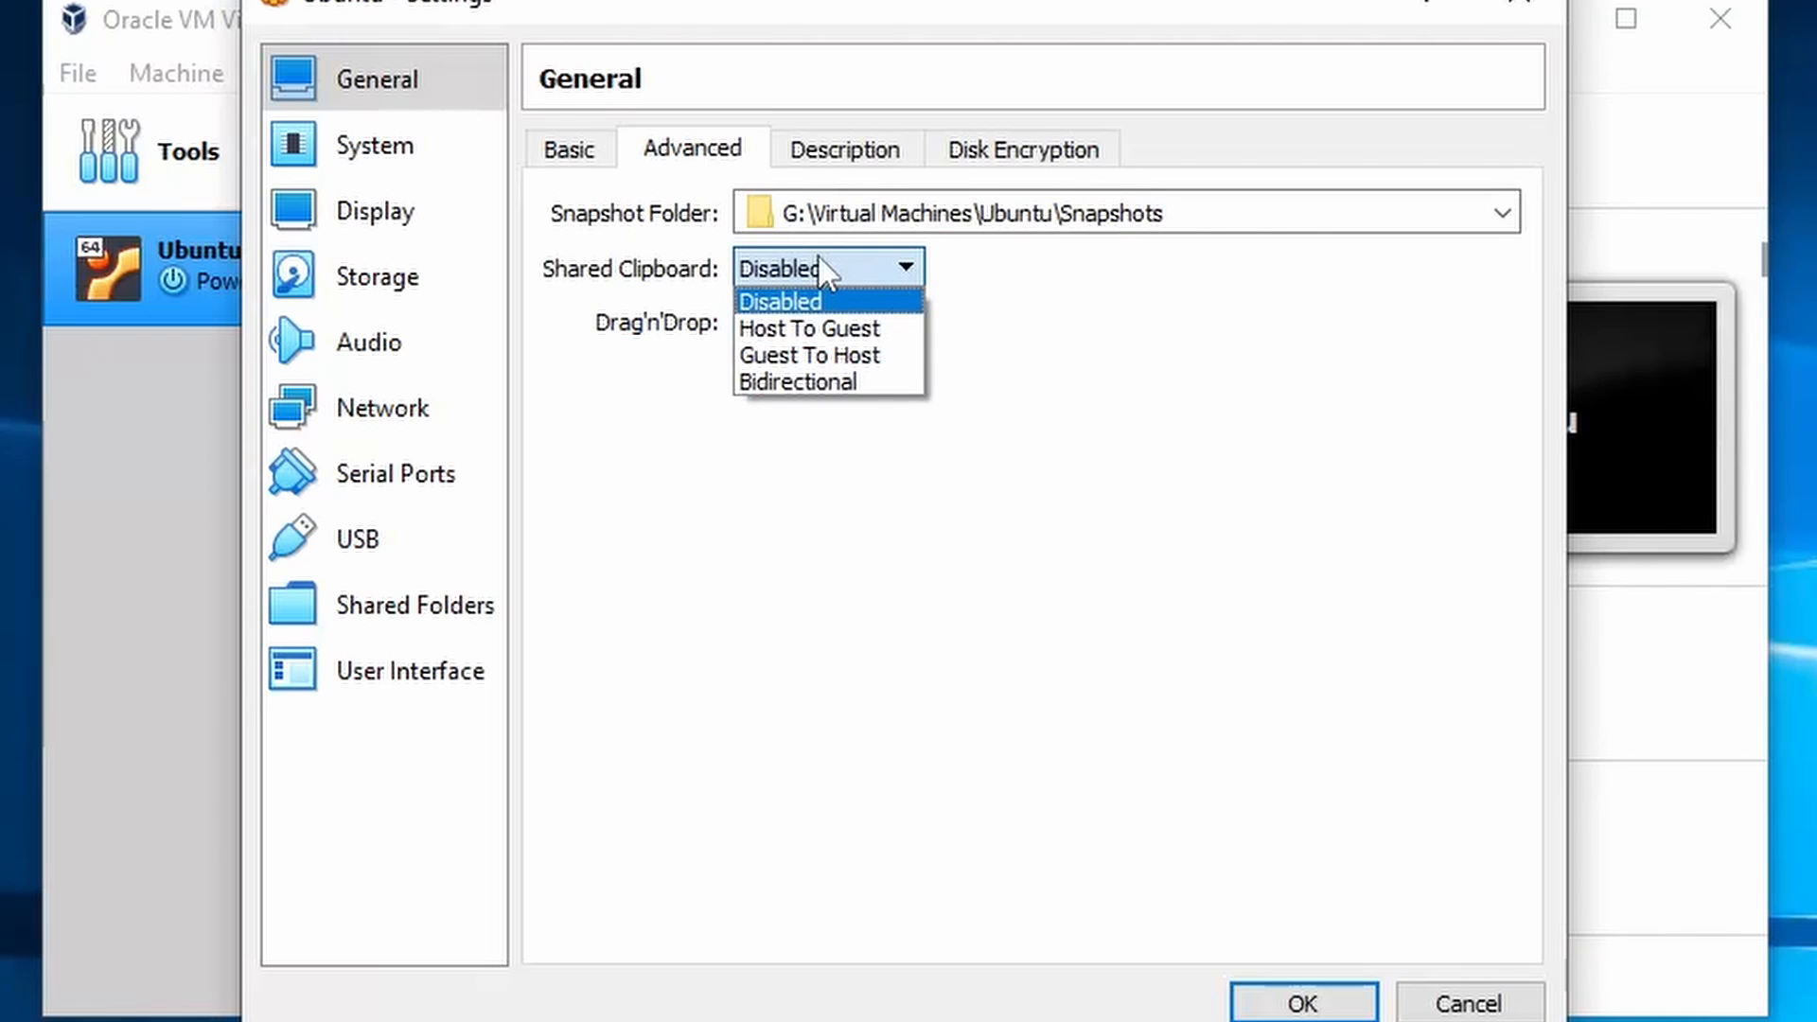
click(819, 262)
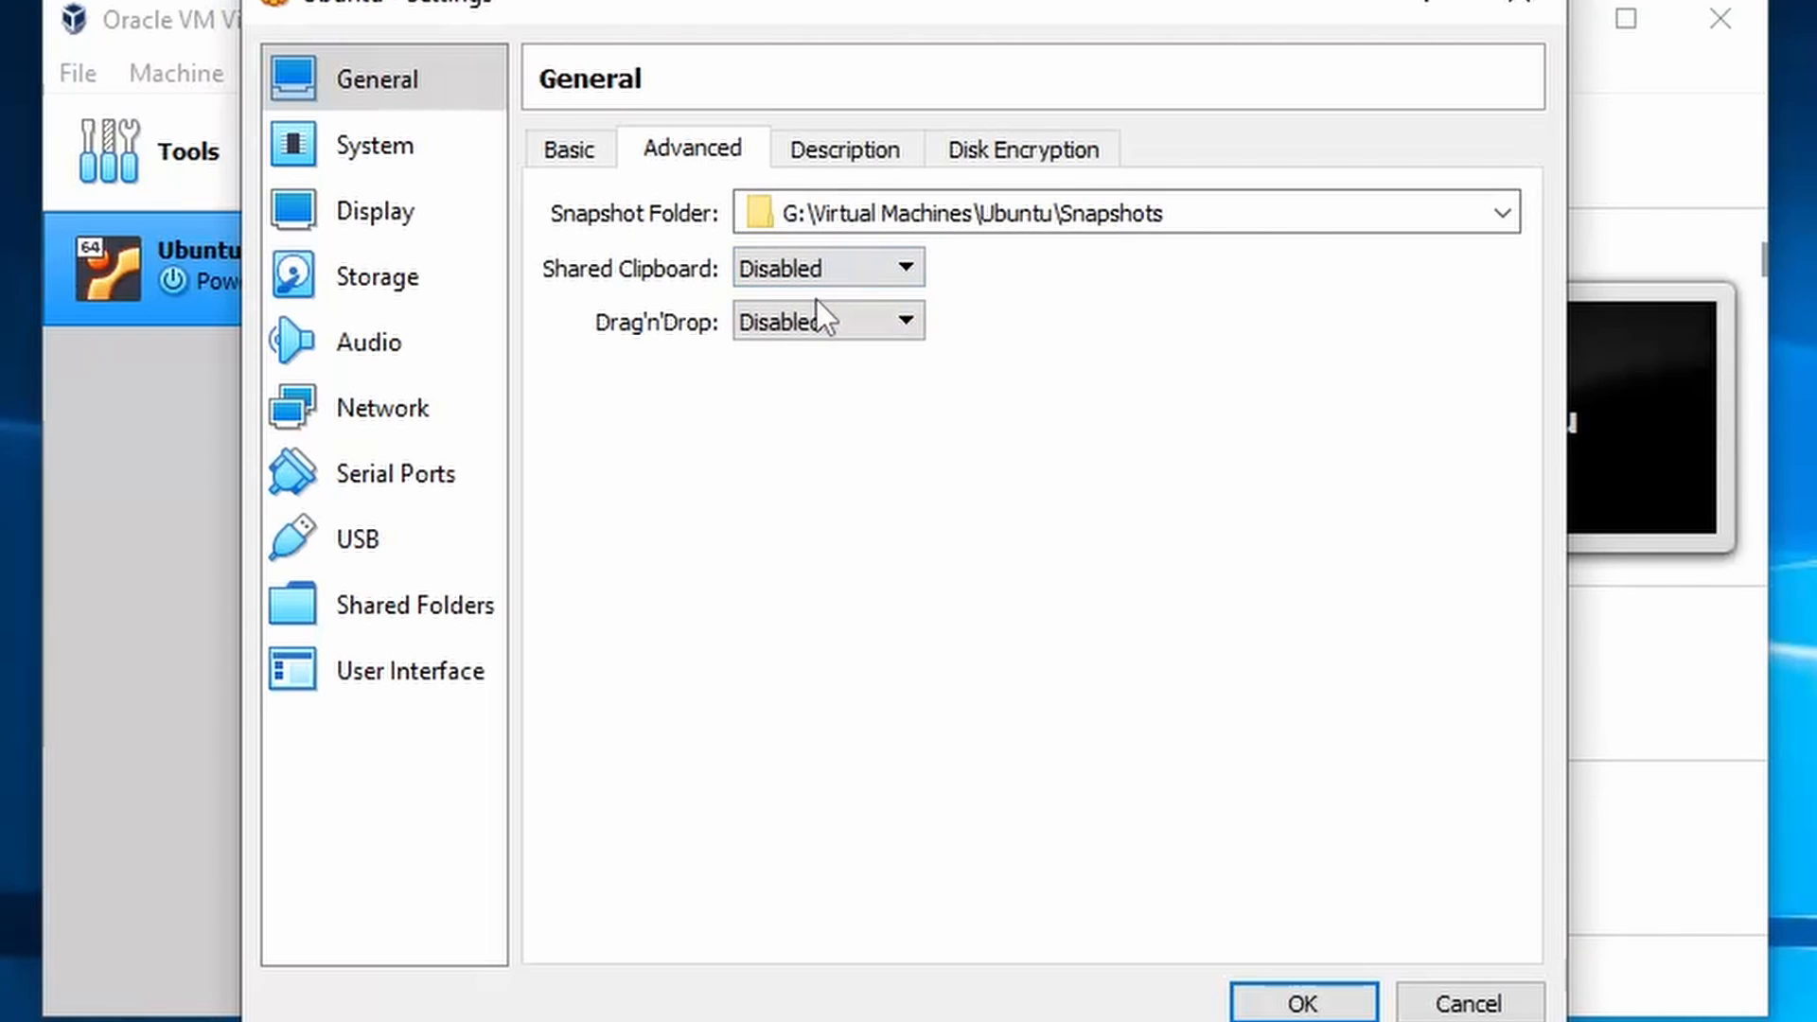
click(814, 336)
click(855, 333)
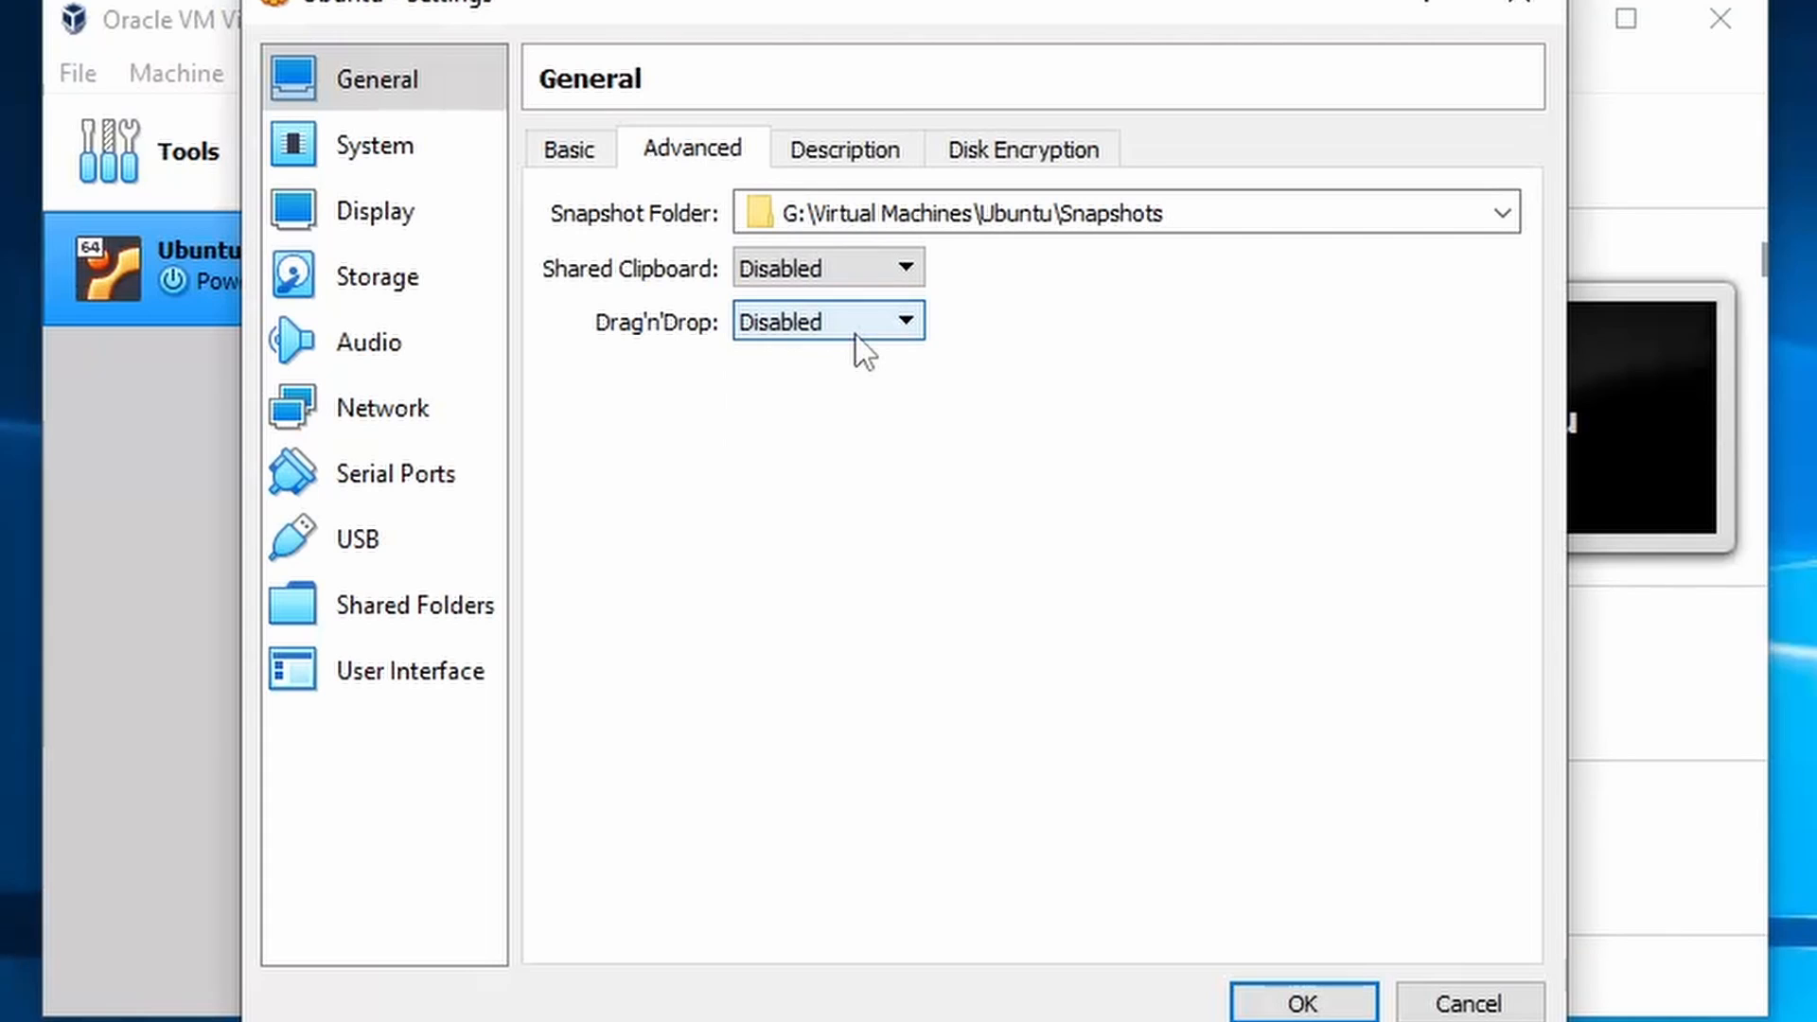
click(845, 156)
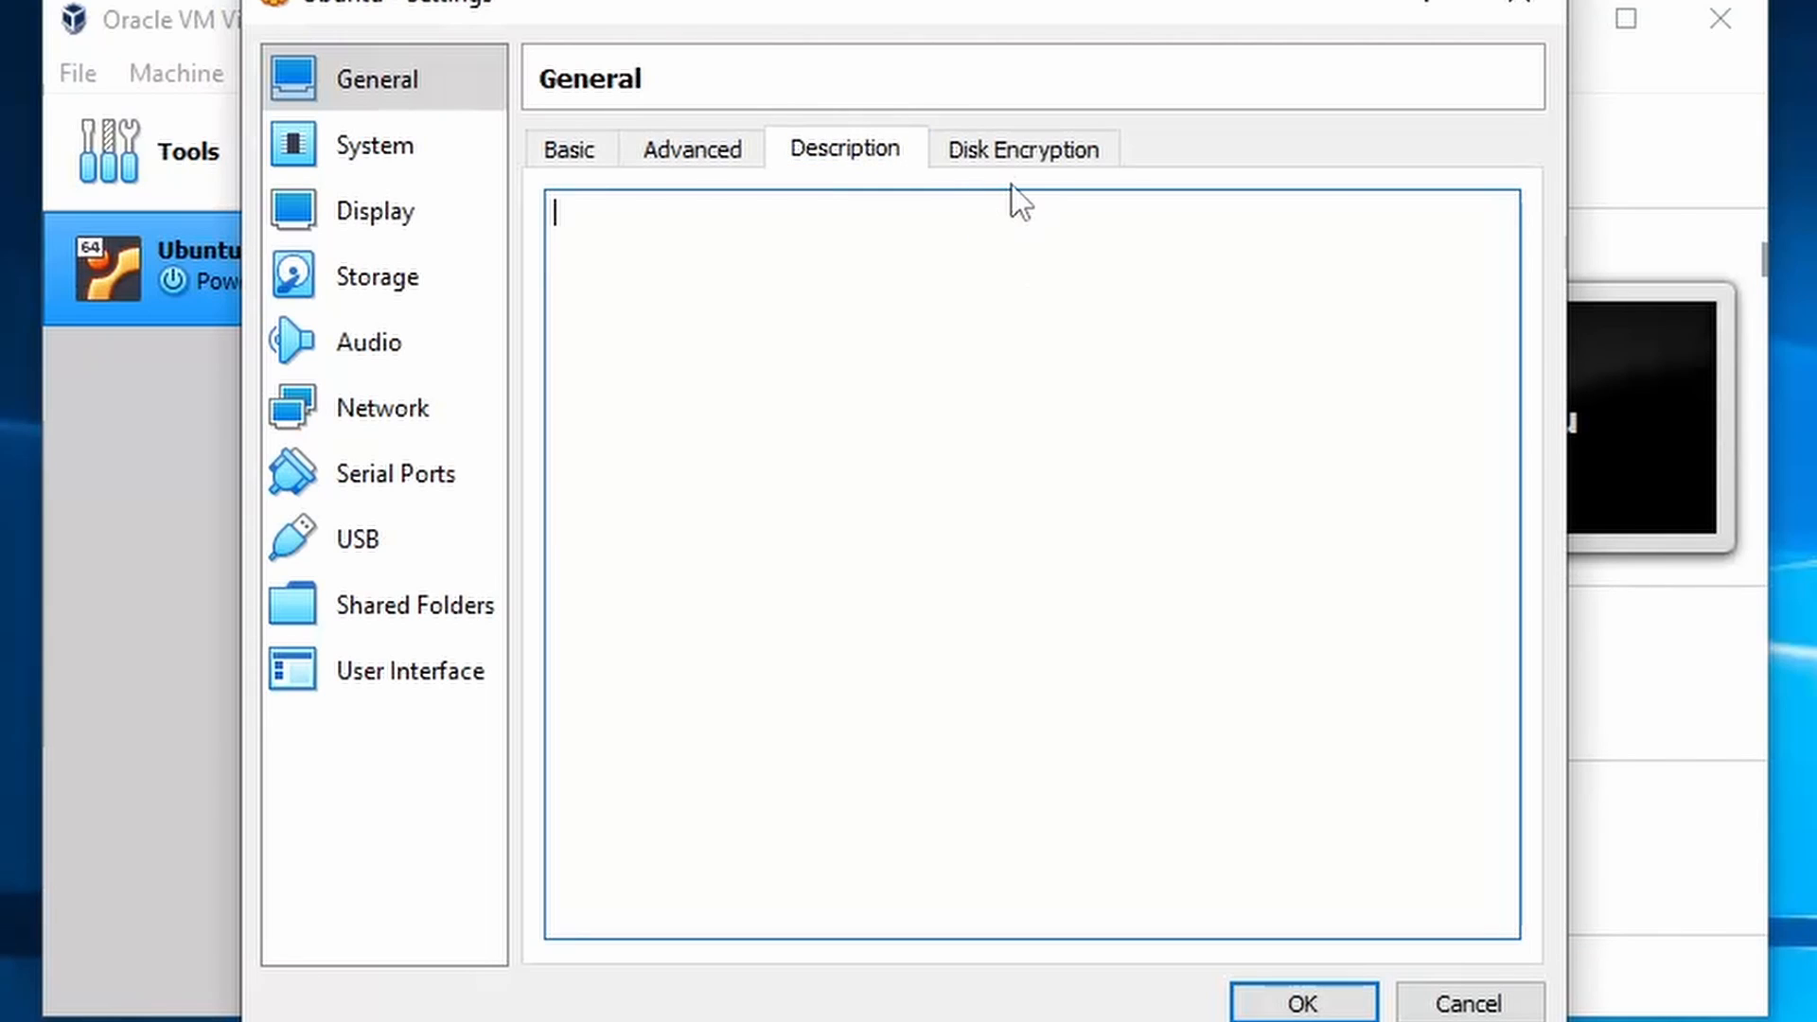
click(1088, 159)
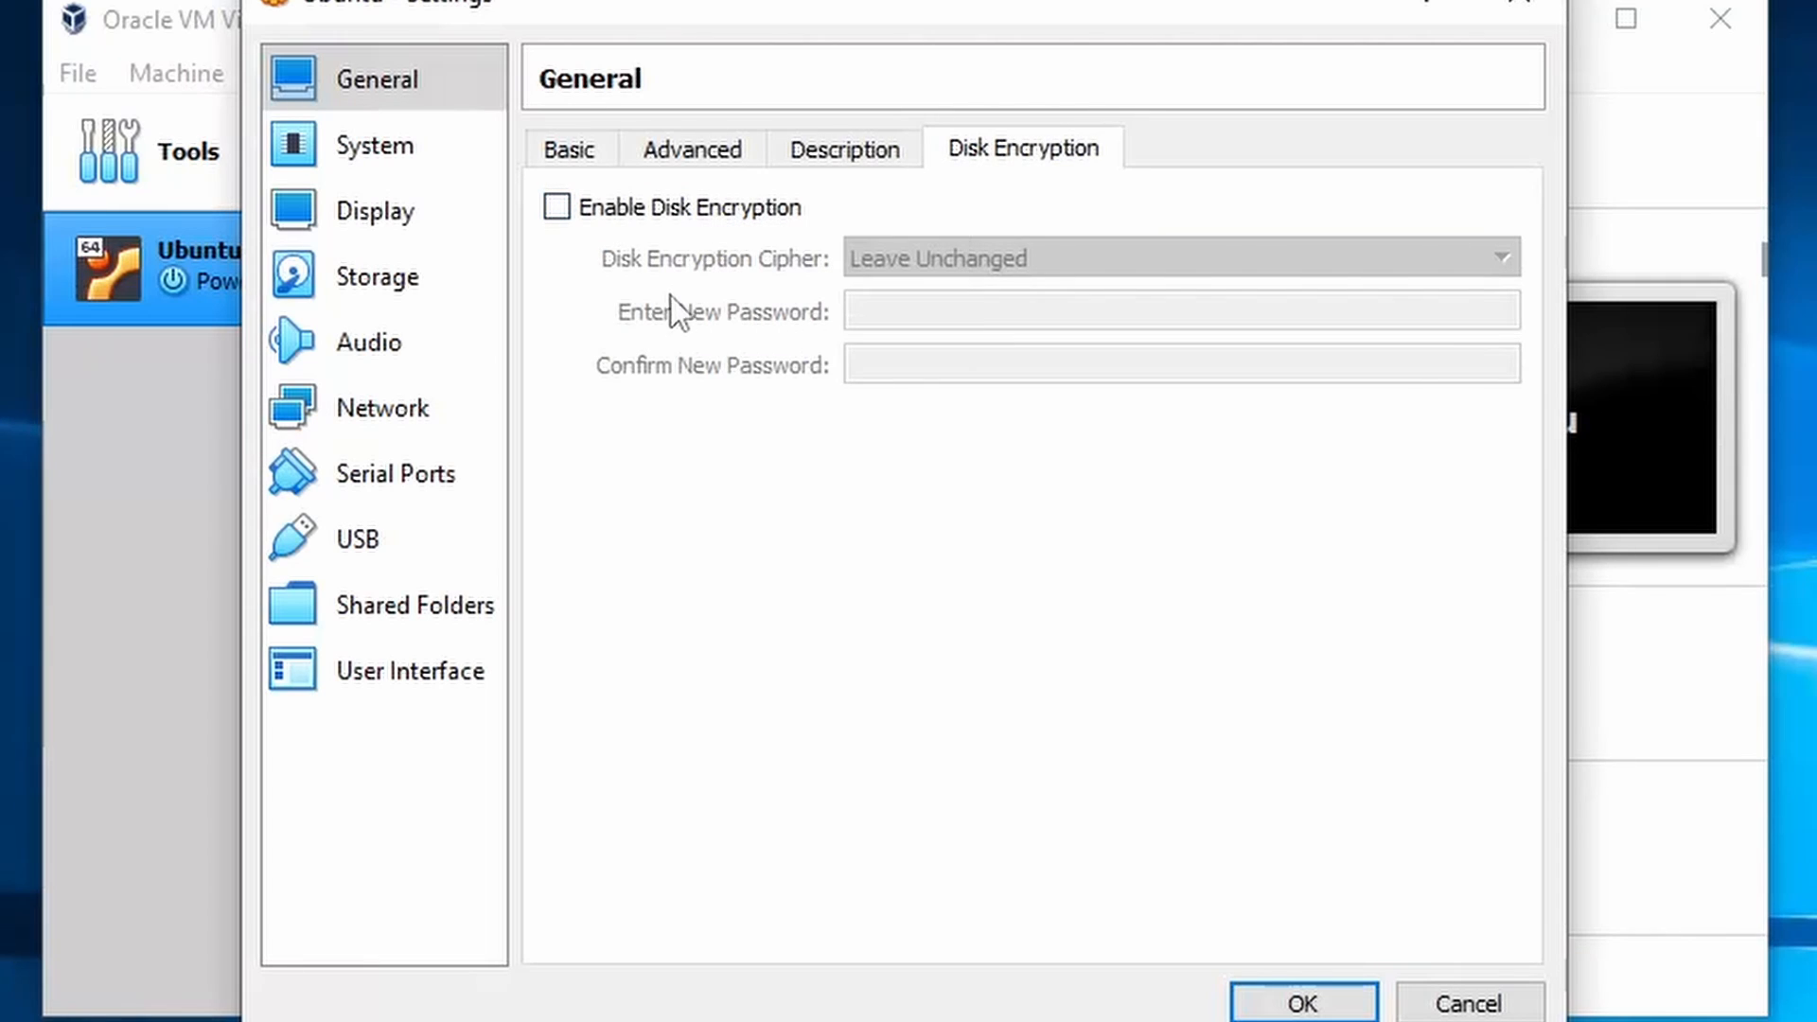
click(390, 154)
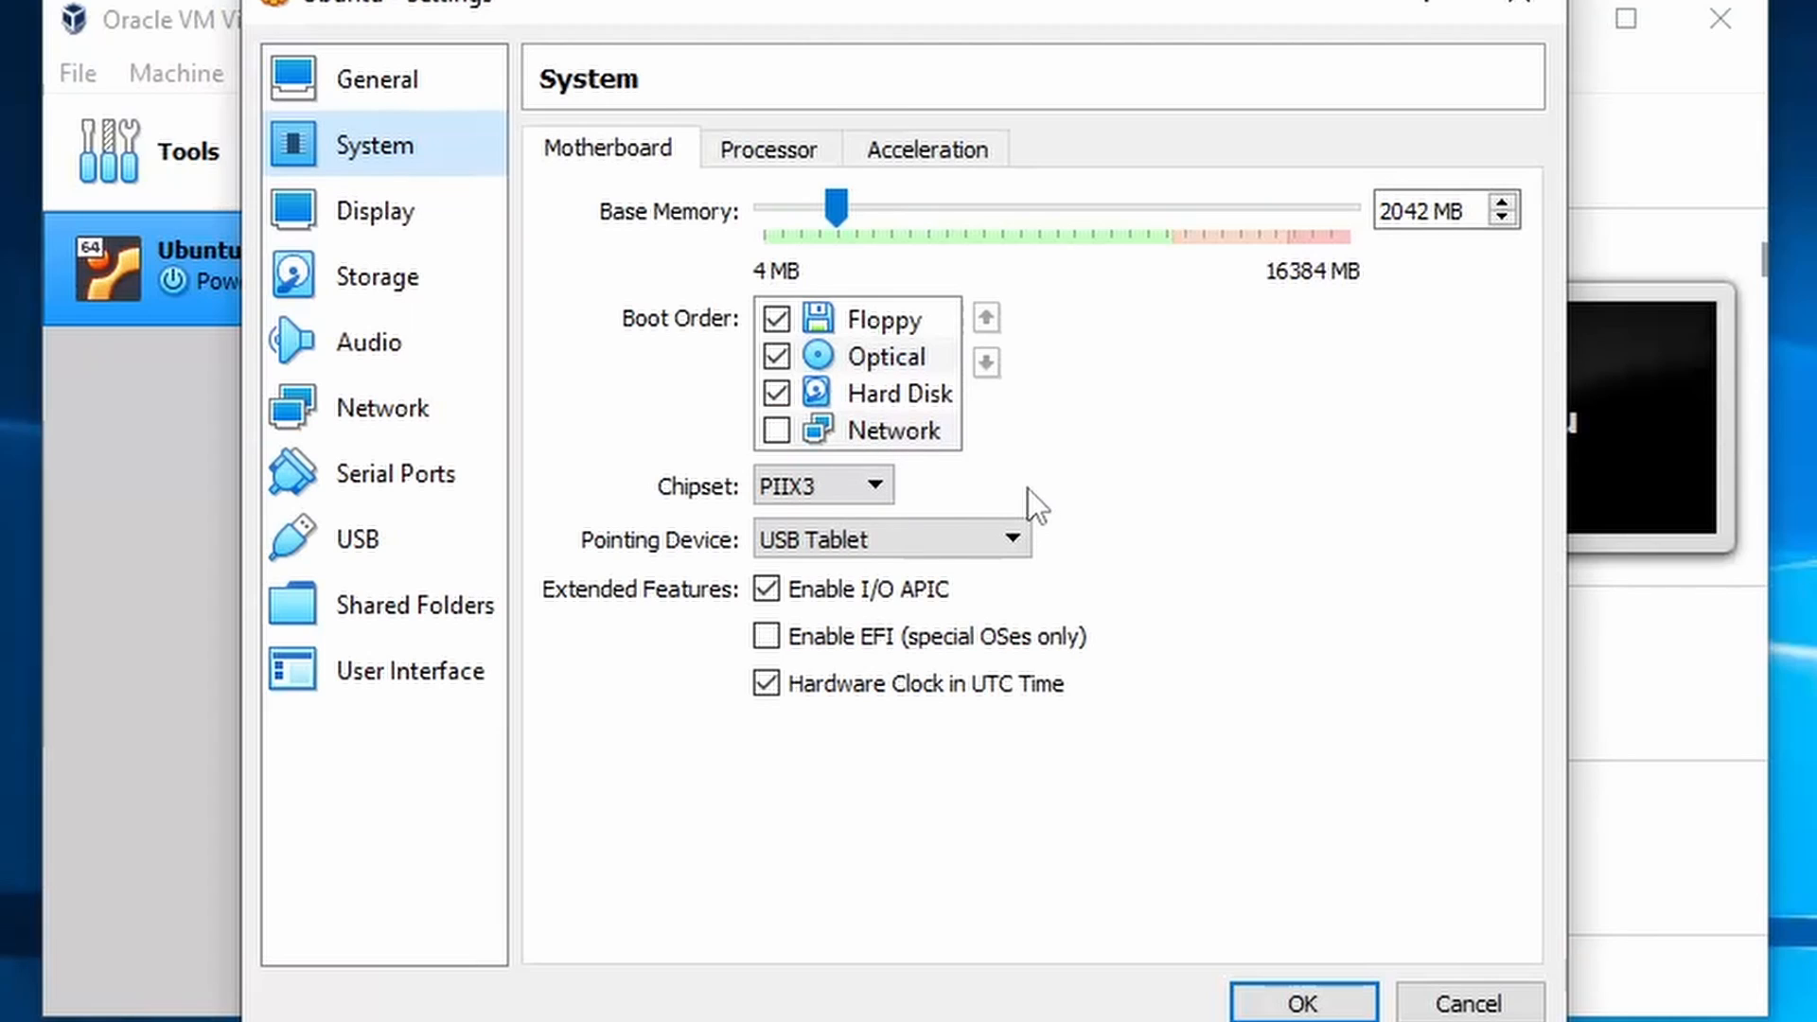
- Keep chipset PIIX3 and pointing device USB Tablet, then view the Processor settings
click(884, 500)
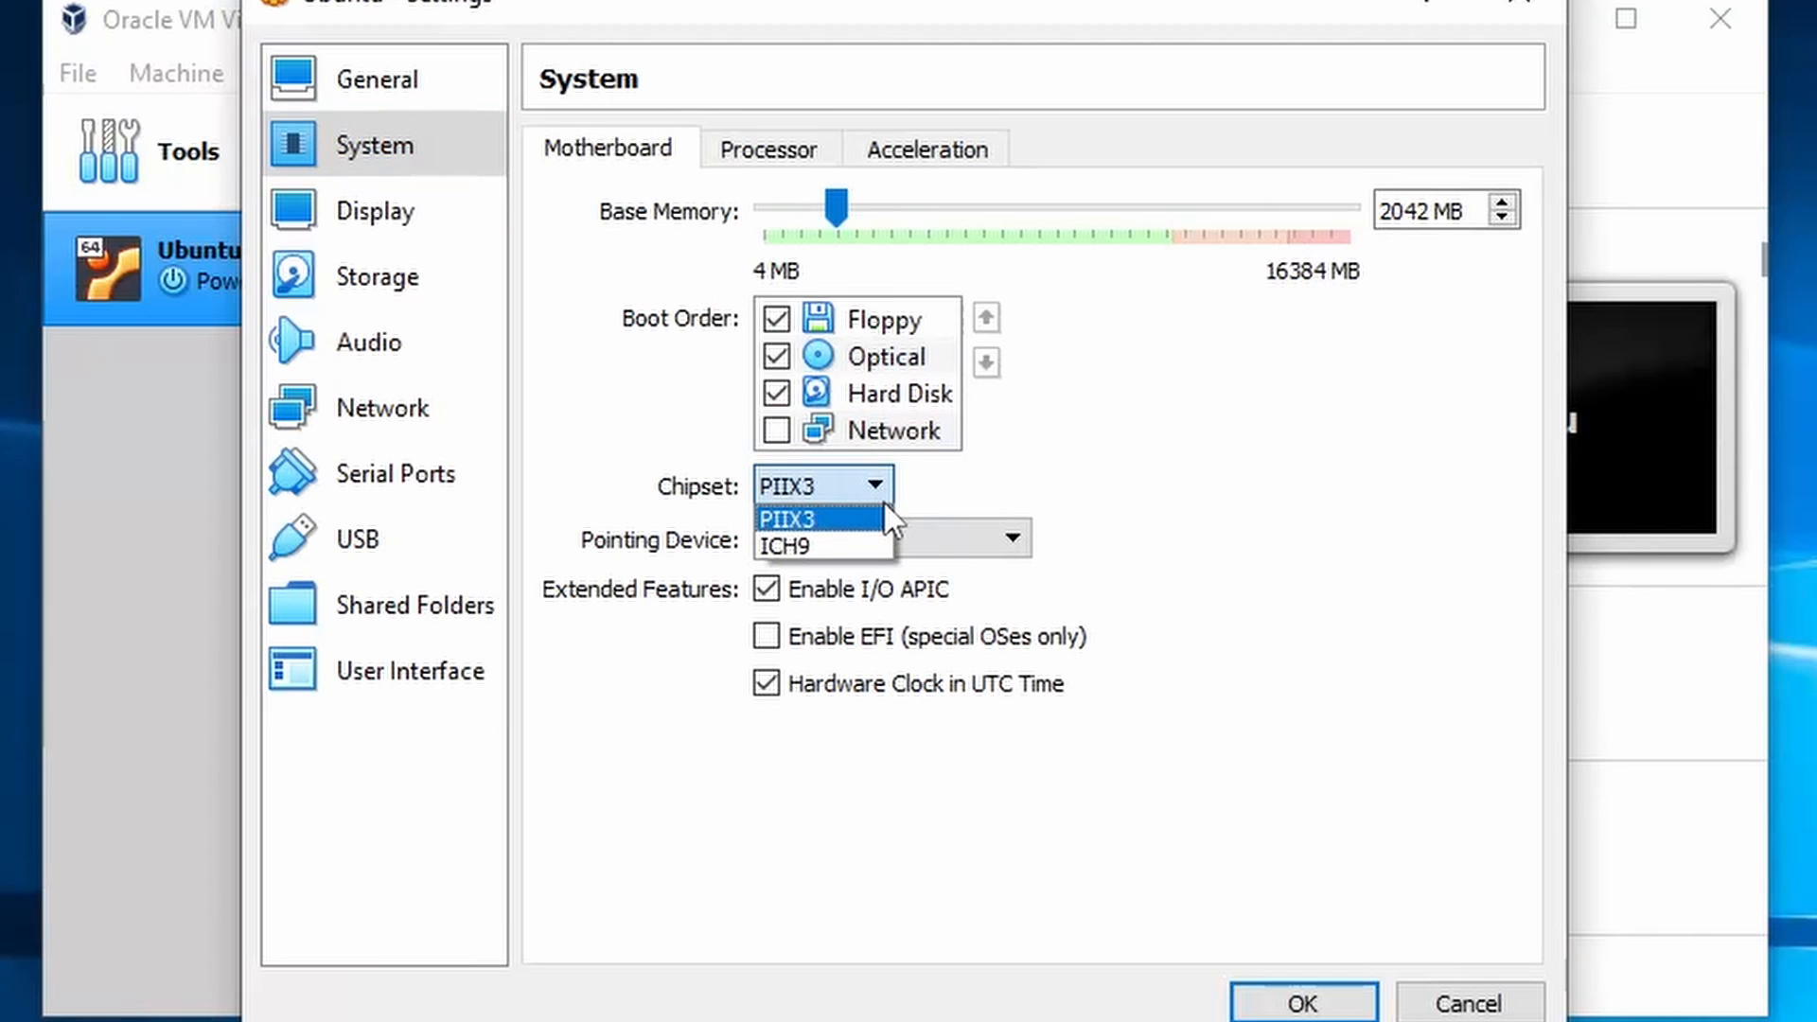
click(871, 487)
click(1011, 539)
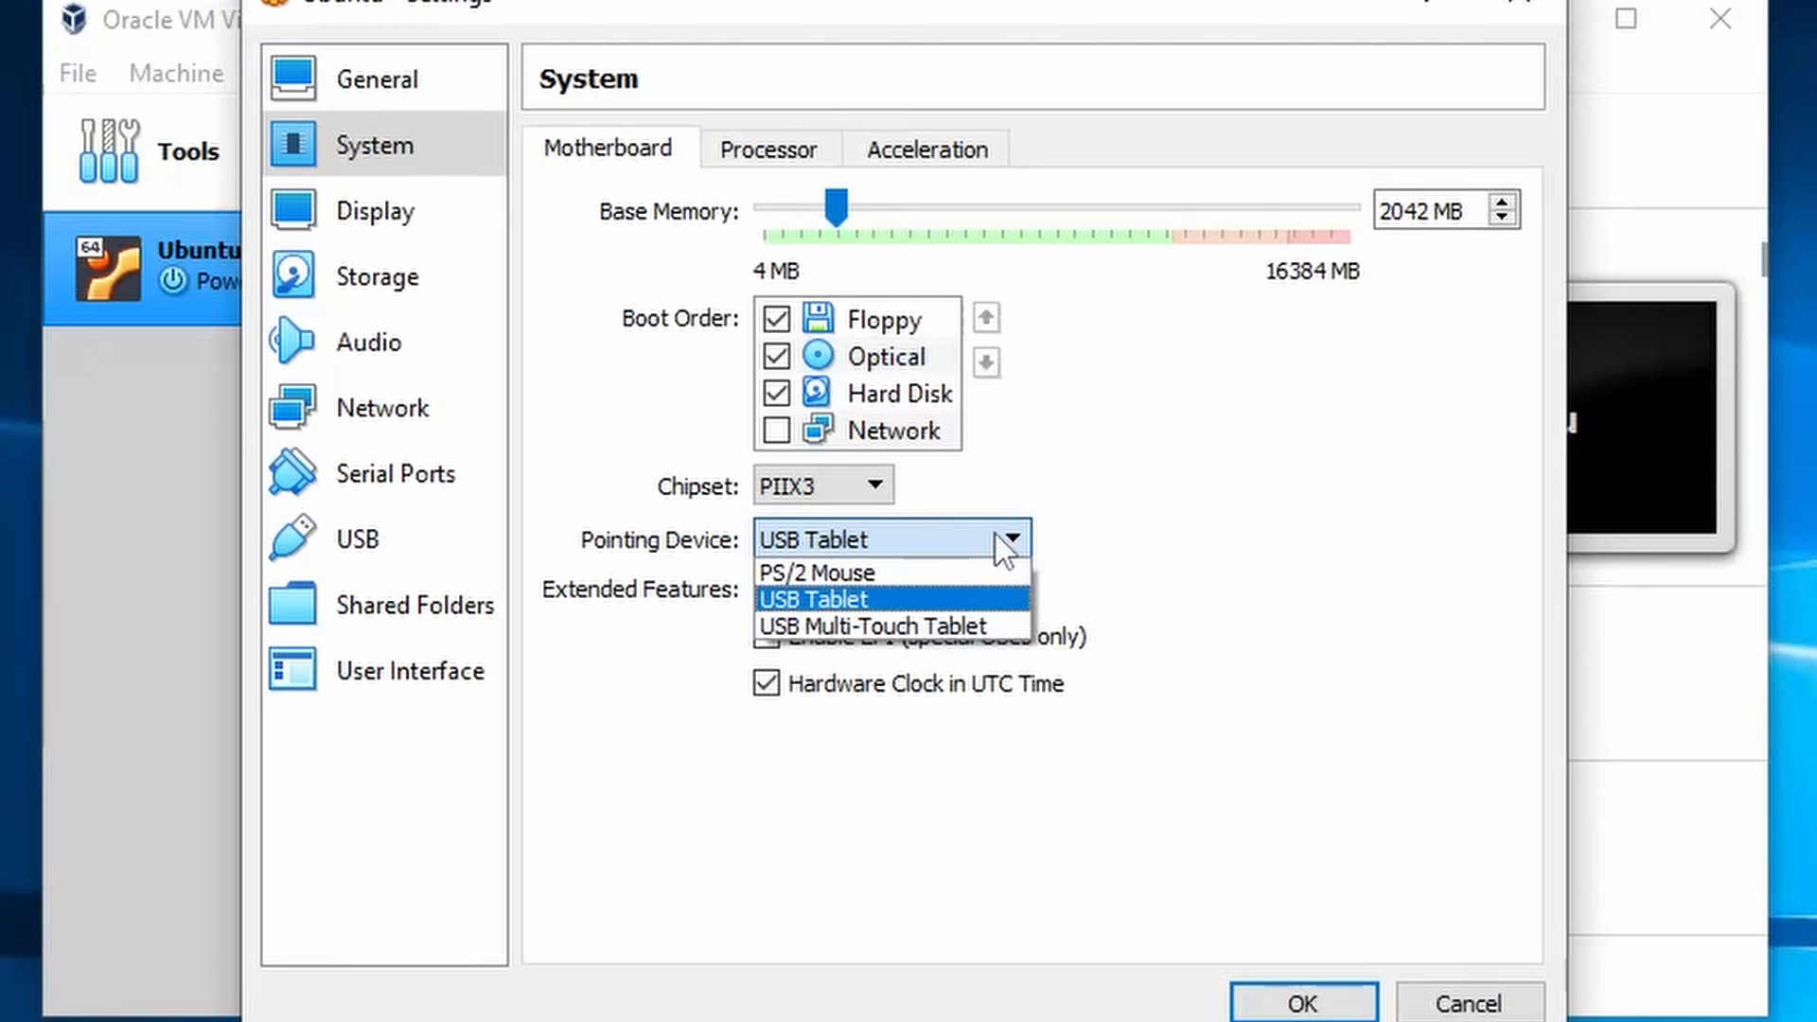
click(986, 535)
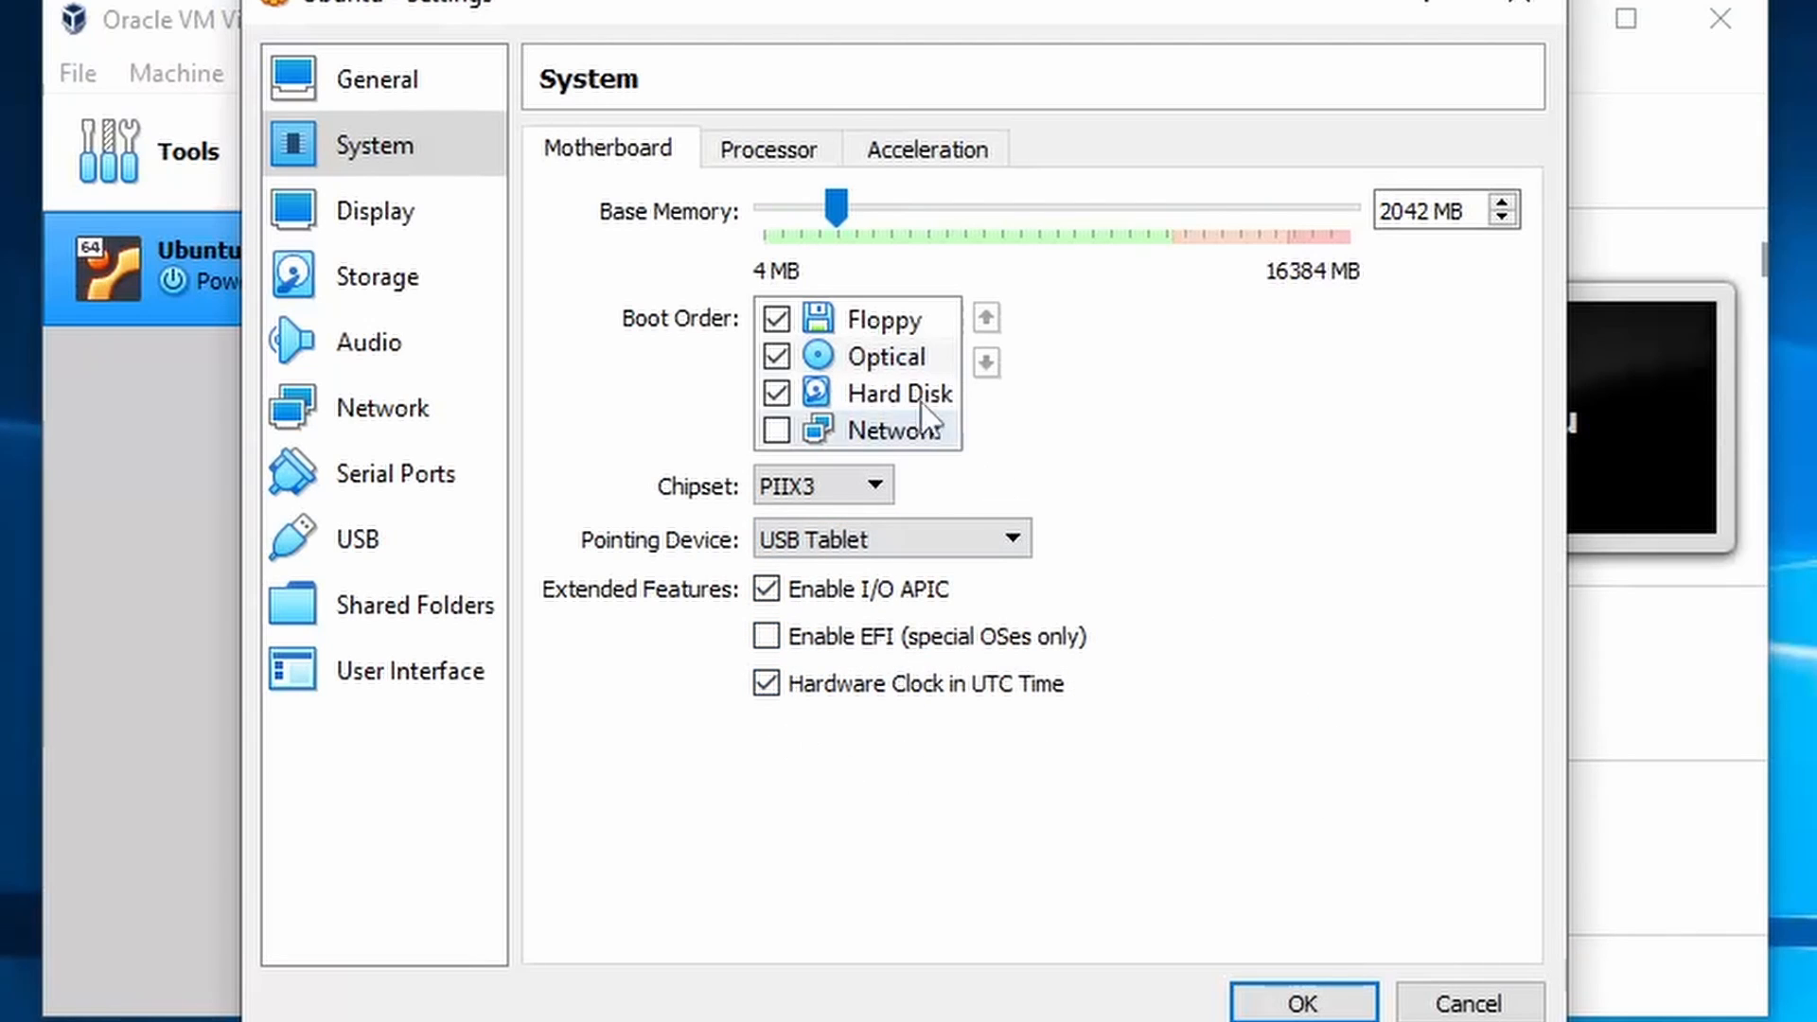
click(775, 153)
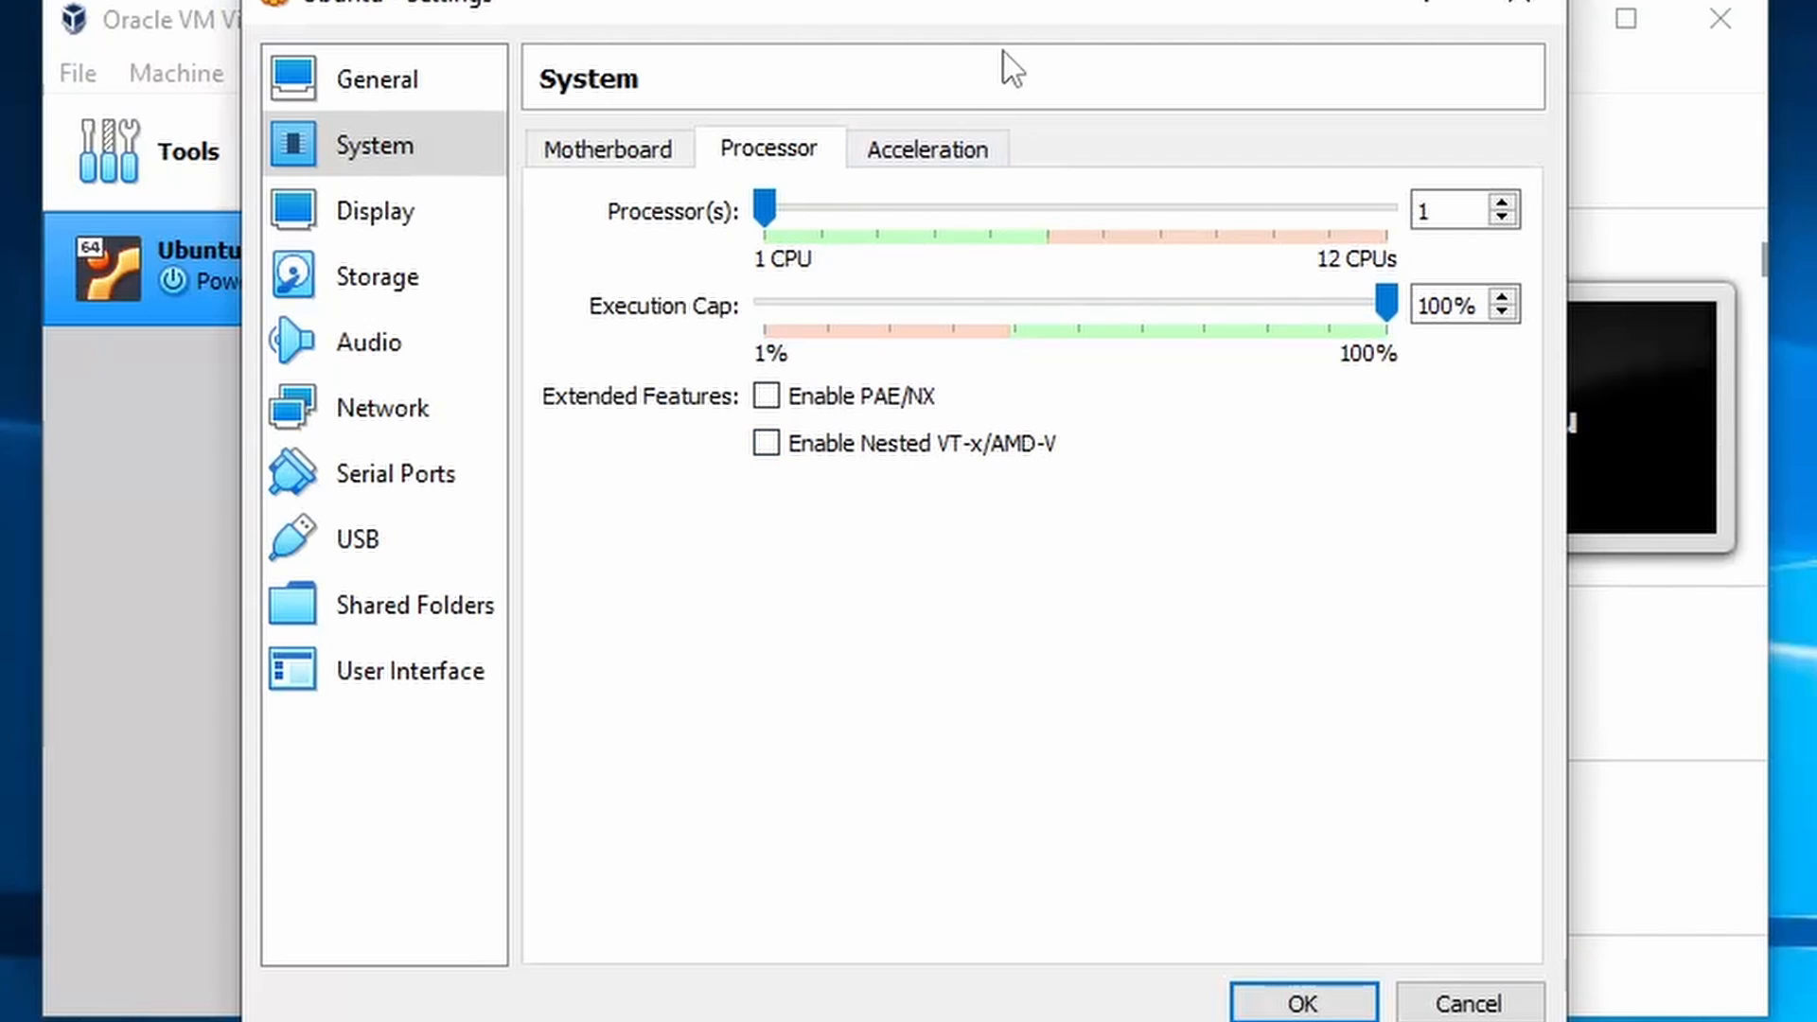
- Review the Acceleration settings, then move to the Display settings
click(946, 164)
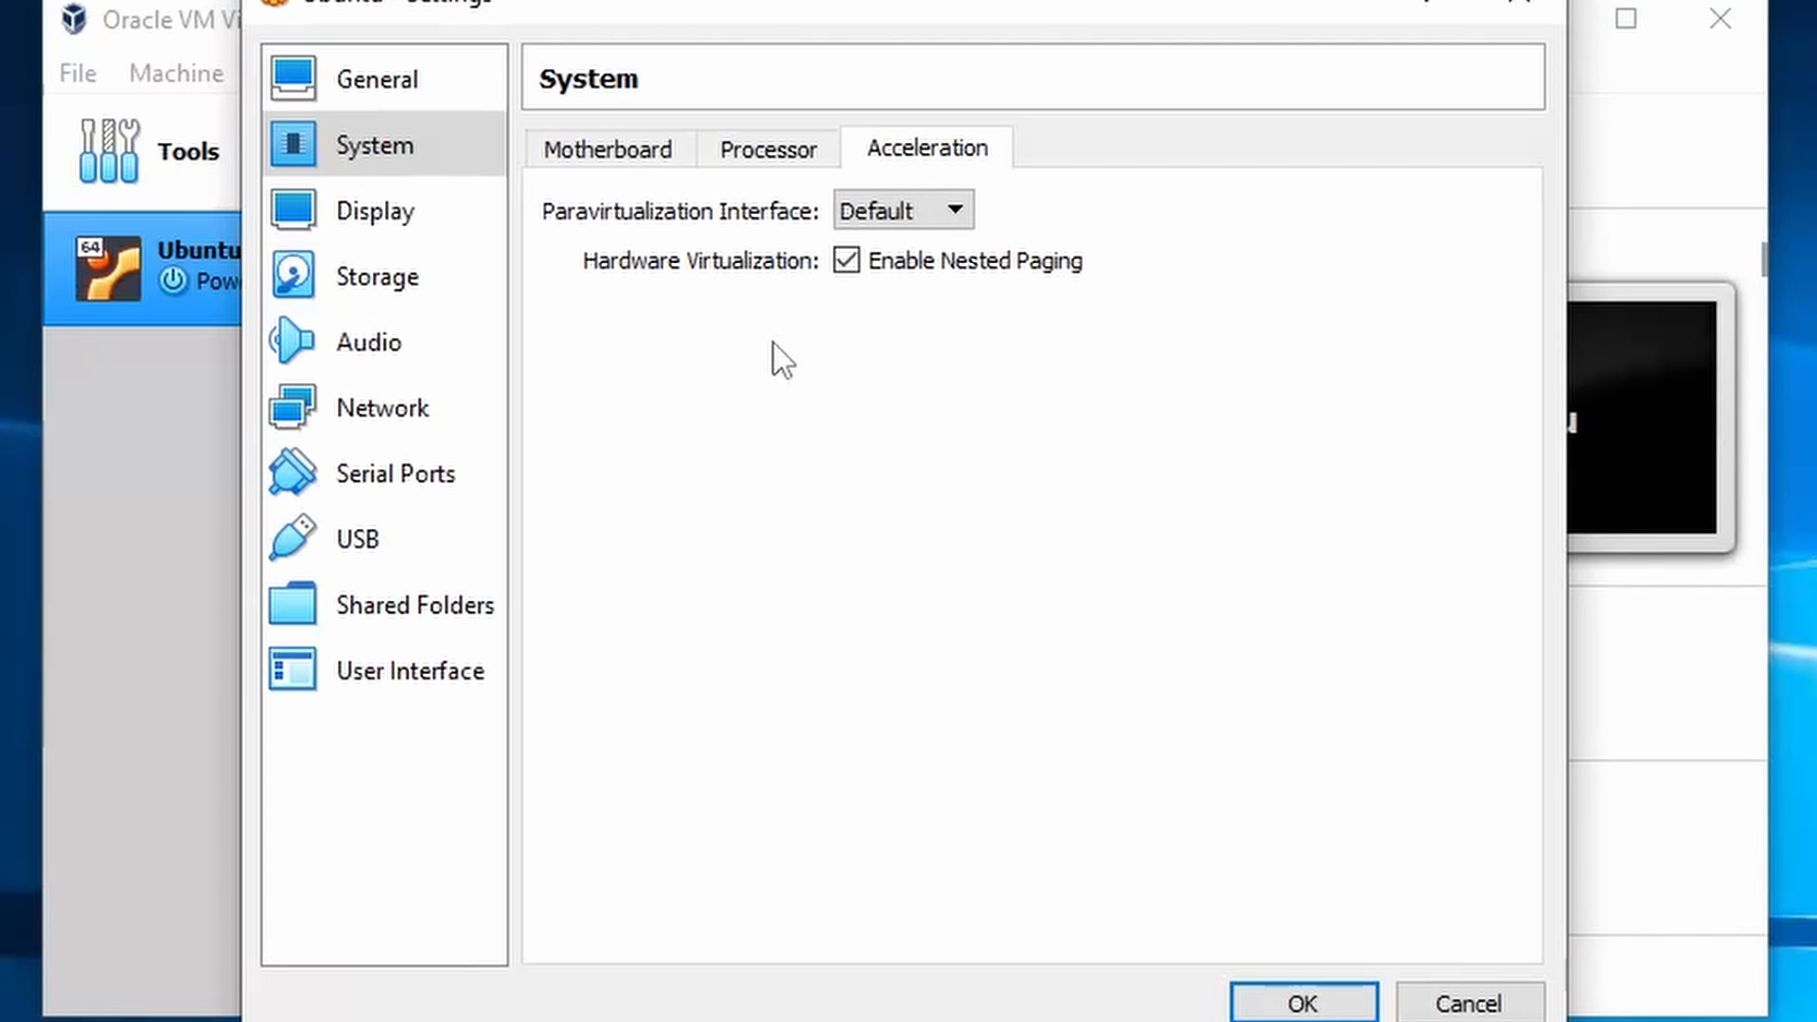
click(461, 220)
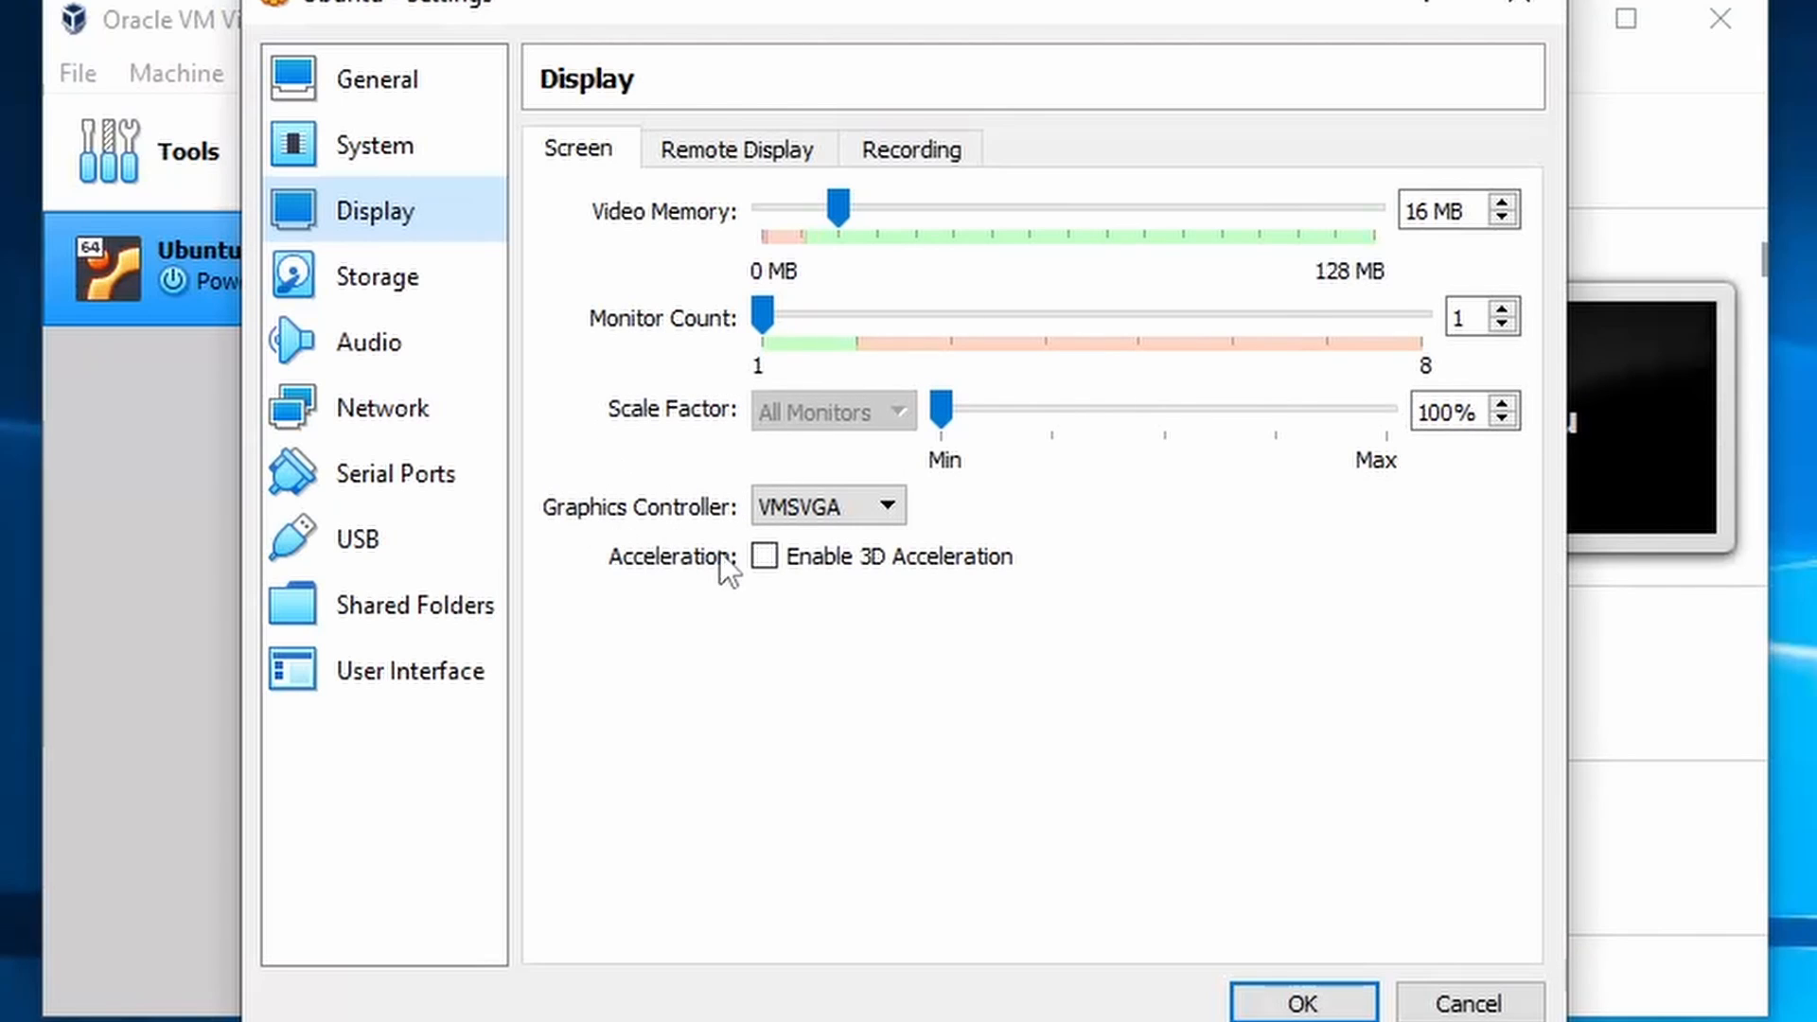
- Keep VMSVGA graphics and enable Remote Display on port 3389, Null authentication, 5000 ms timeout
click(816, 509)
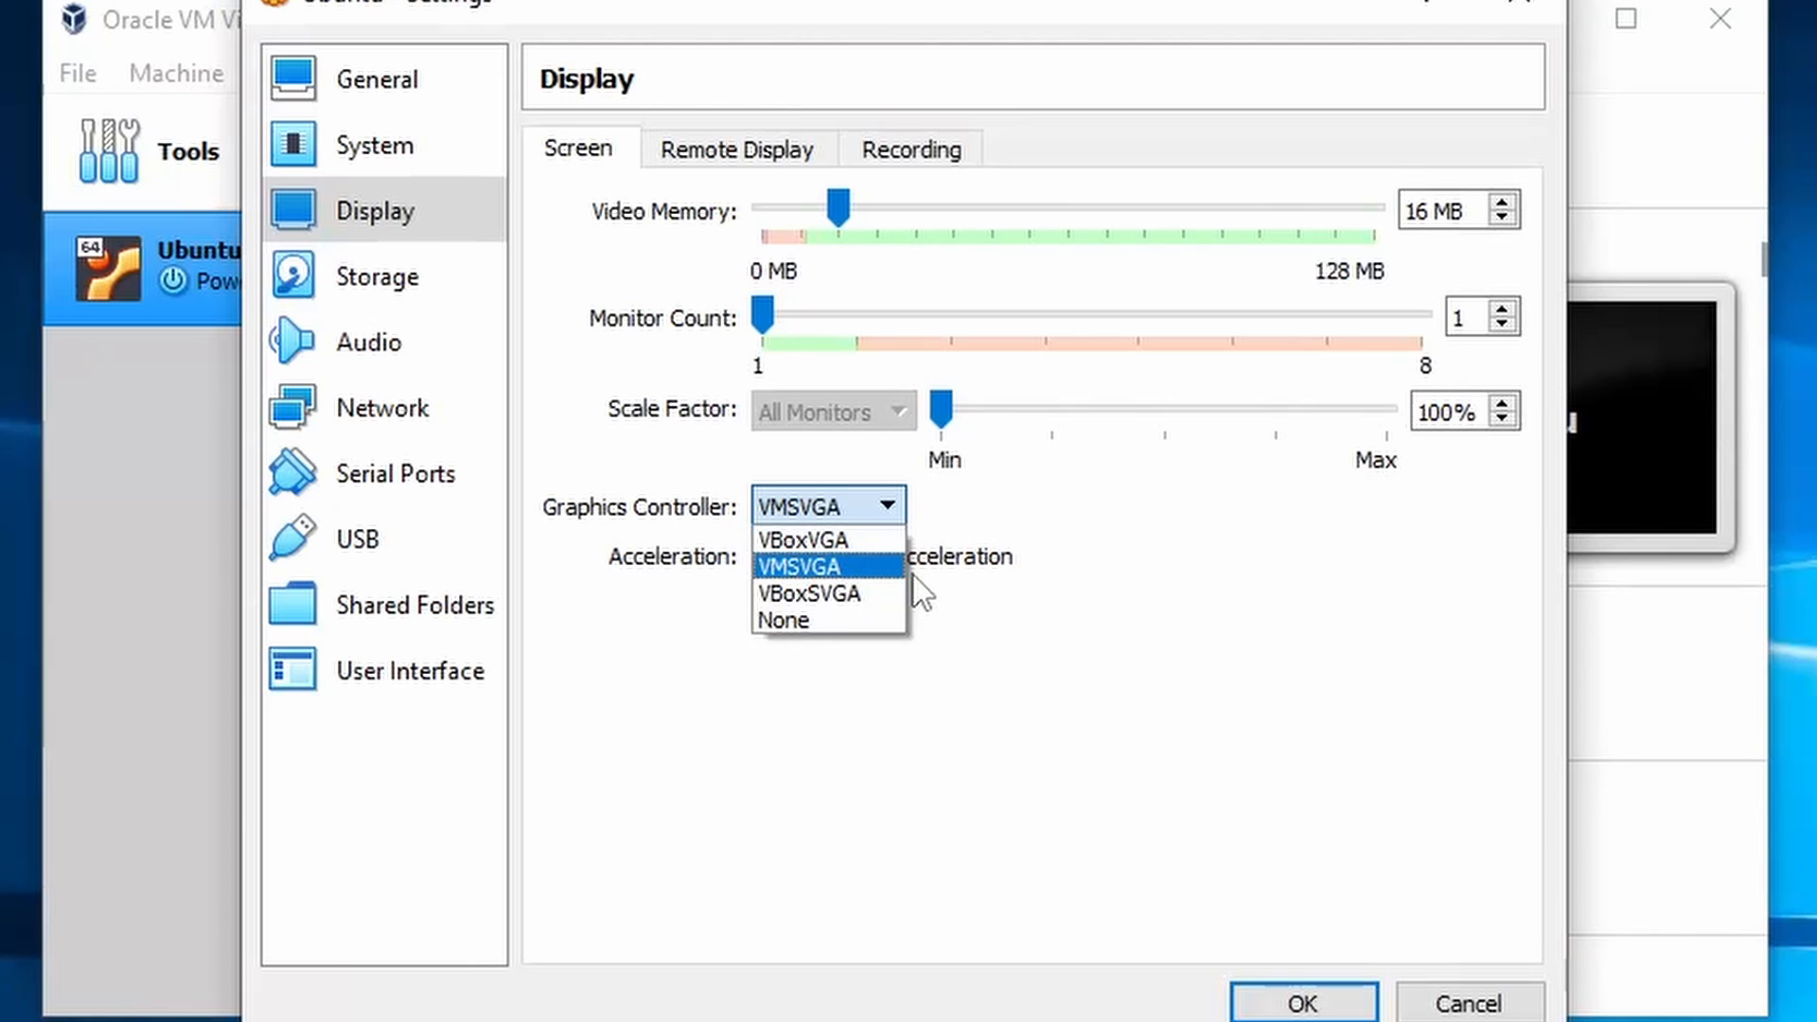
click(850, 507)
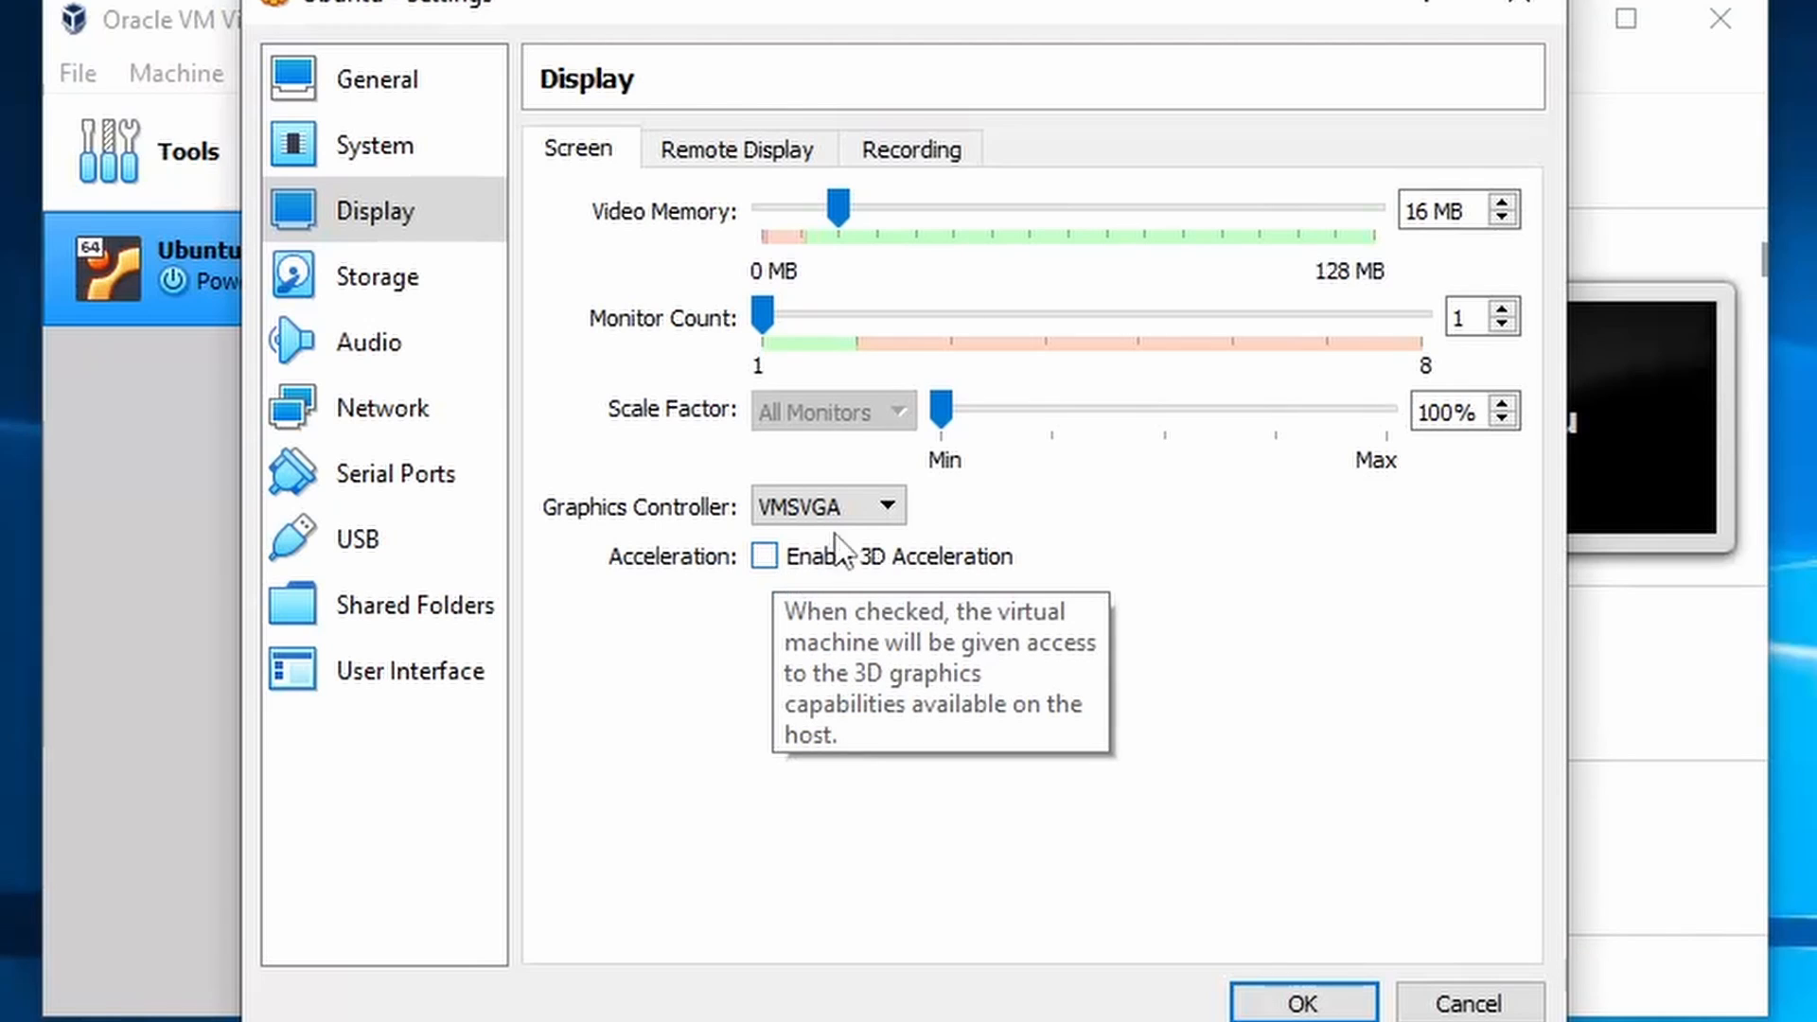
click(739, 151)
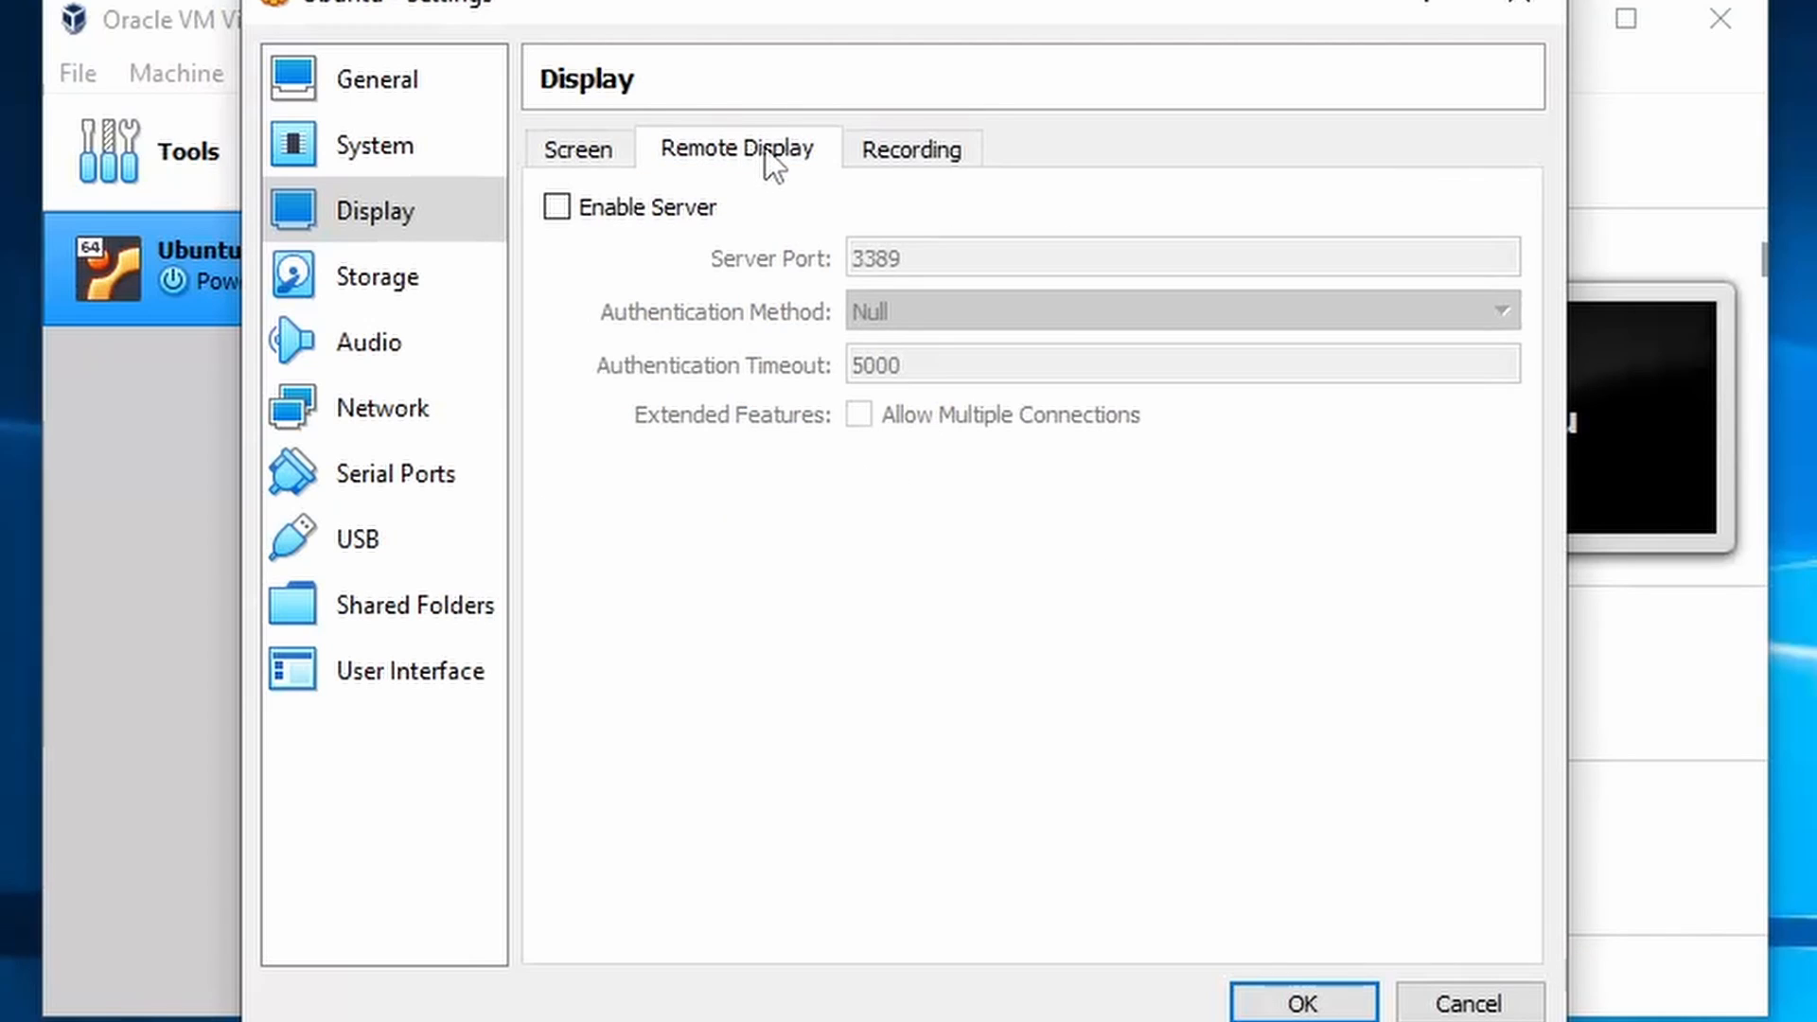
click(685, 216)
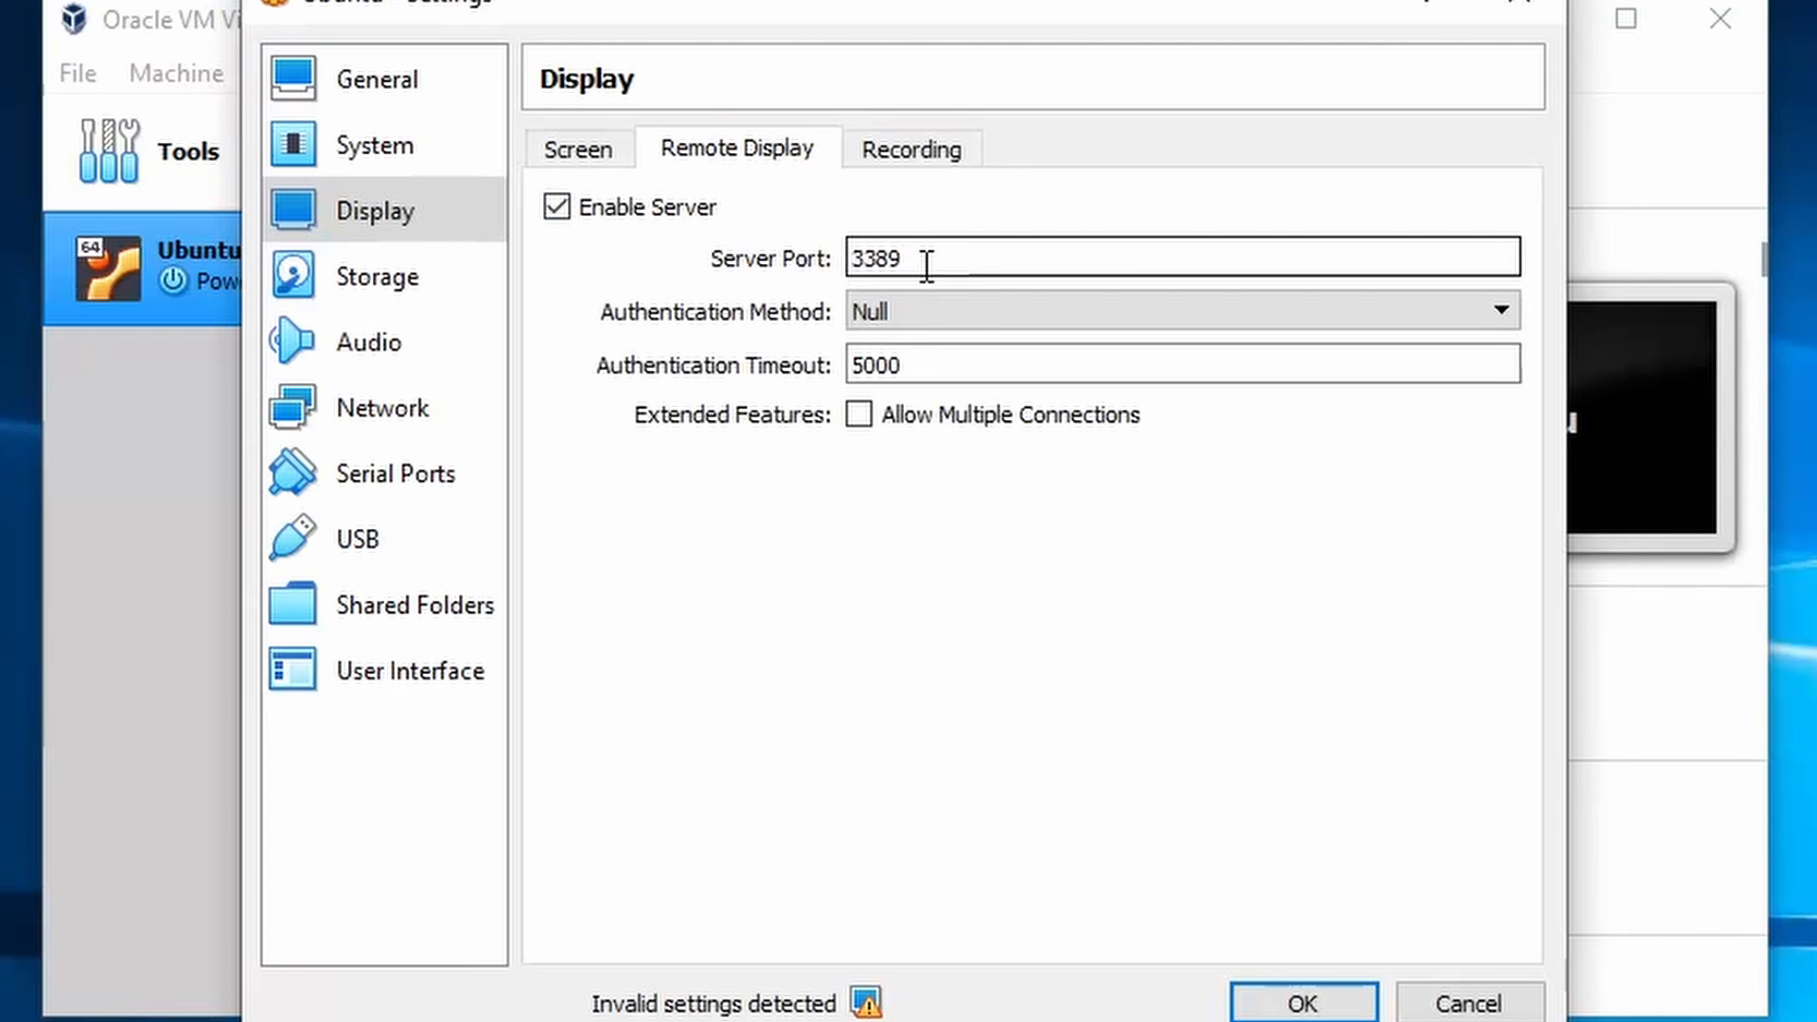
key(Tab)
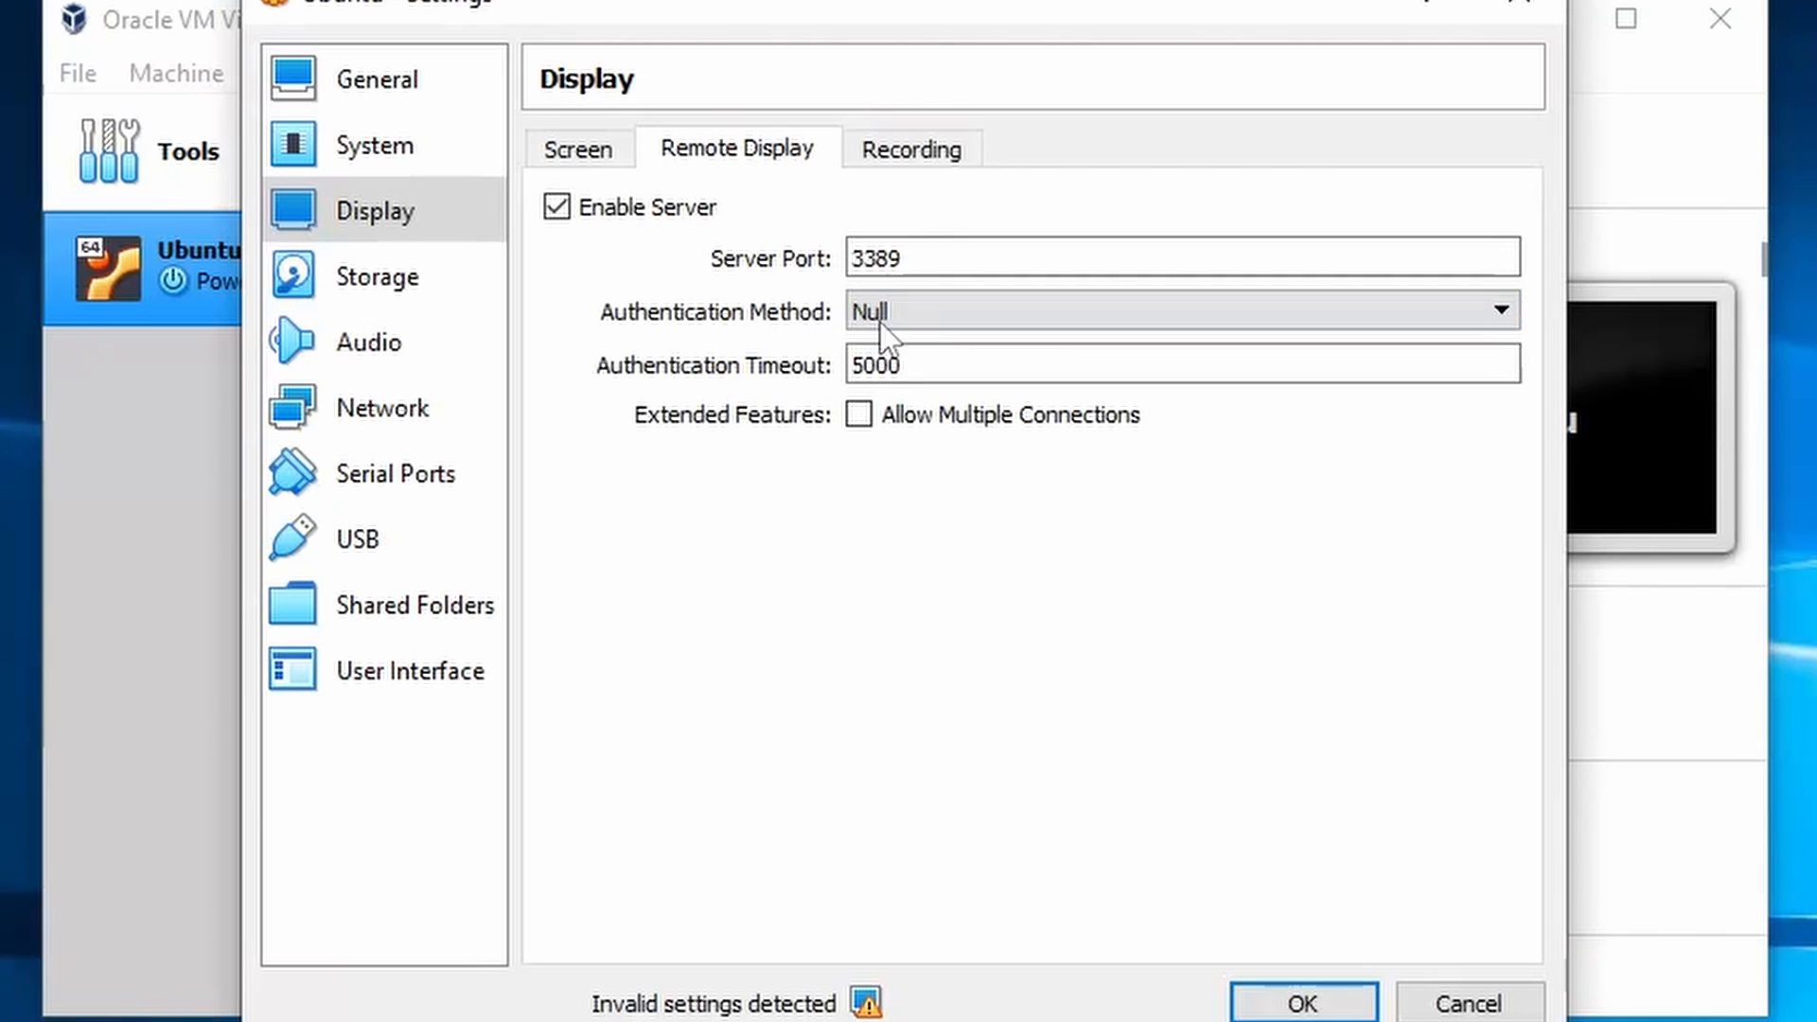
click(949, 320)
click(949, 341)
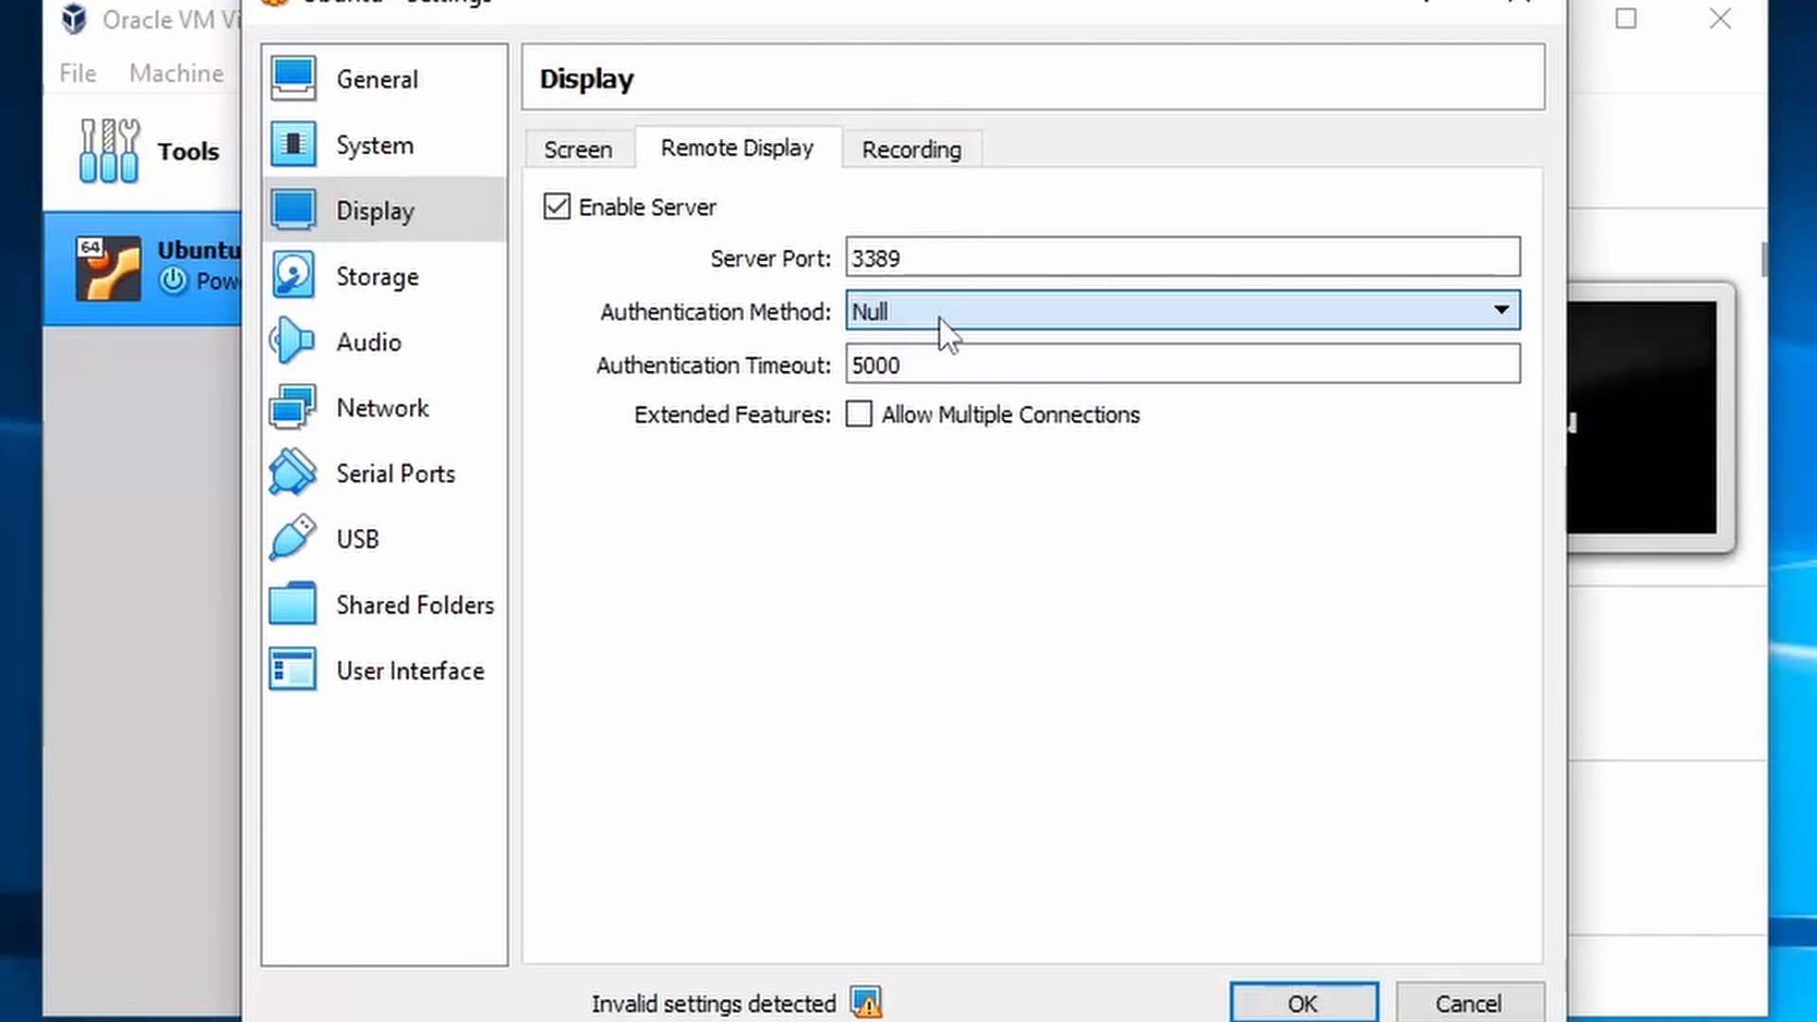
click(972, 364)
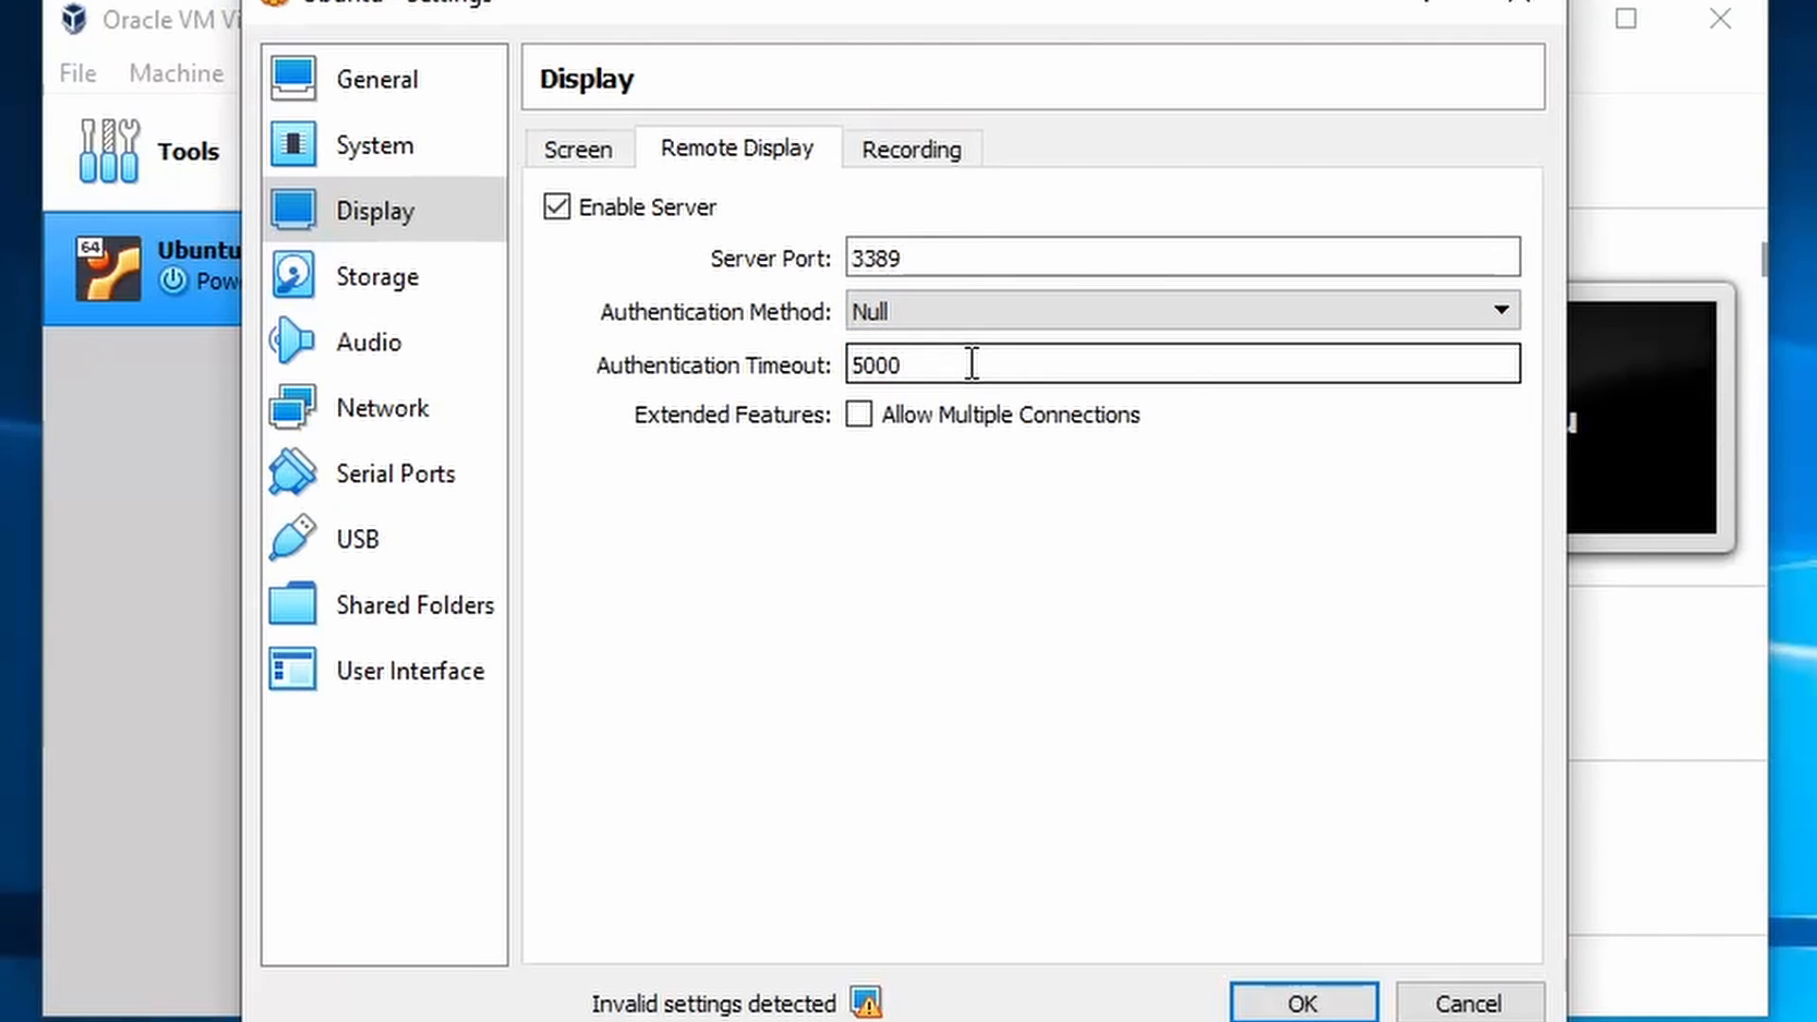
drag(970, 371, 770, 373)
click(953, 368)
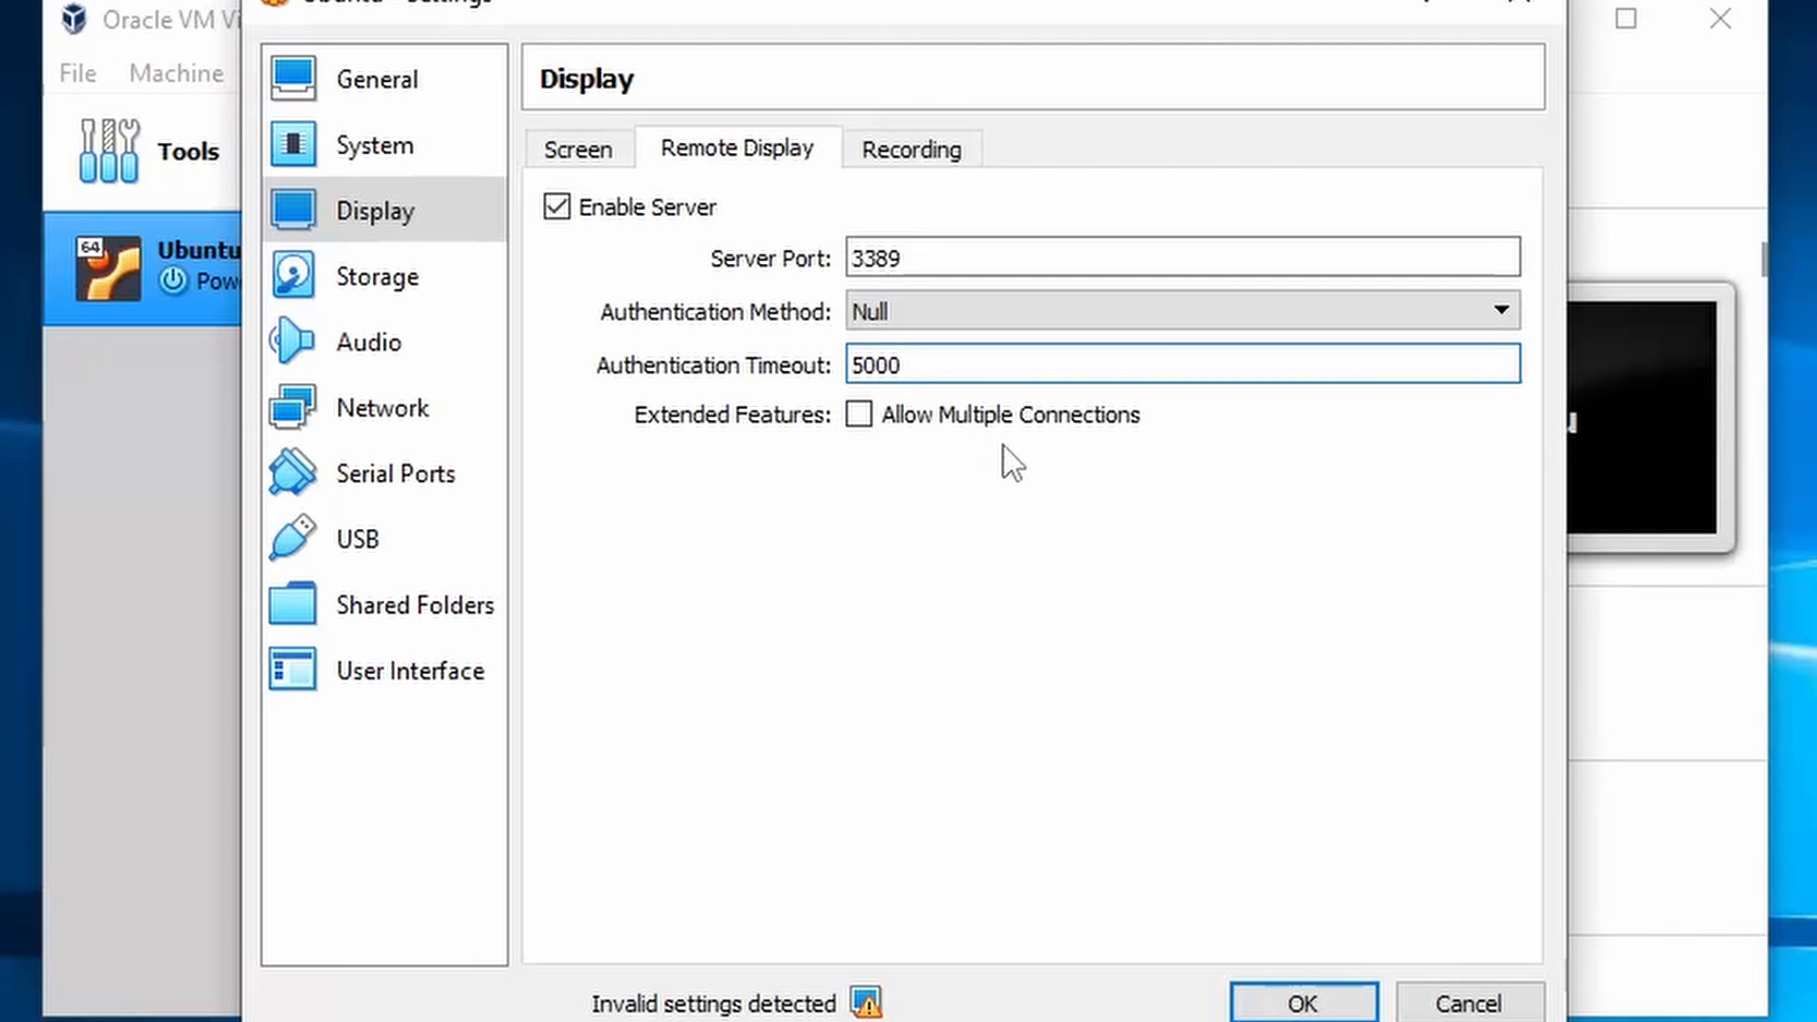
- Turn the remote display server back off, confirm recording stays off, and move to Storage settings
click(864, 153)
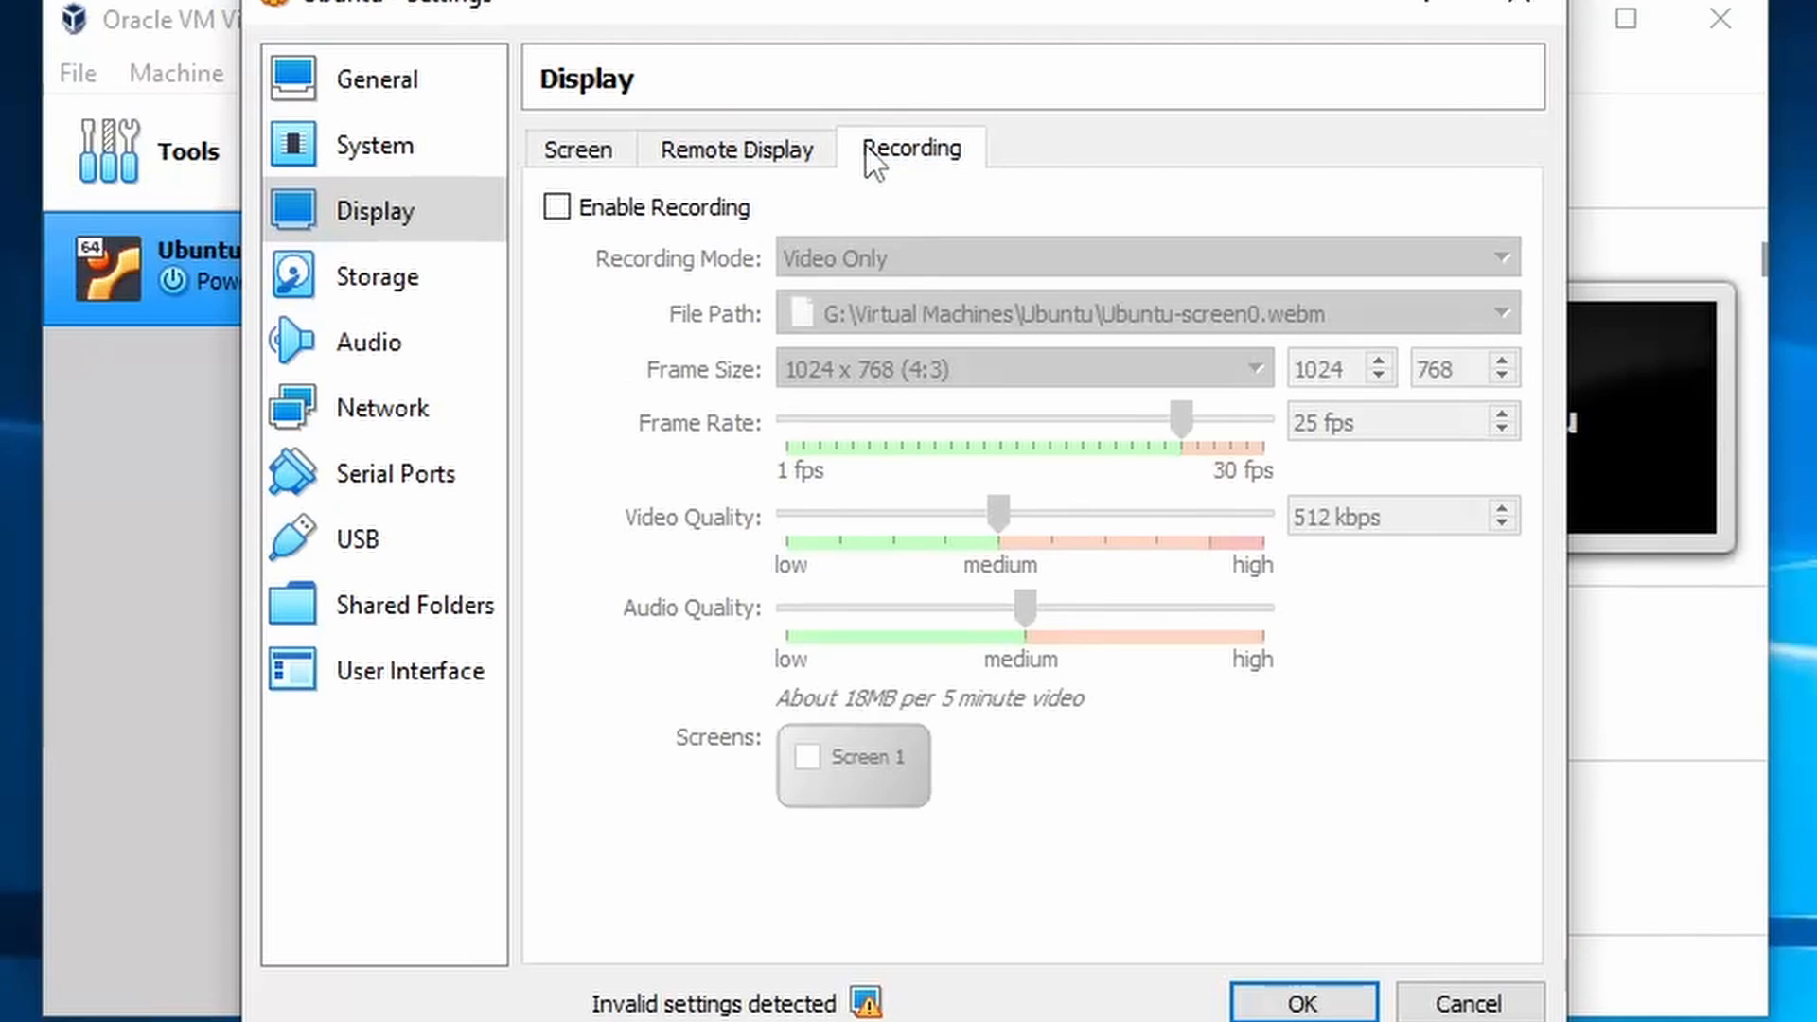
click(748, 151)
click(698, 203)
click(925, 167)
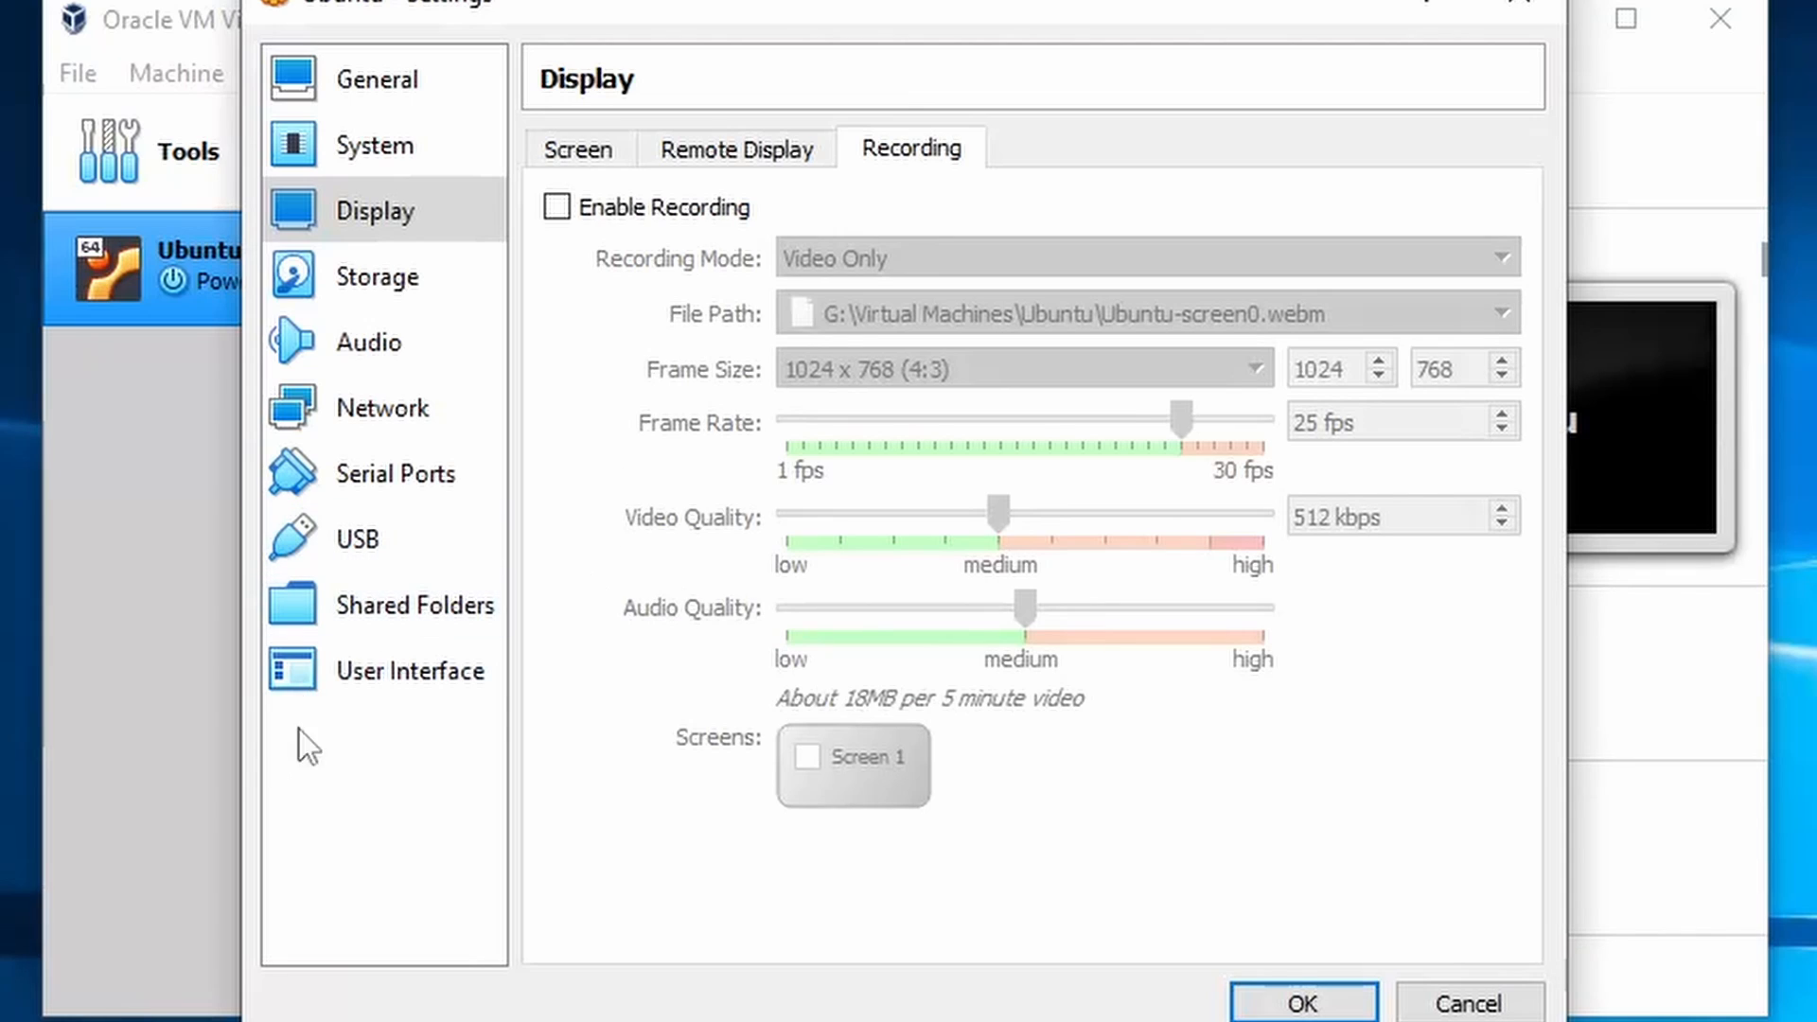
click(420, 298)
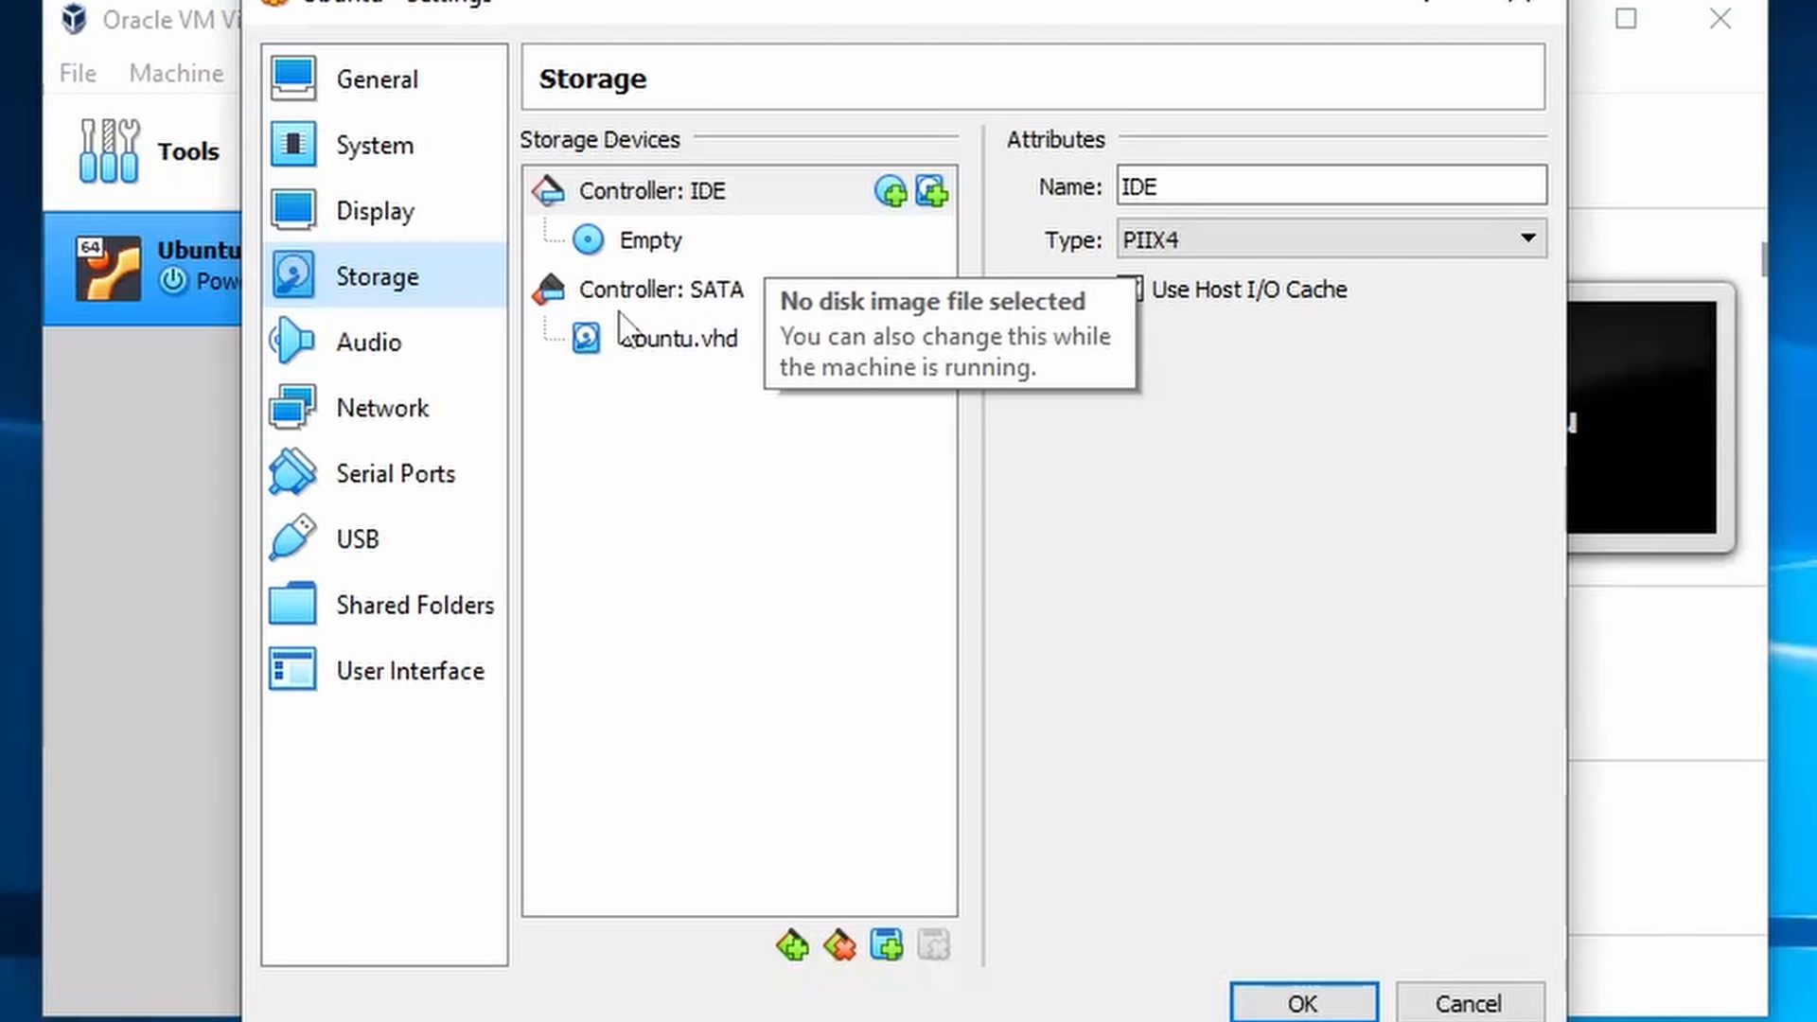
- Check Ubuntu.vhd stays on SATA Port 0, inspect the empty optical drive, then view Audio settings
click(676, 350)
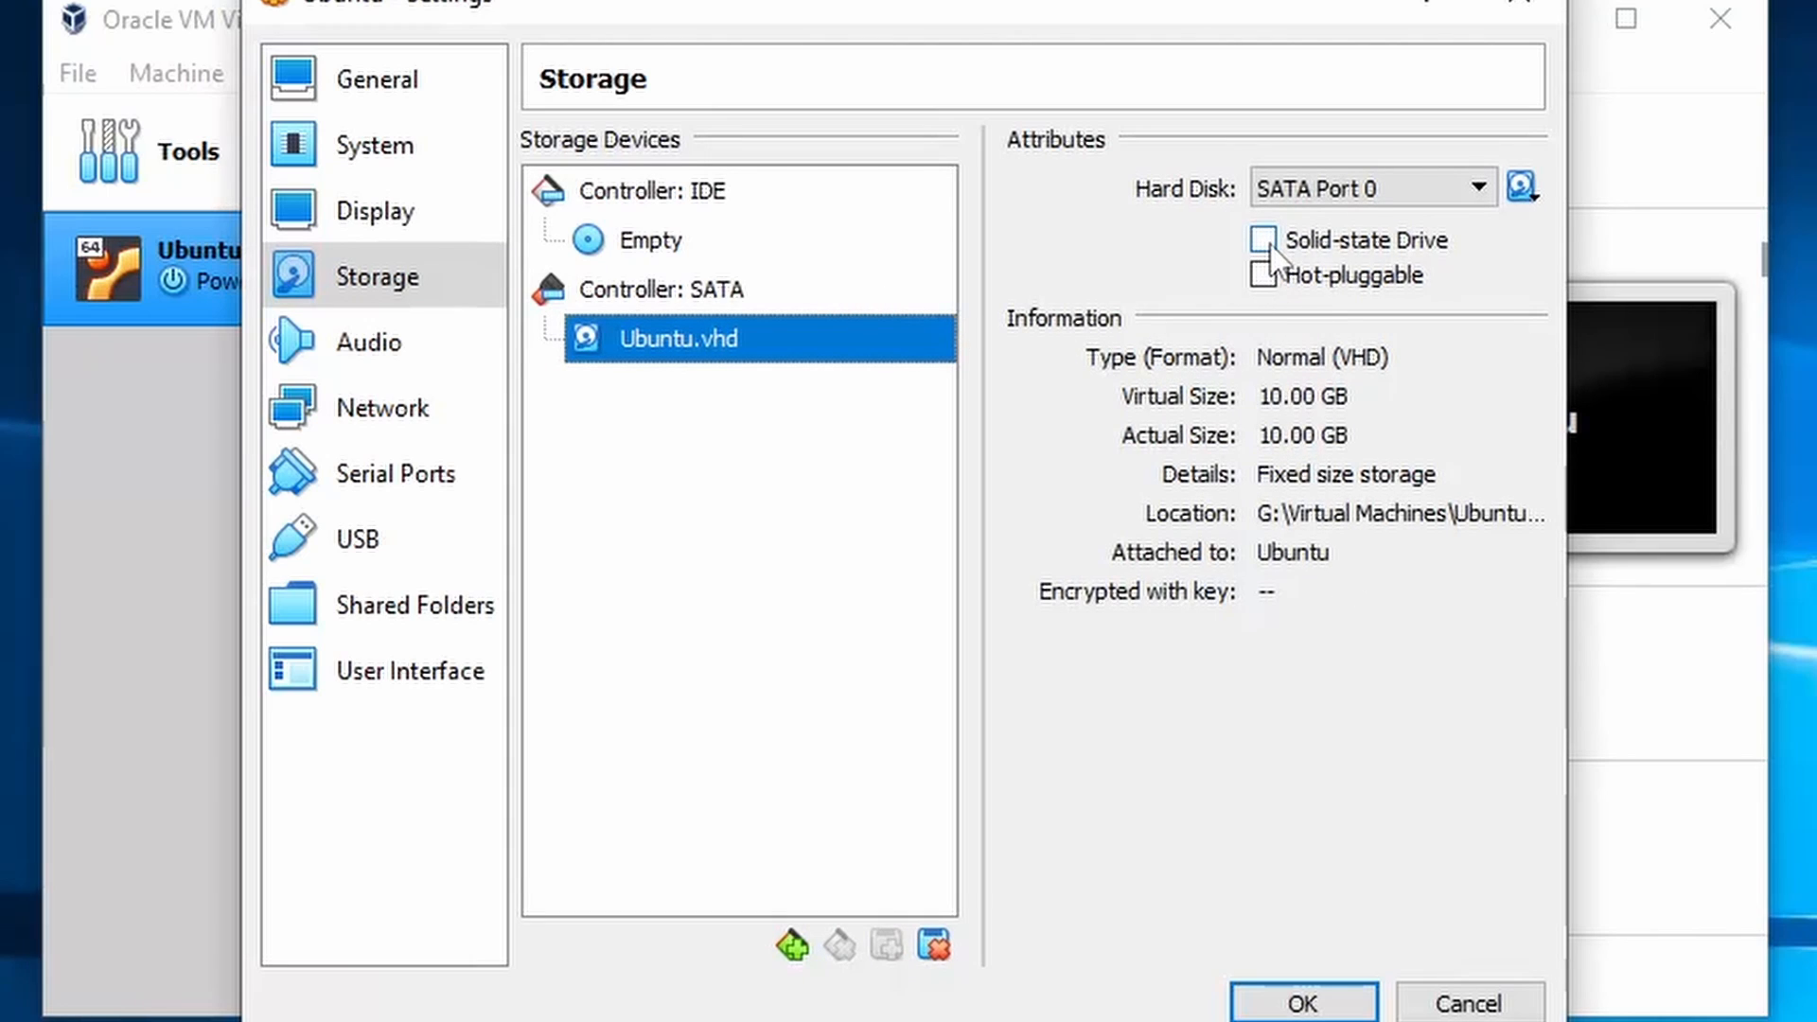
click(1357, 182)
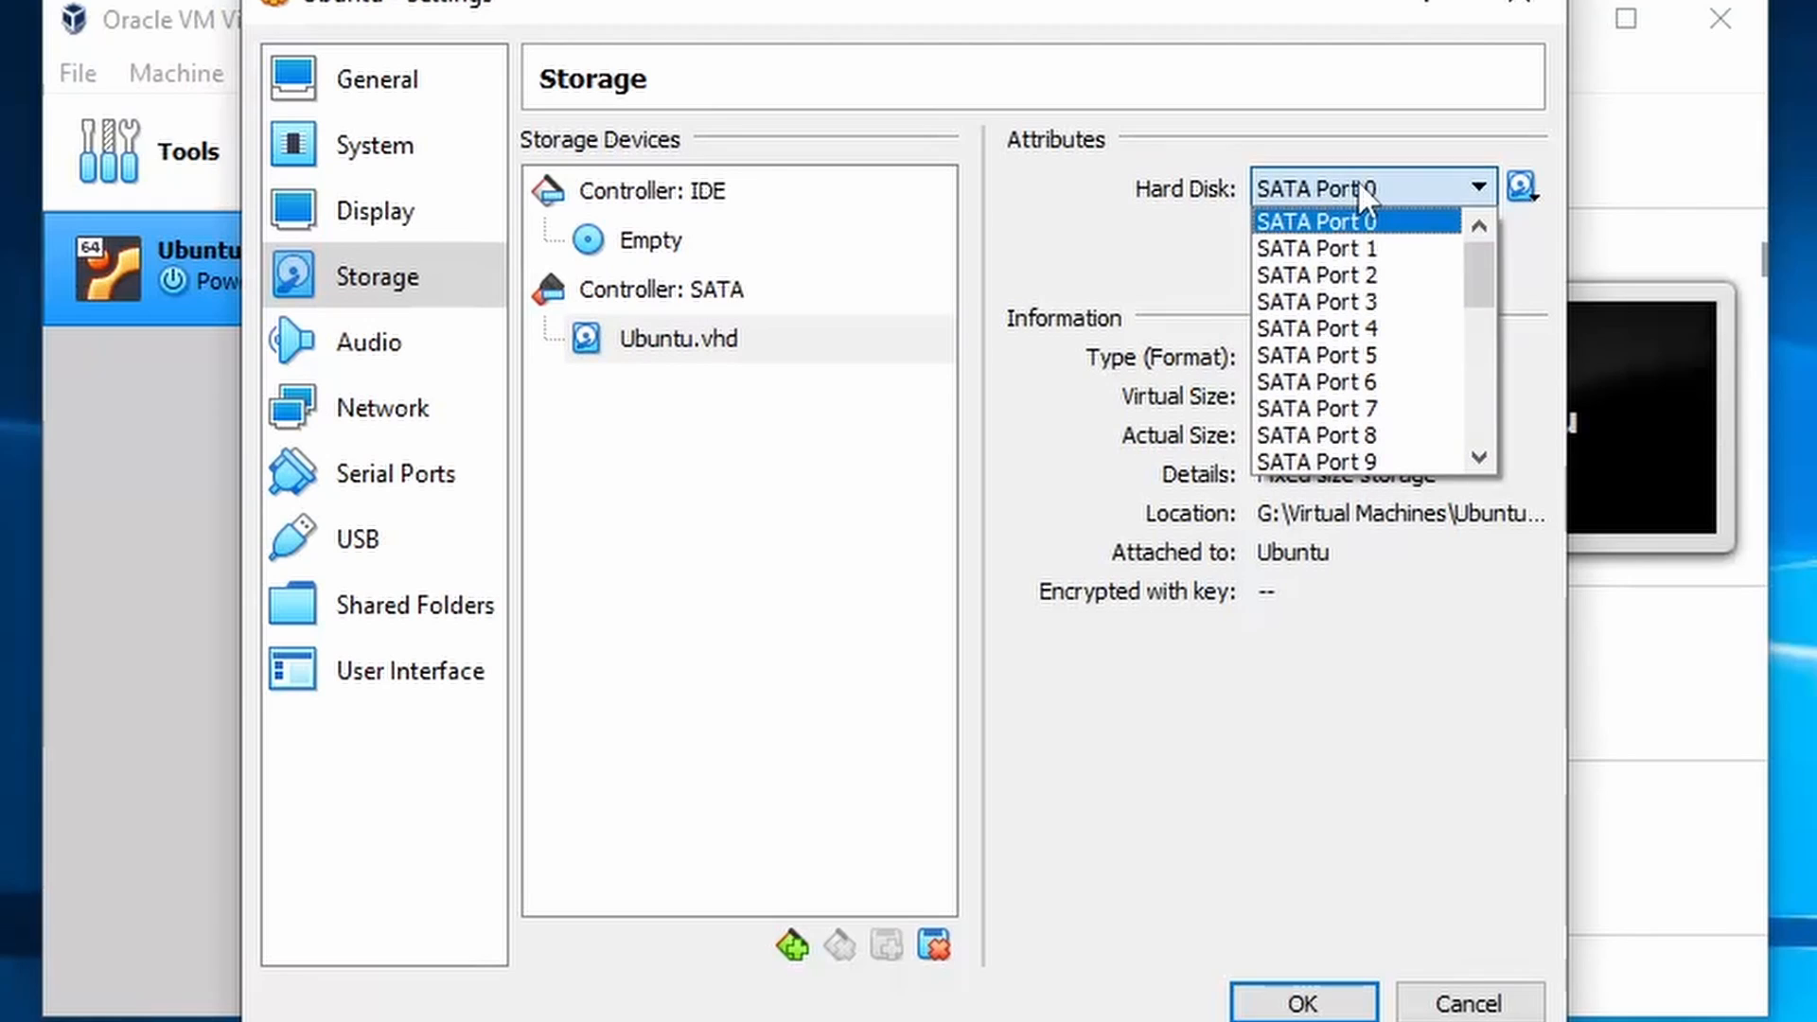
click(1357, 182)
click(643, 241)
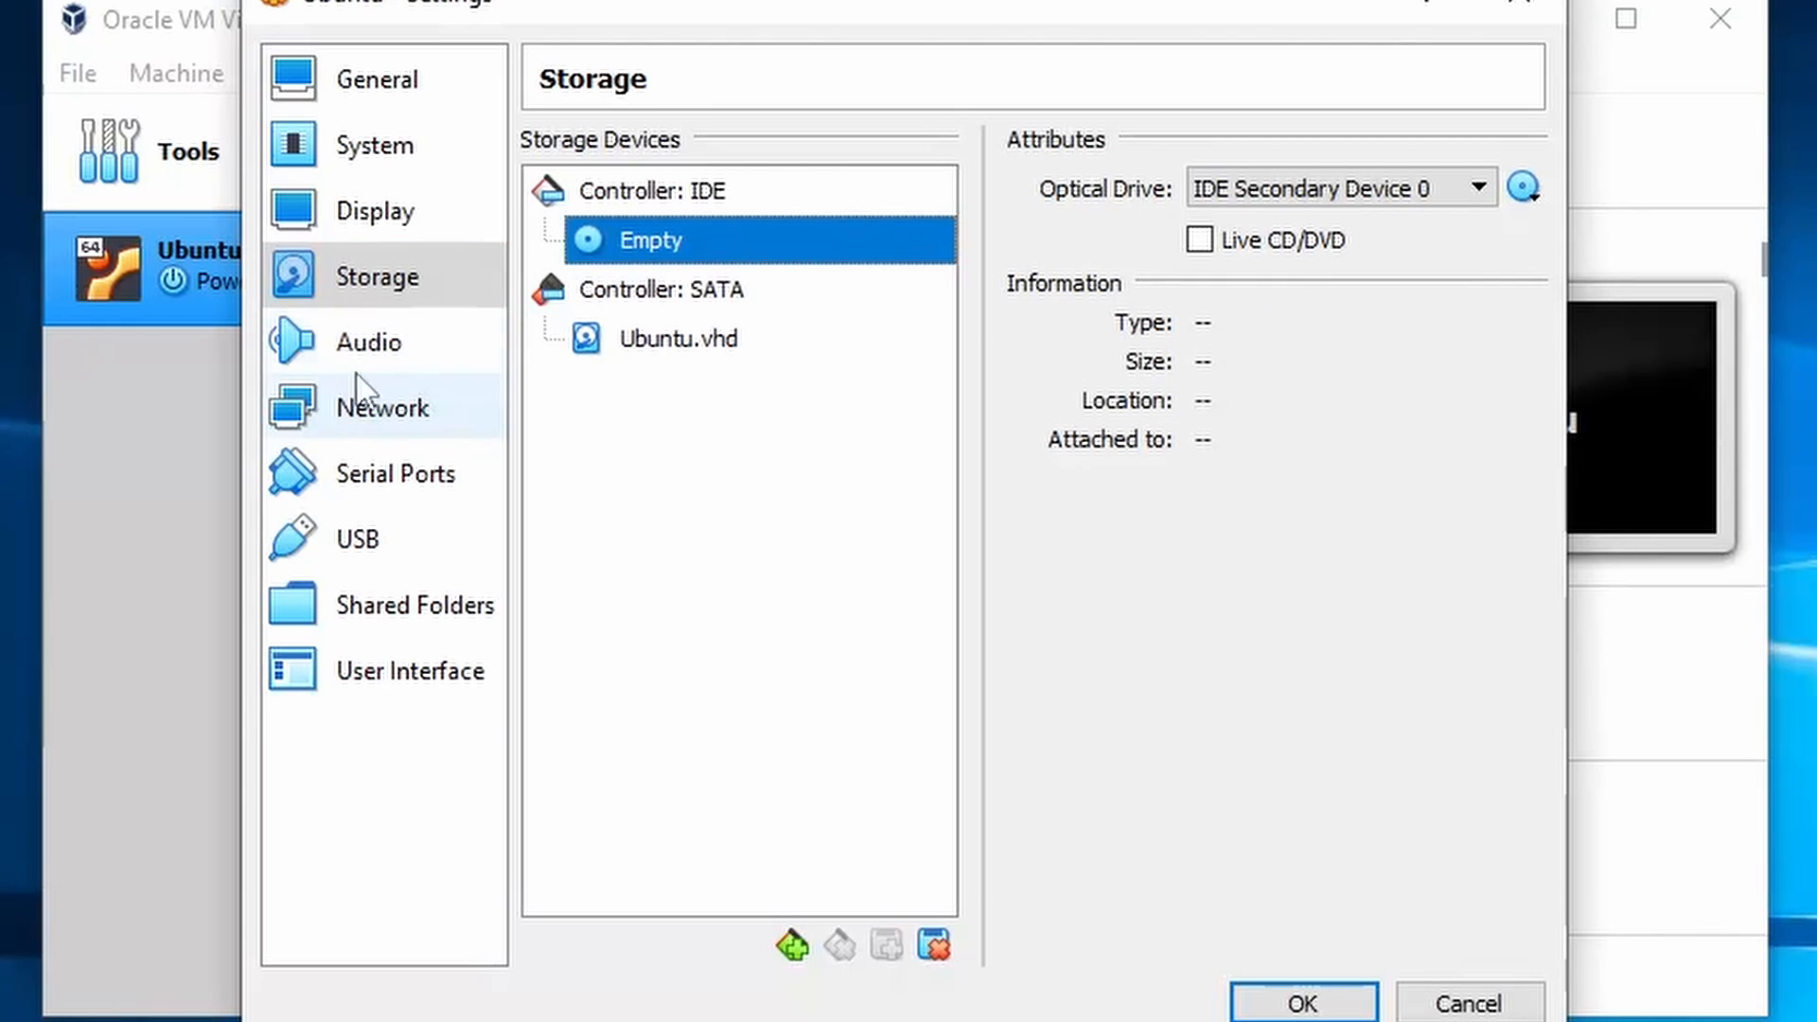
click(425, 339)
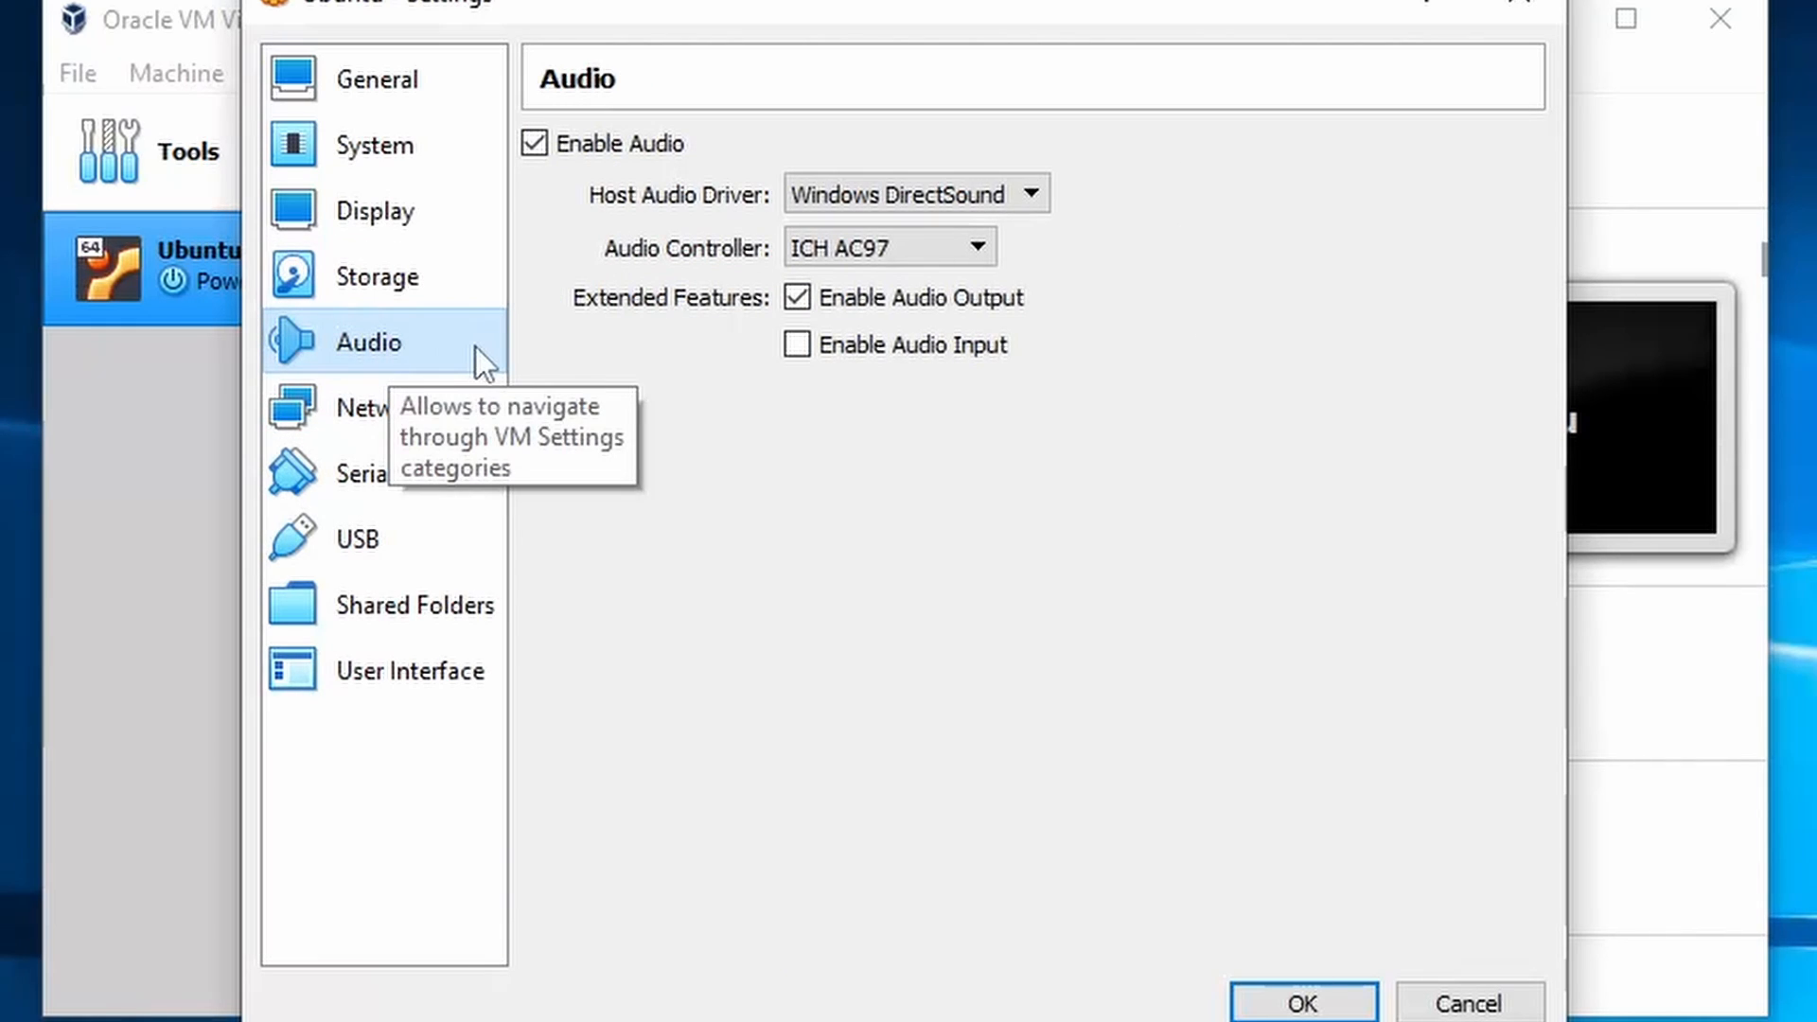
- Keep Windows DirectSound as host audio driver, check NAT networking, and view Serial Ports
click(1035, 201)
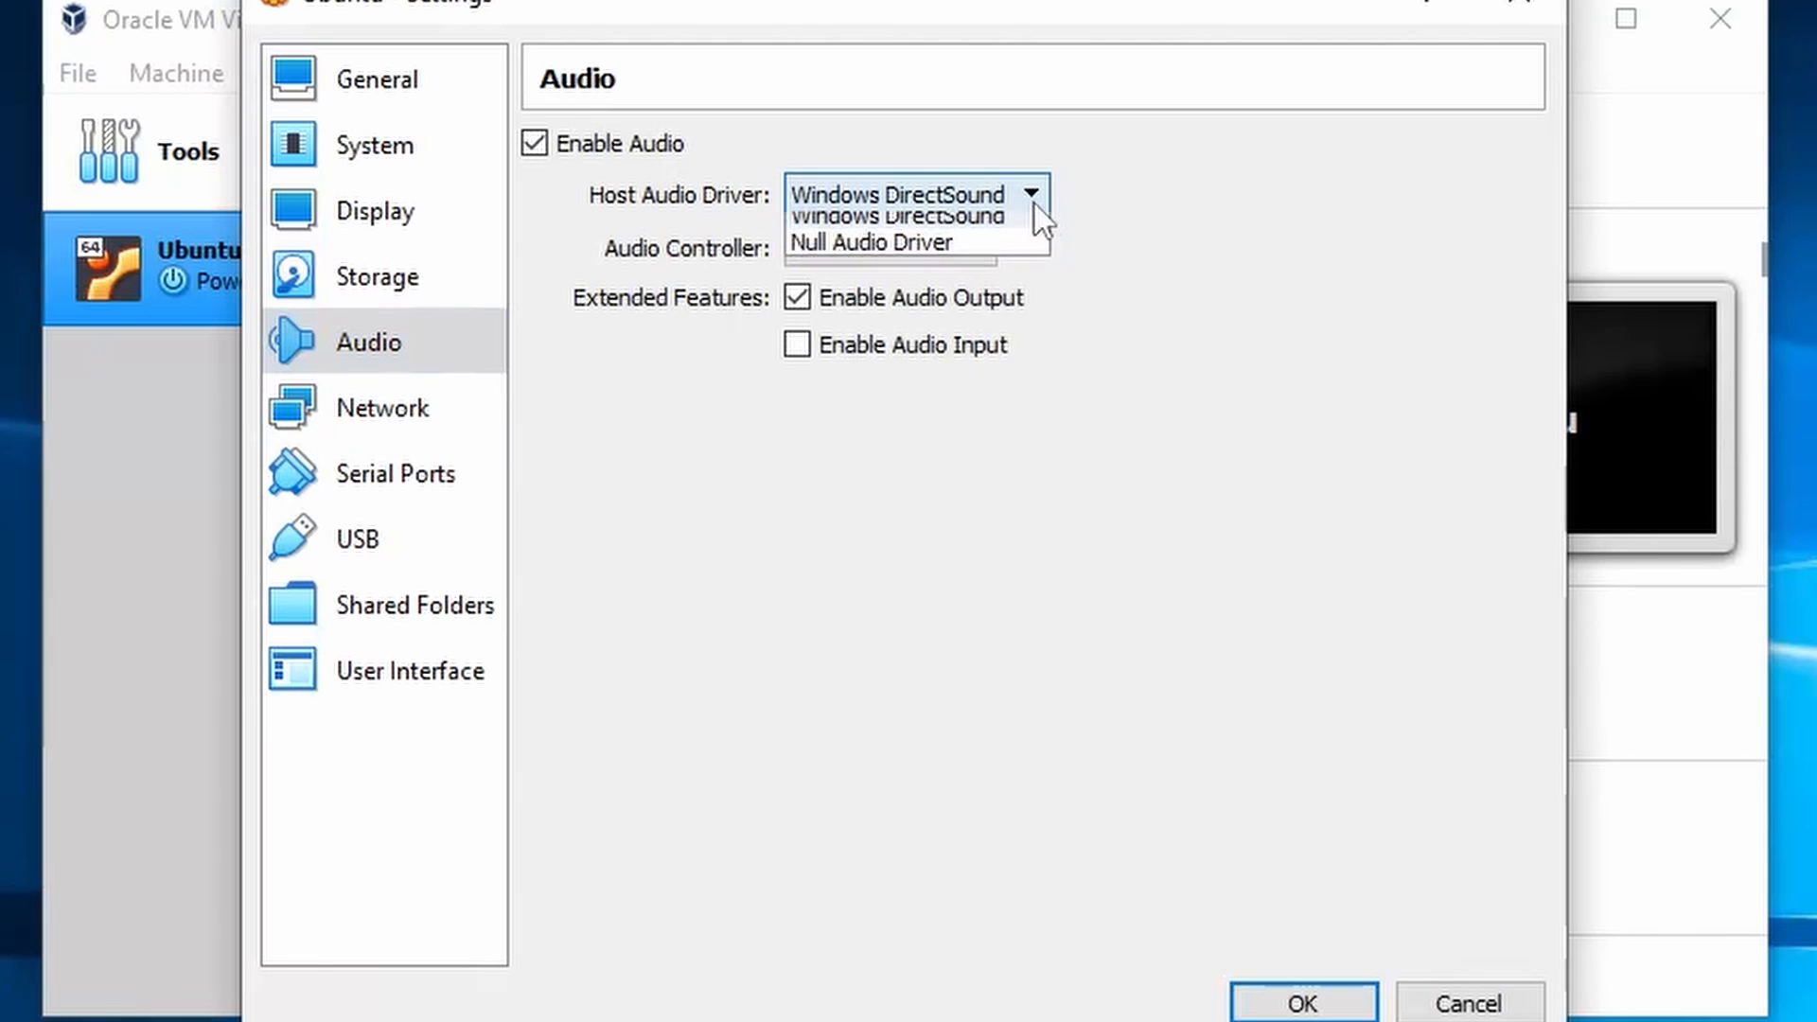
click(1017, 183)
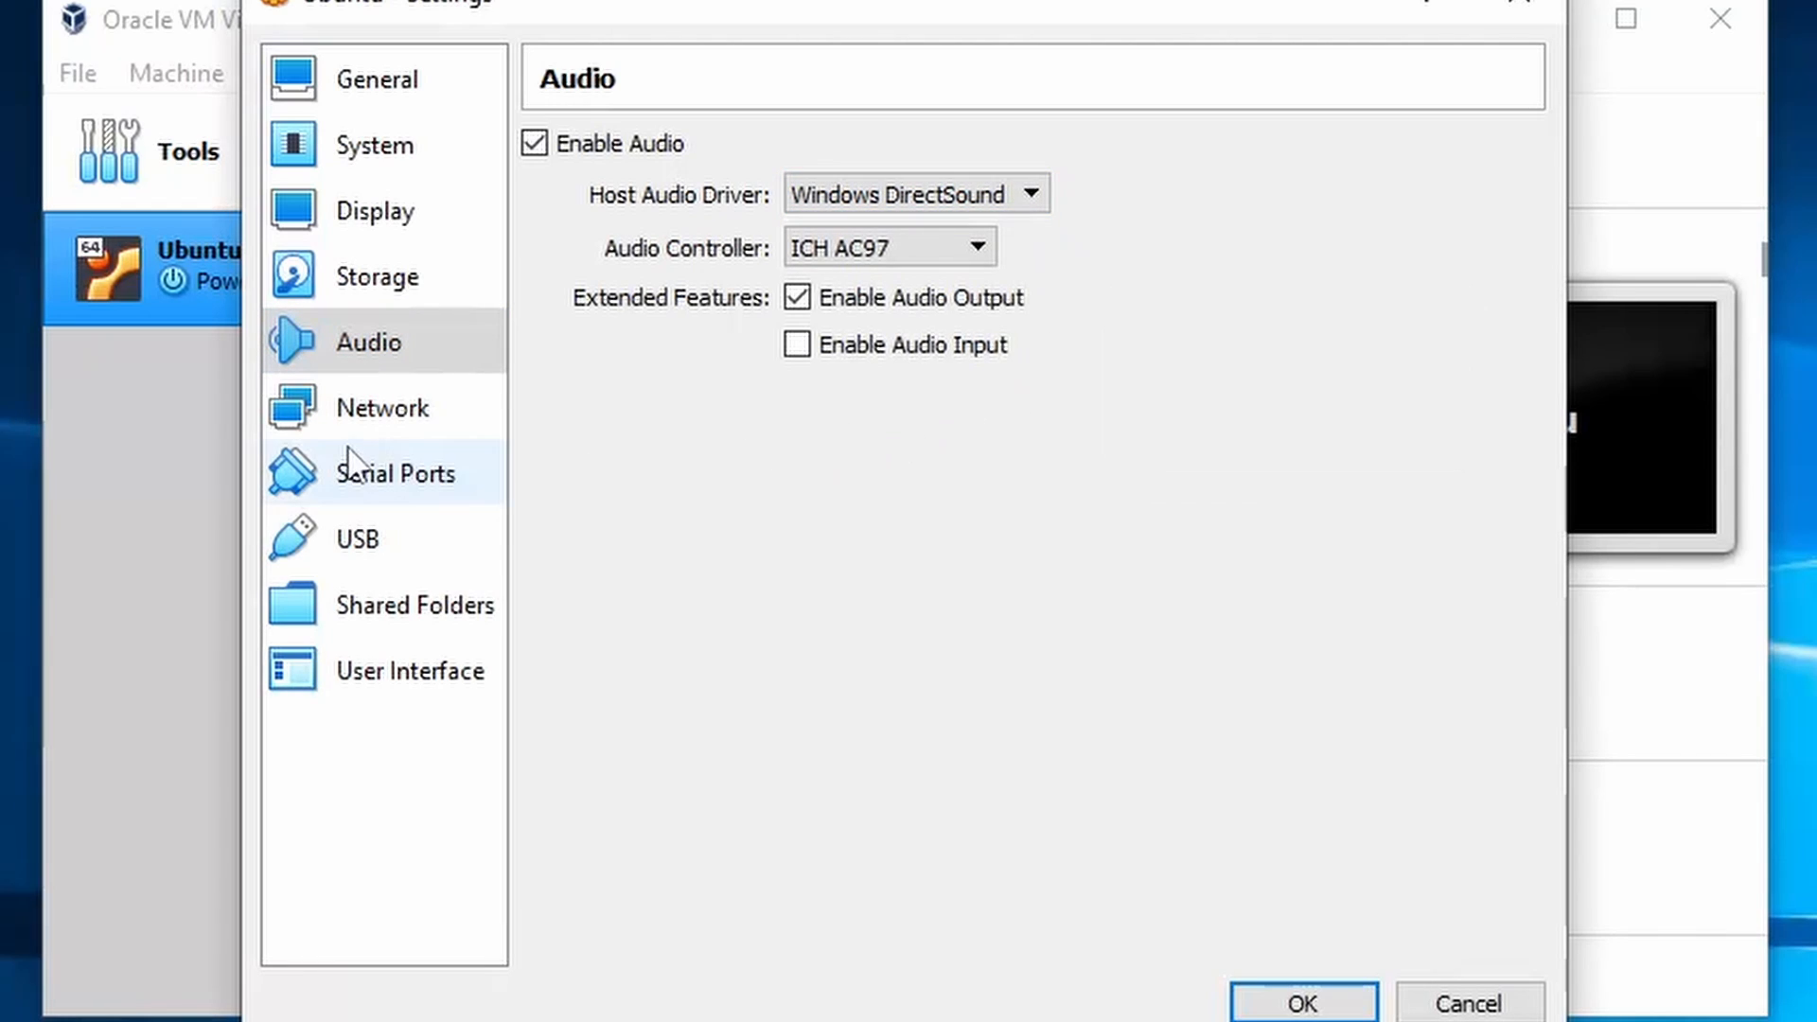
click(351, 416)
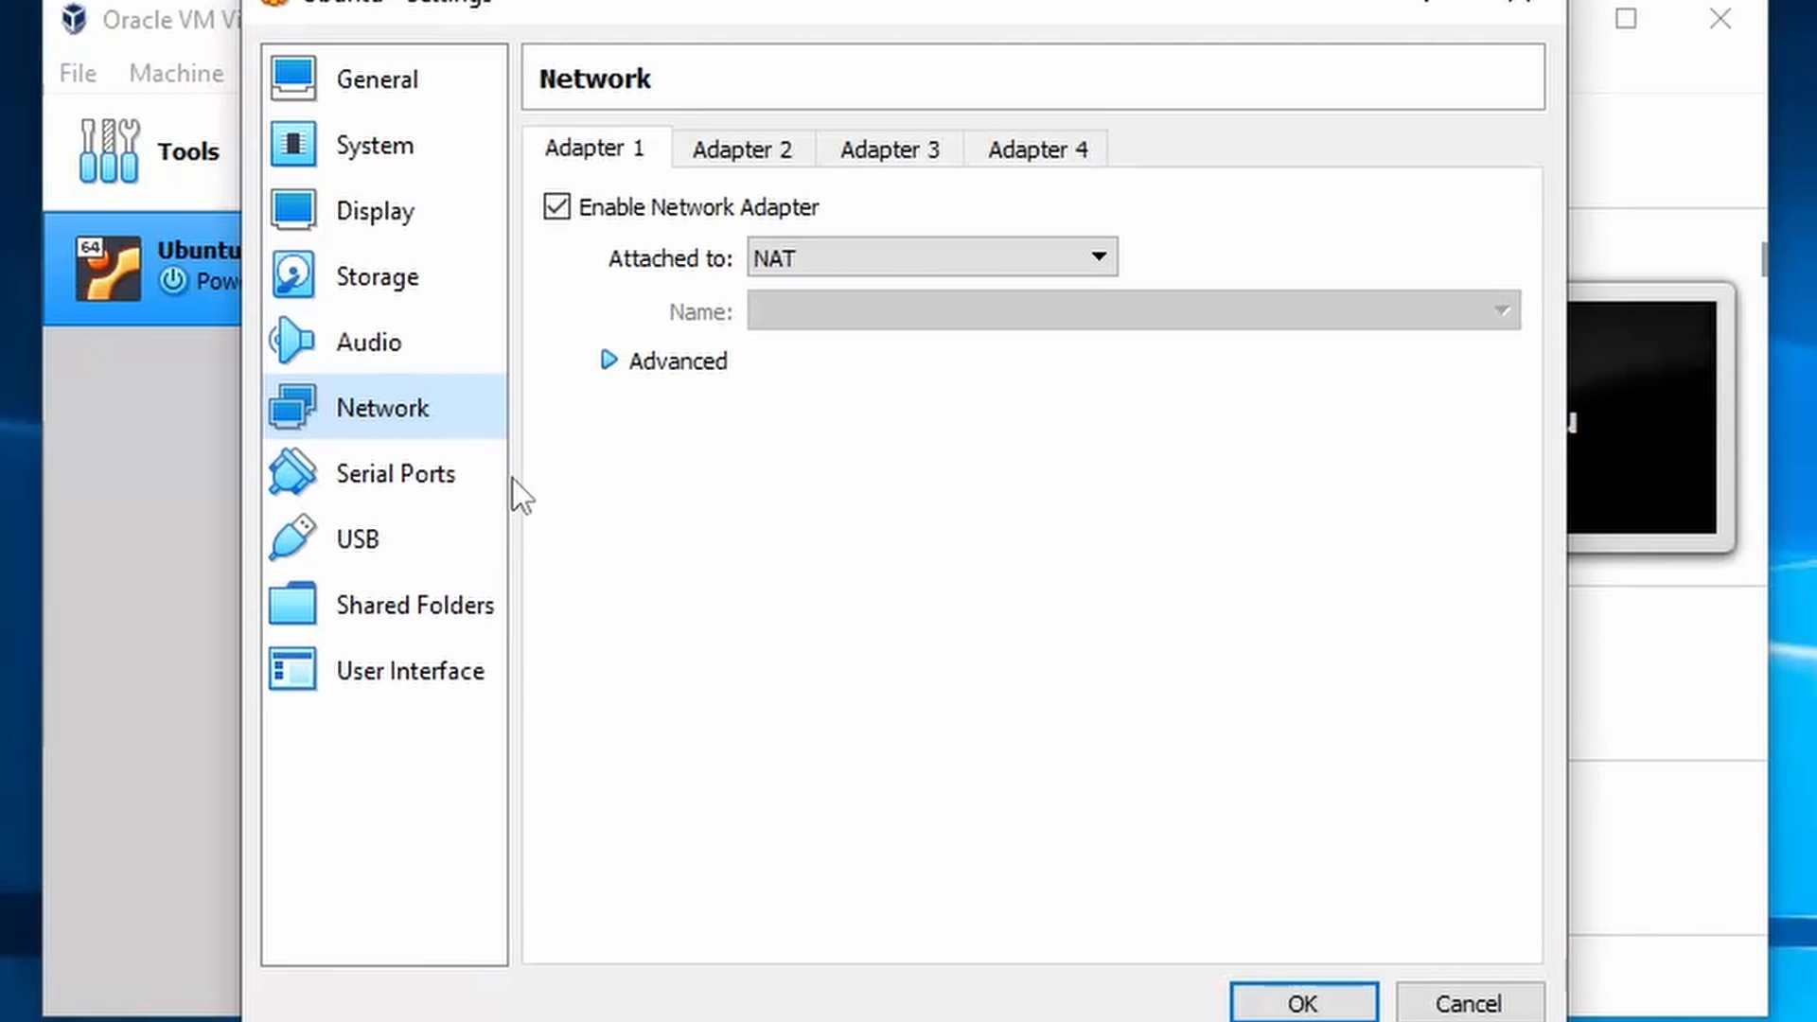
click(396, 470)
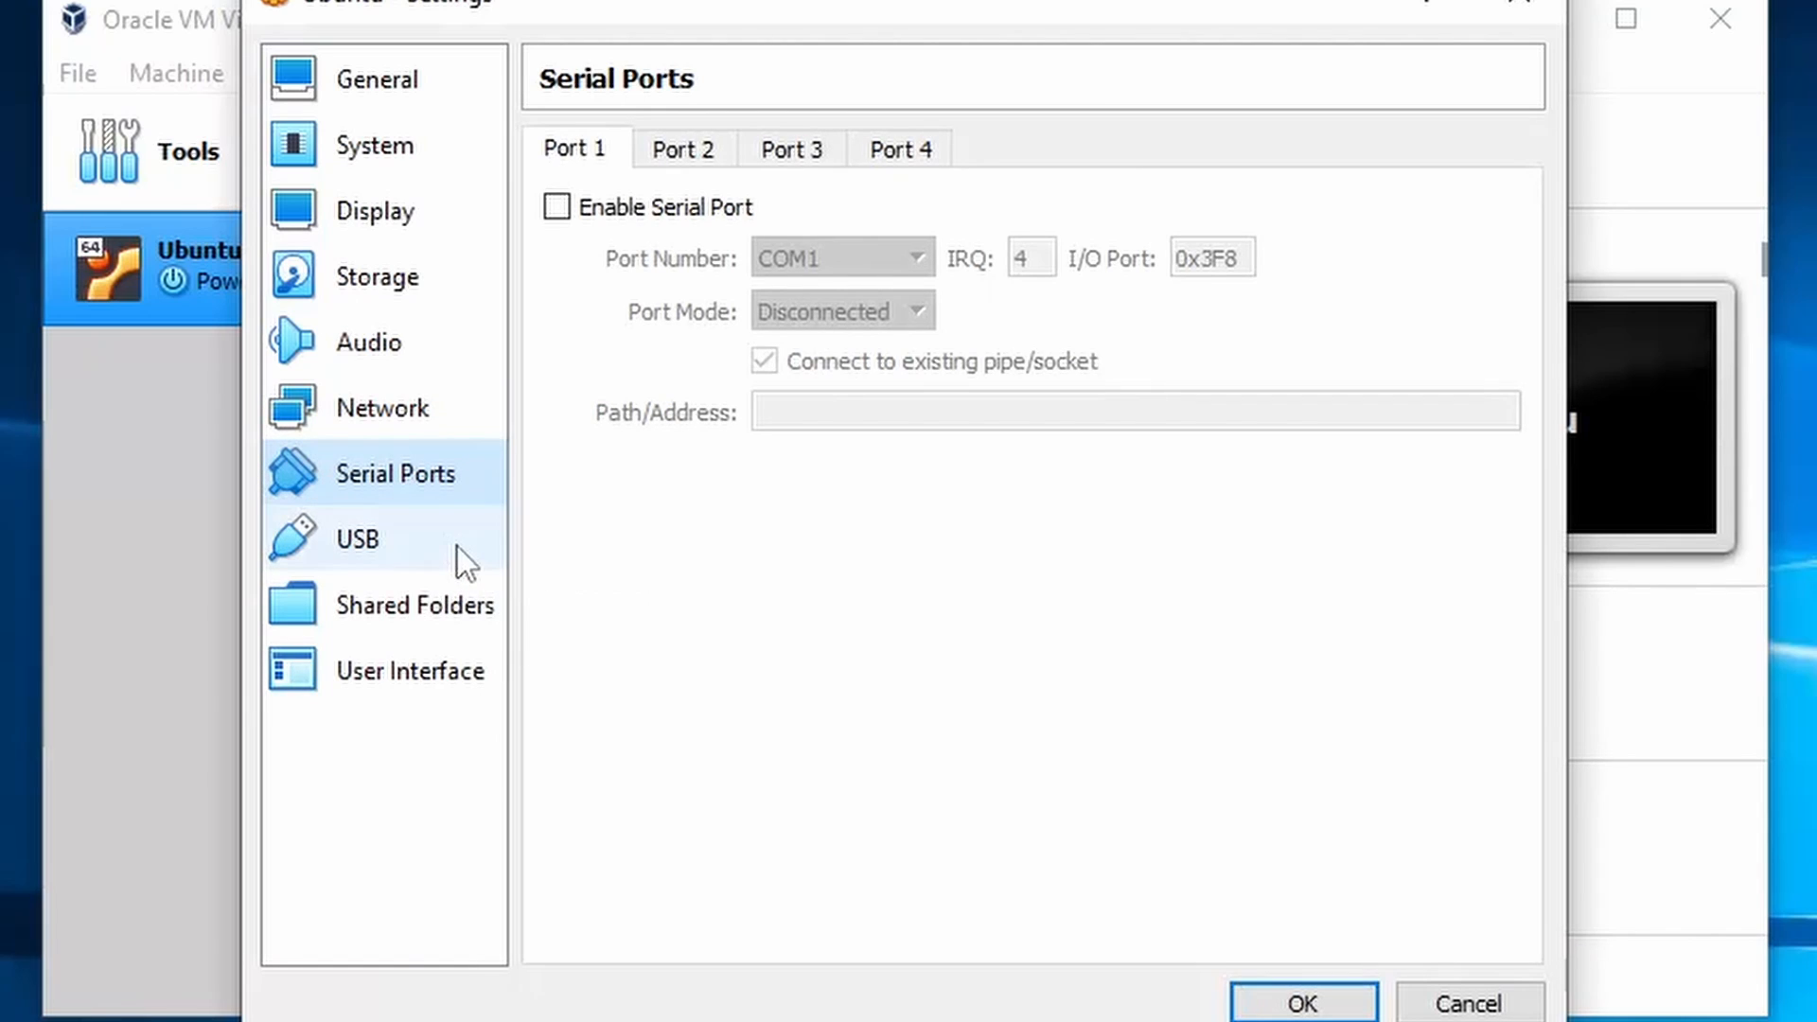
- Review the USB, Shared Folders and User Interface pages, then save and close settings
click(441, 542)
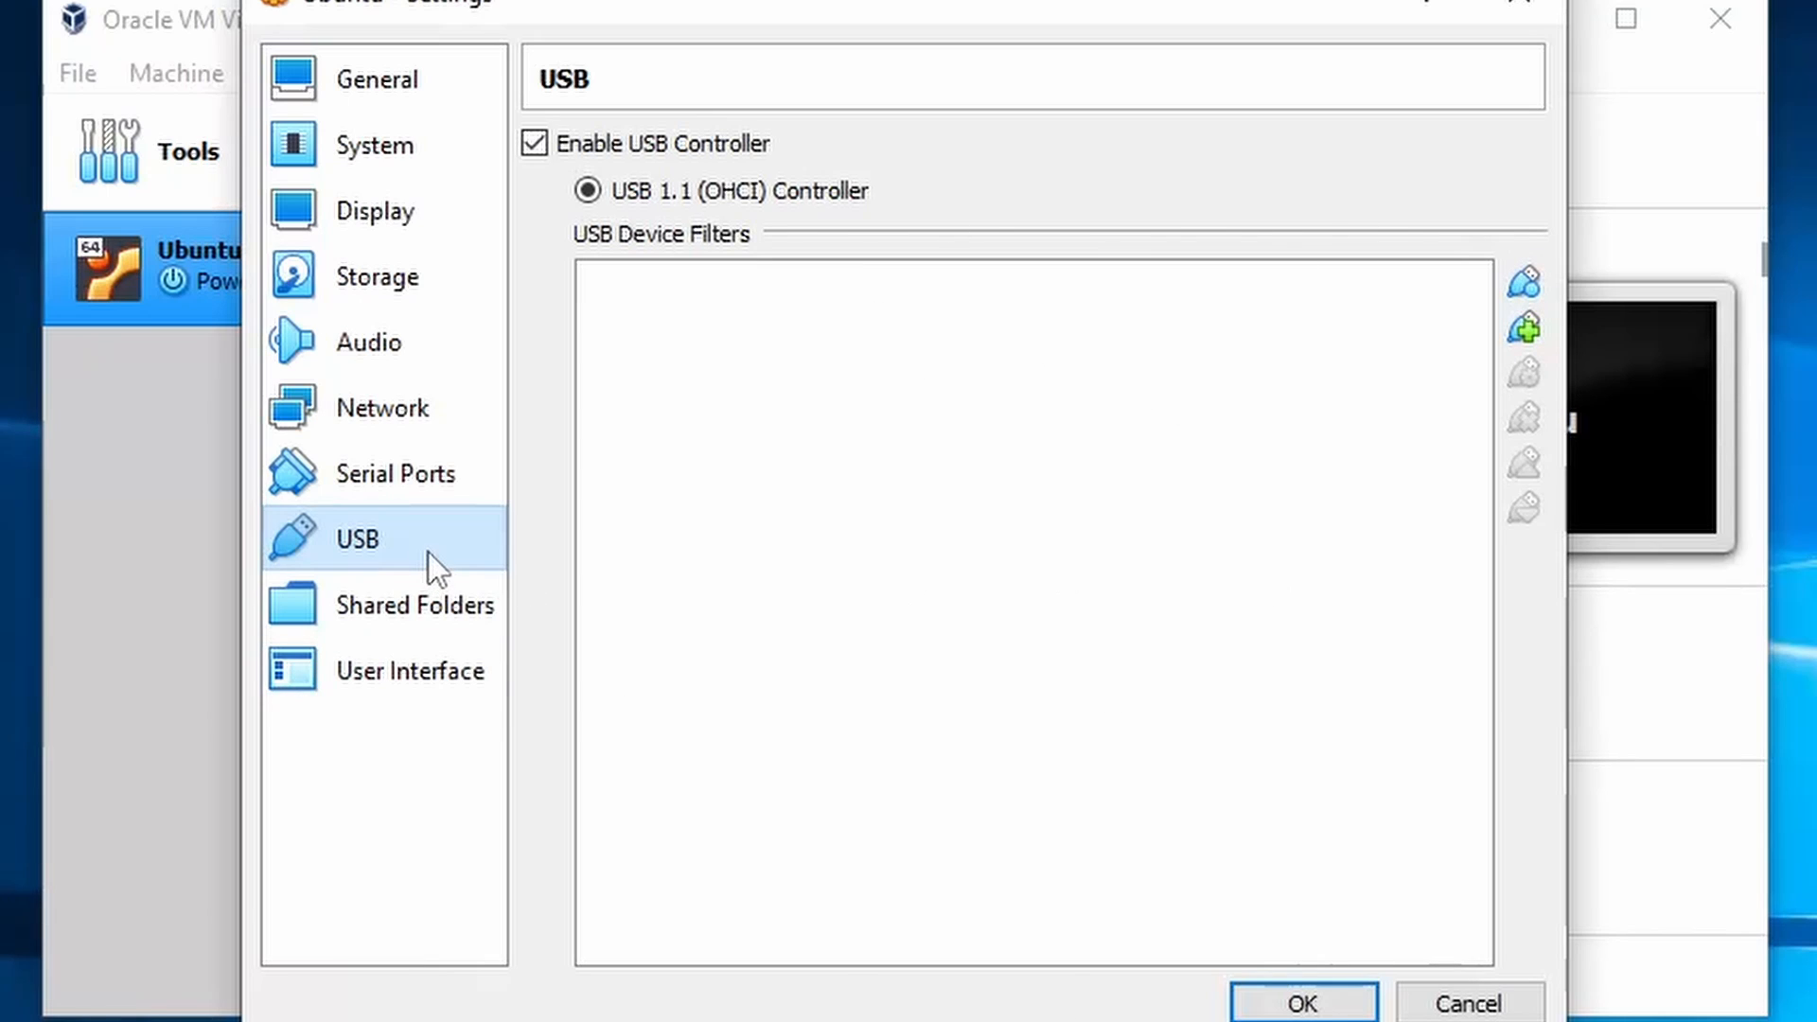
click(435, 598)
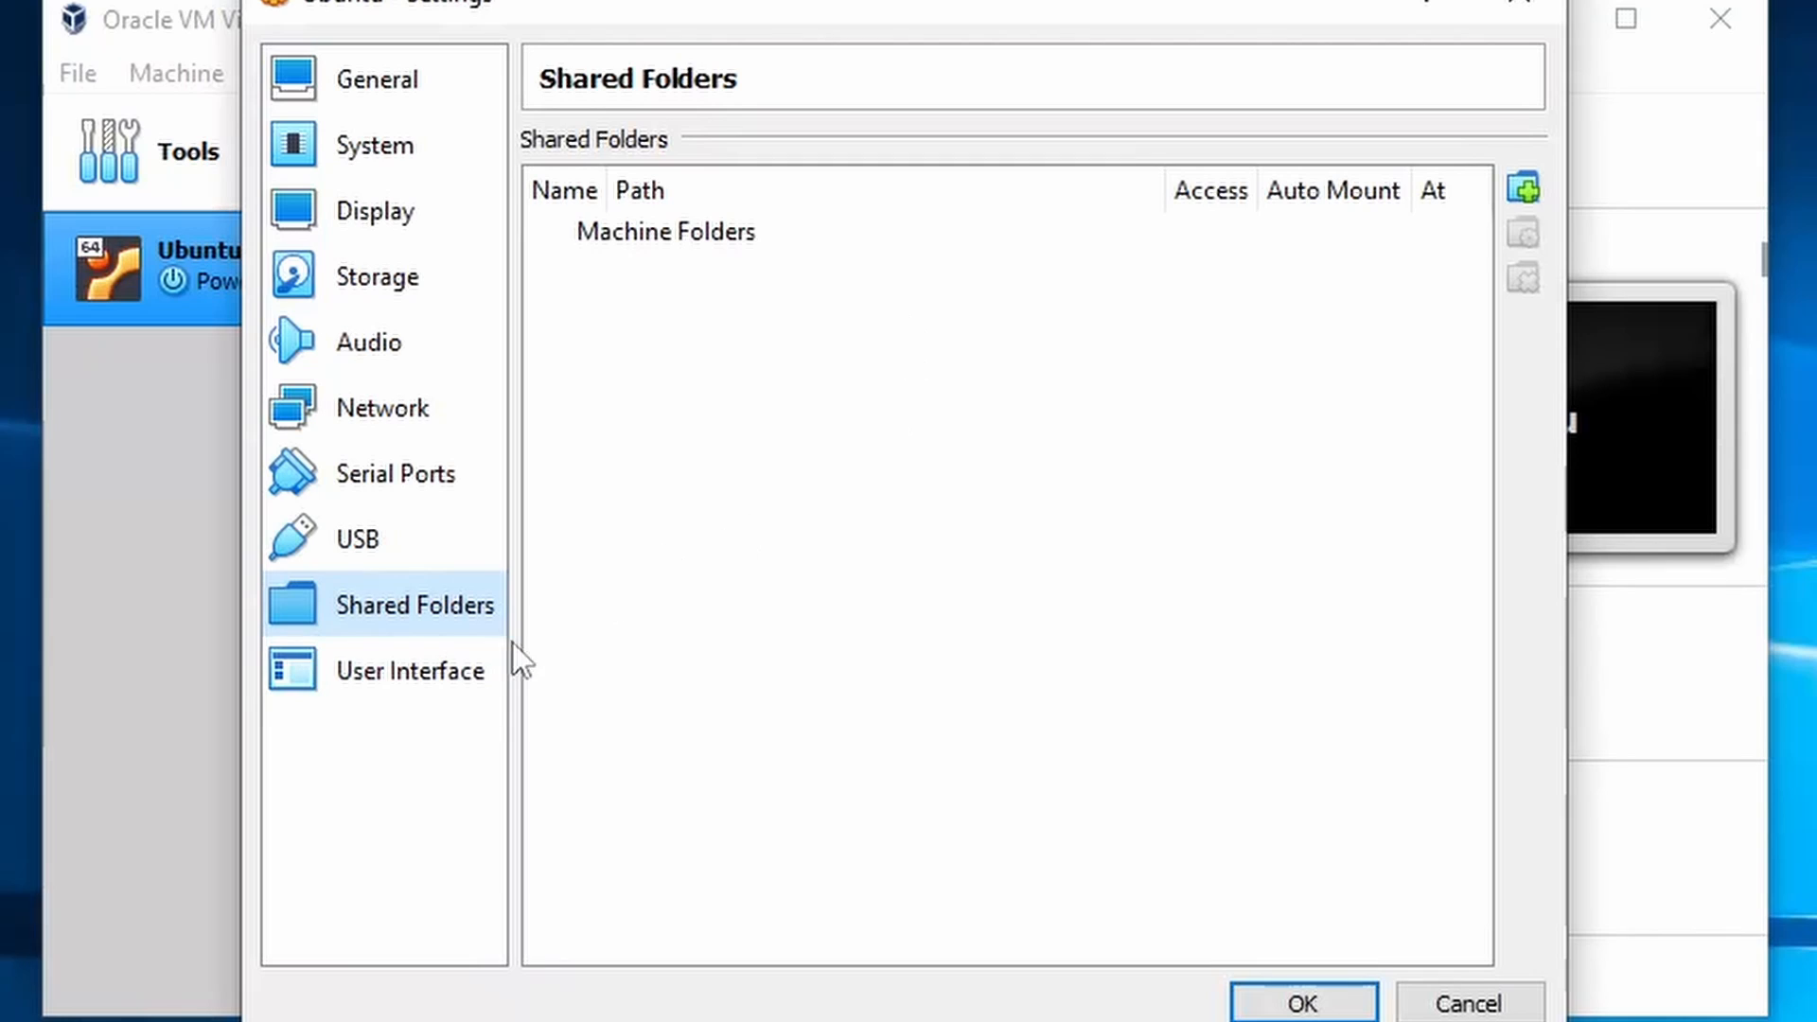
click(456, 677)
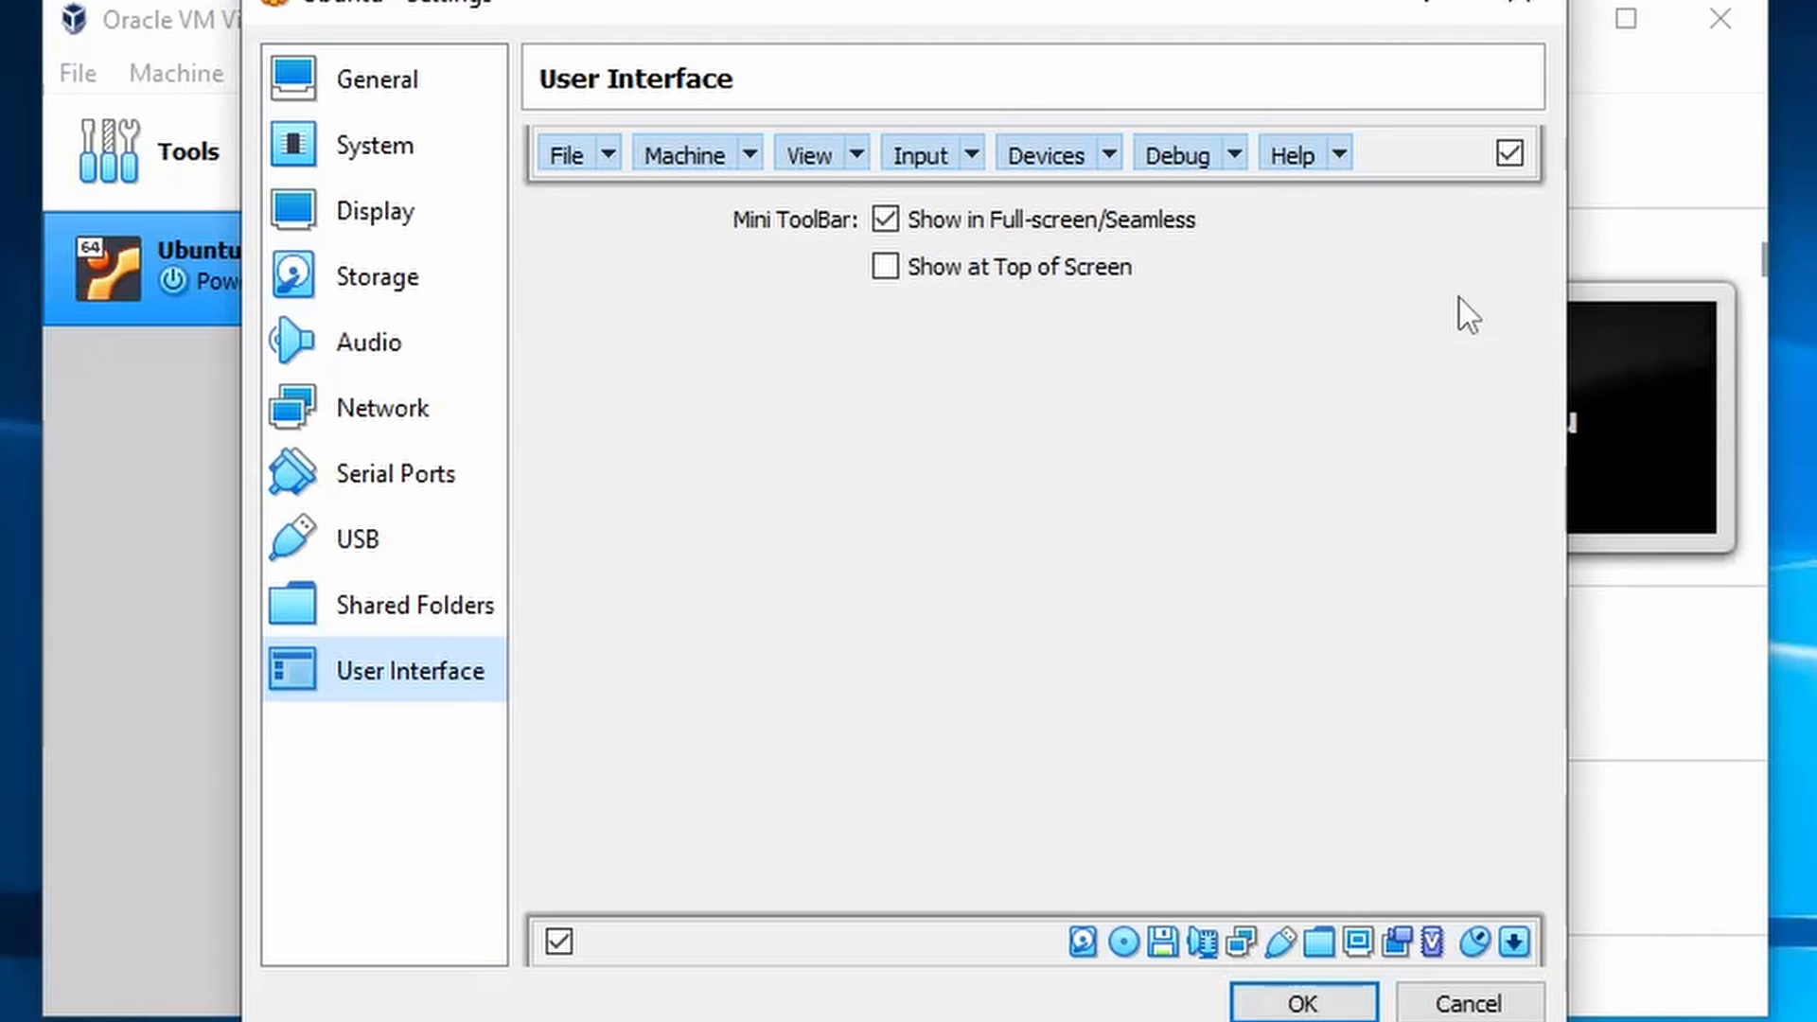
click(1303, 1003)
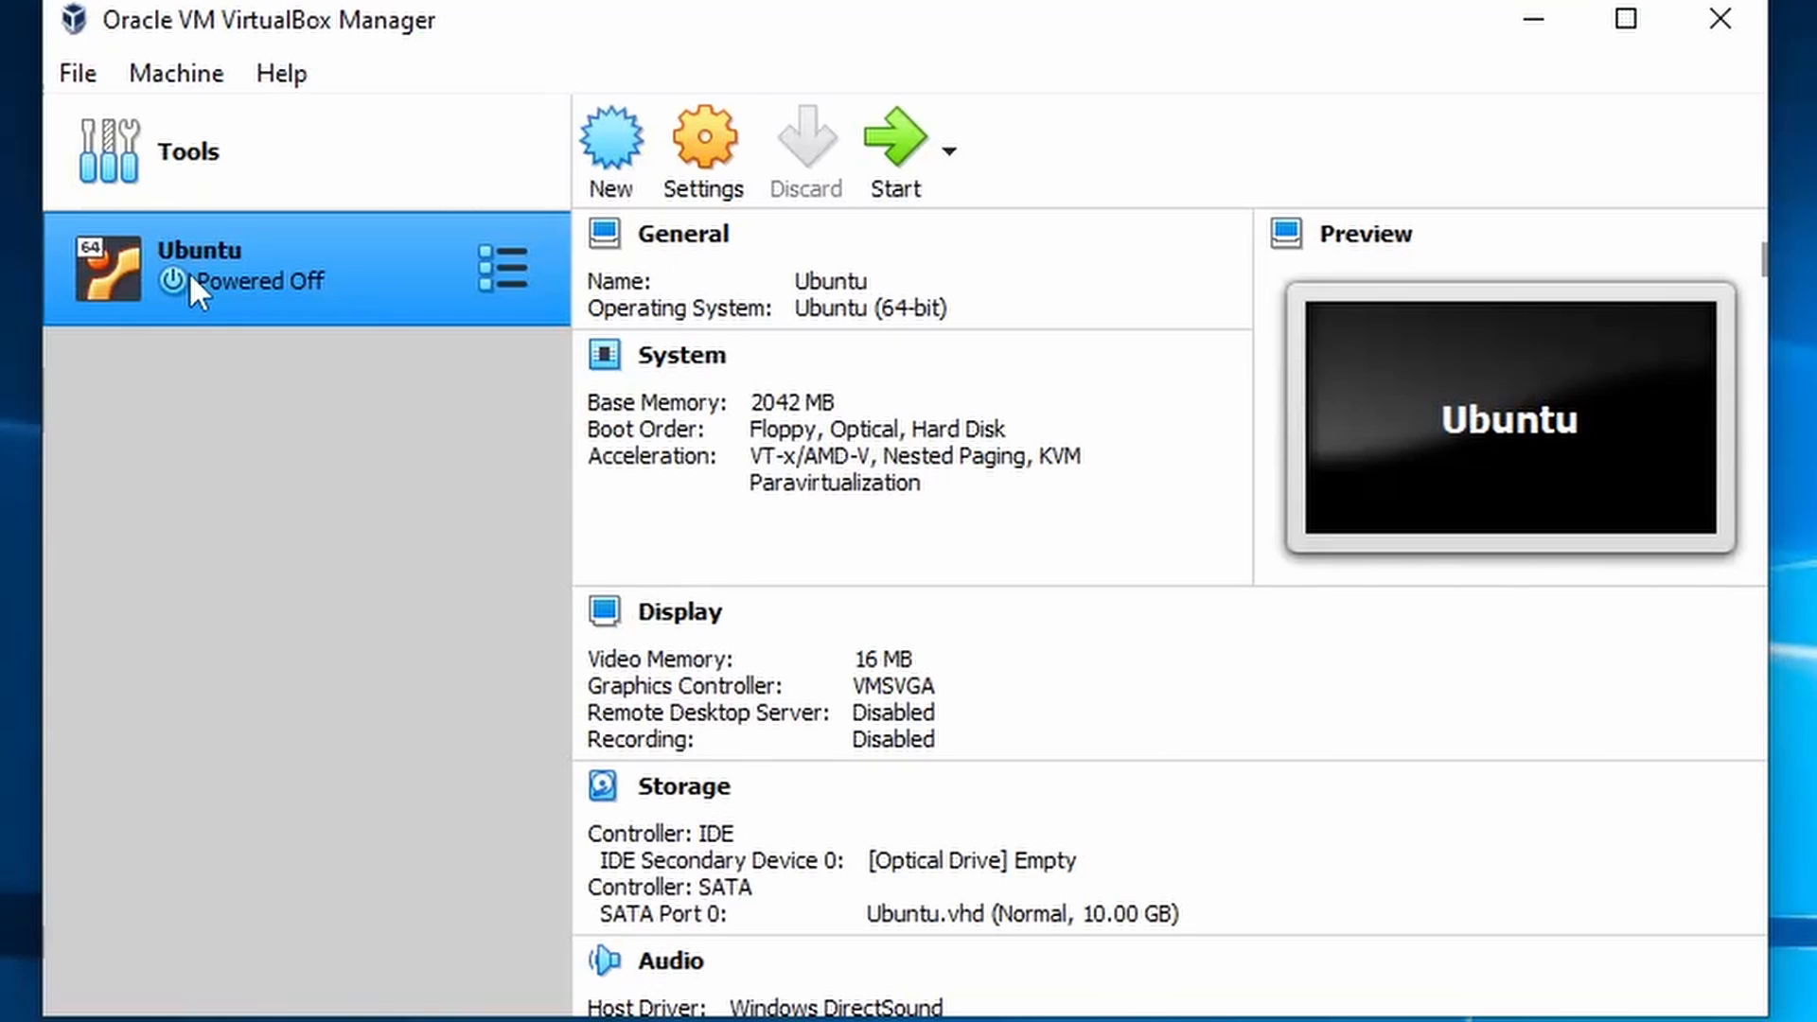
- Start the VM and add ubuntu-22.04-desktop-amd64.iso from G:\Microsoft Edge Browser as a start-up disk
click(909, 140)
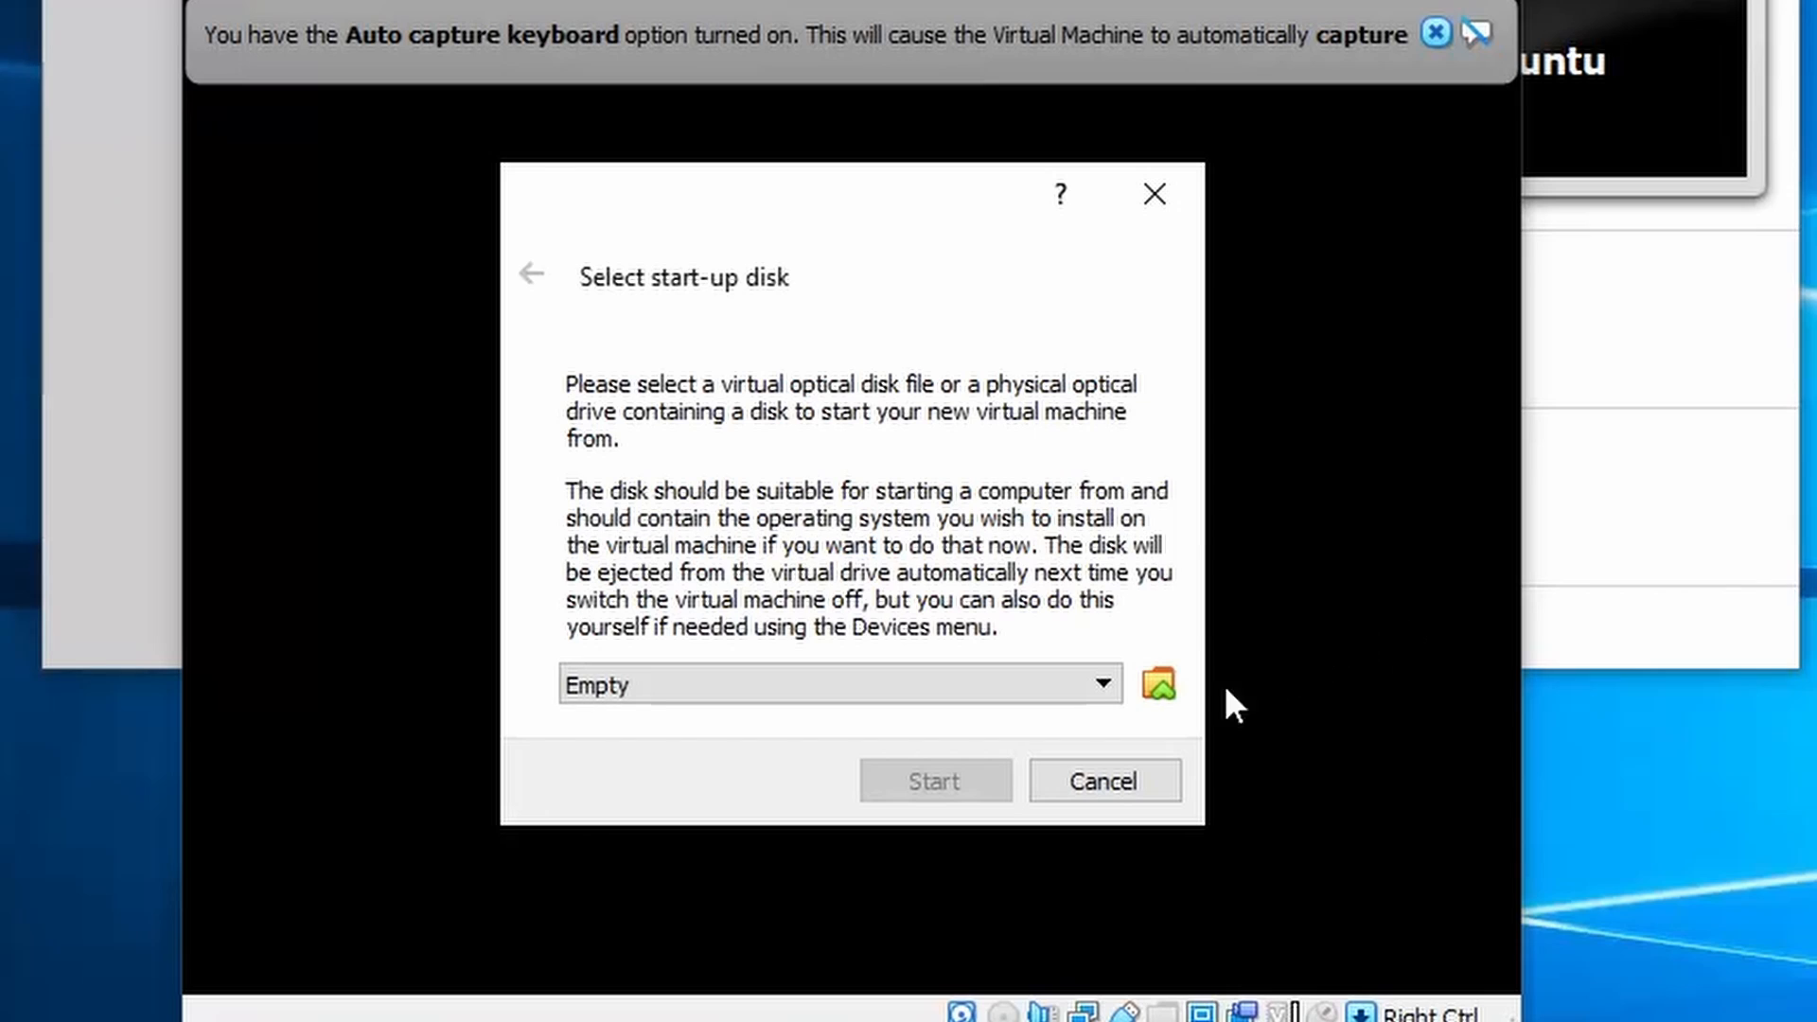
click(992, 695)
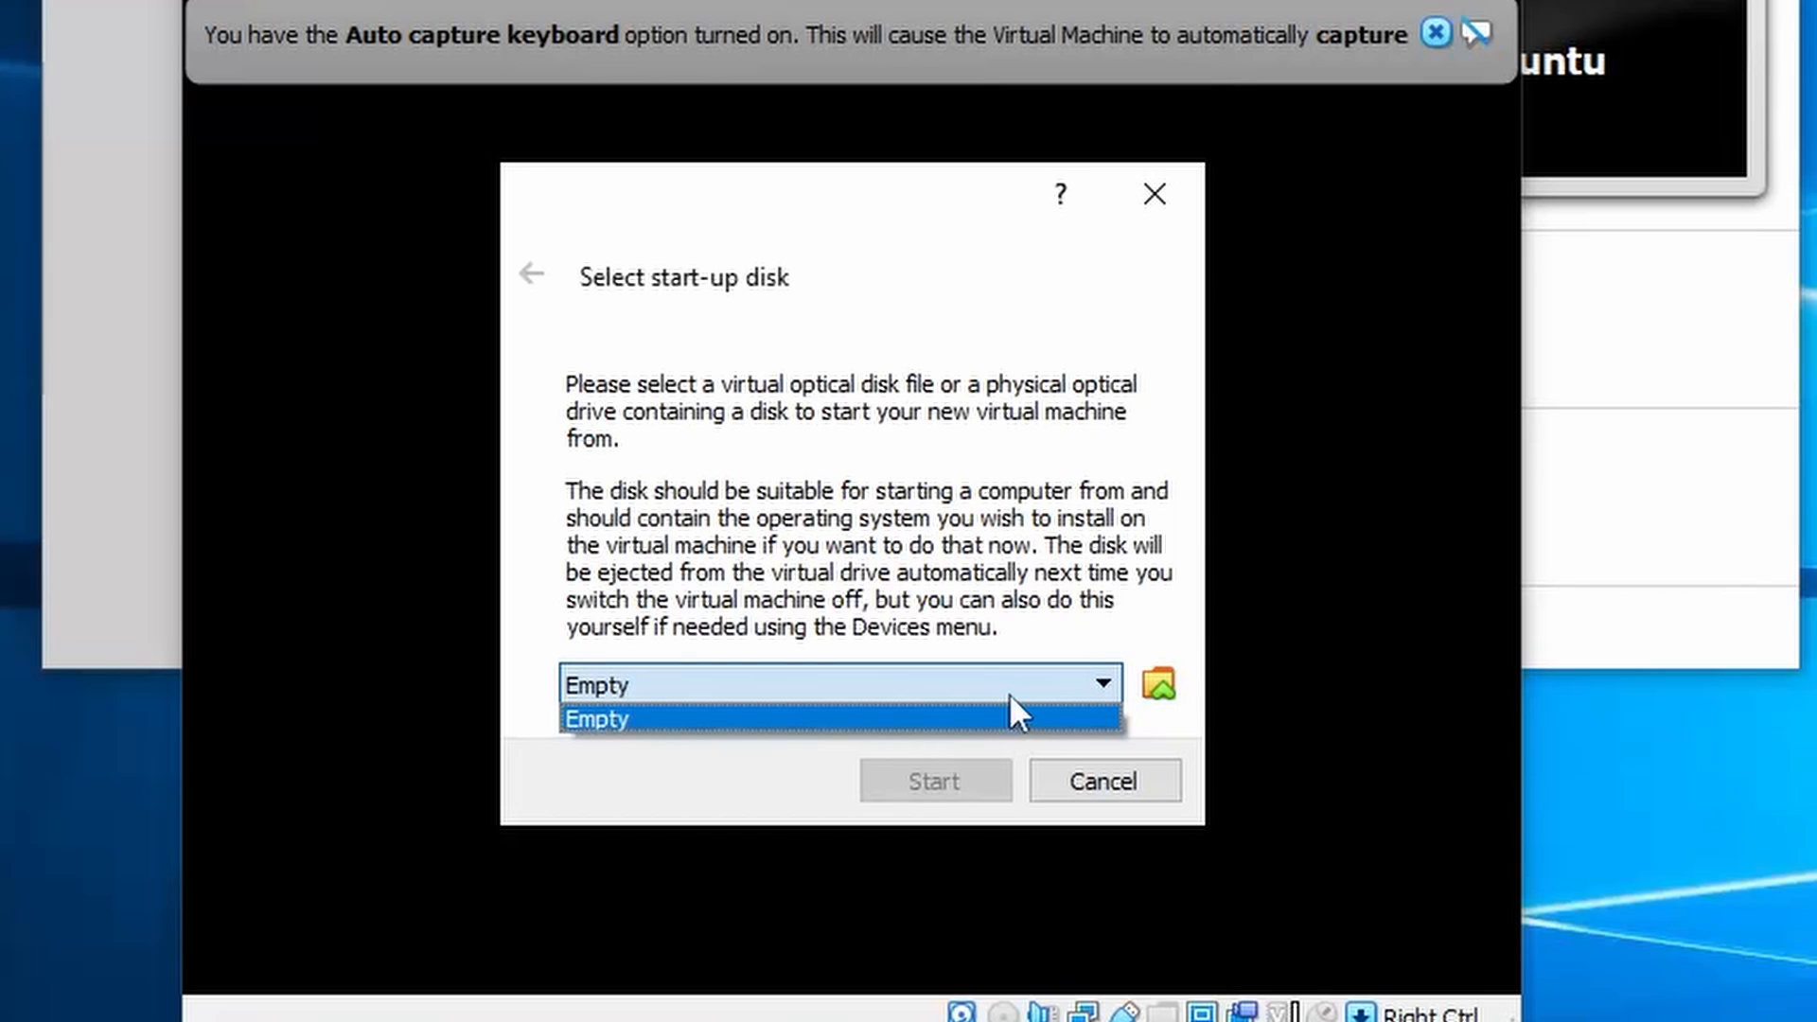
click(1156, 683)
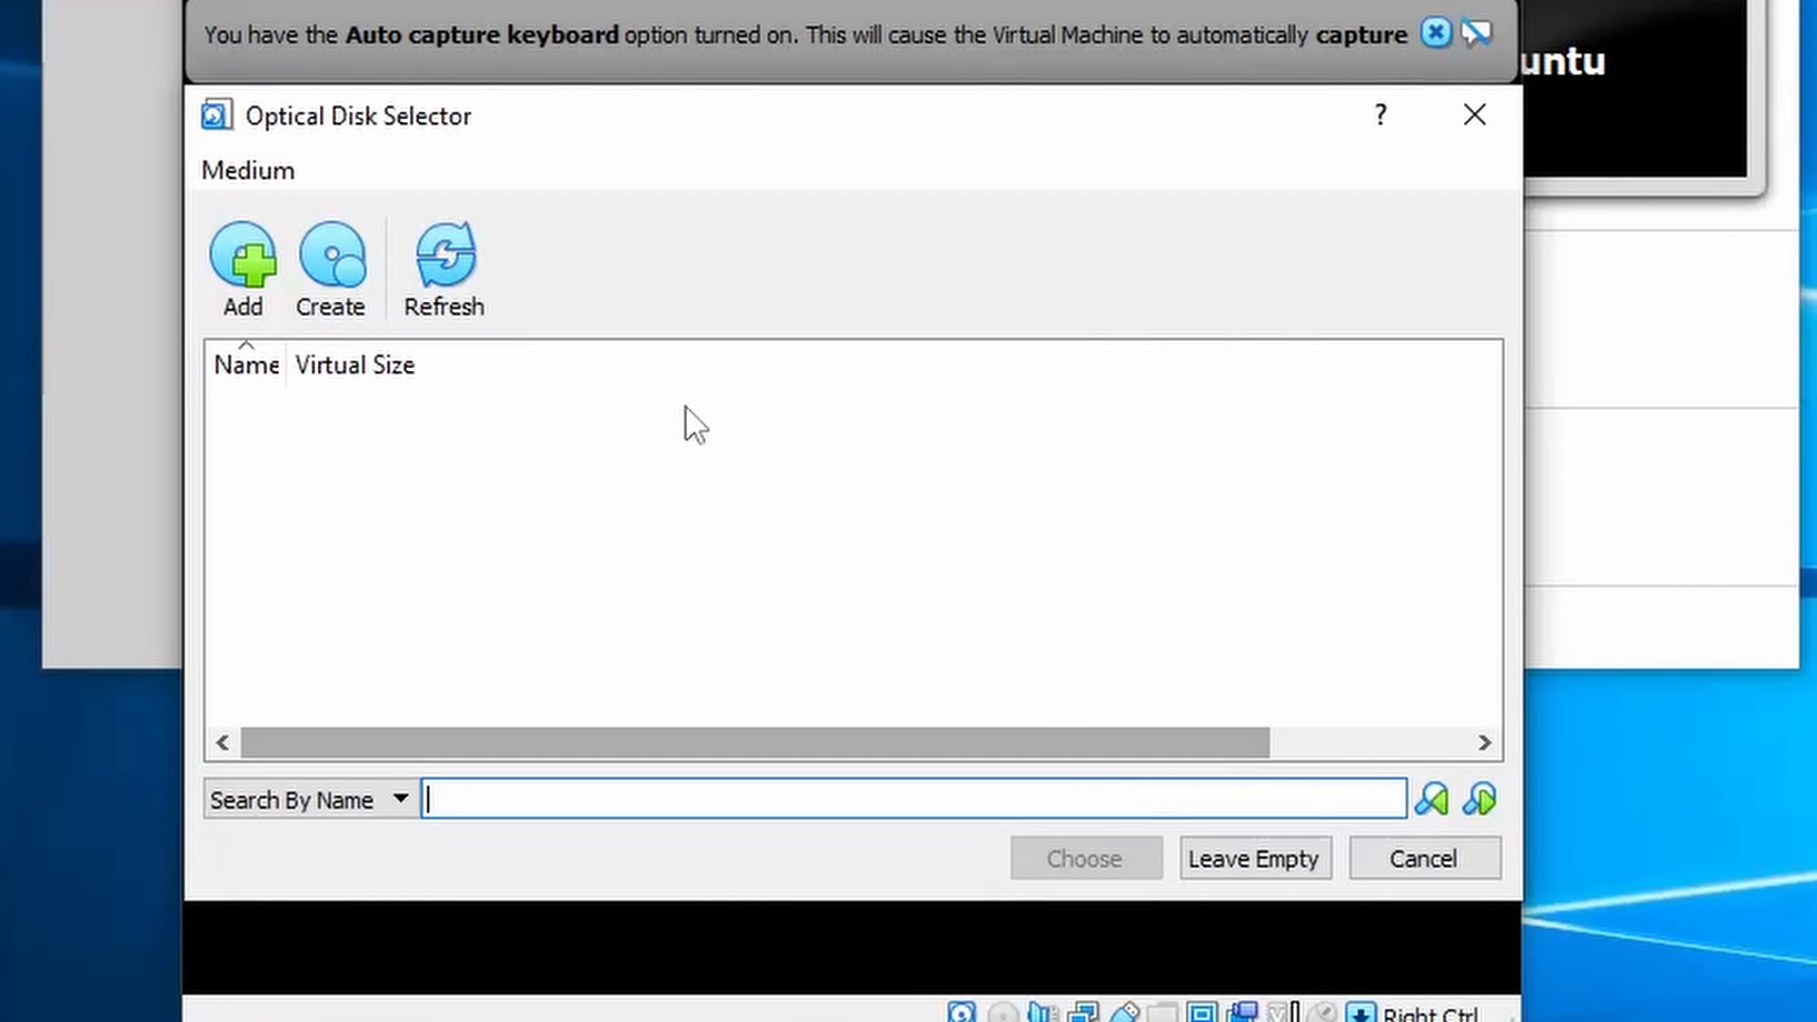
click(228, 290)
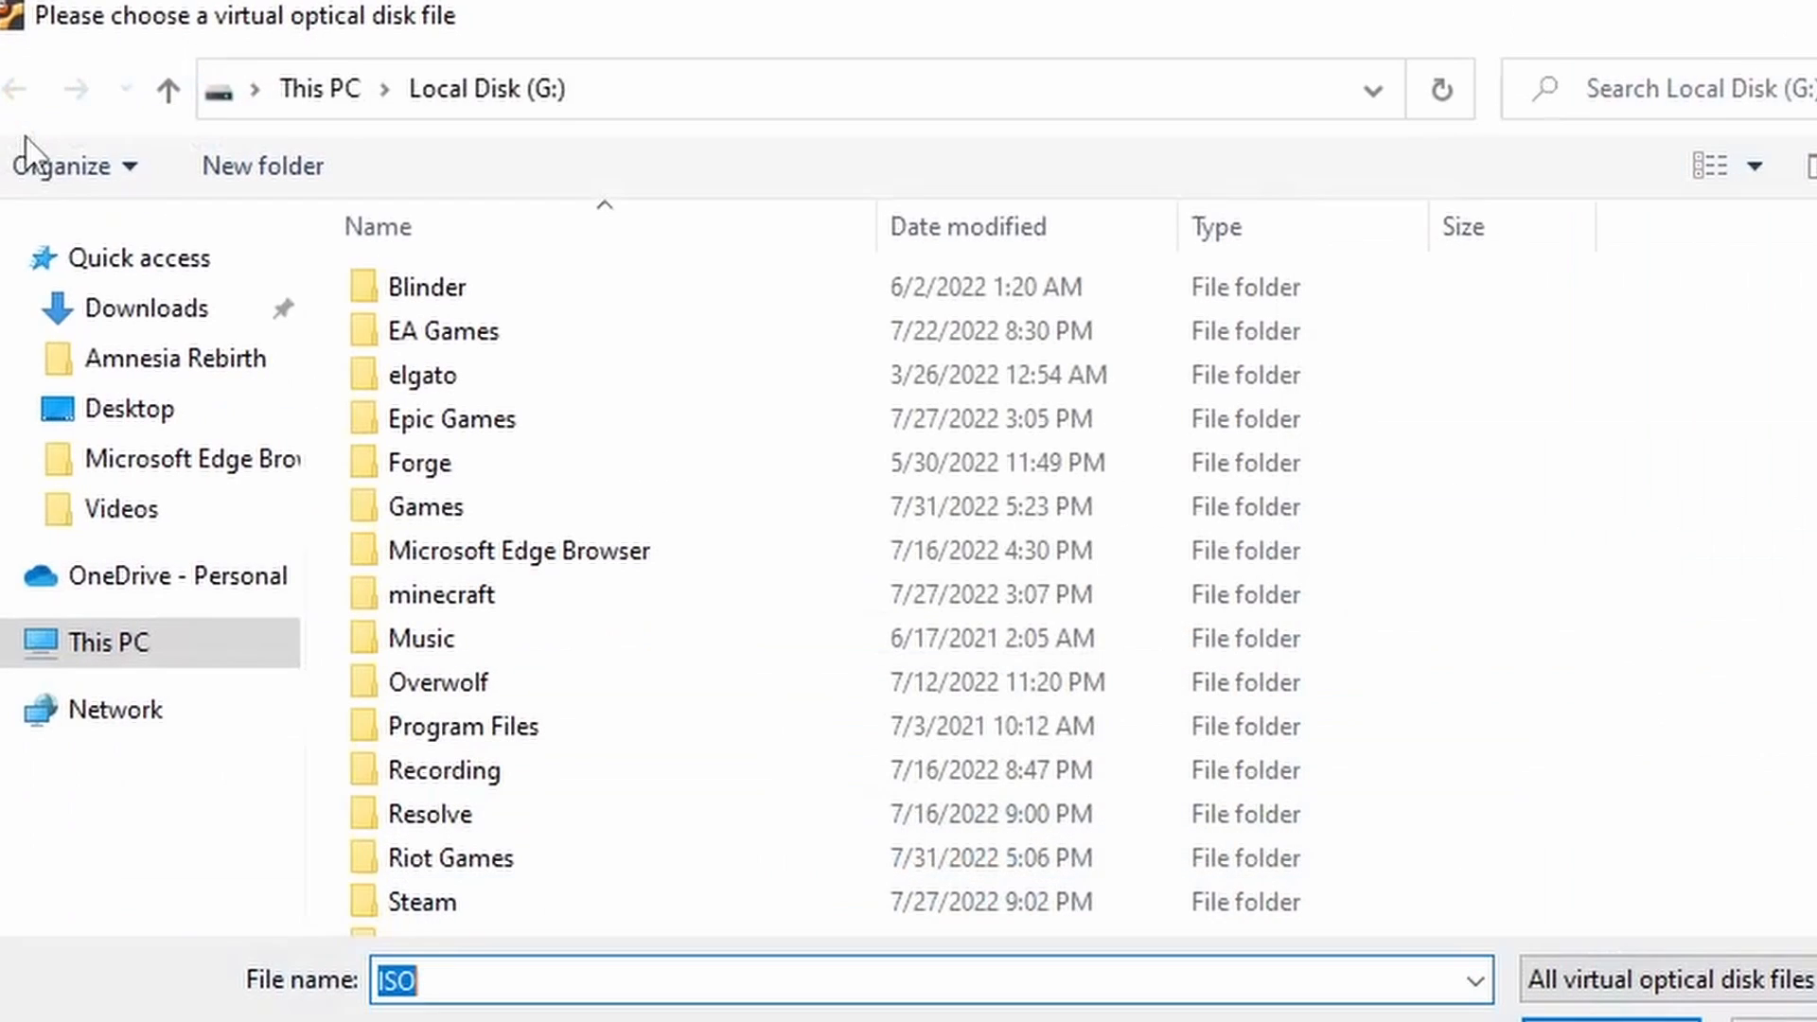
click(188, 657)
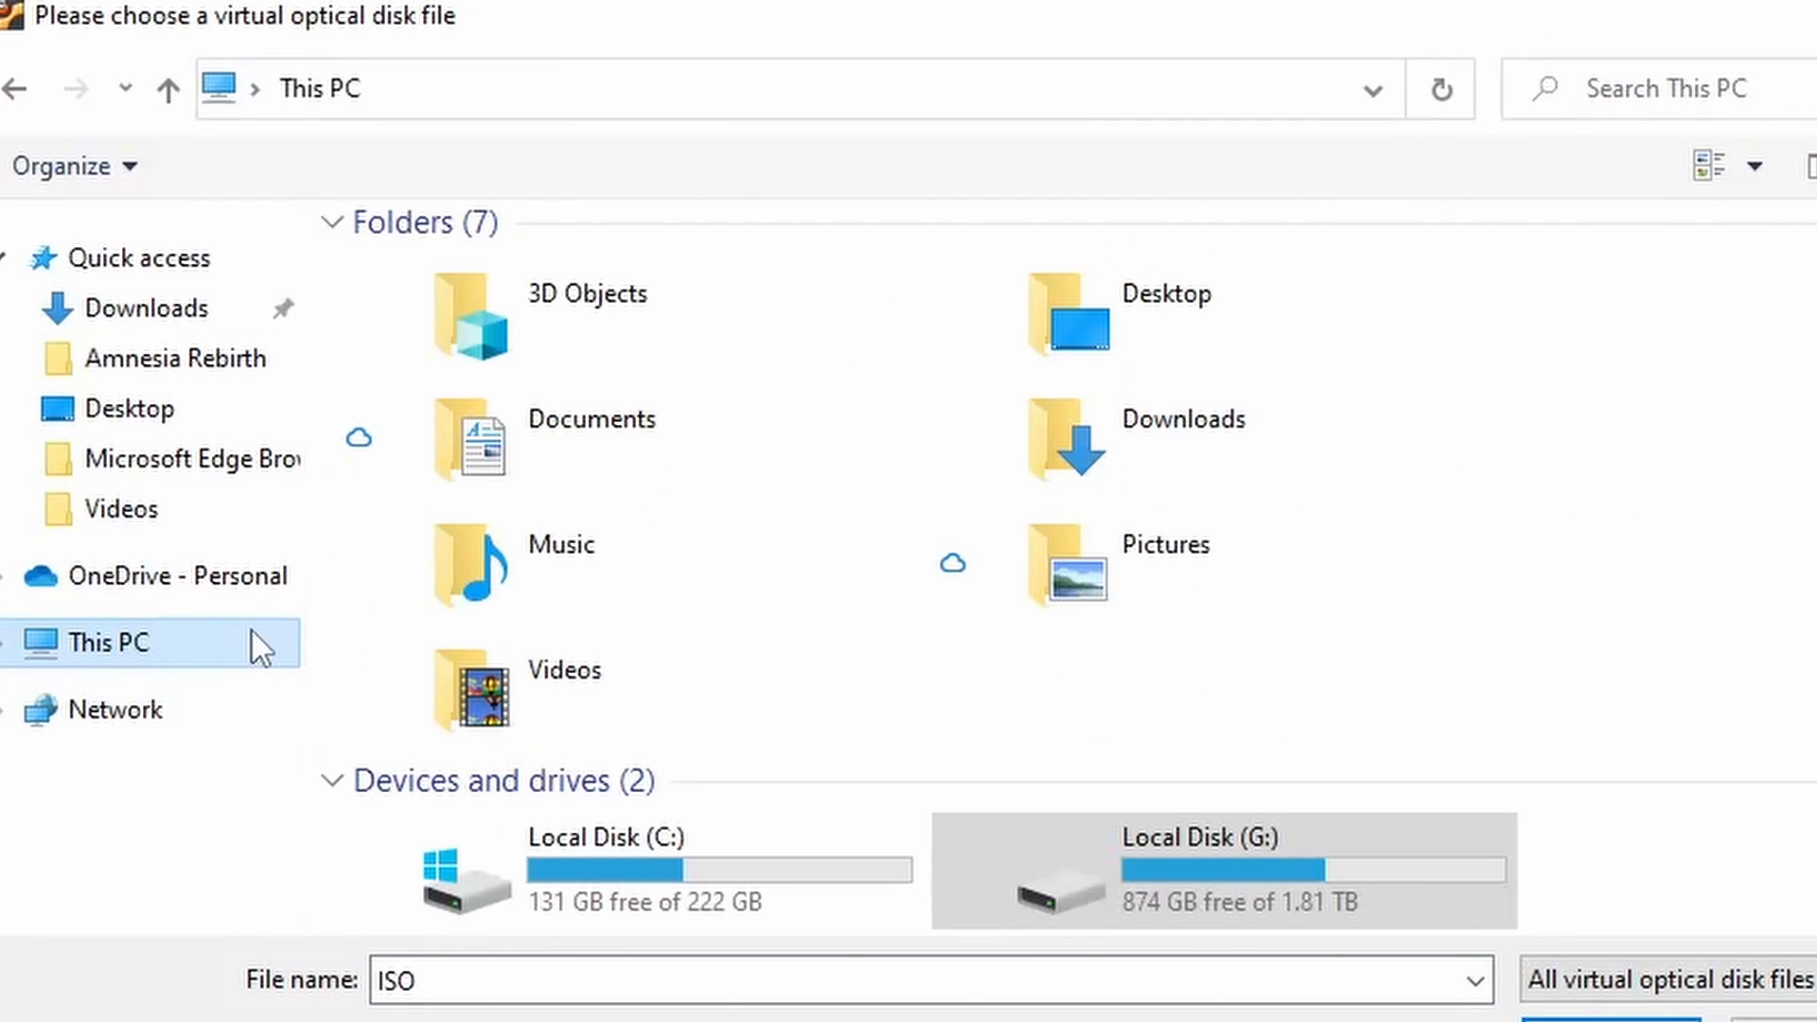
double_click(1159, 852)
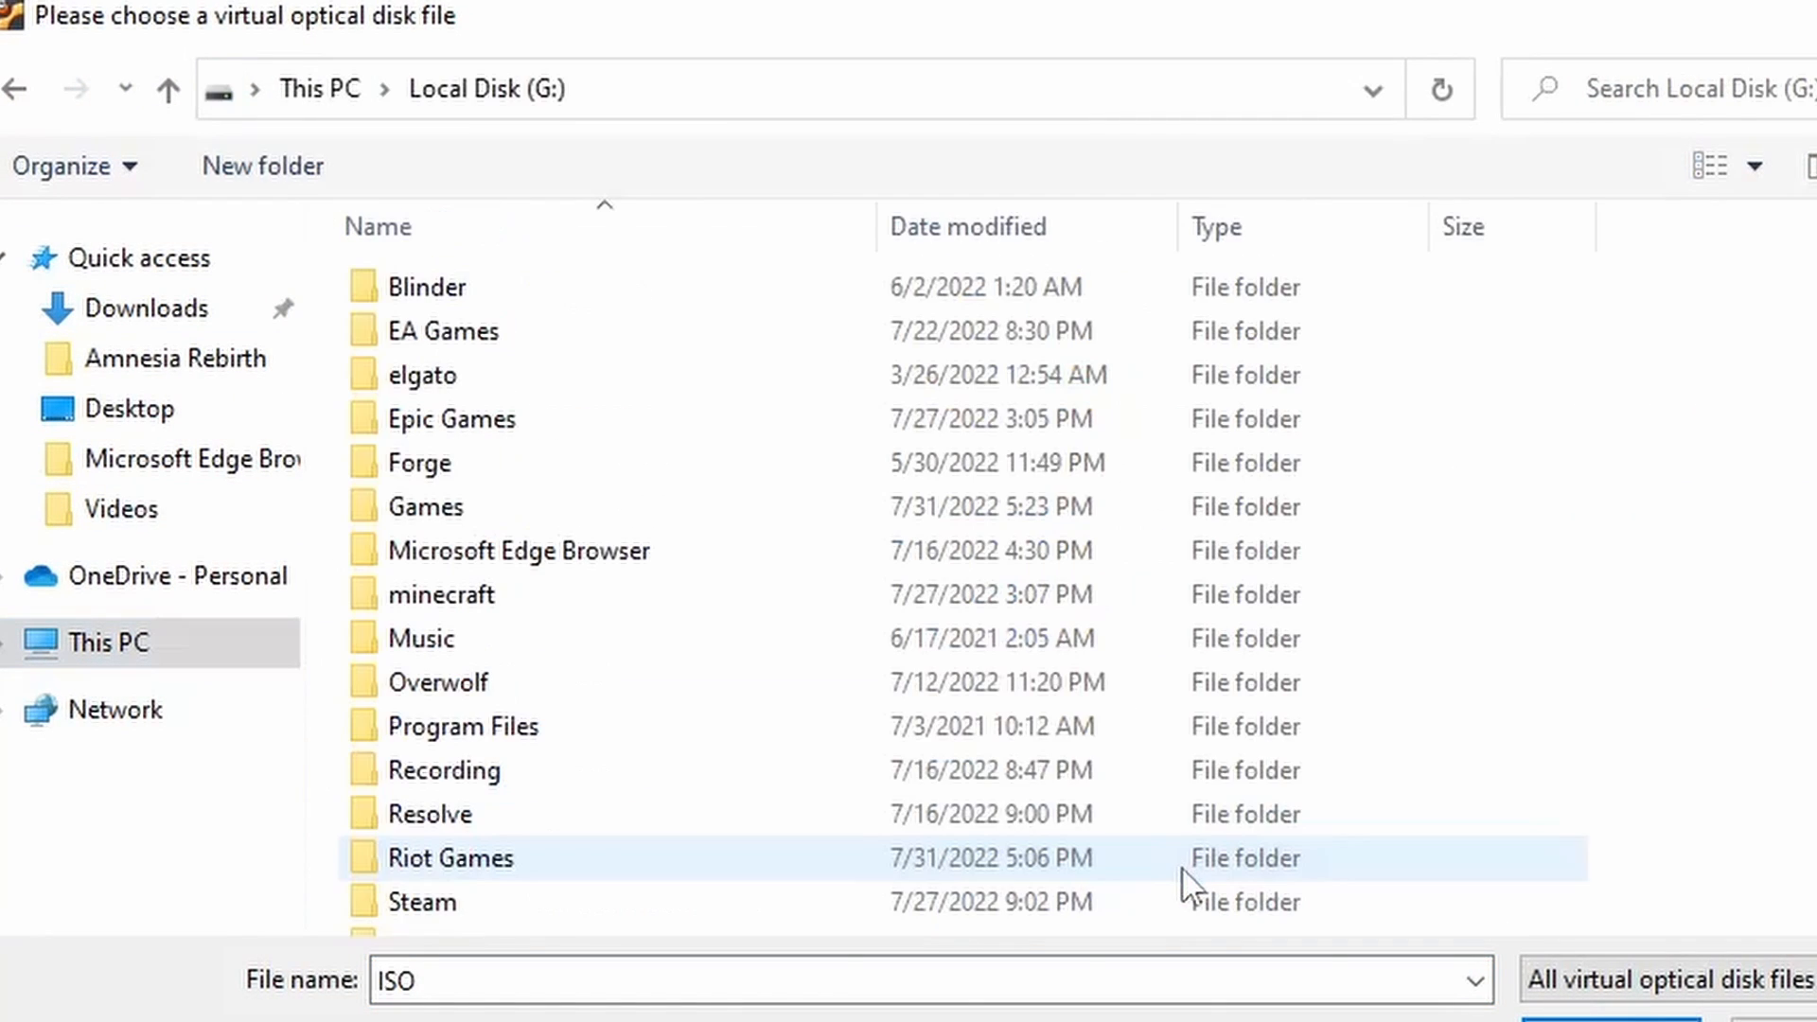
double_click(810, 557)
click(549, 303)
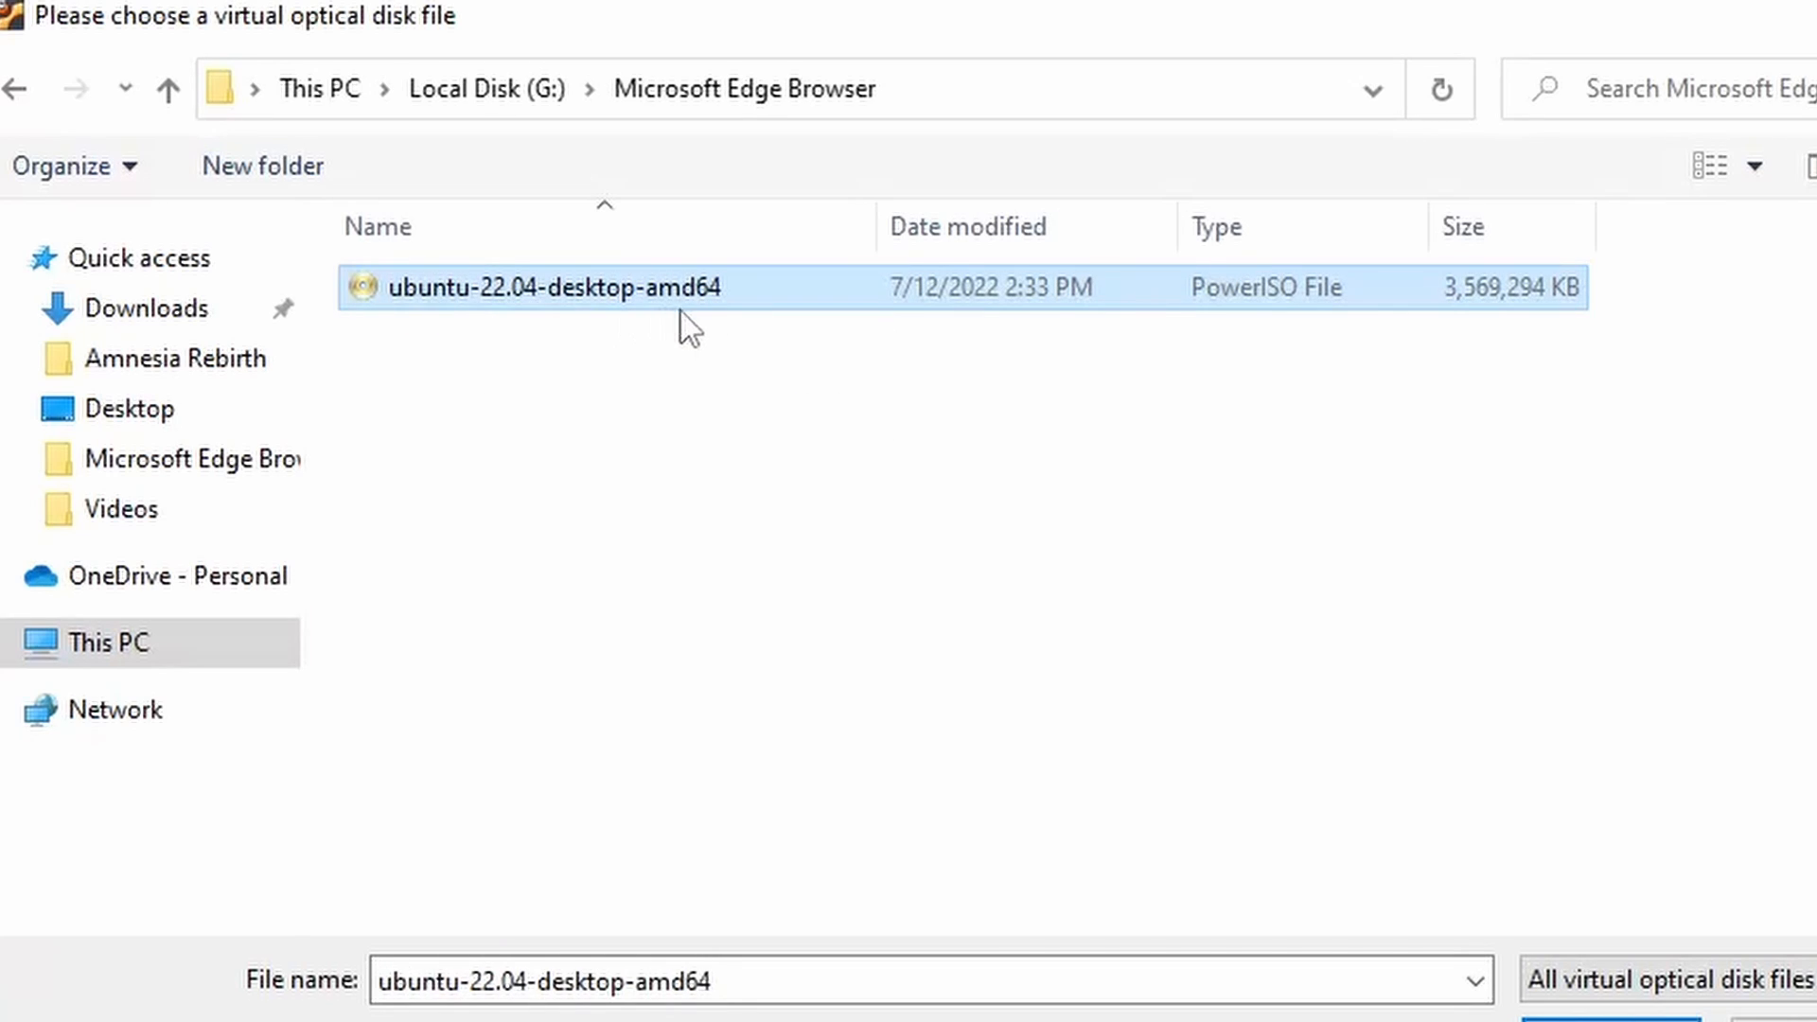
click(1609, 1019)
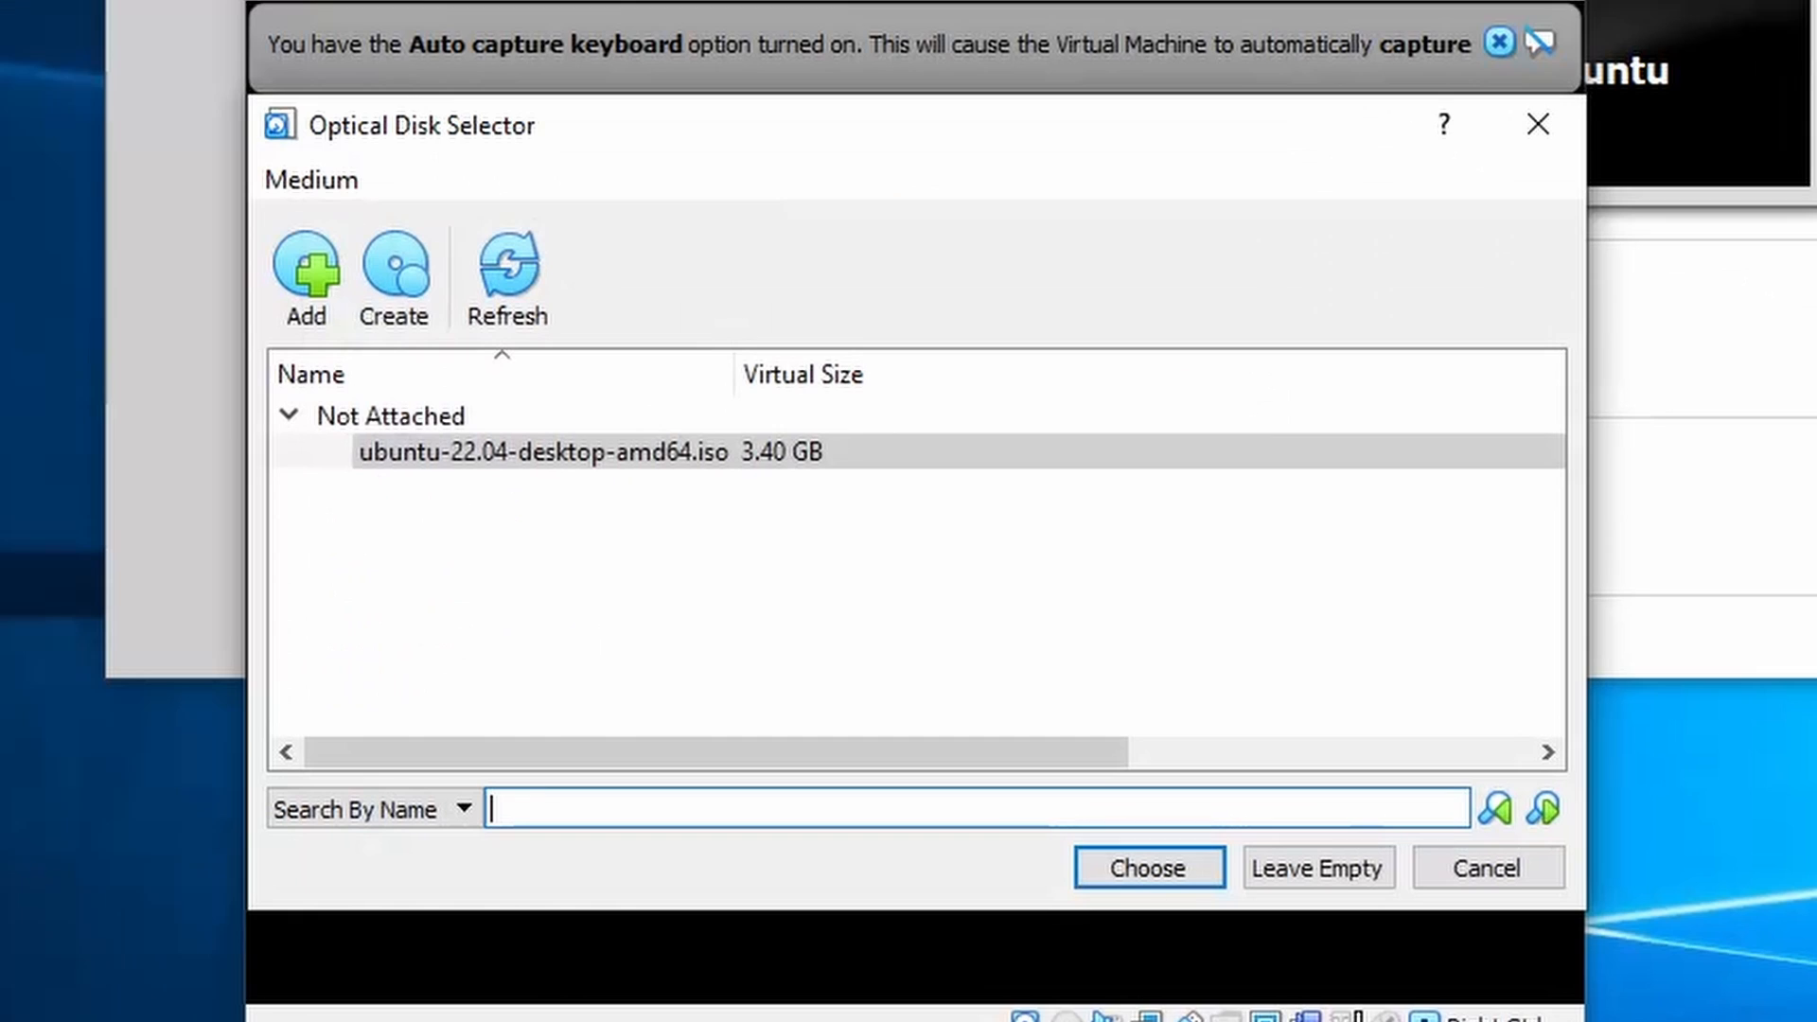
- Boot the VM from the Ubuntu ISO into the Try or Install Ubuntu entry
click(1154, 882)
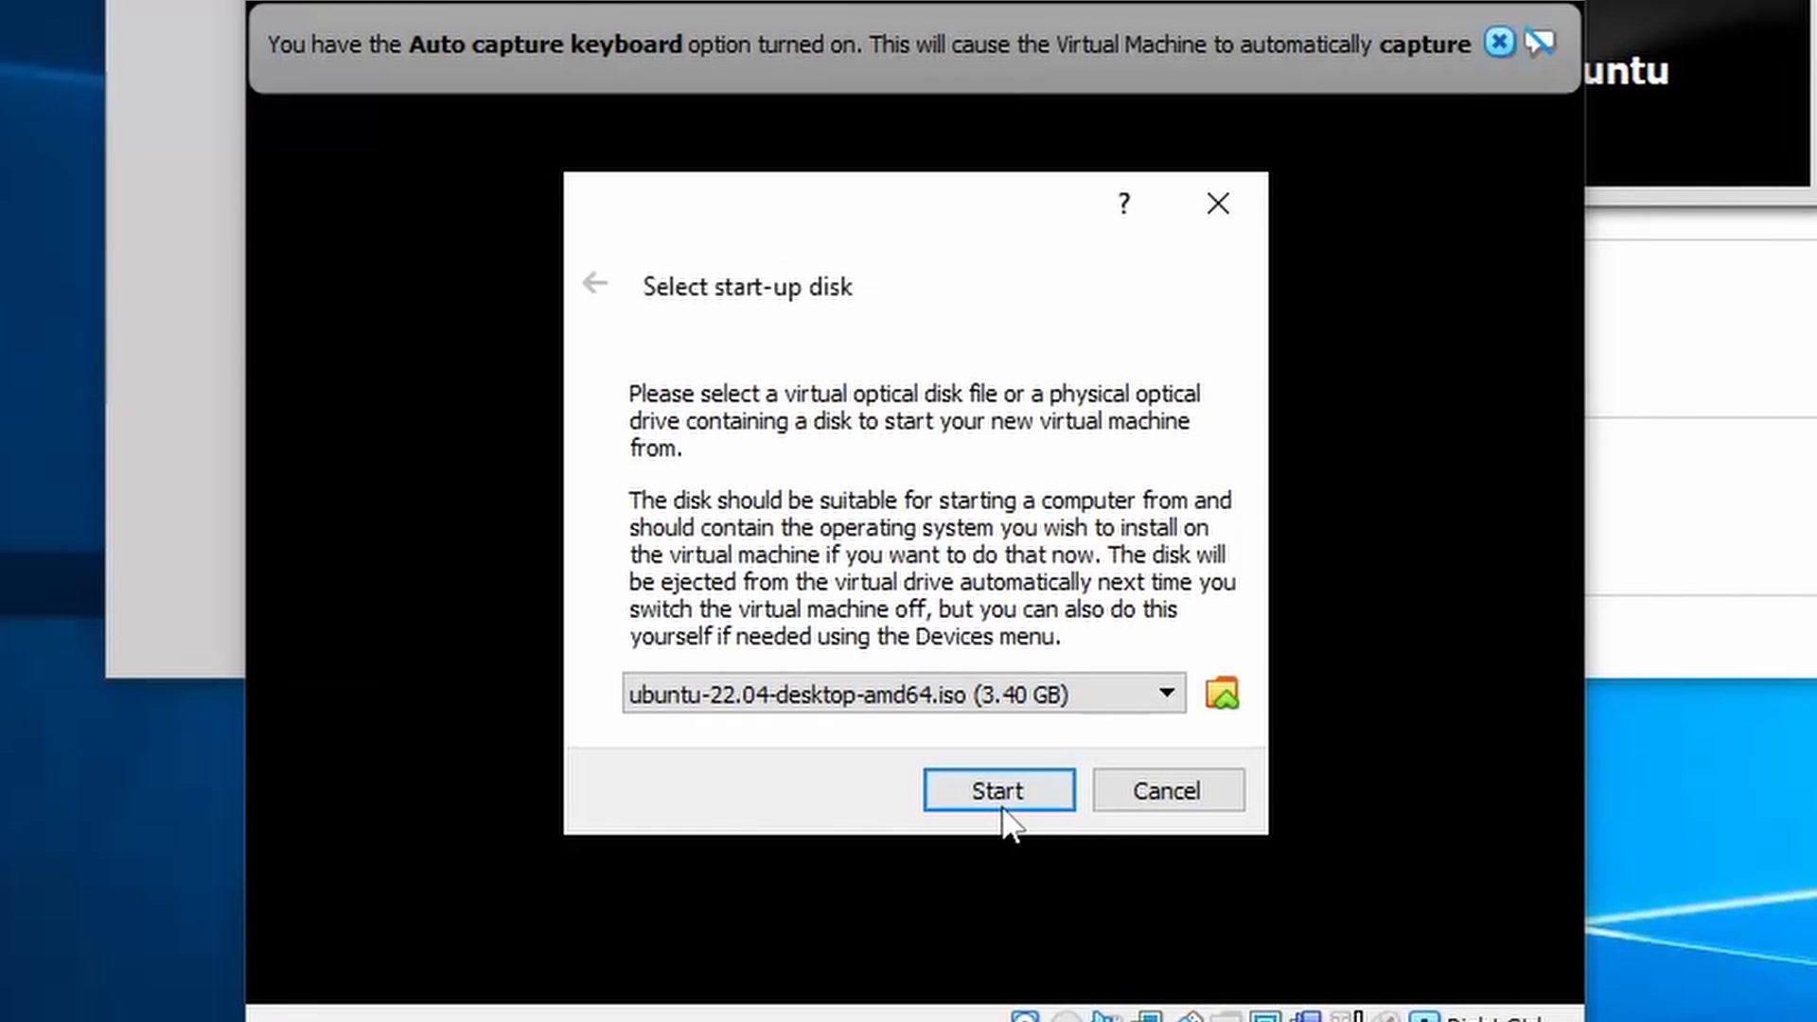
click(998, 791)
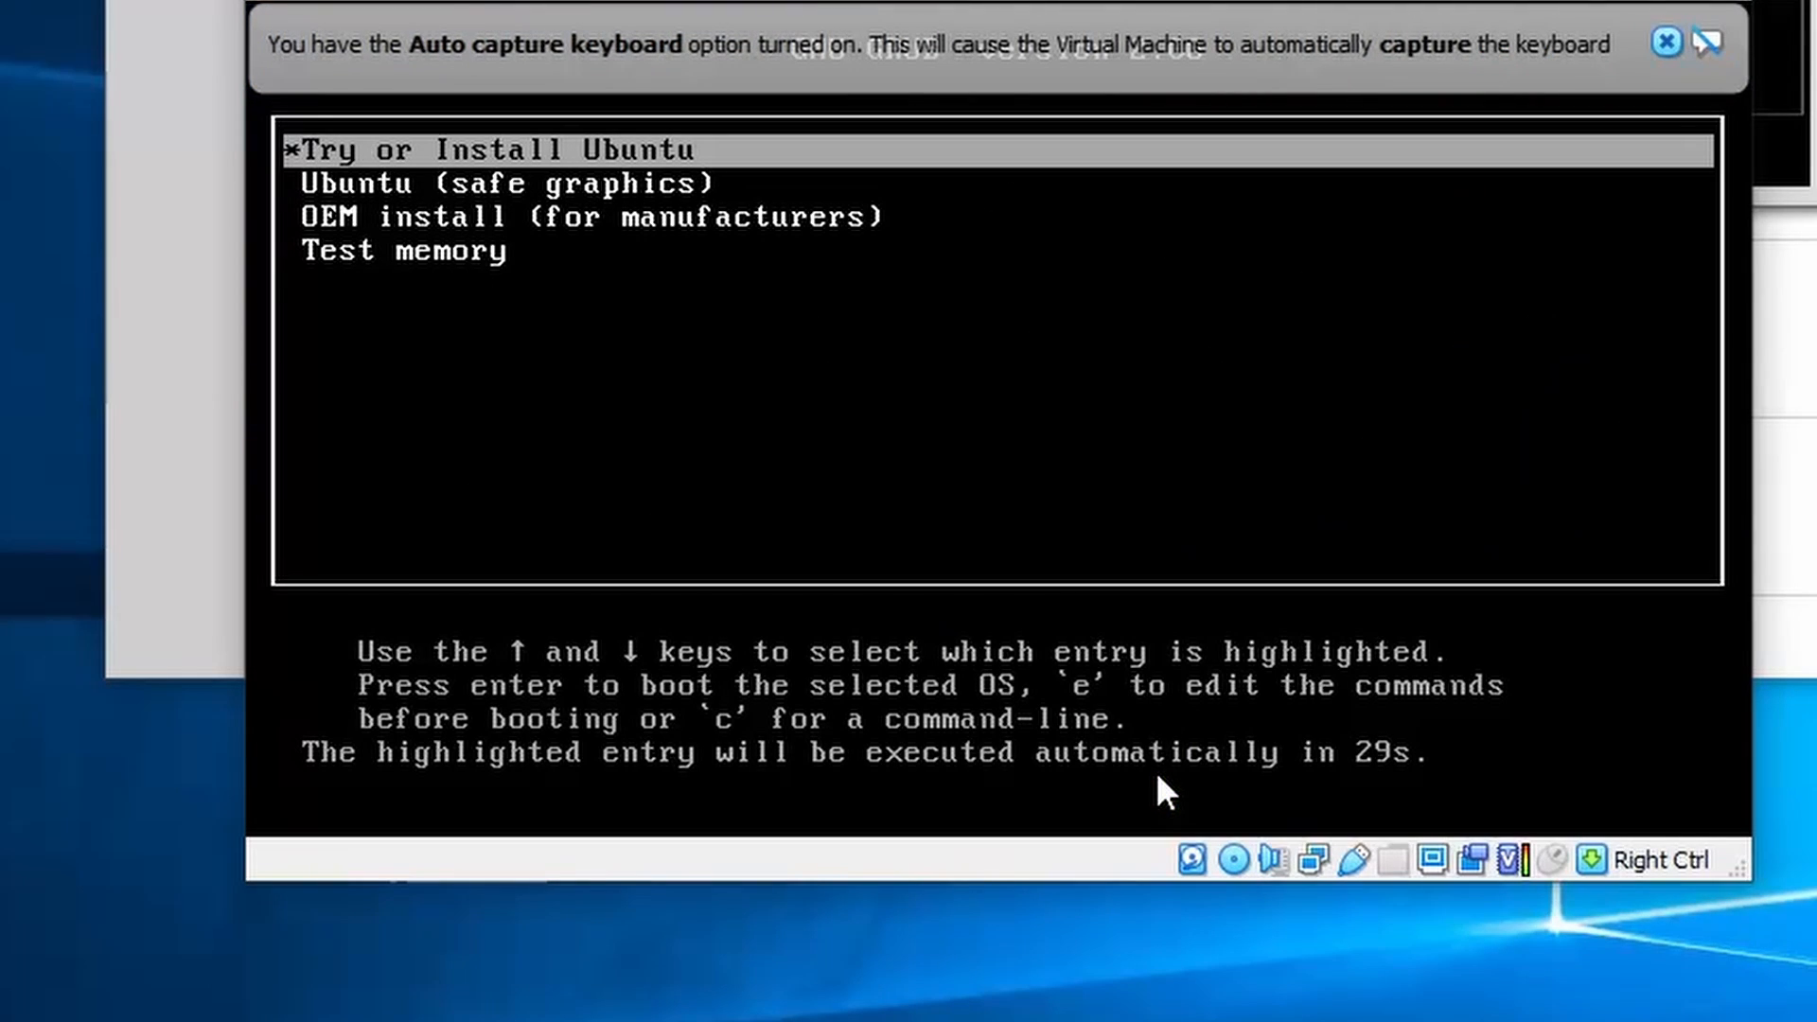
key(Return)
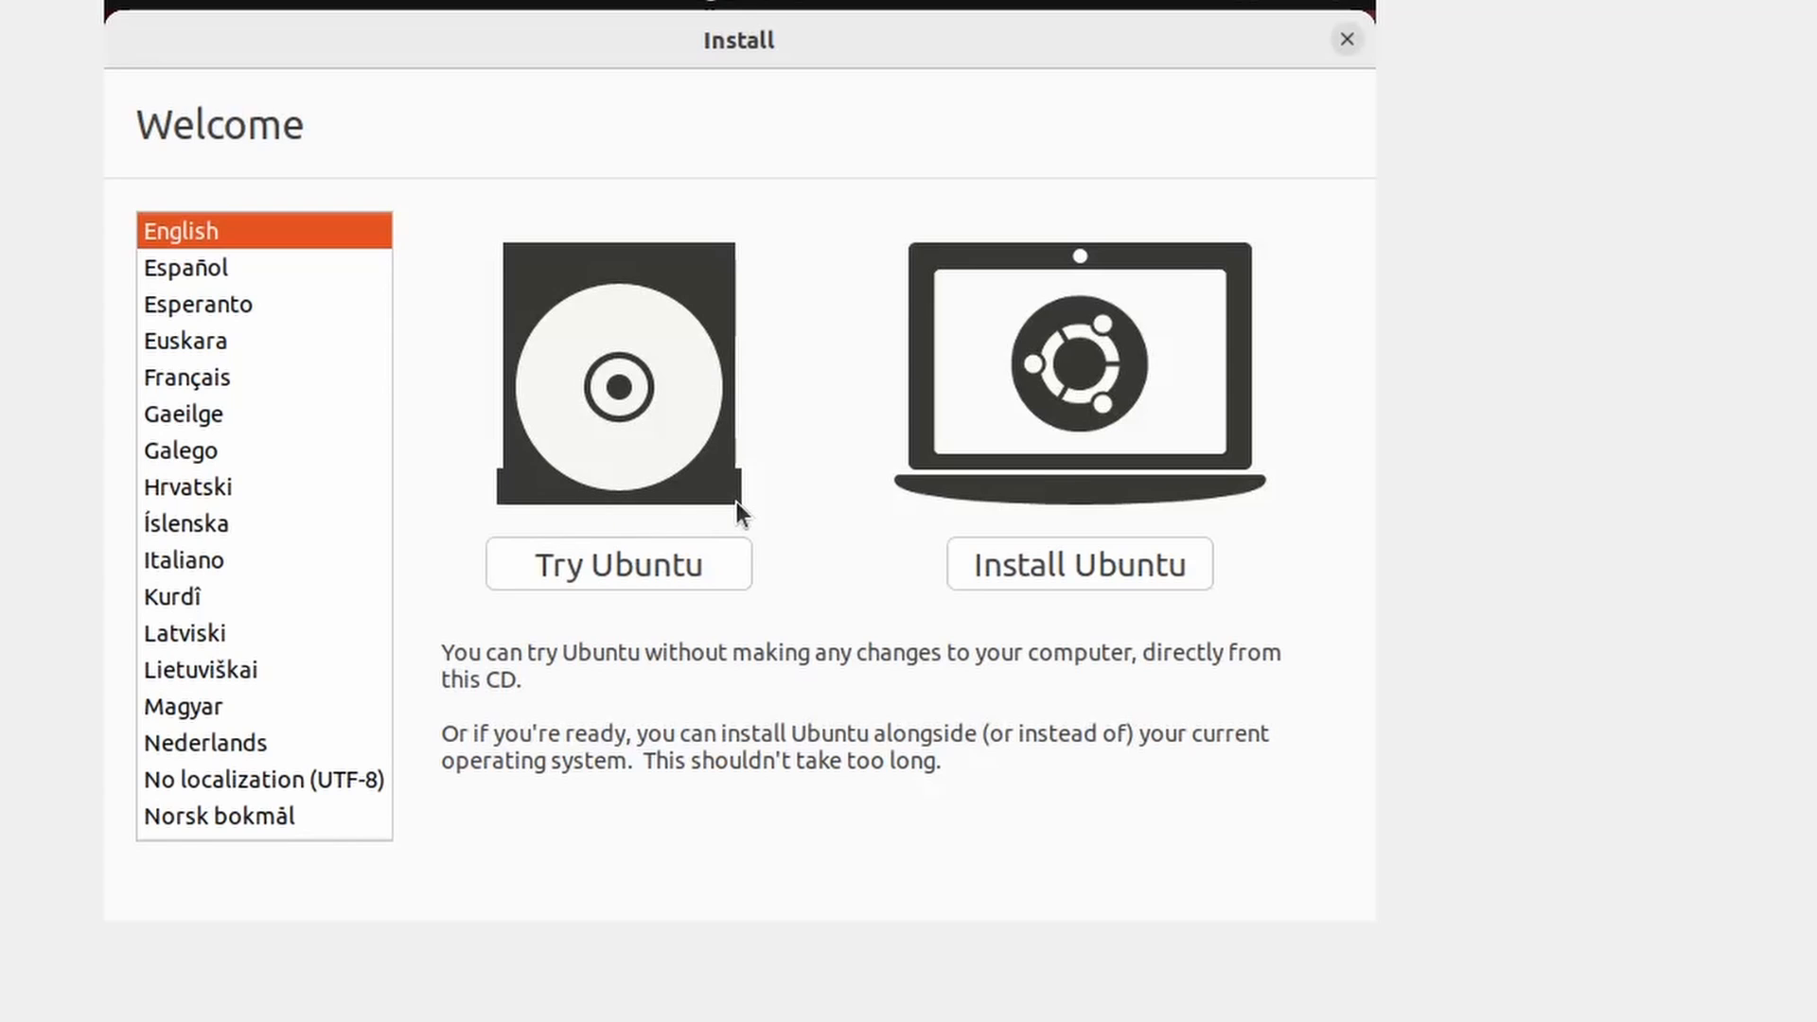
- Begin installing Ubuntu in English and accept the English (US) keyboard layout
click(1045, 576)
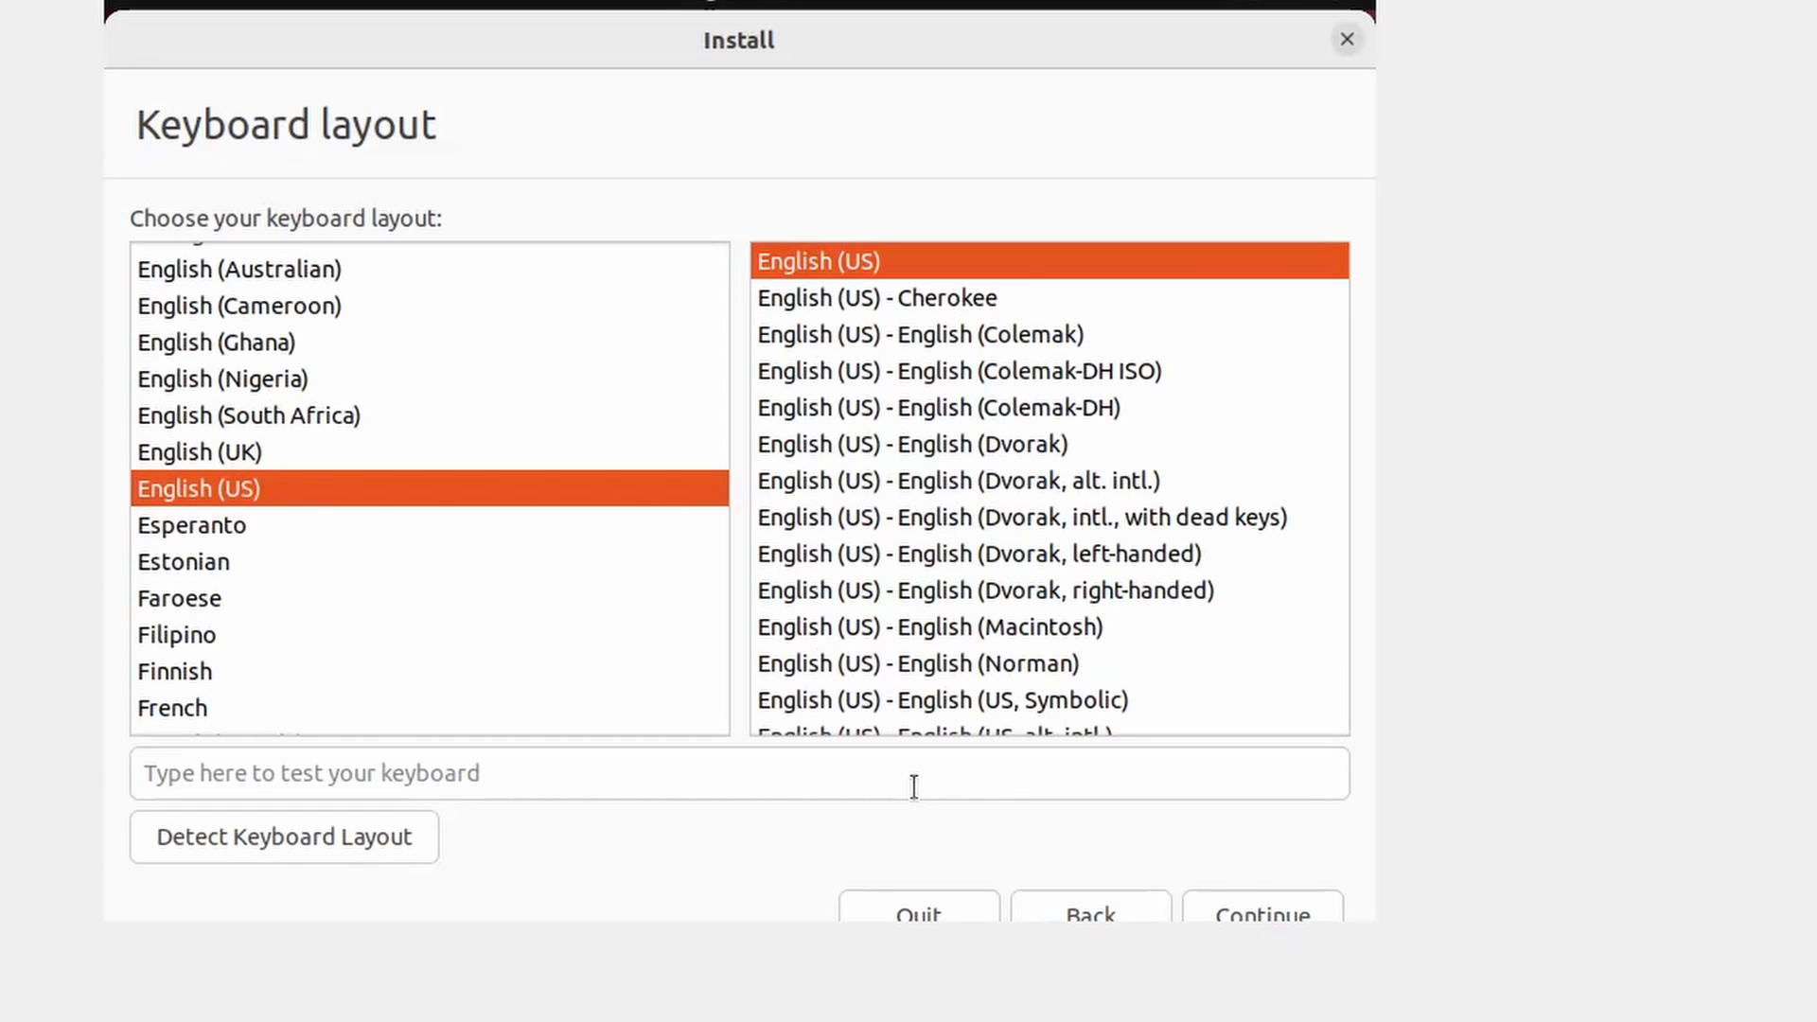
click(1052, 918)
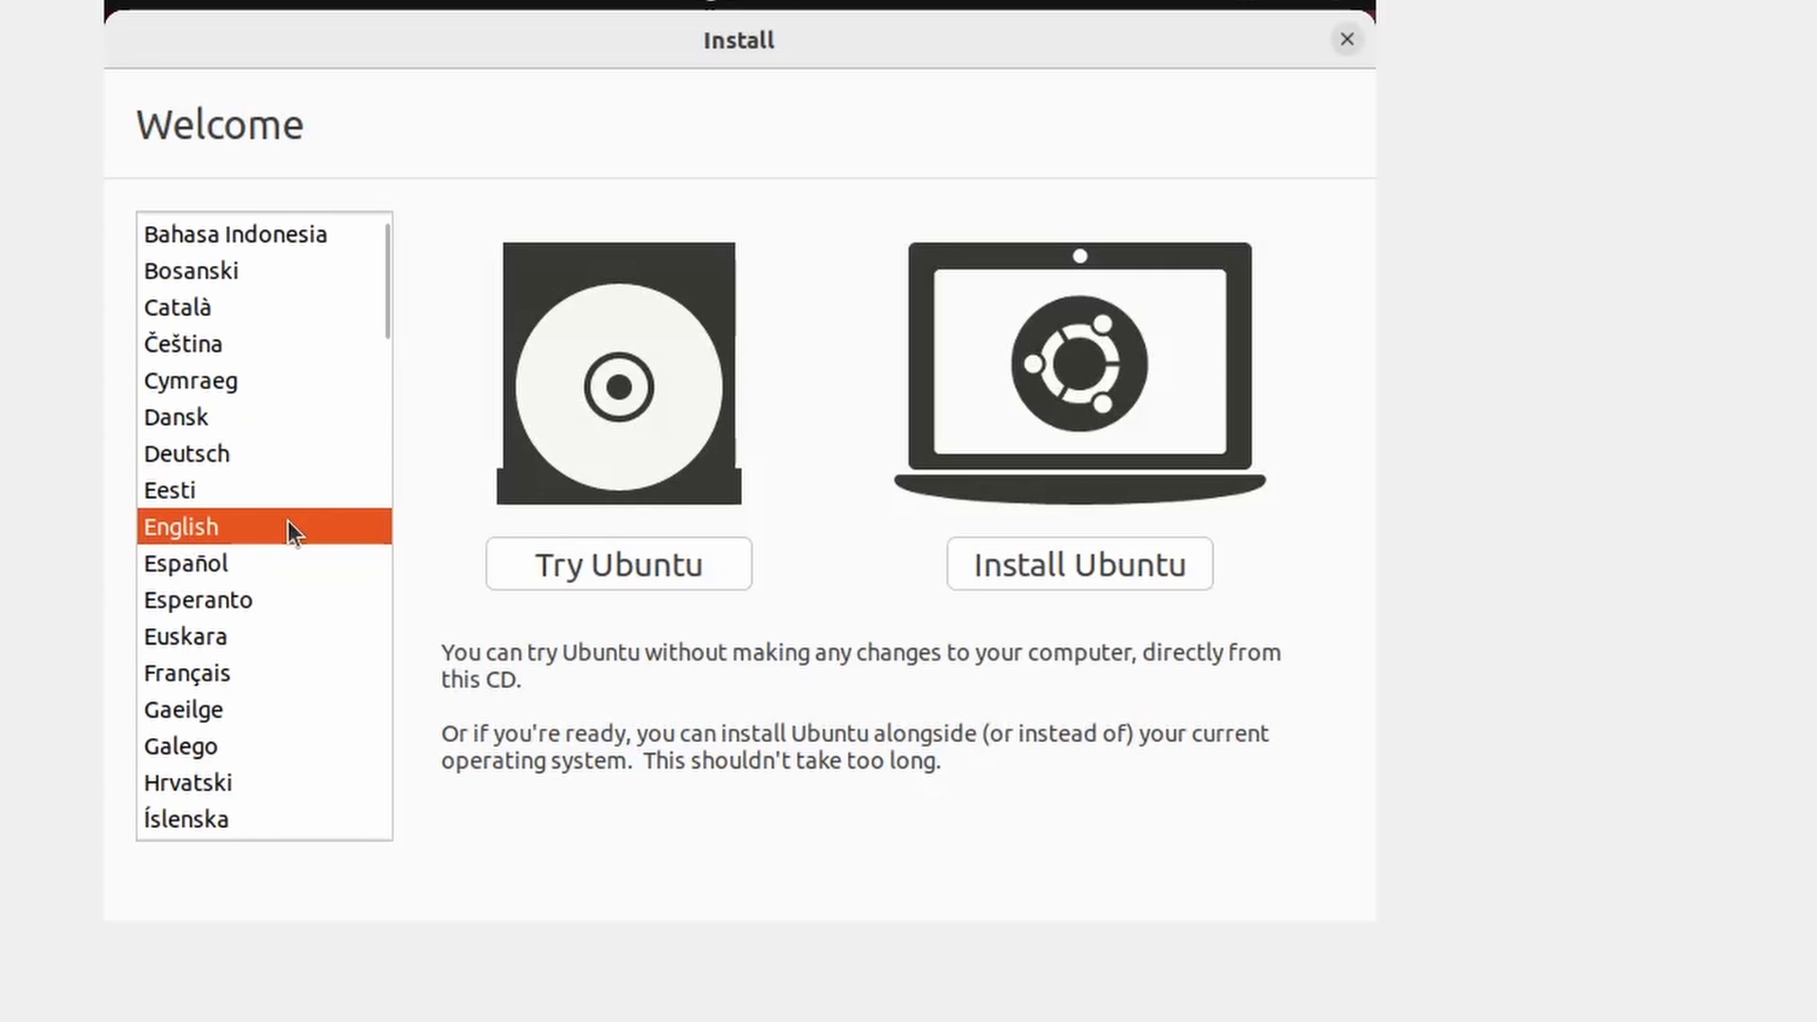
click(1009, 570)
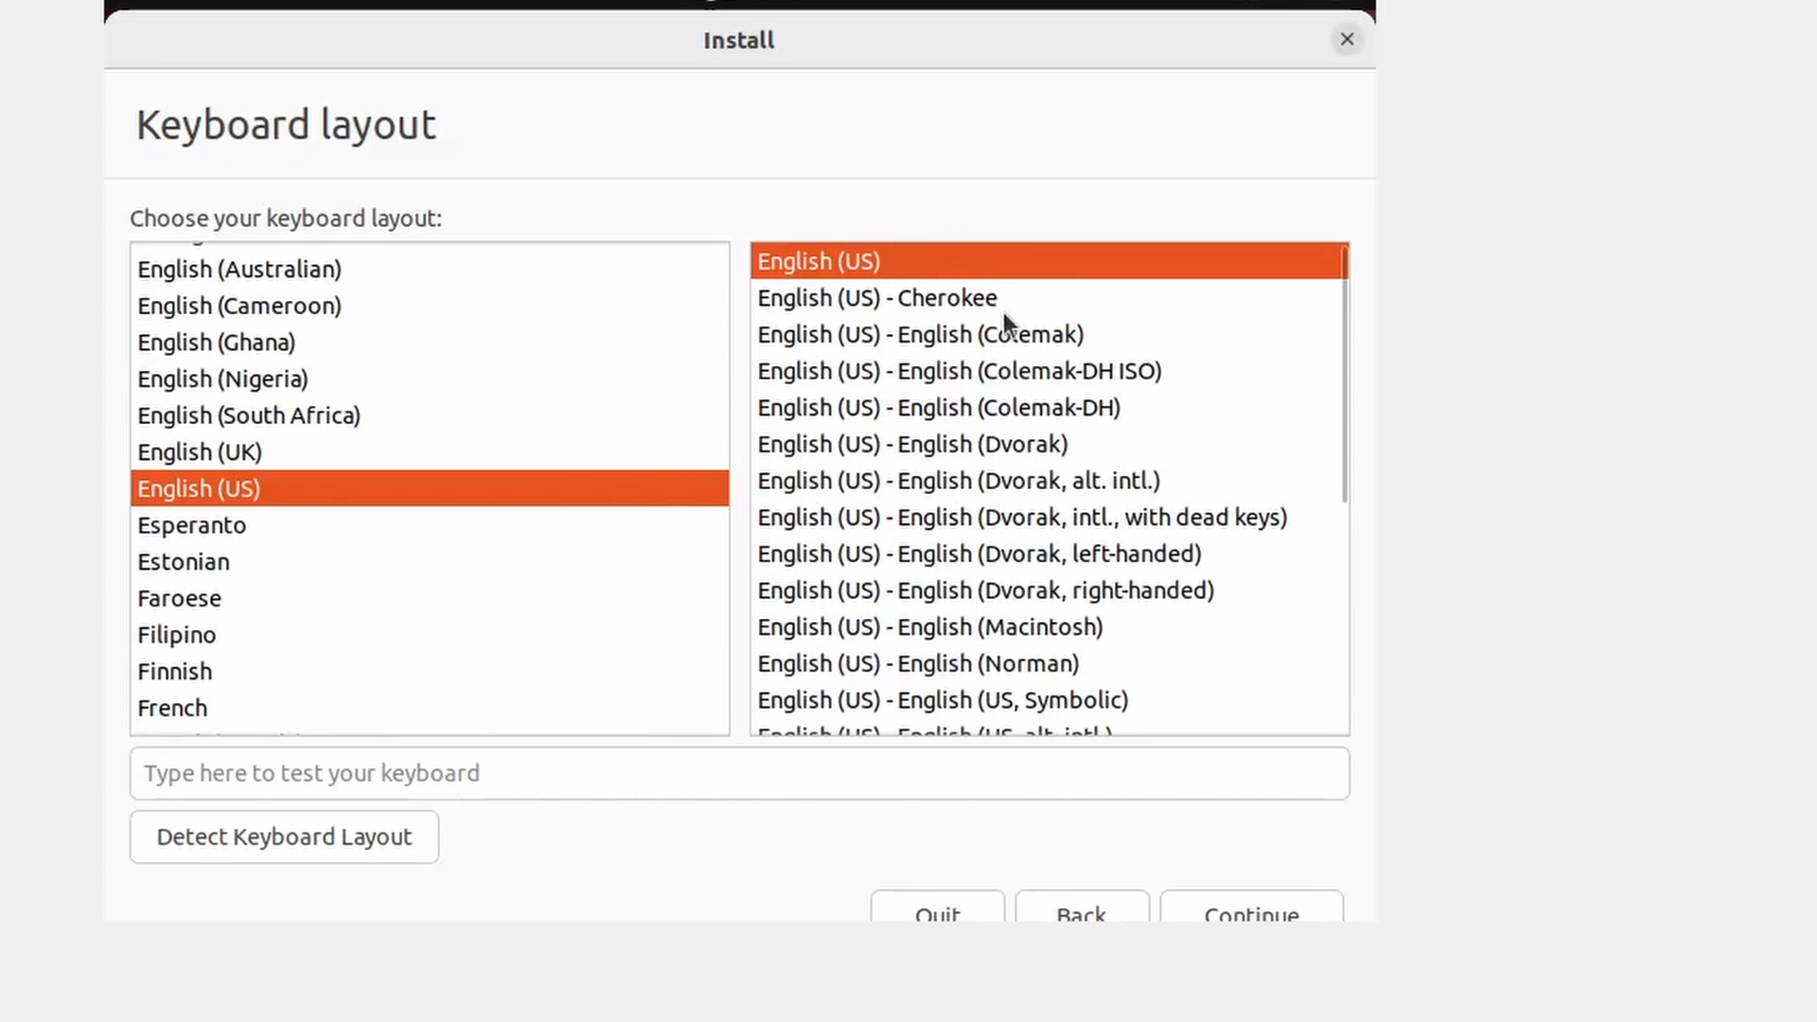
click(1263, 916)
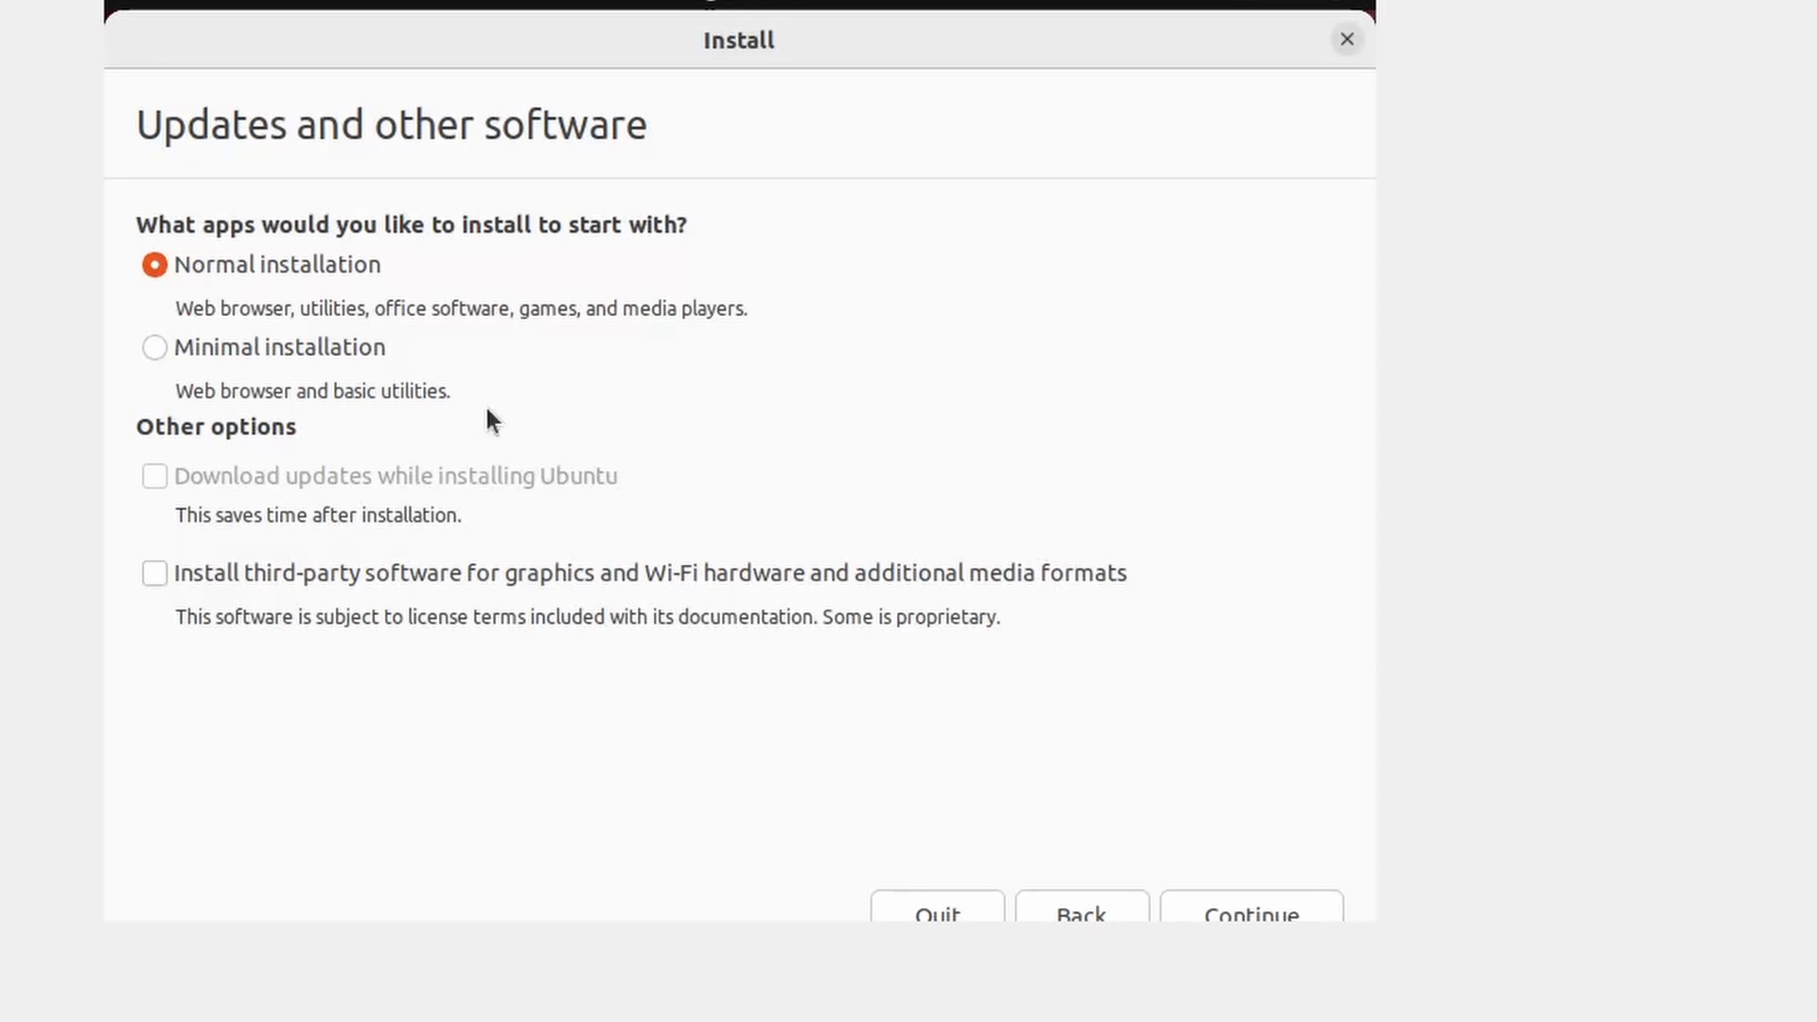
- Keep Normal installation on Updates and other software and continue
click(1184, 906)
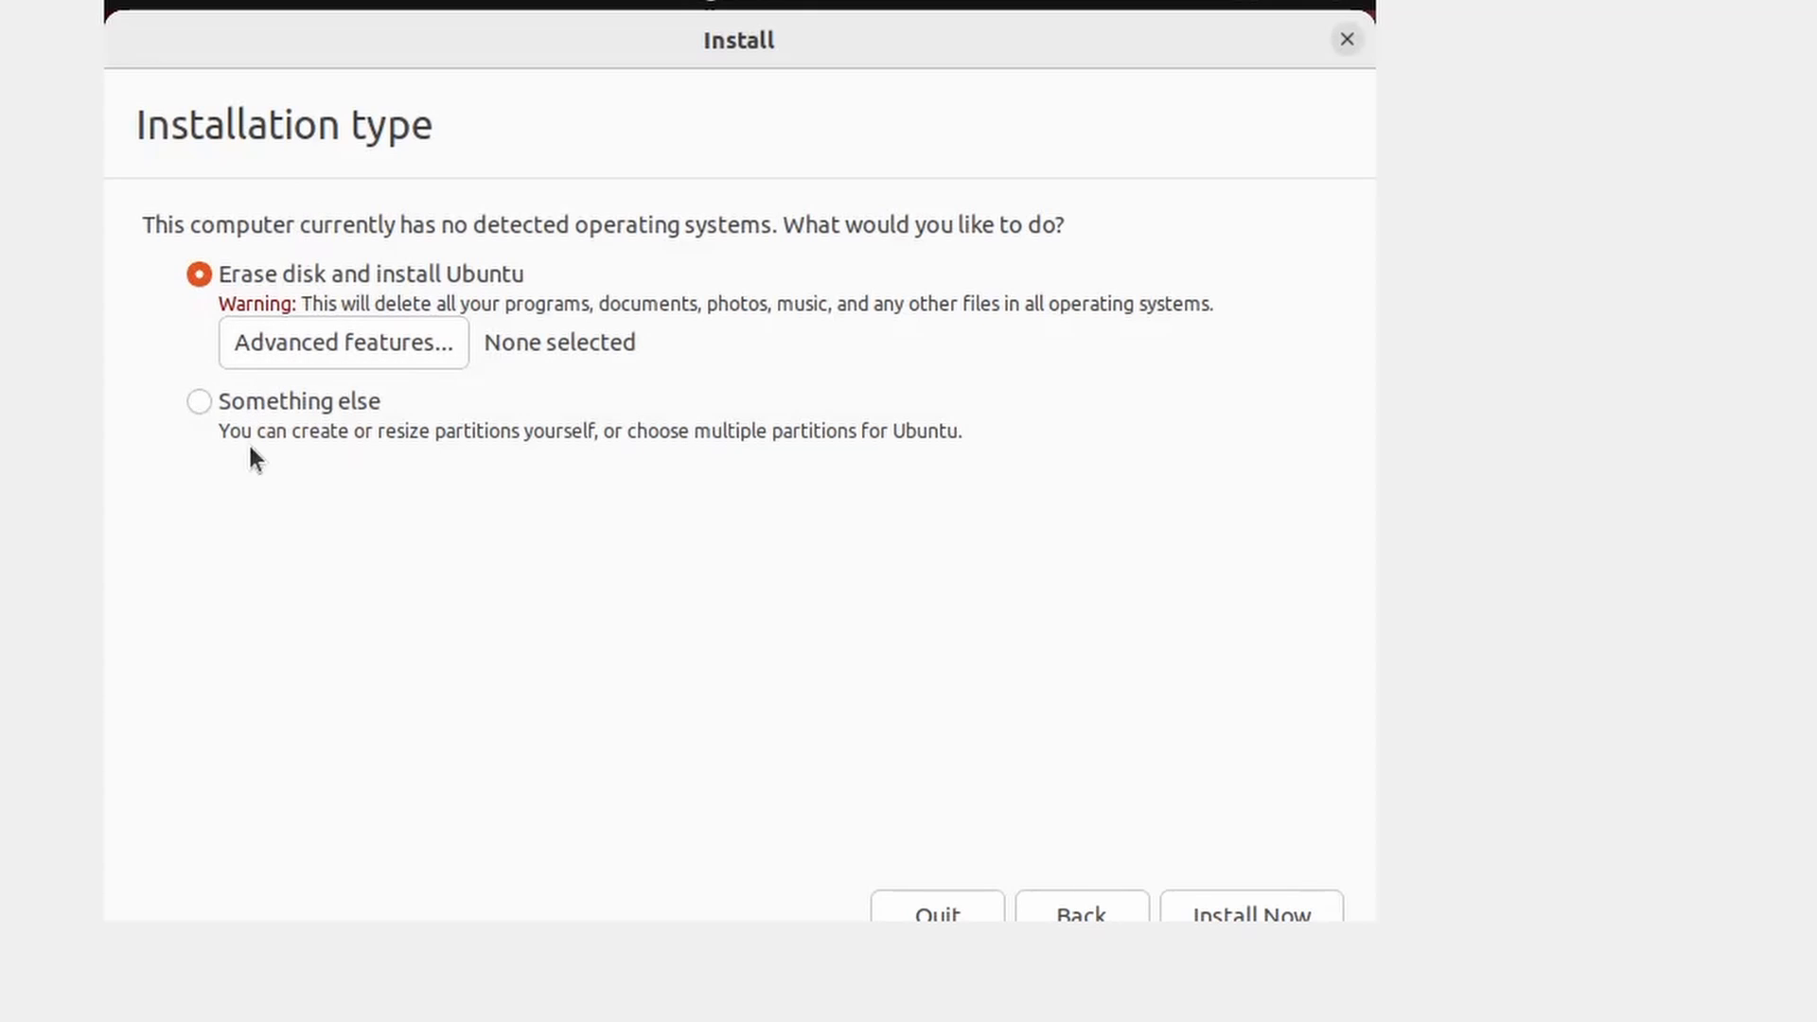
- Choose Erase disk and install Ubuntu, leaving no advanced disk features selected
click(289, 401)
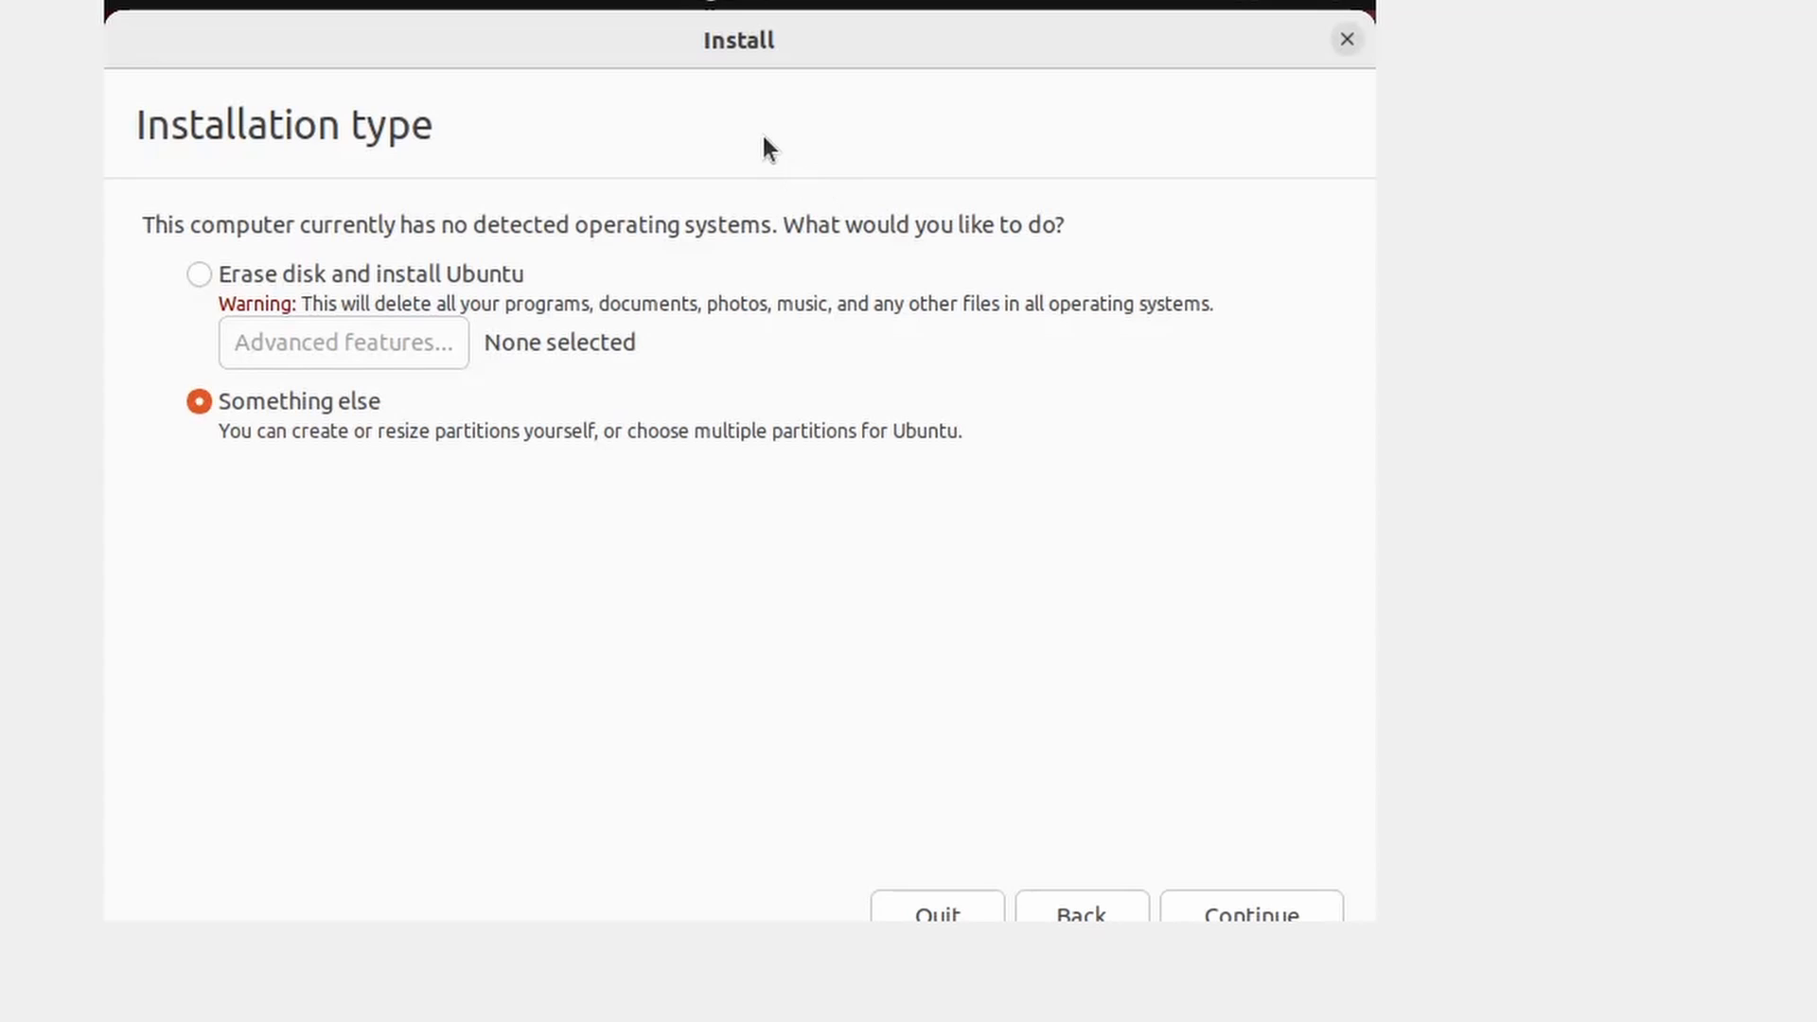
click(370, 286)
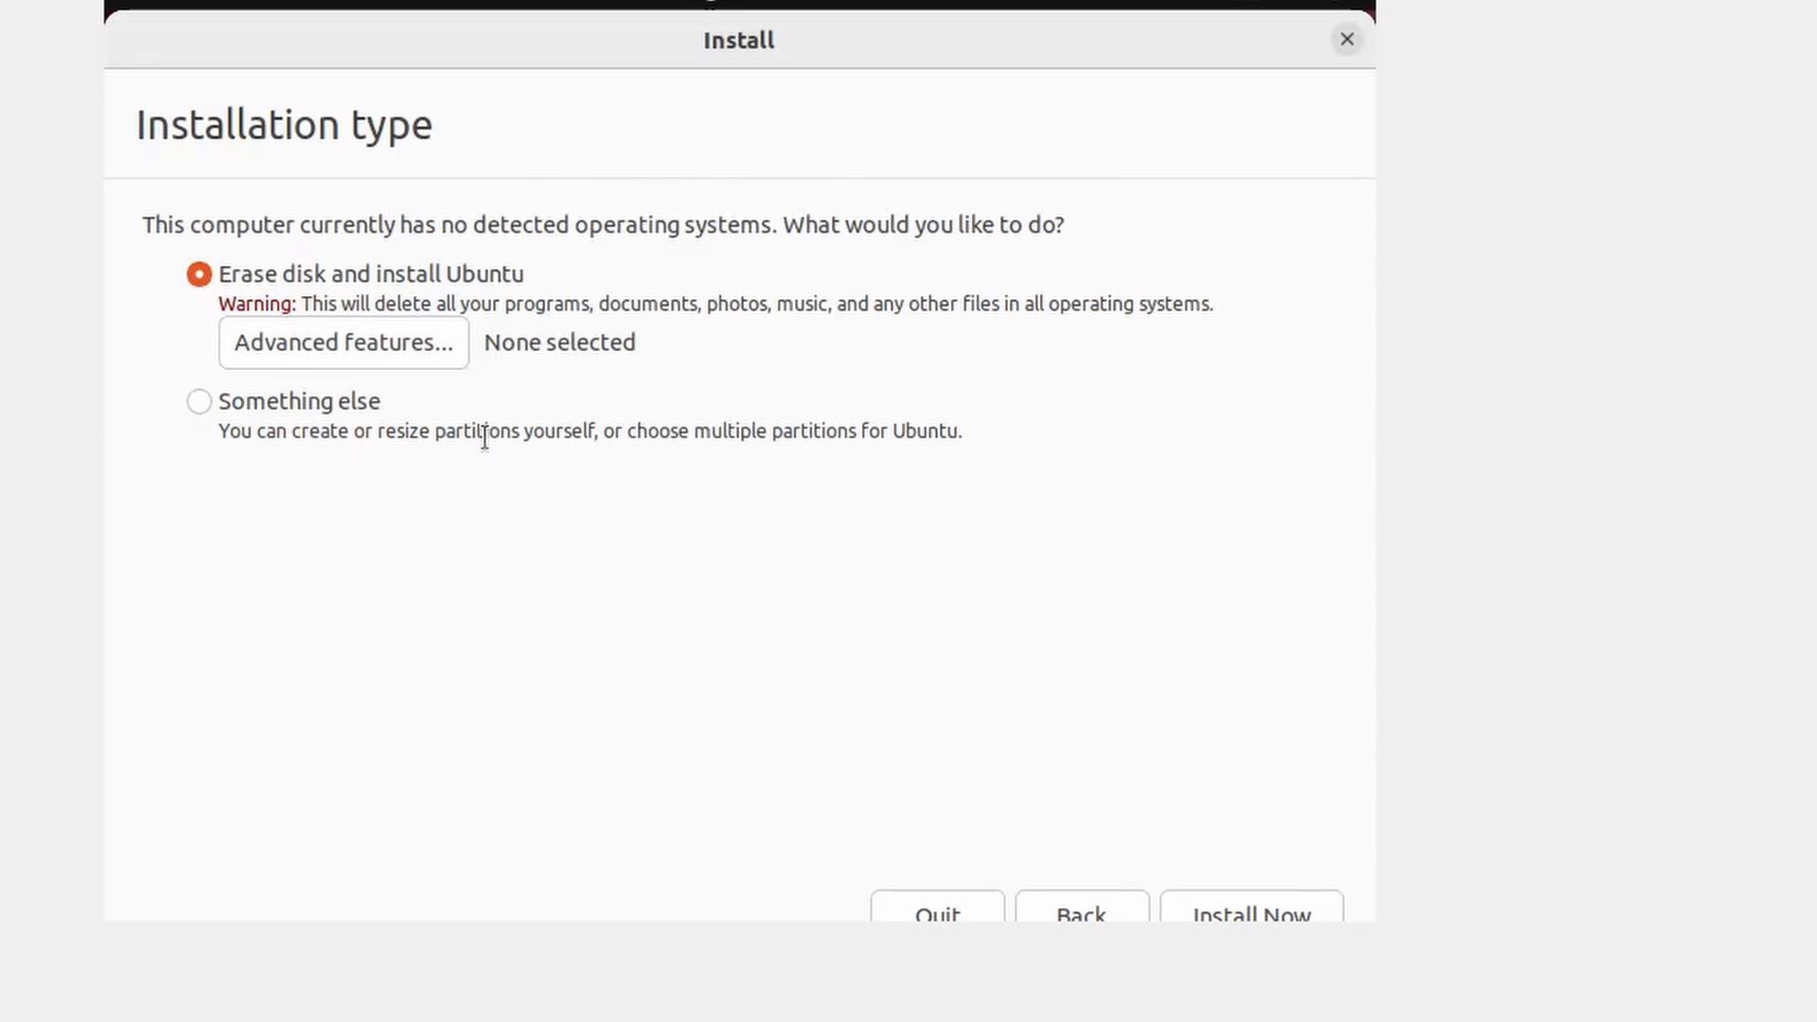
click(403, 341)
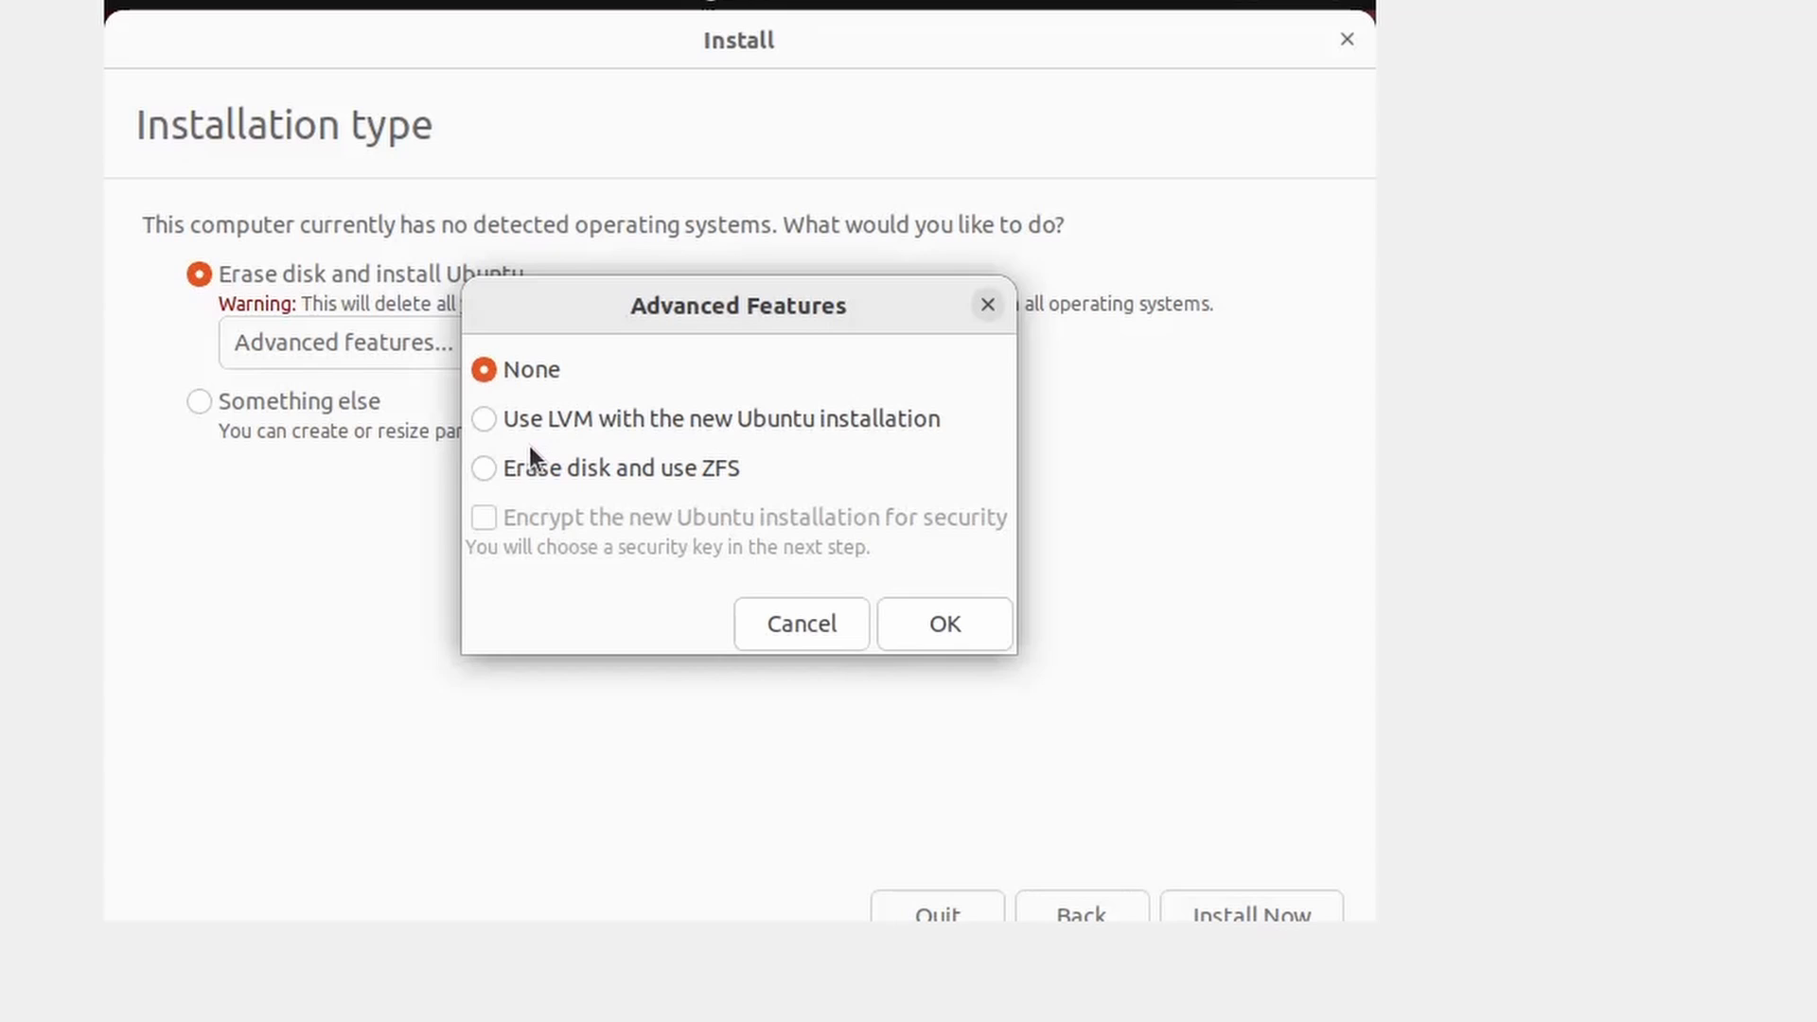
click(764, 627)
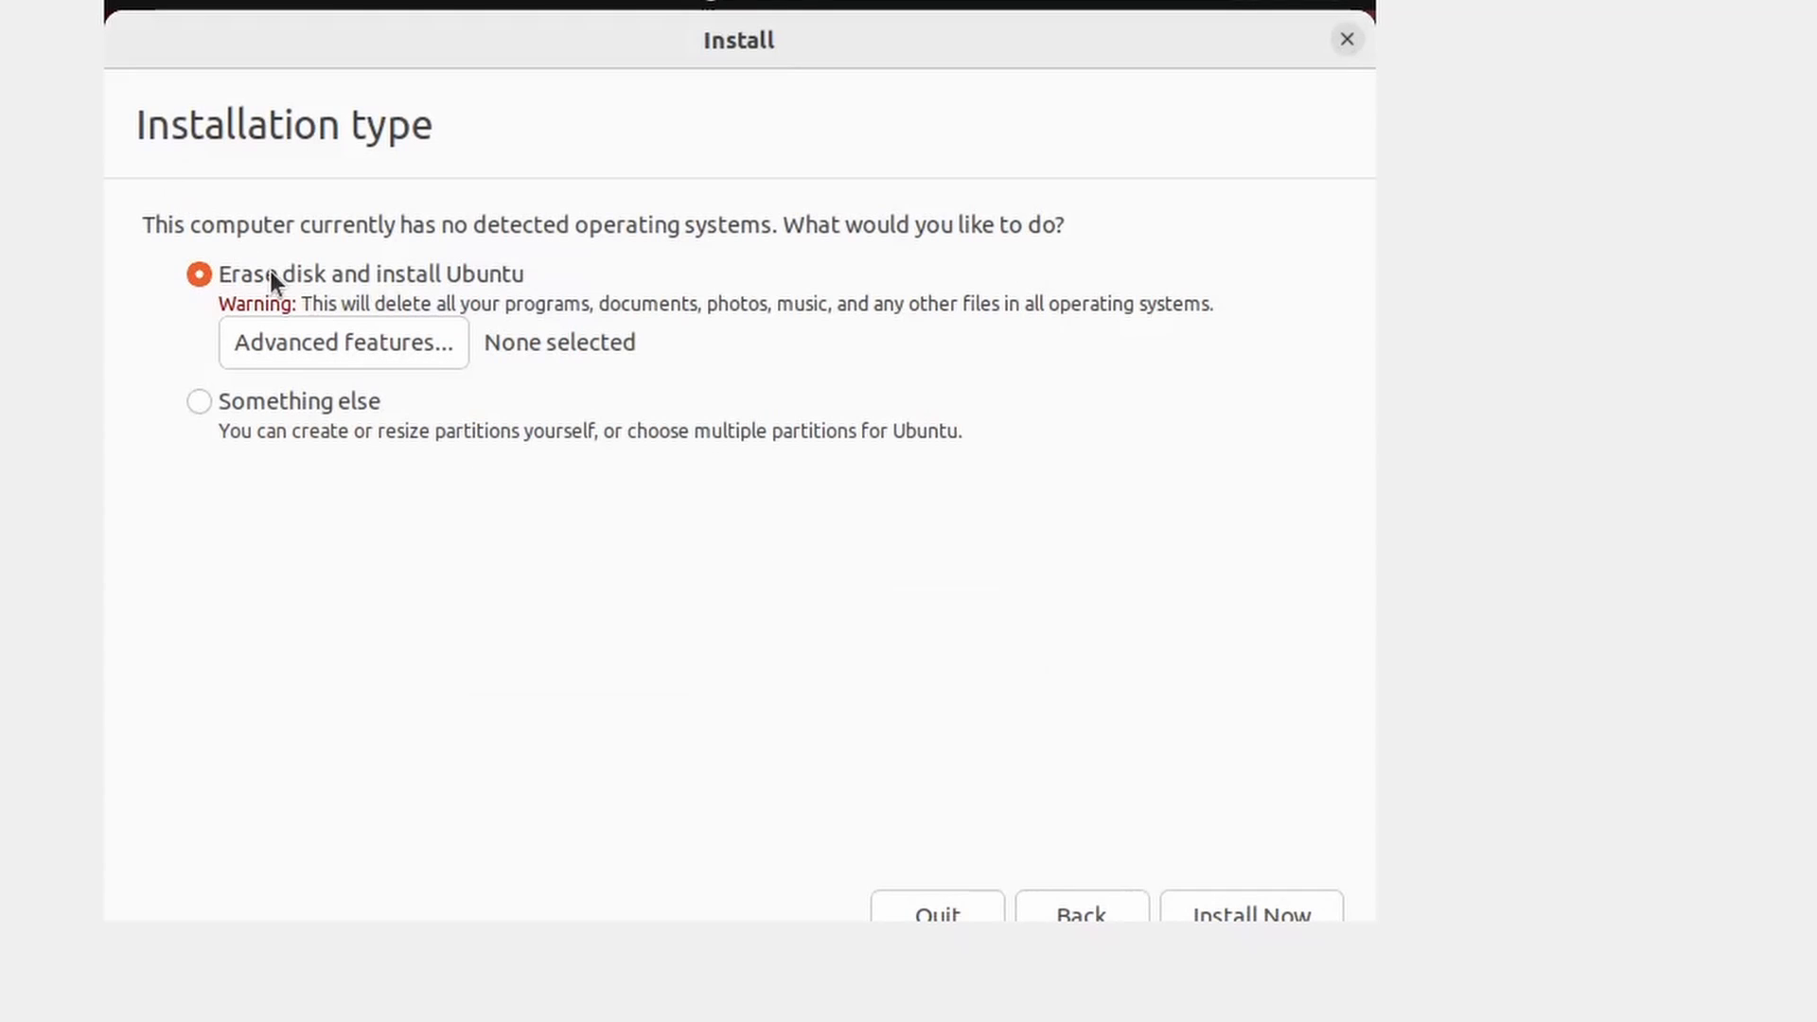
- Click Install Now and confirm writing the partition changes to disk
click(1226, 913)
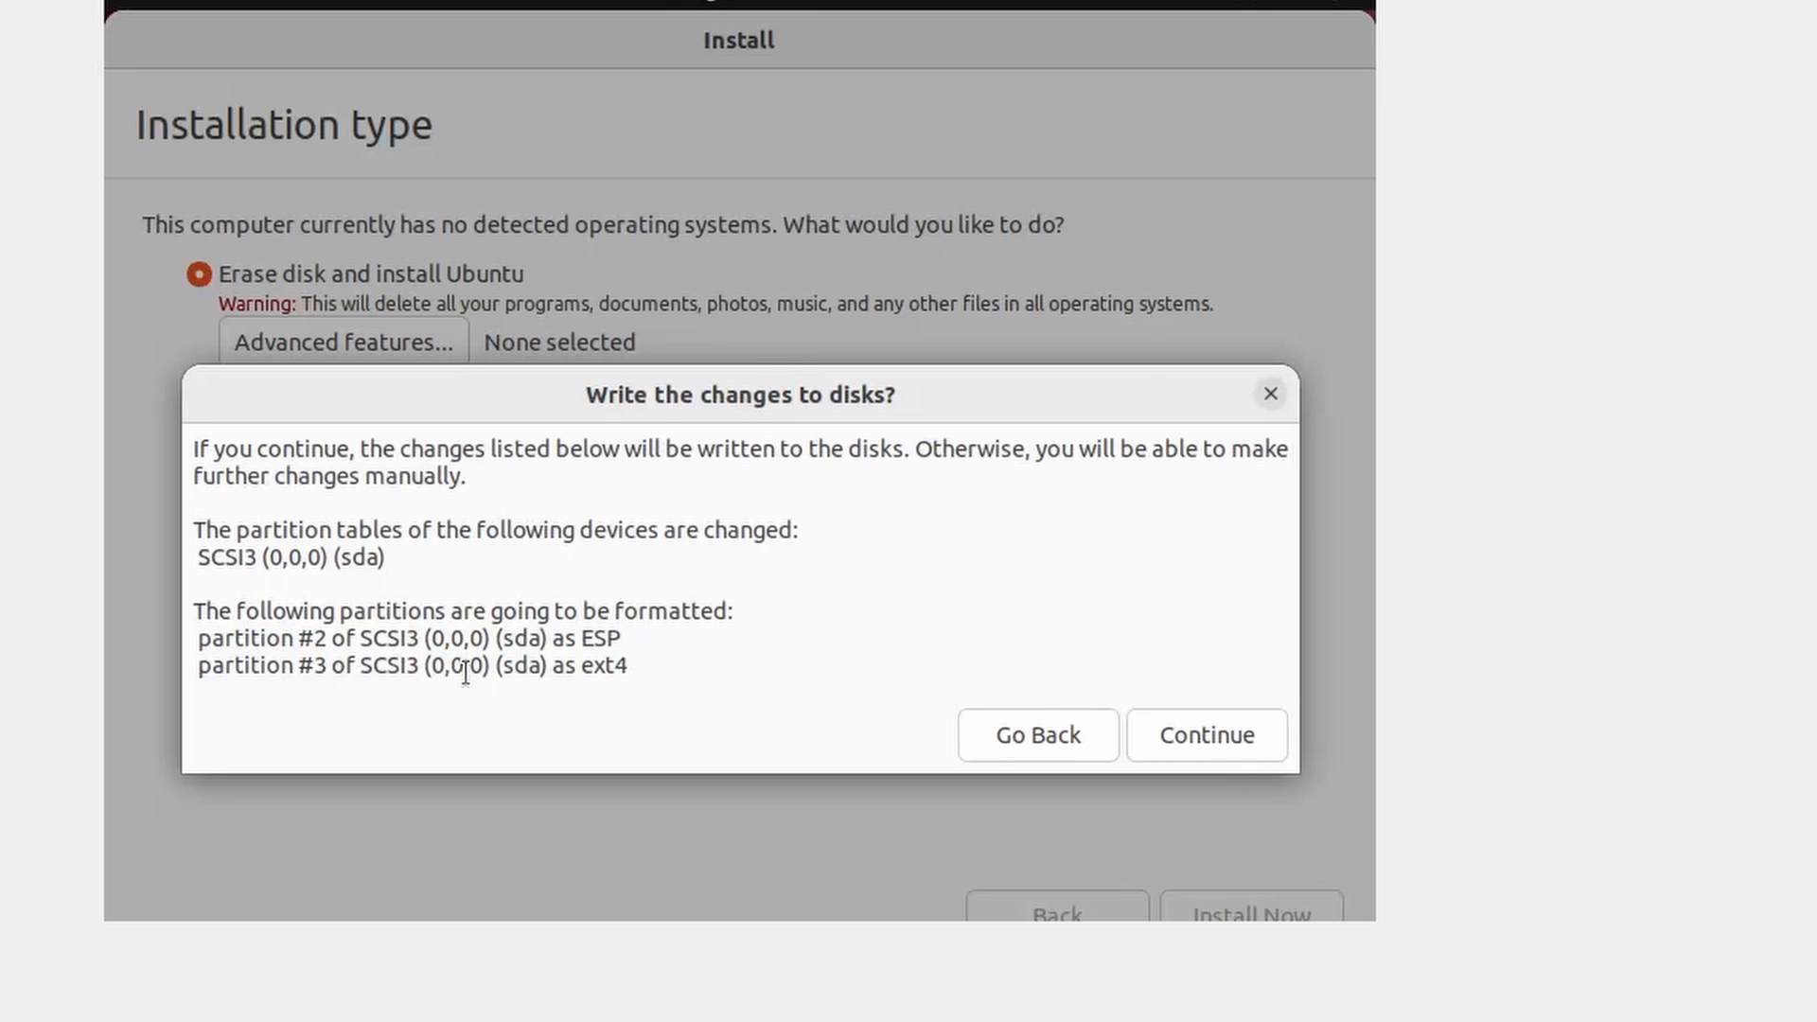
drag(719, 678, 155, 628)
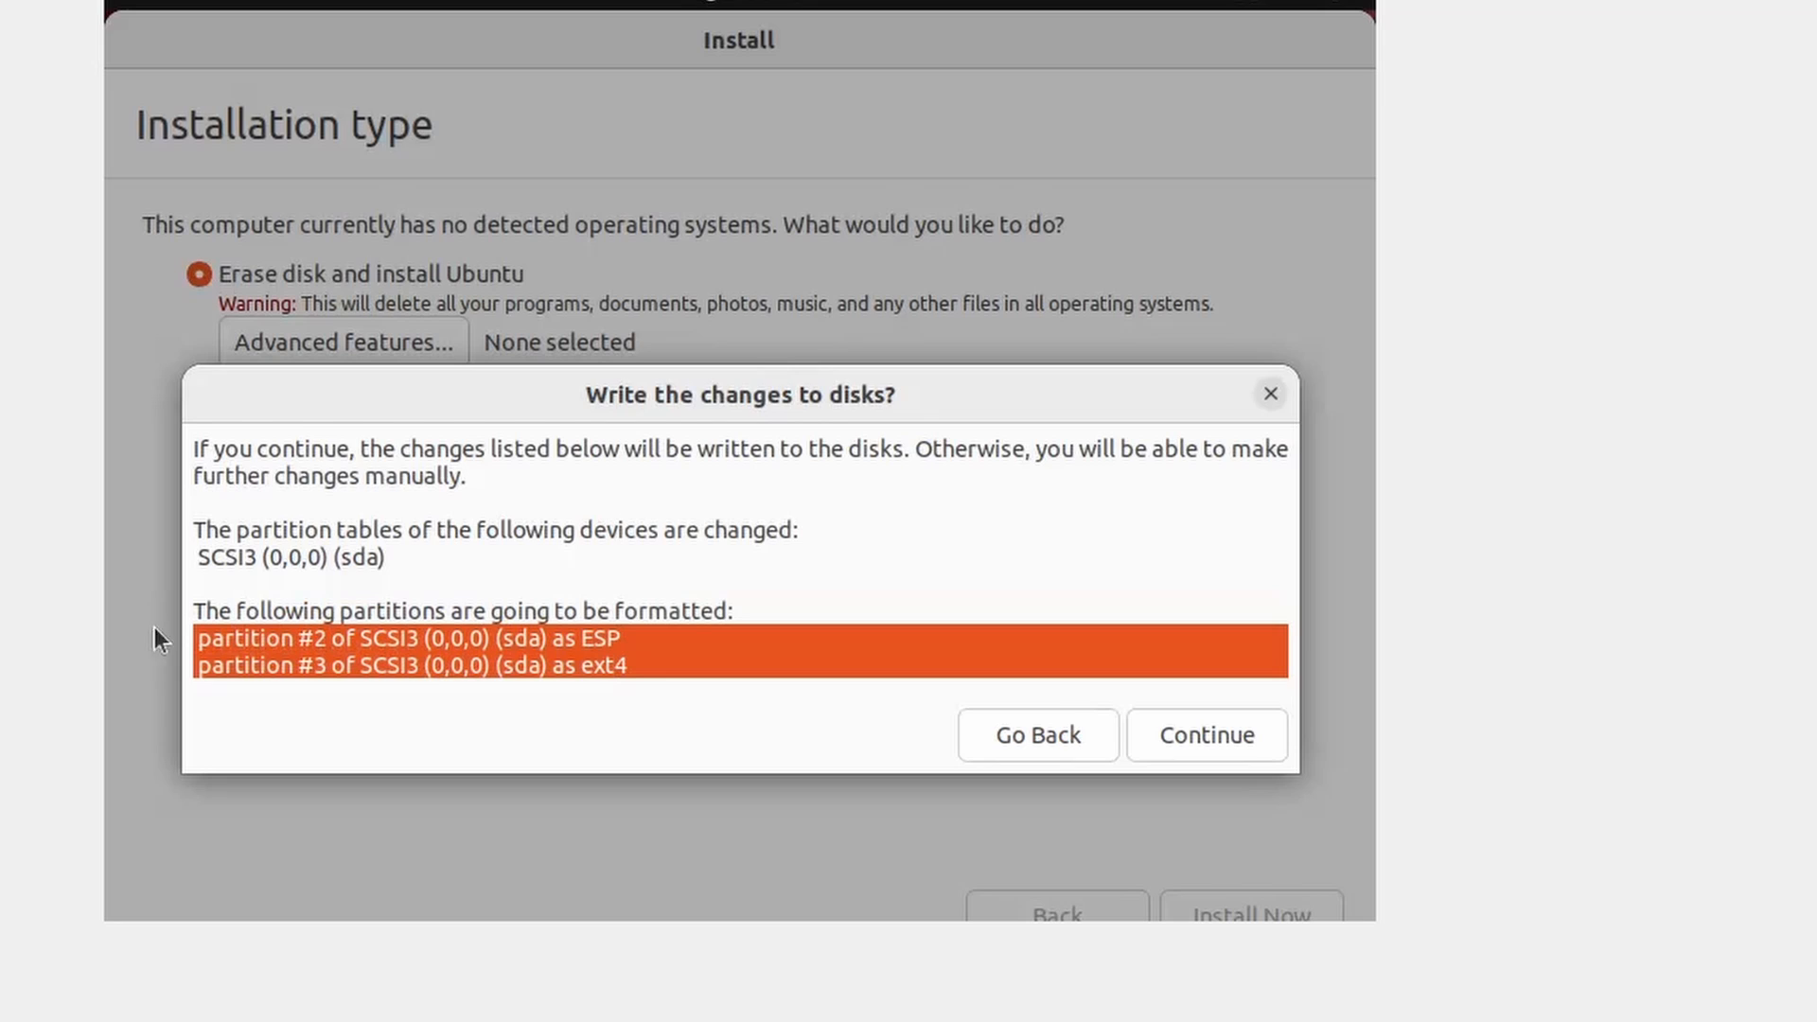
click(697, 621)
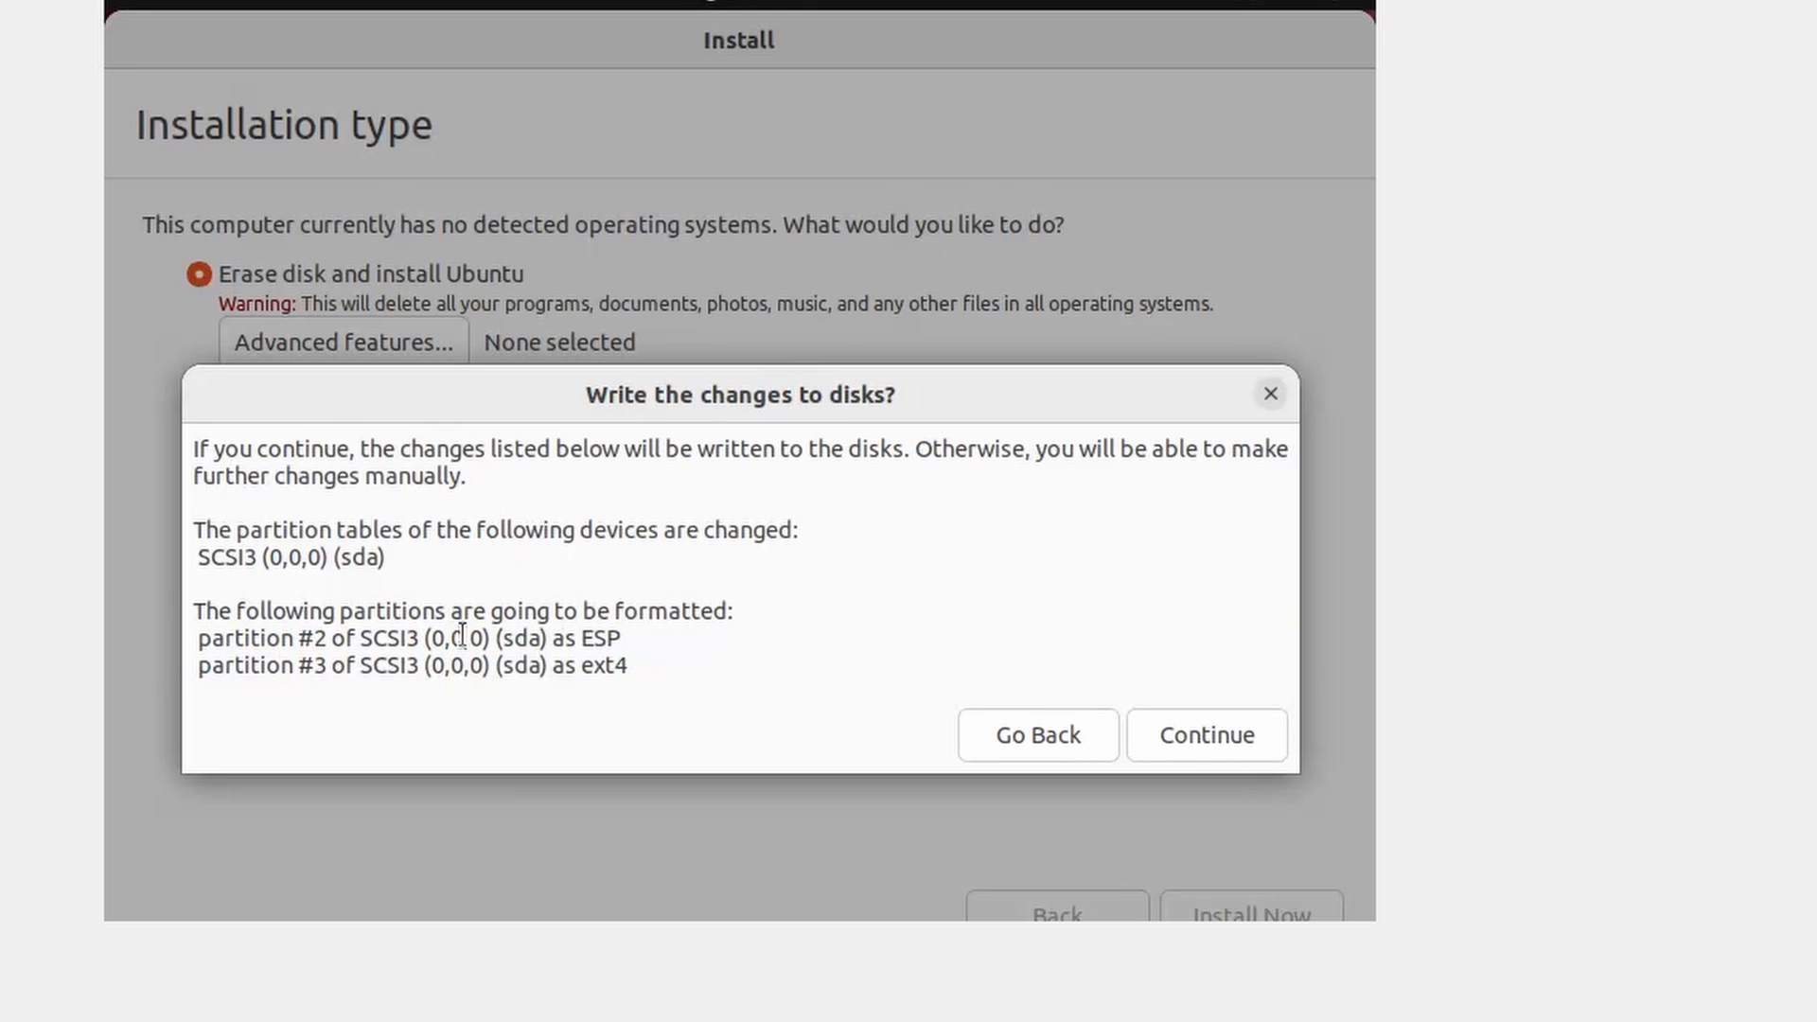
click(1170, 744)
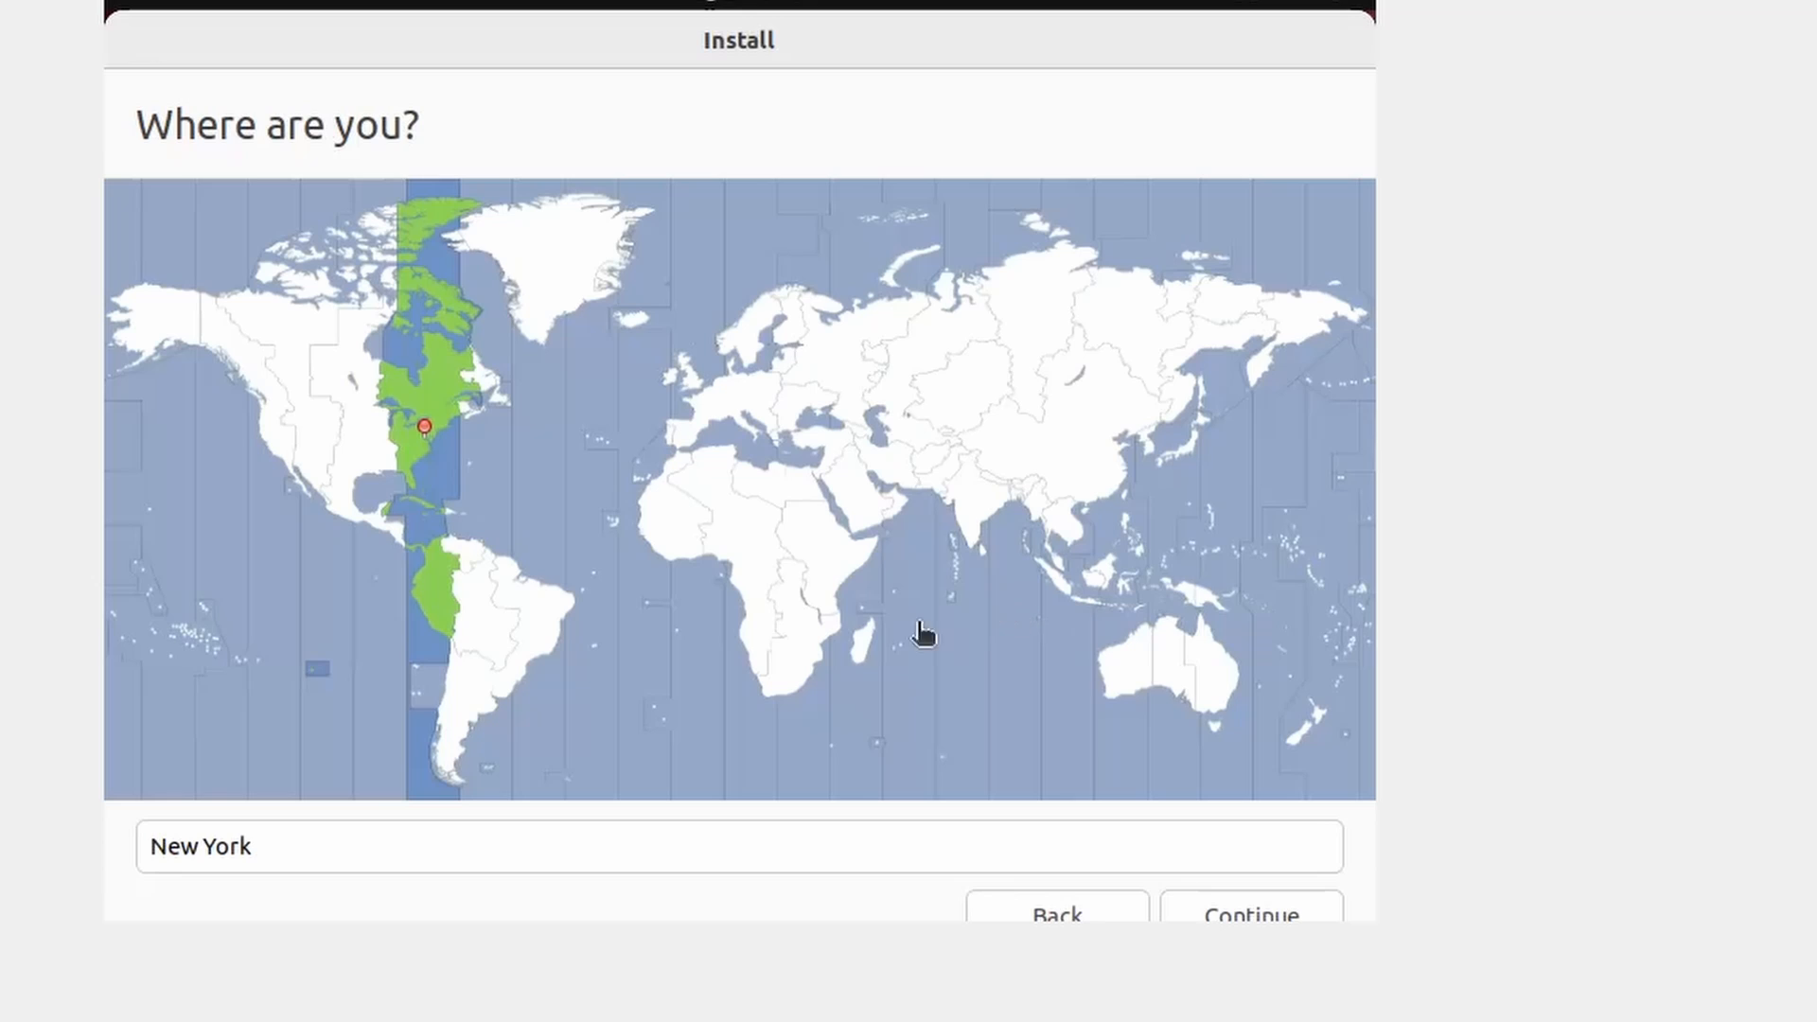
- Accept New York as the location and enter name 'Test', computer name and username
click(820, 835)
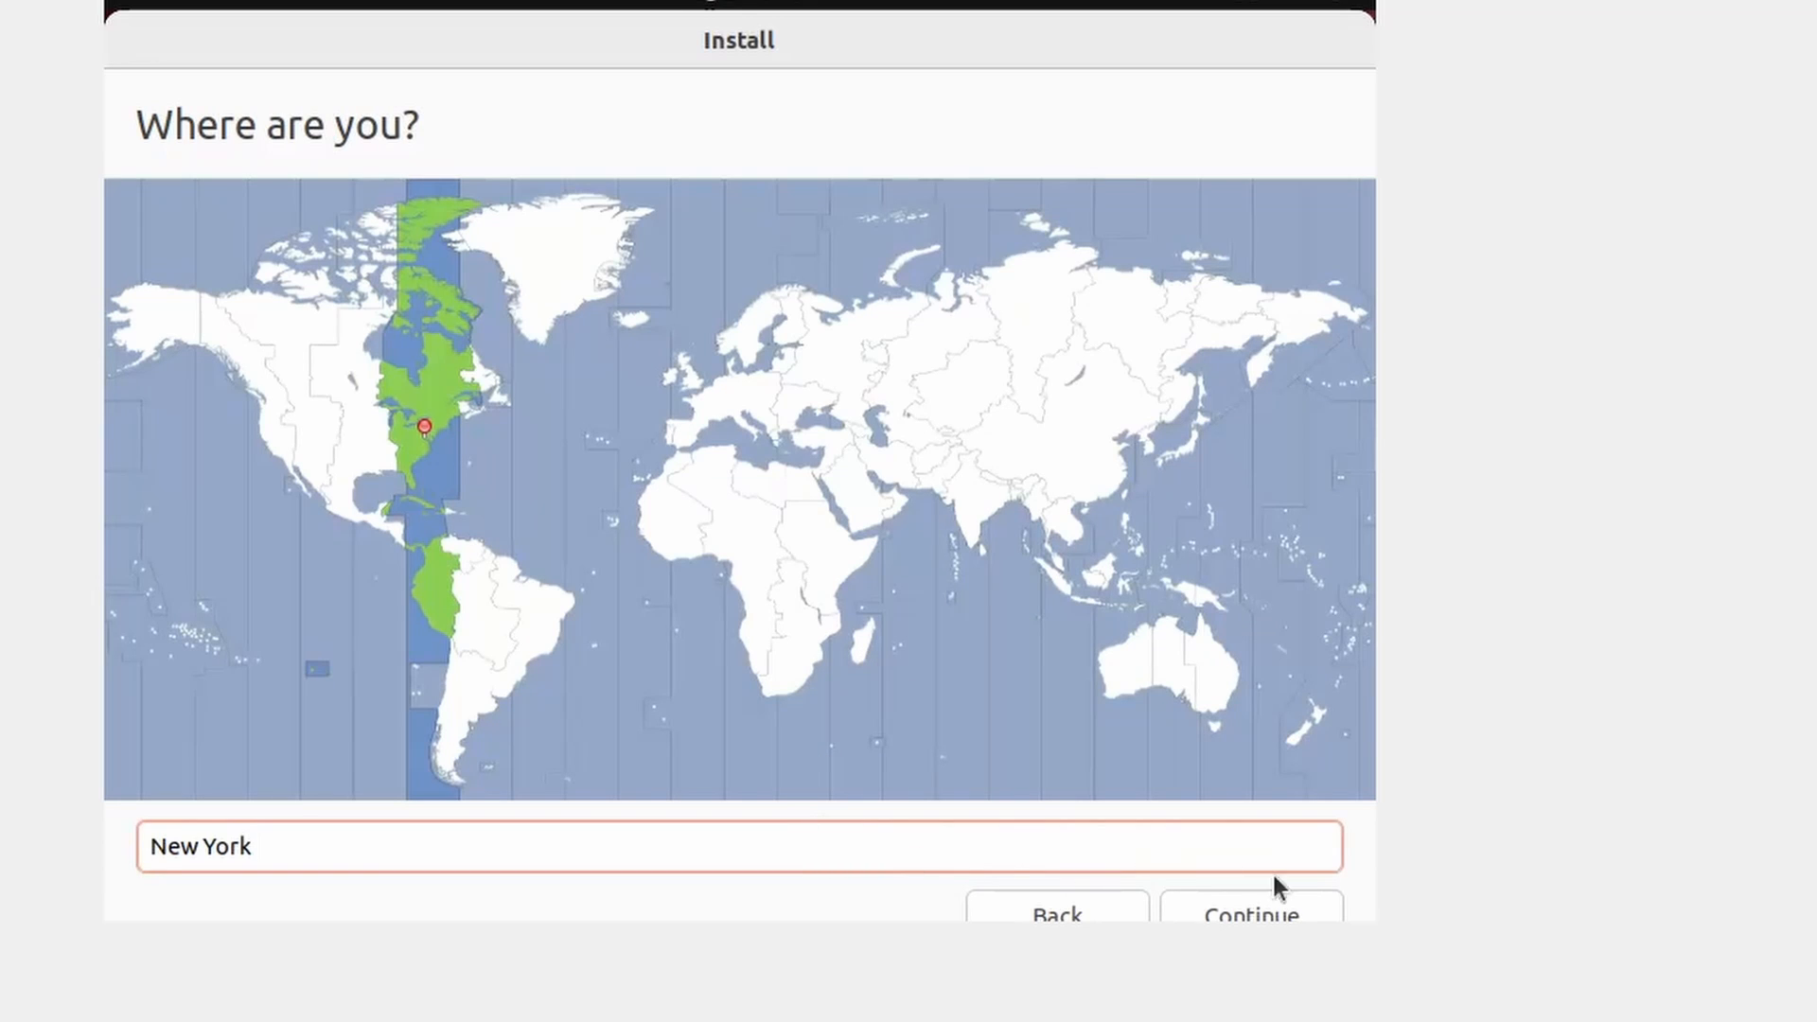
click(1326, 907)
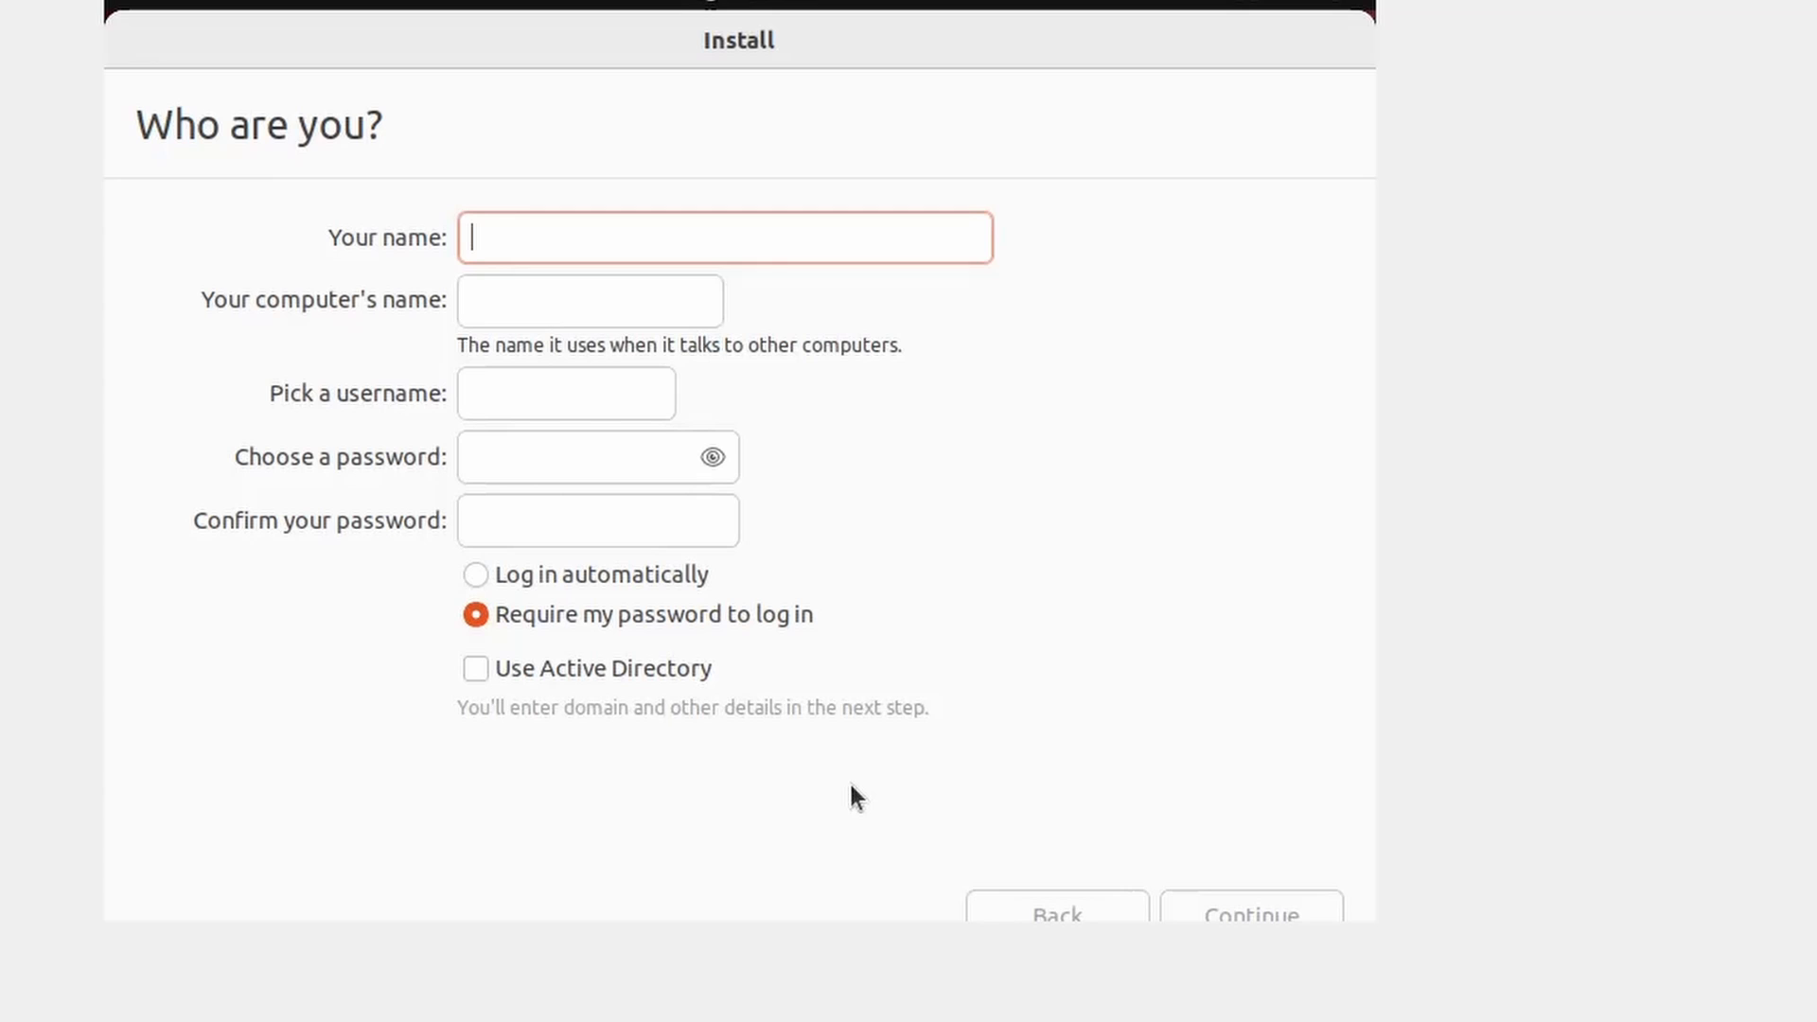
text(Test)
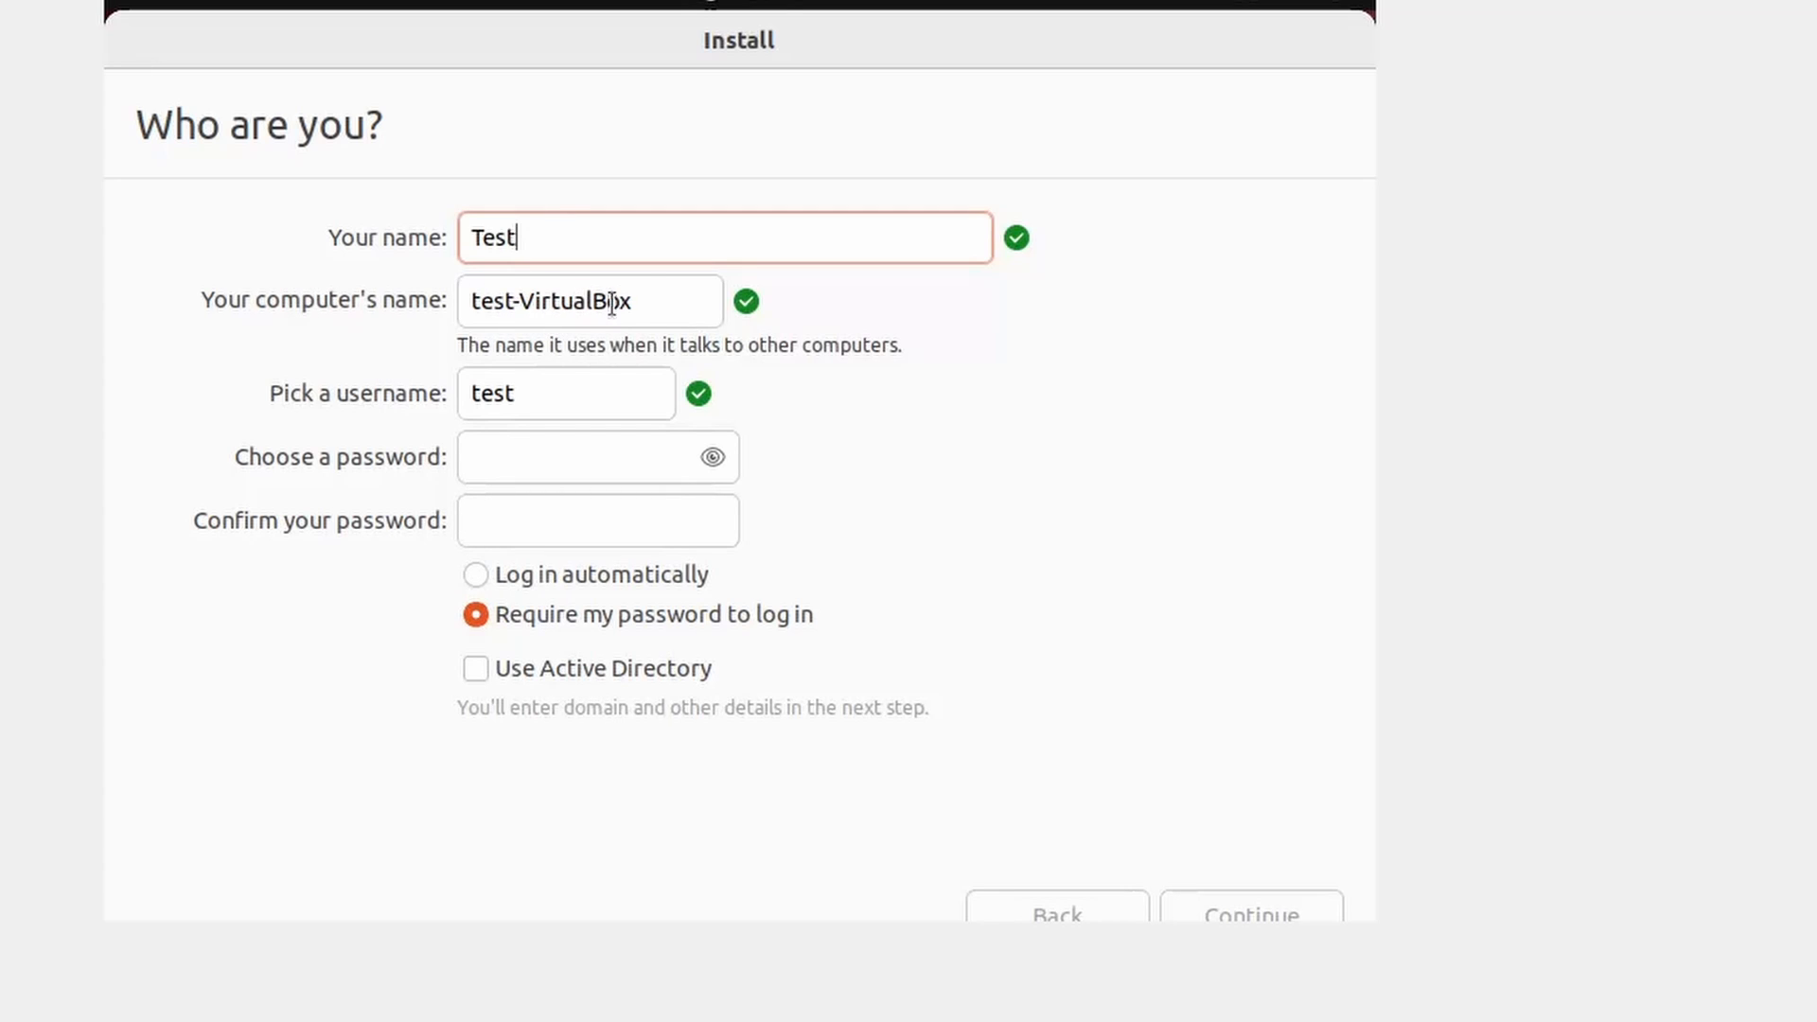
click(650, 296)
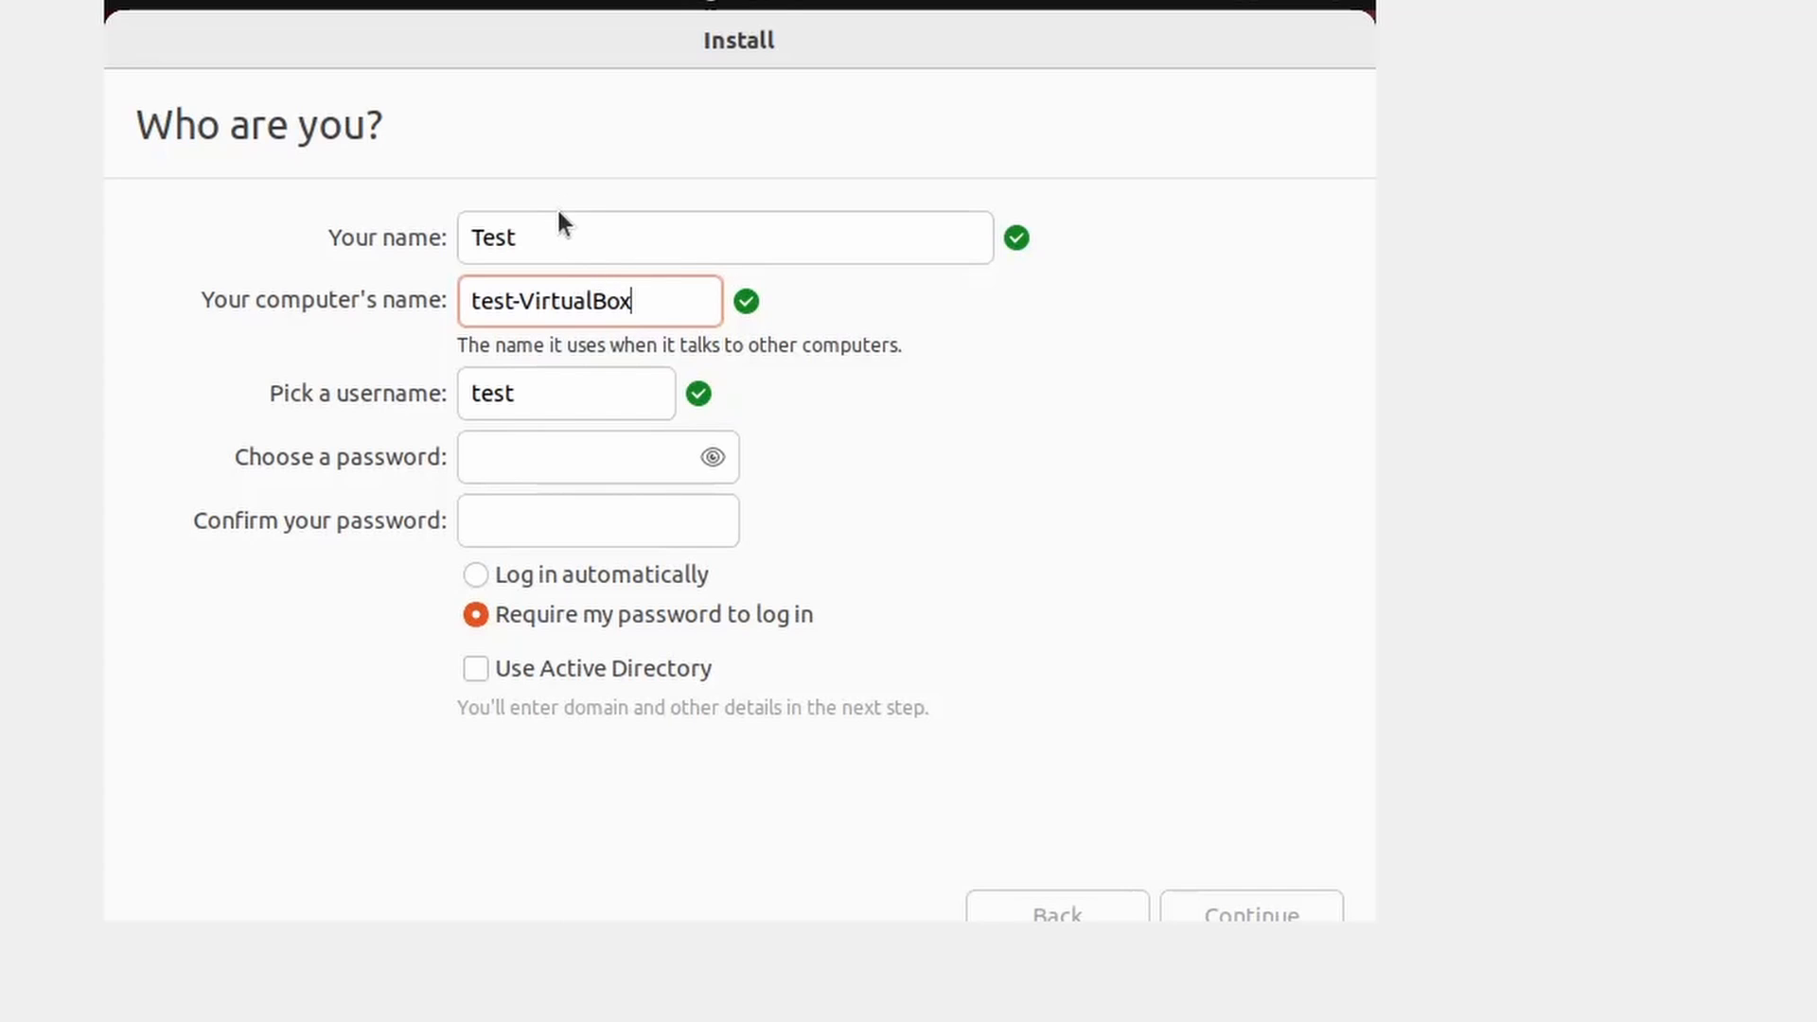
click(526, 394)
text(334543)
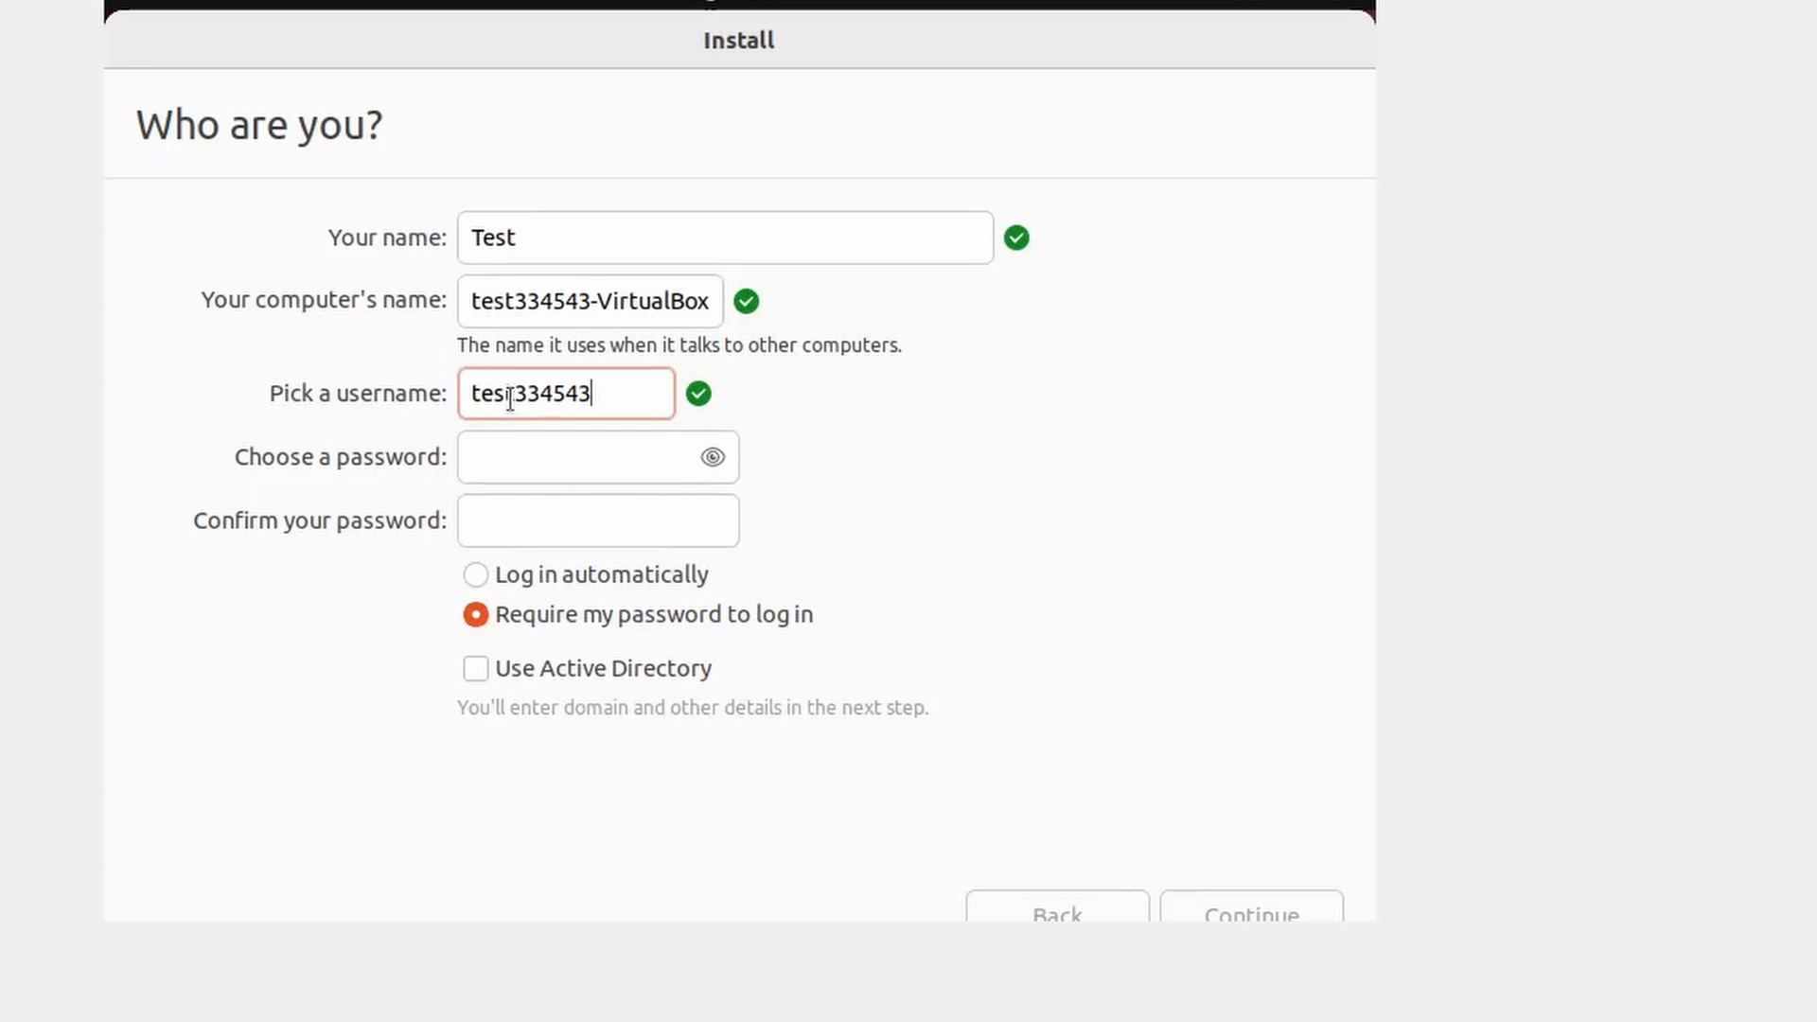
key(BackSpace)
key(BackSpace)
key(BackSpace)
key(BackSpace)
key(BackSpace)
key(BackSpace)
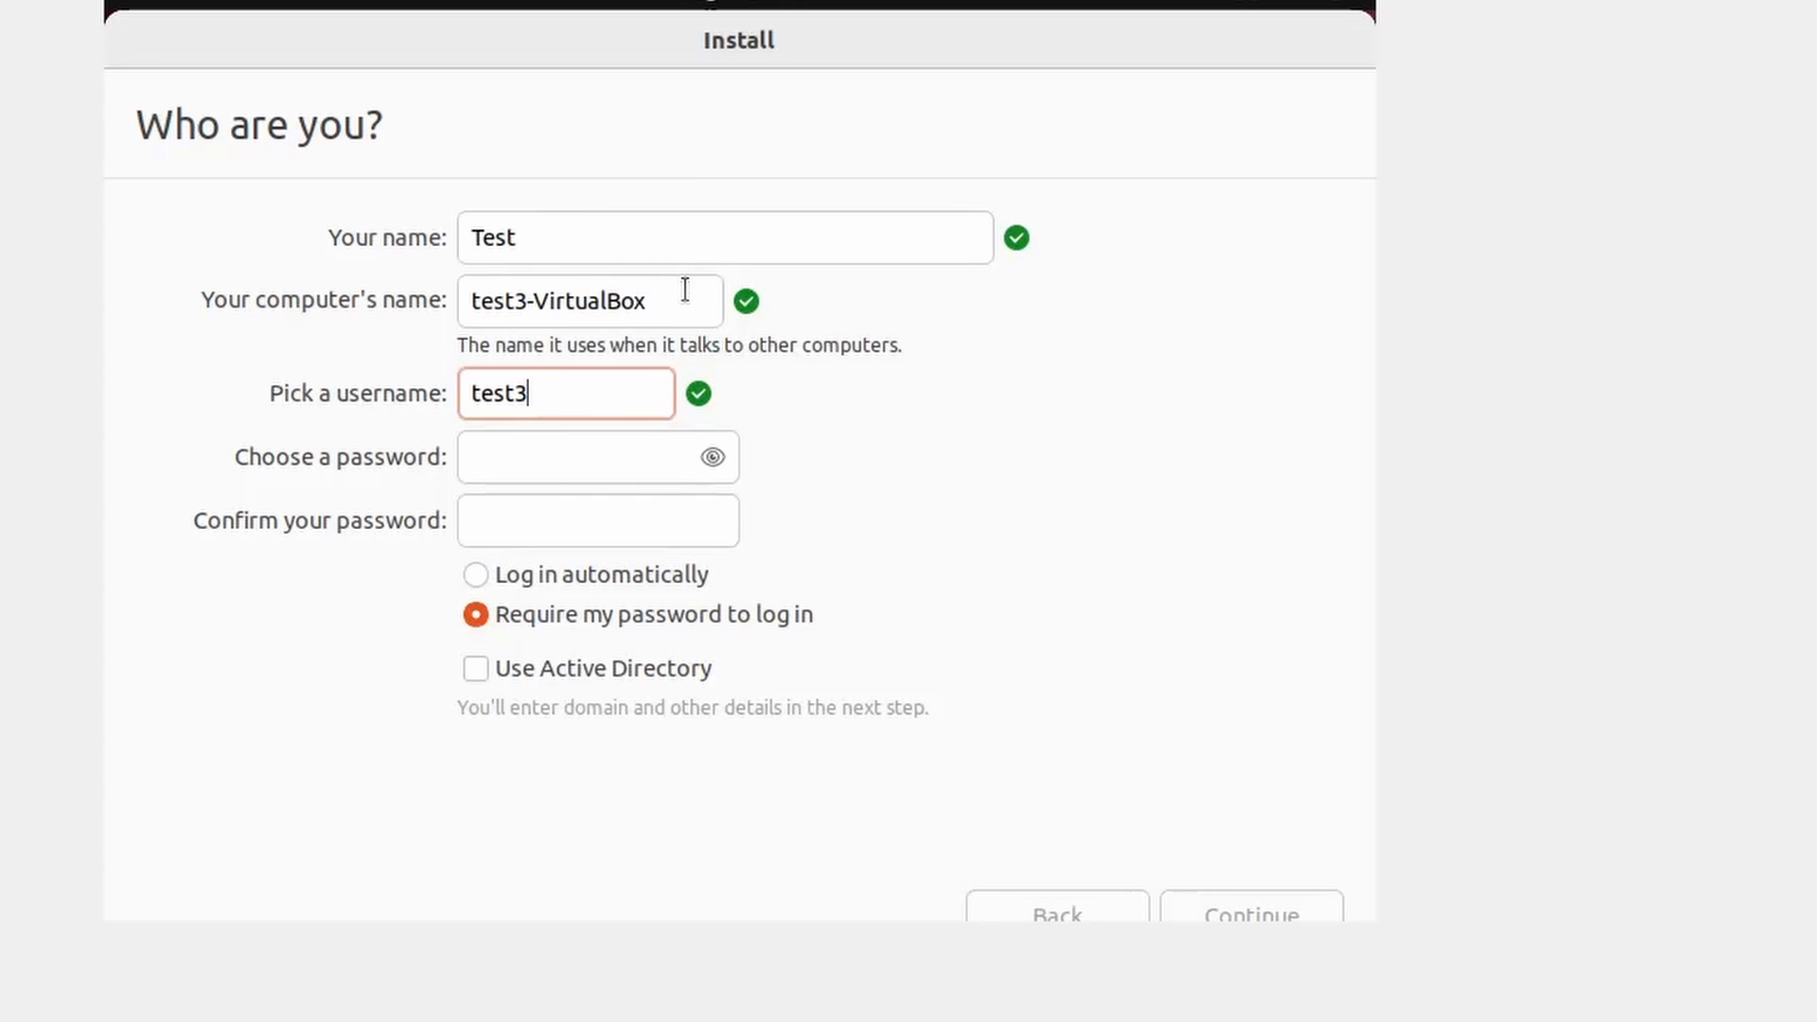
- Enter and confirm the account password, then reveal both entries to check they match
click(550, 461)
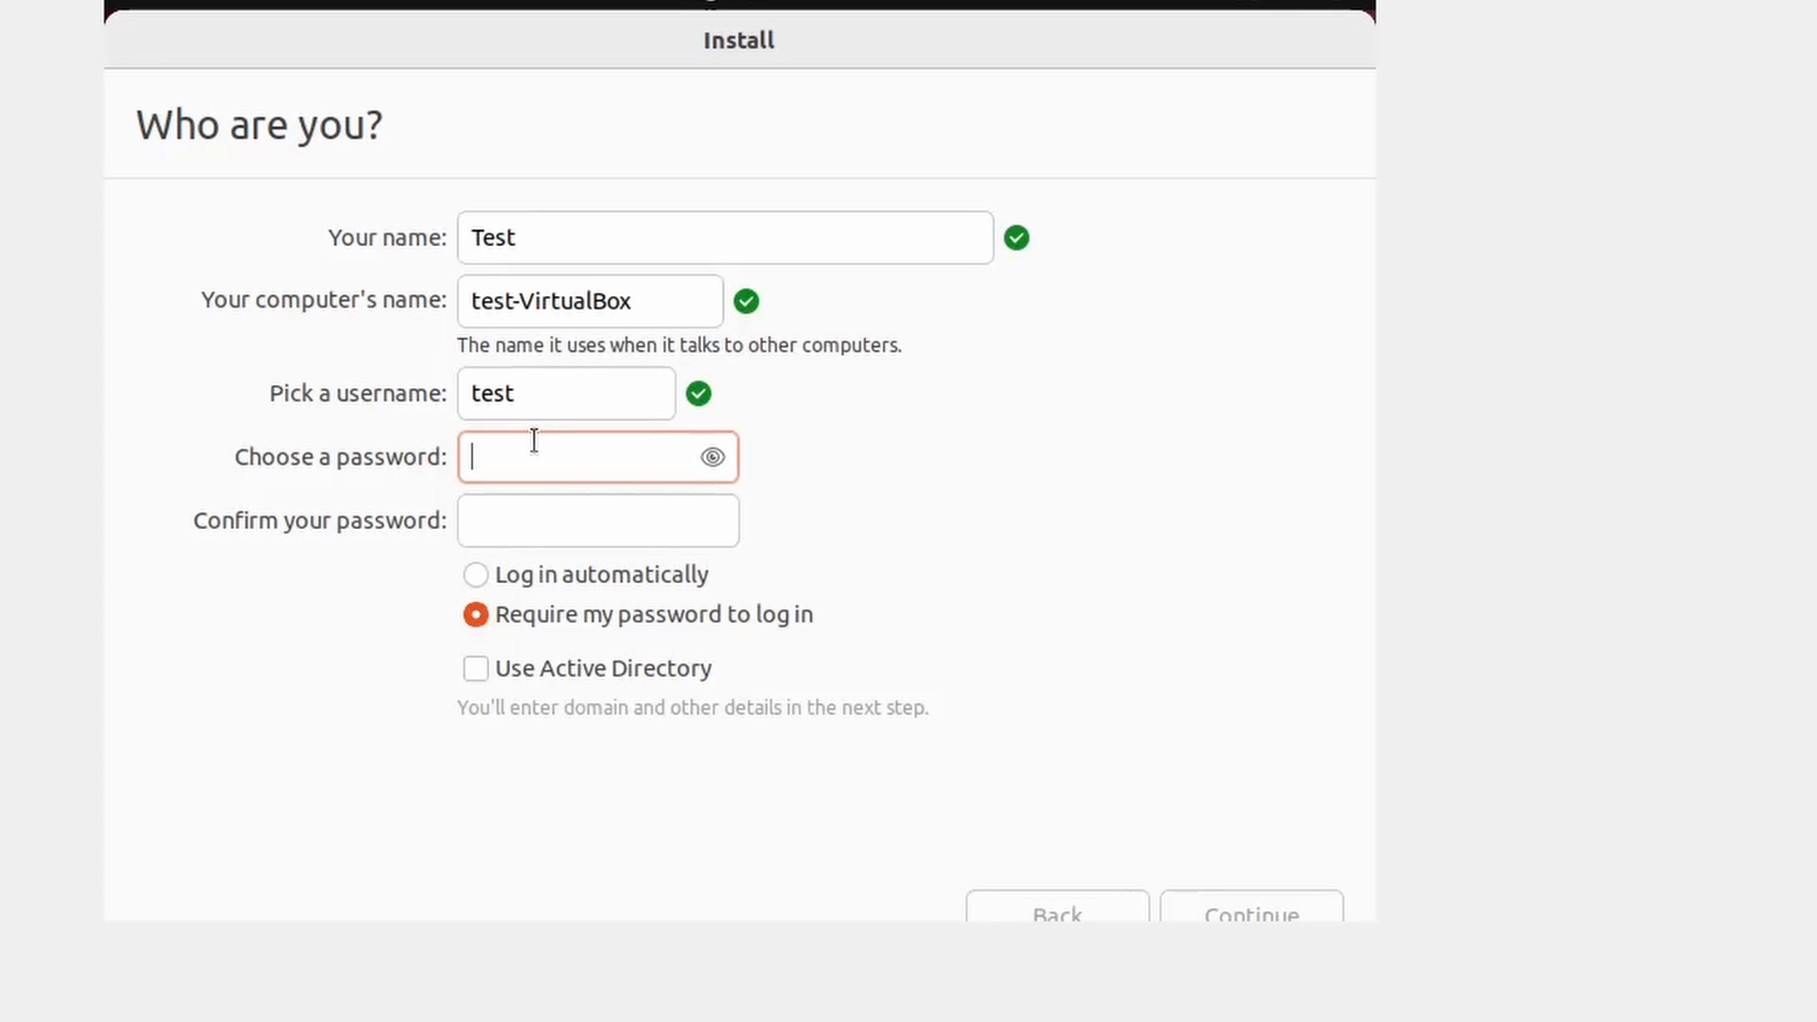
text(●●●●●●)
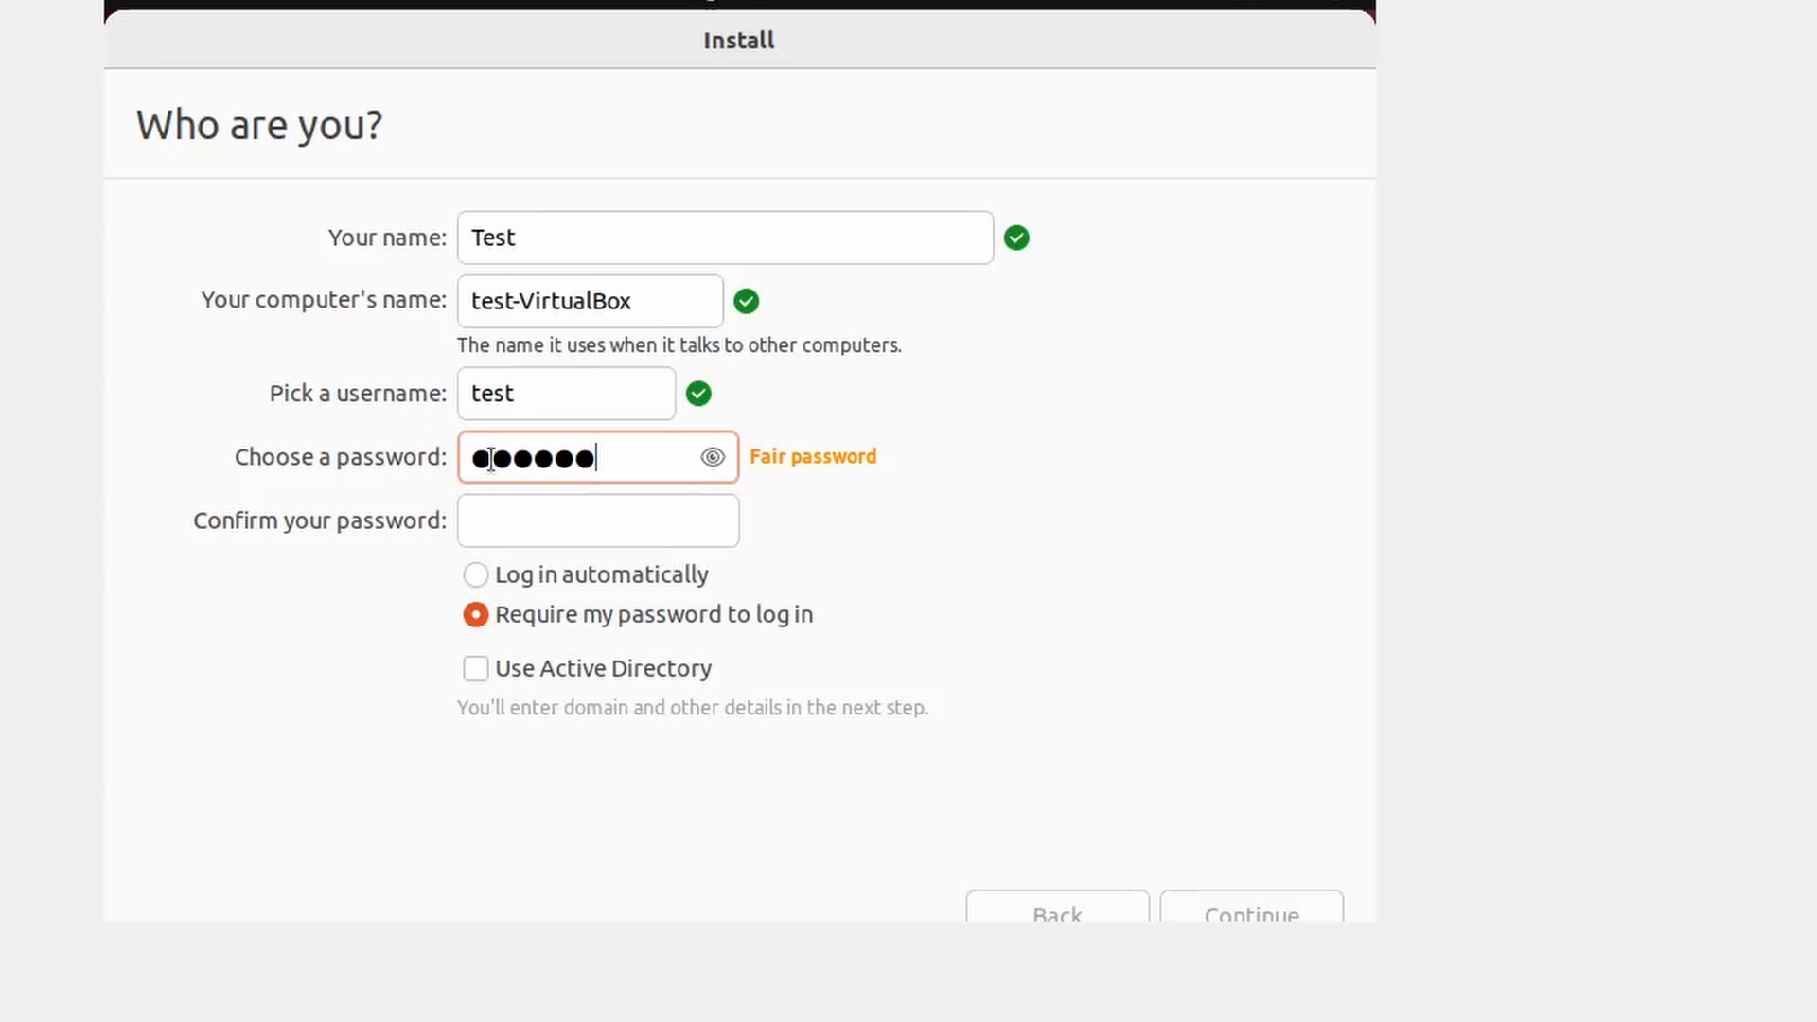
click(567, 508)
text(●●●)
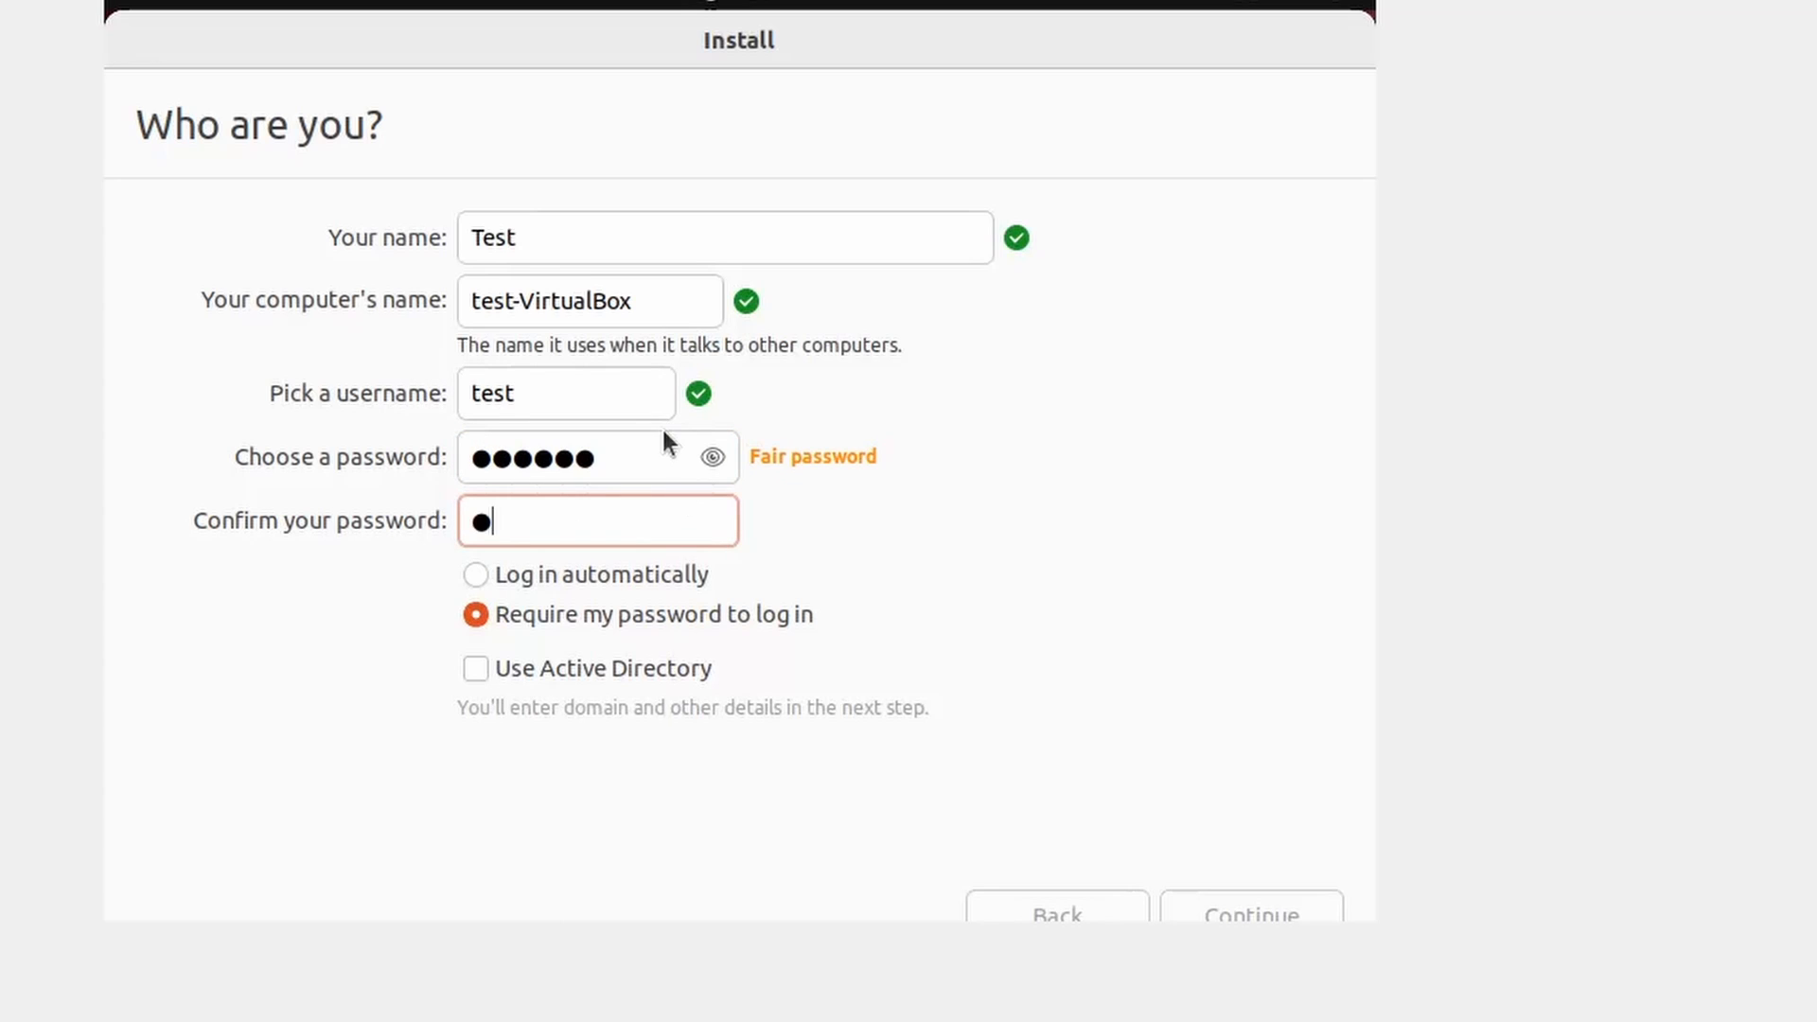
key(BackSpace)
key(BackSpace)
text(●●●)
key(BackSpace)
key(BackSpace)
key(BackSpace)
key(BackSpace)
text(●●●●●●)
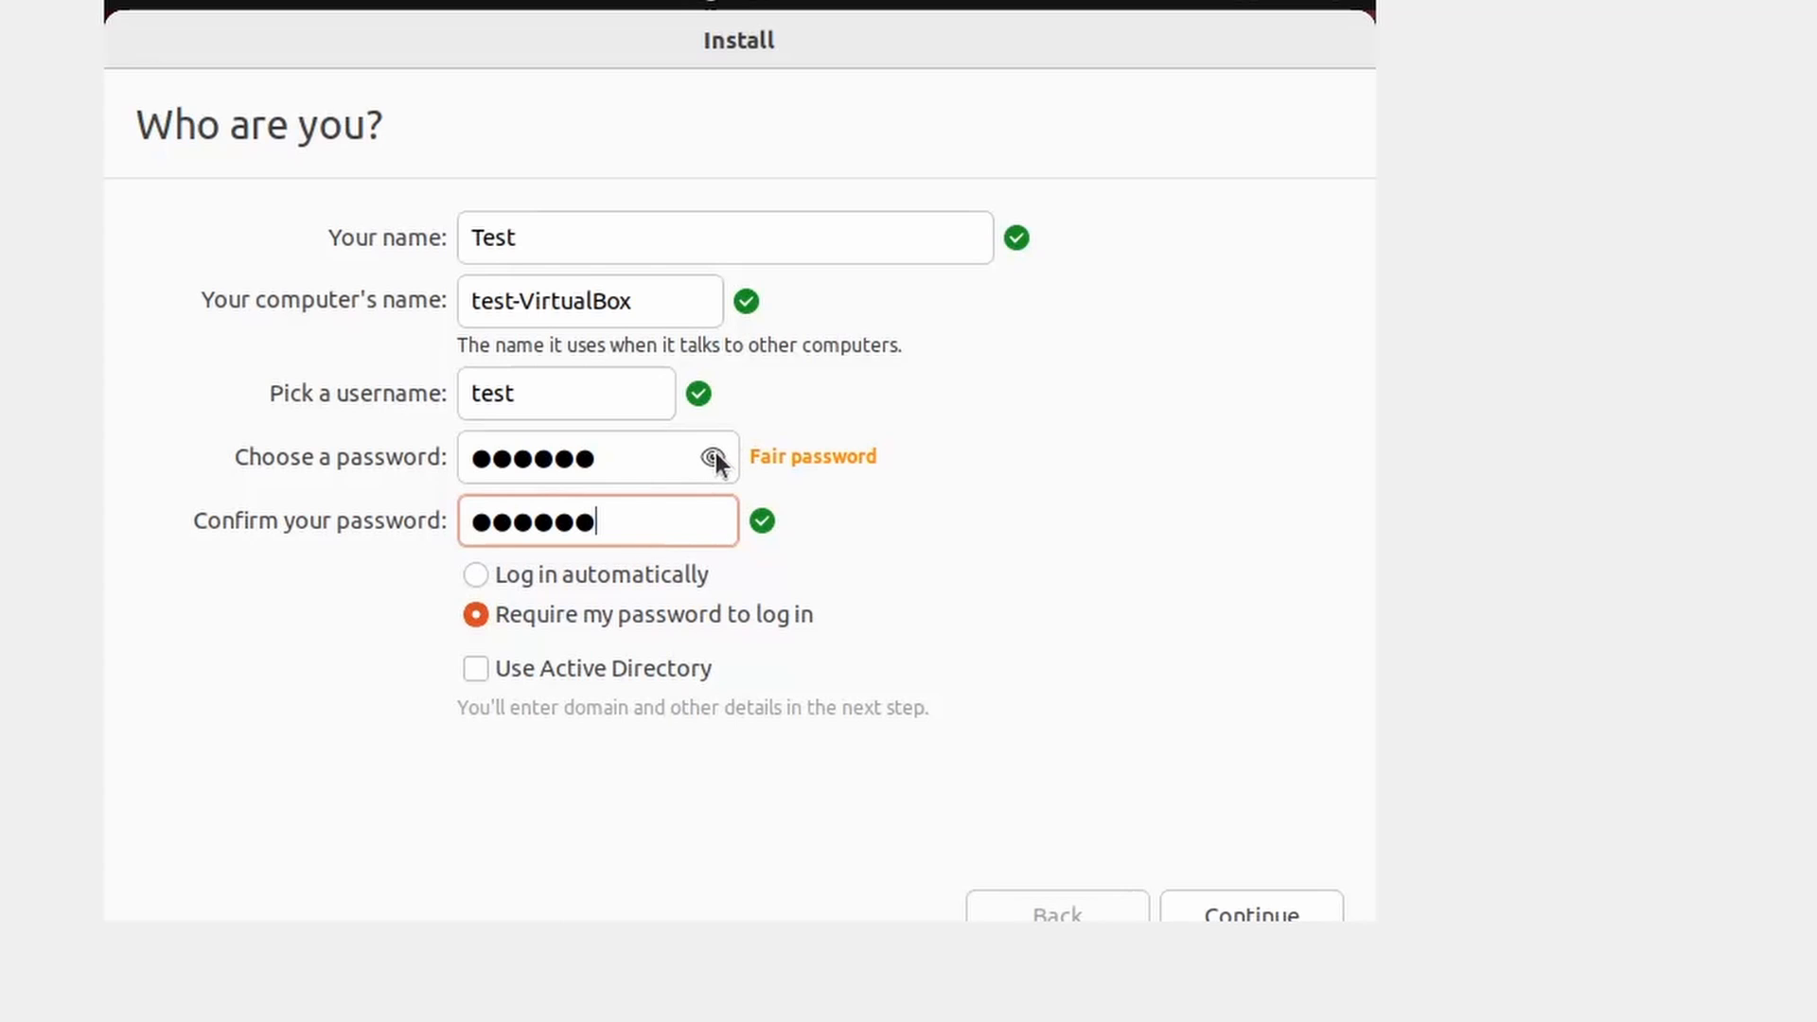
key(shift+Tab)
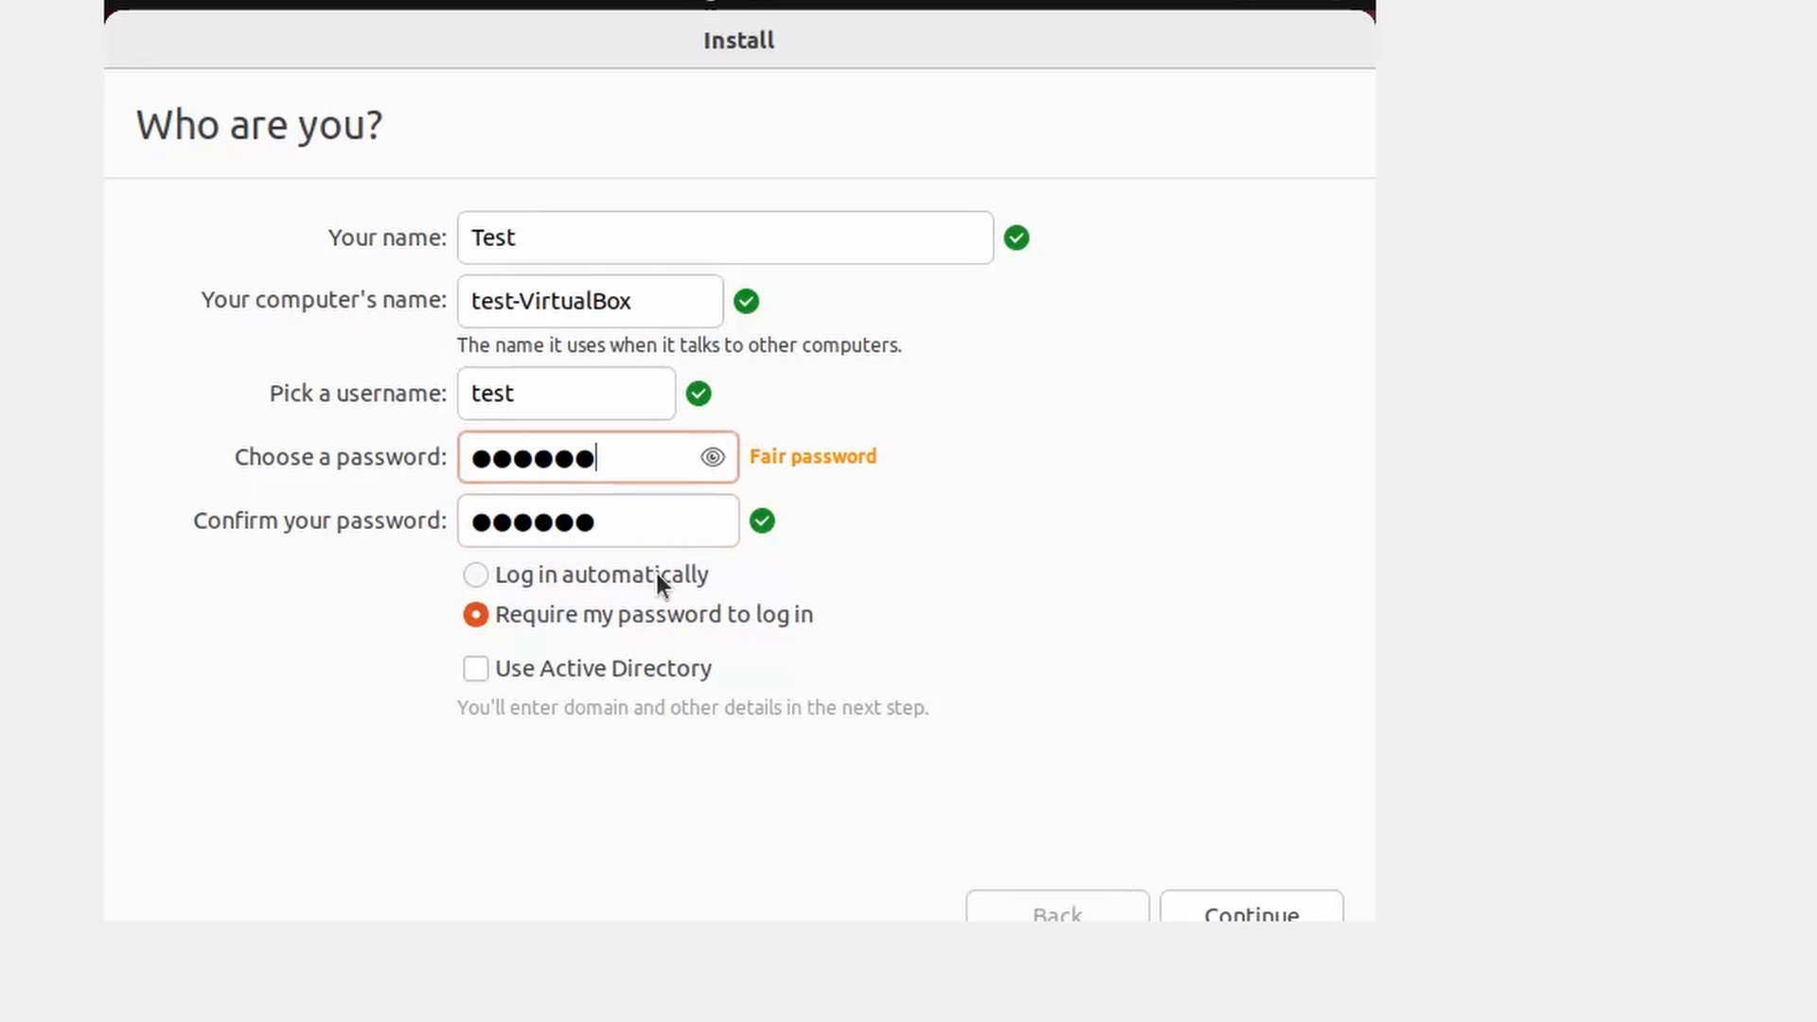
click(709, 459)
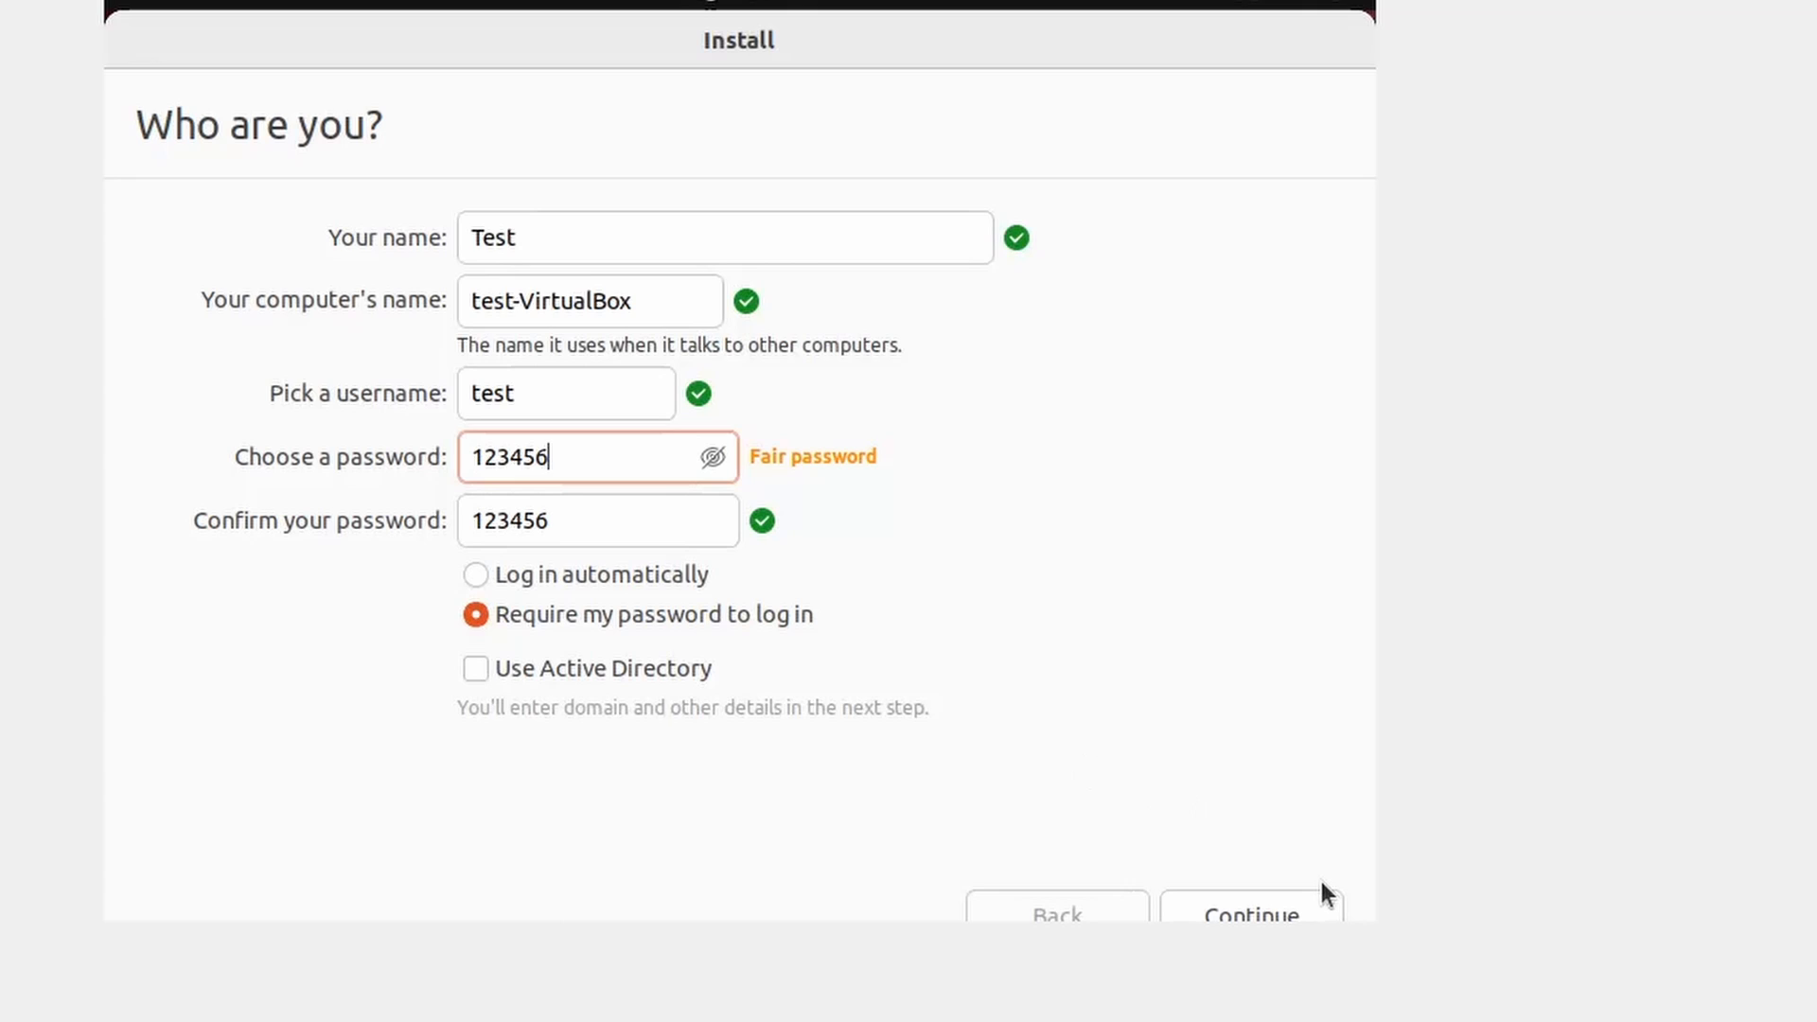
- Run the installation, restart, and log in as the Test user with the account password
click(1304, 907)
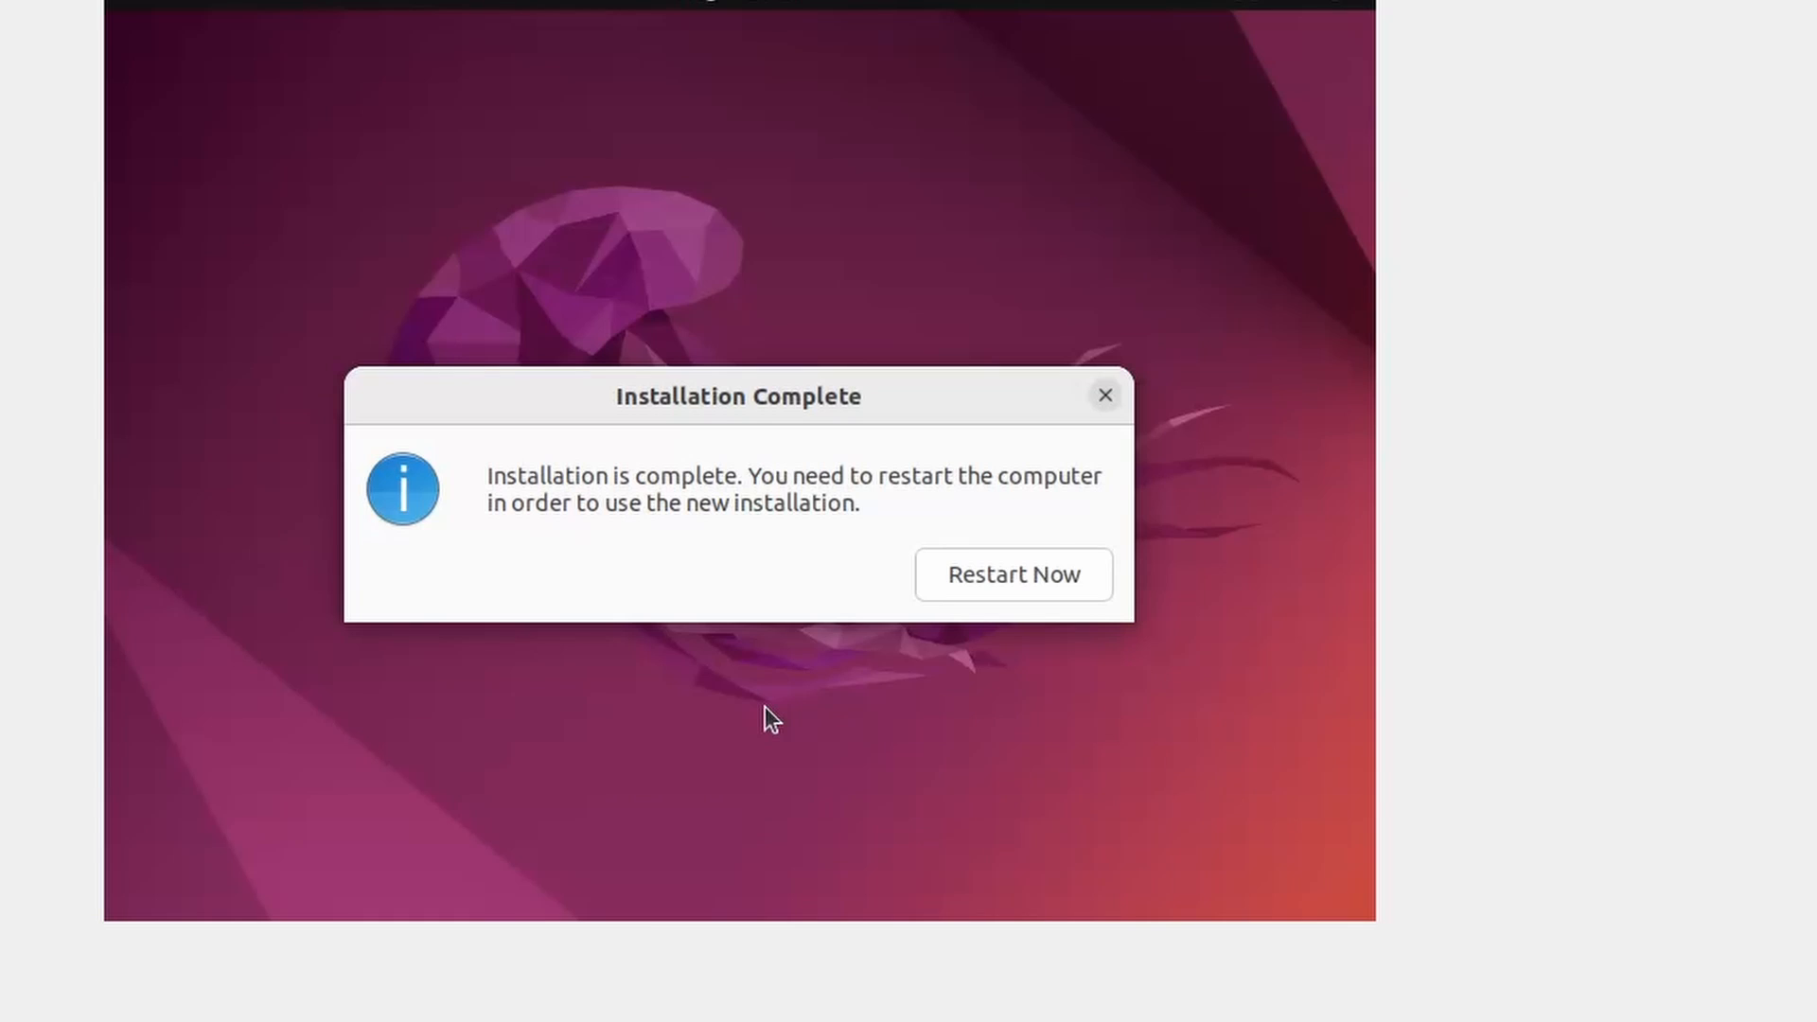
click(966, 580)
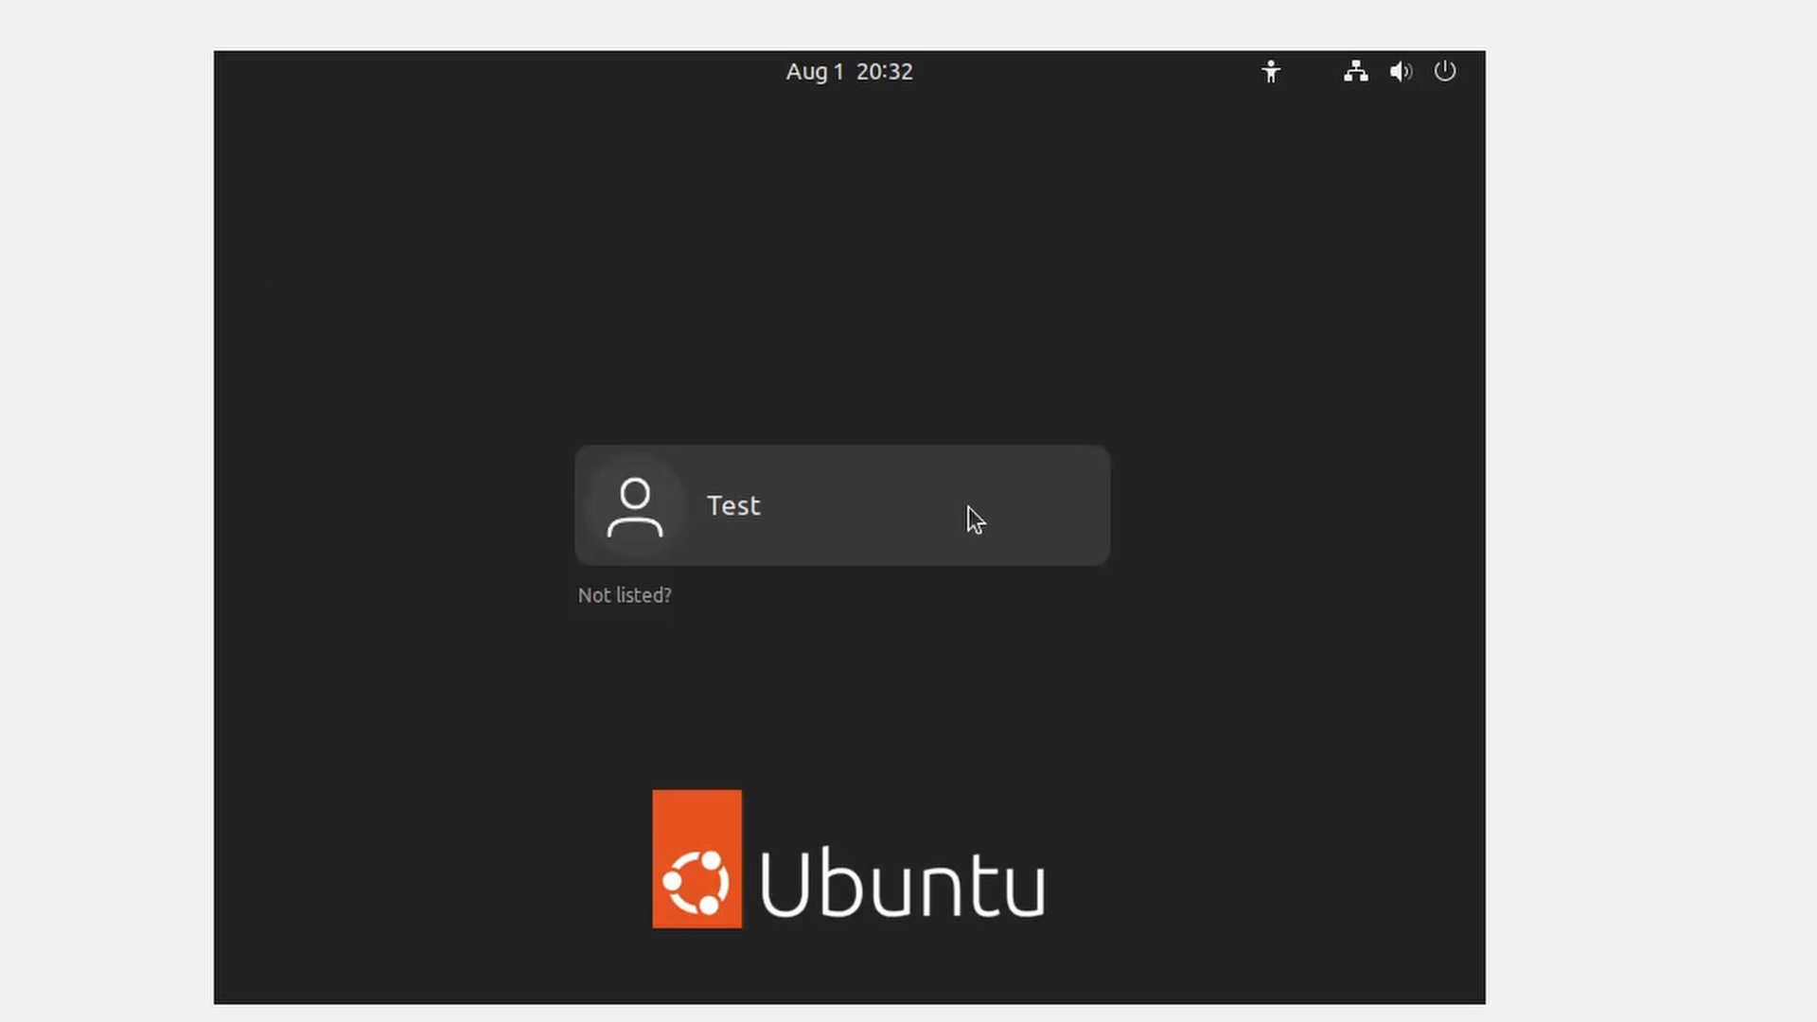
click(910, 497)
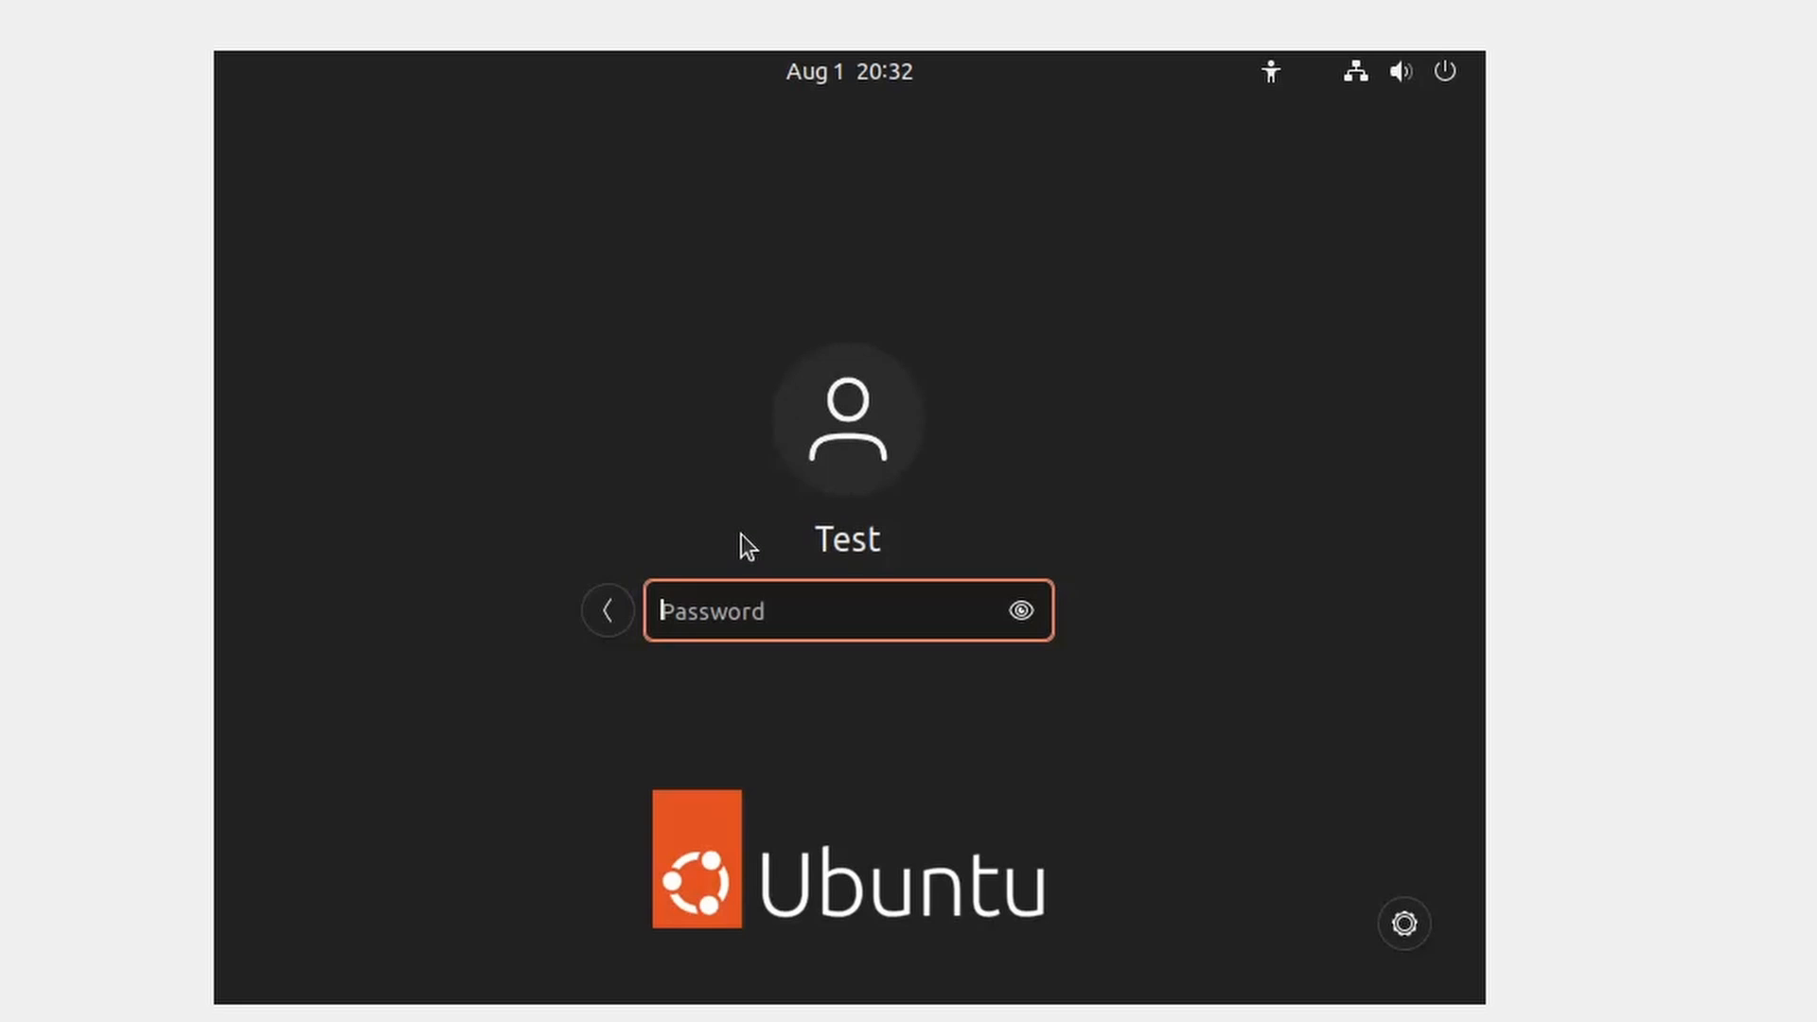
text(test12)
key(Return)
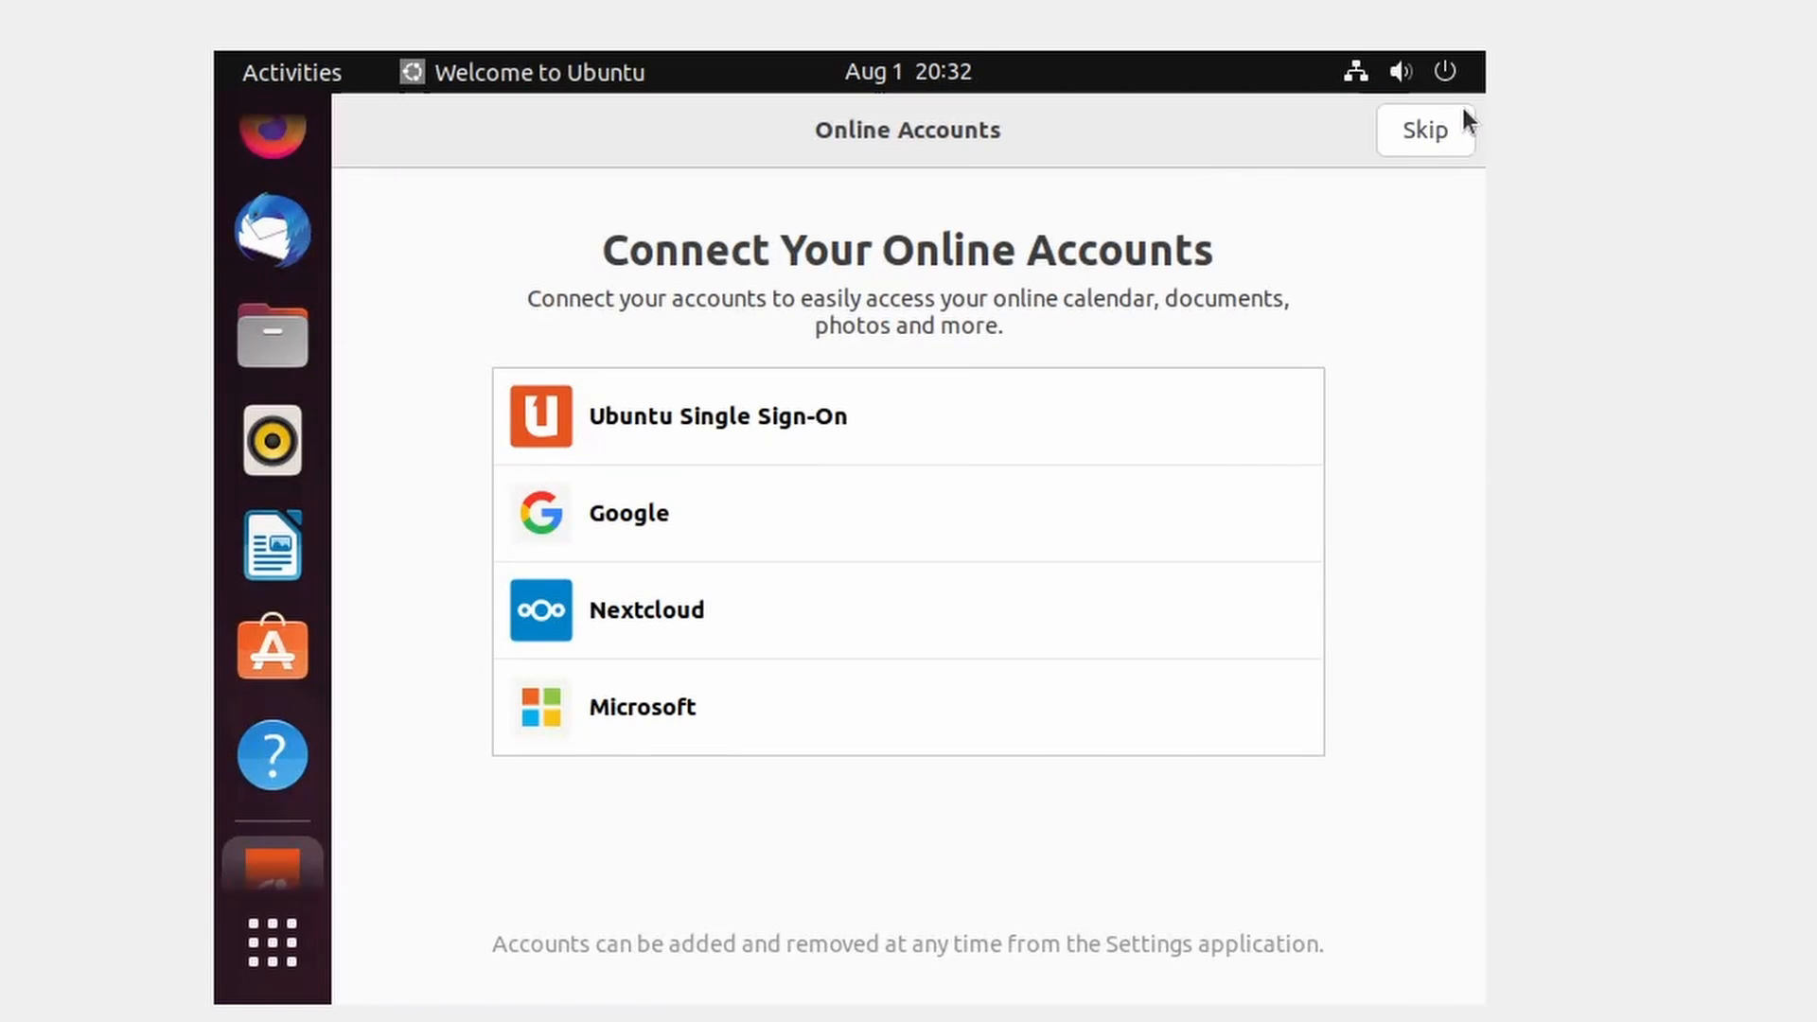
- Skip online accounts and system info reporting, and finish the Welcome to Ubuntu wizard
click(1450, 125)
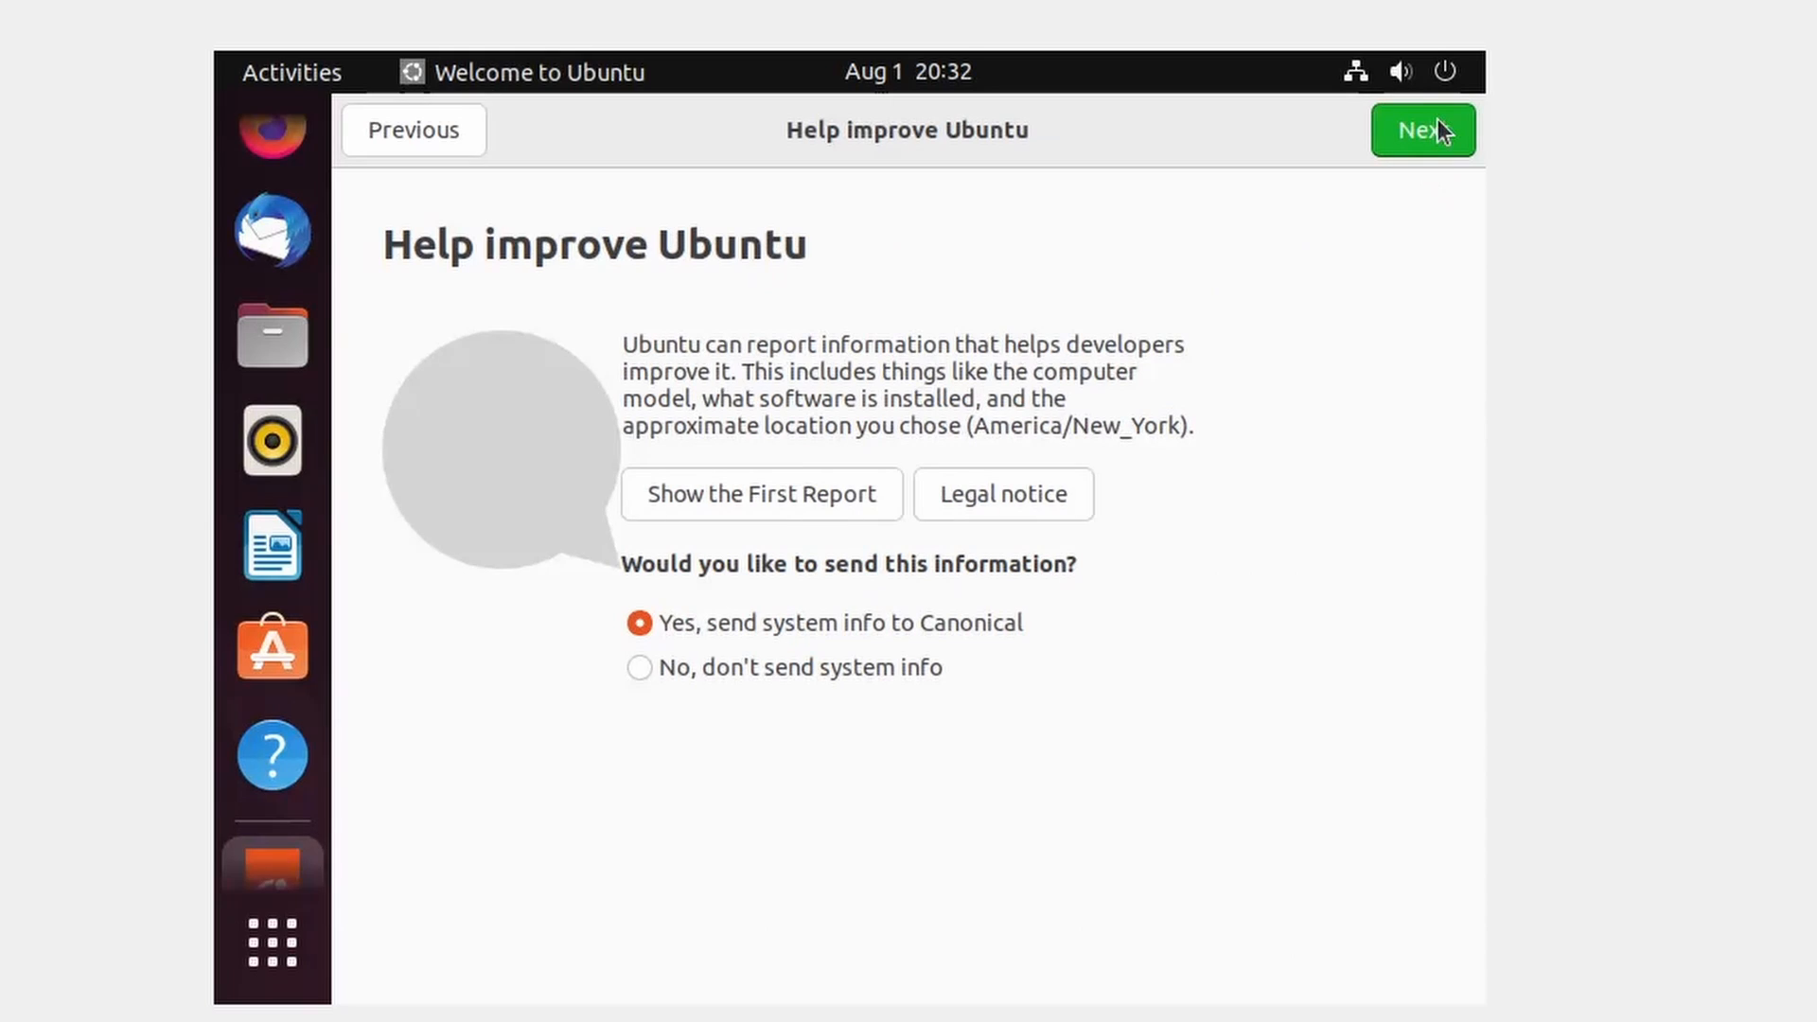
click(1435, 123)
click(1433, 127)
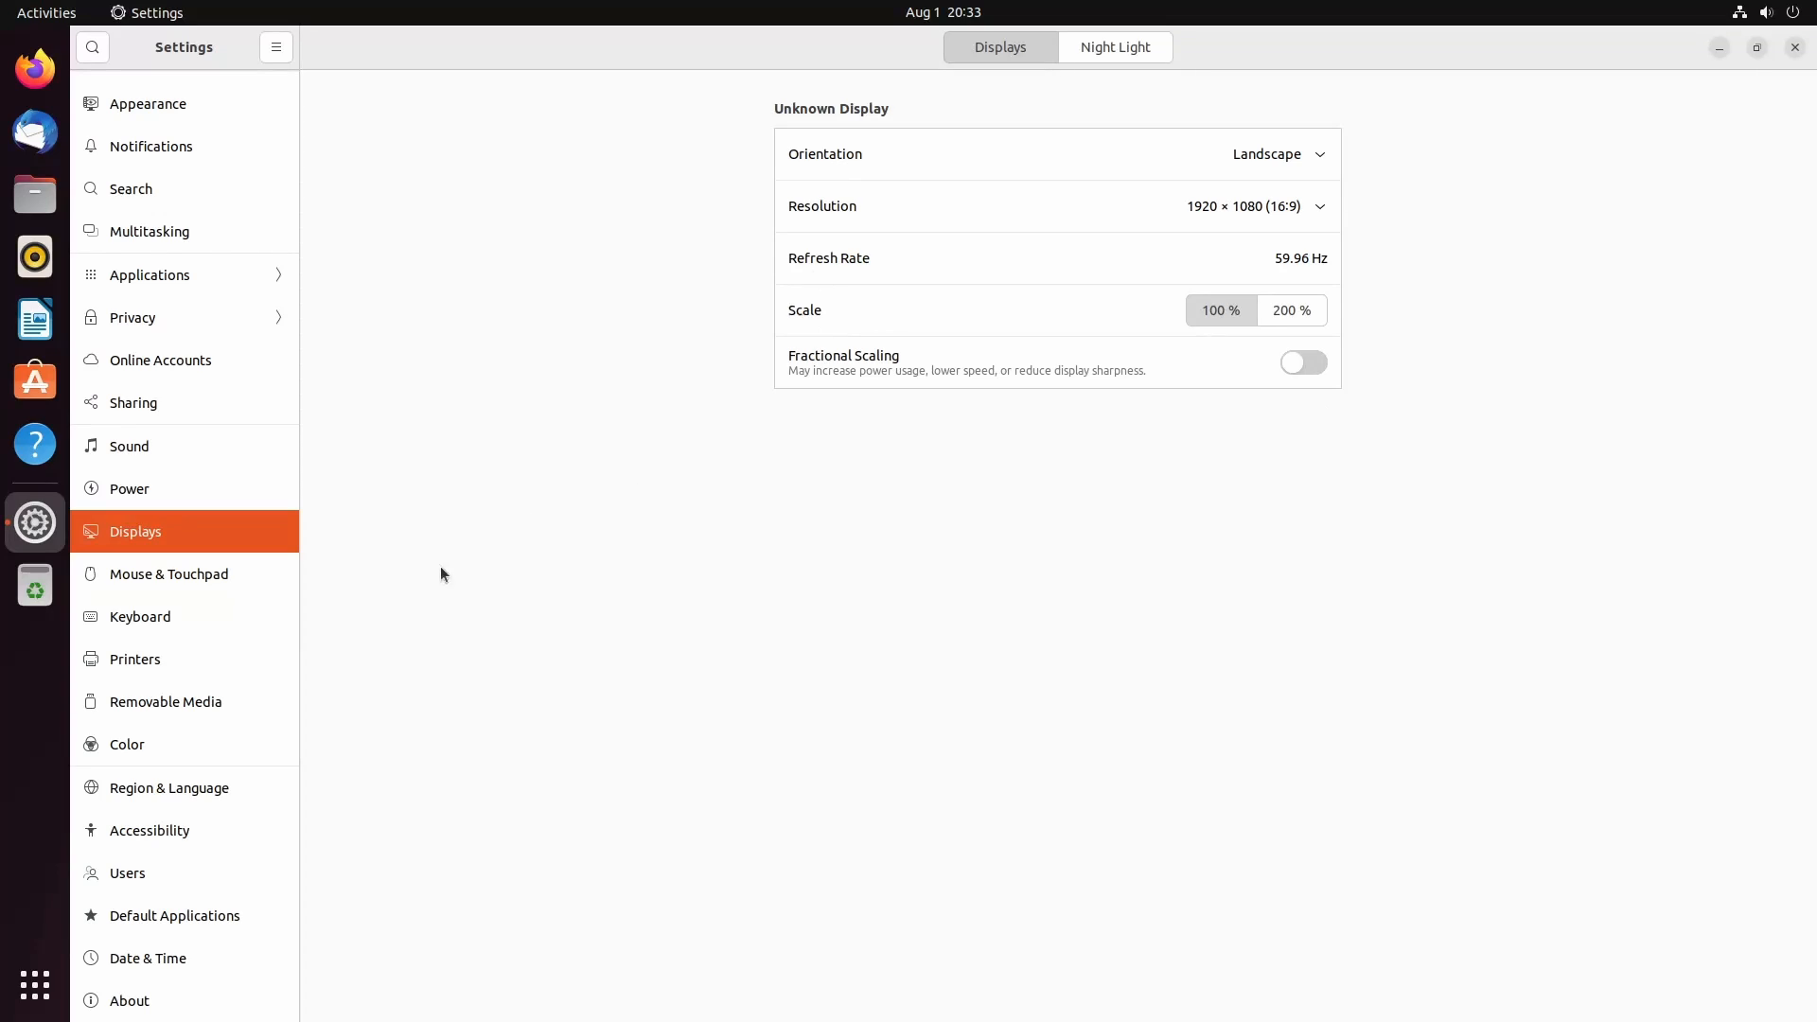
- Close Settings, move the Home icon to the desktop's top-left, and dismiss Software Updater
click(8, 1009)
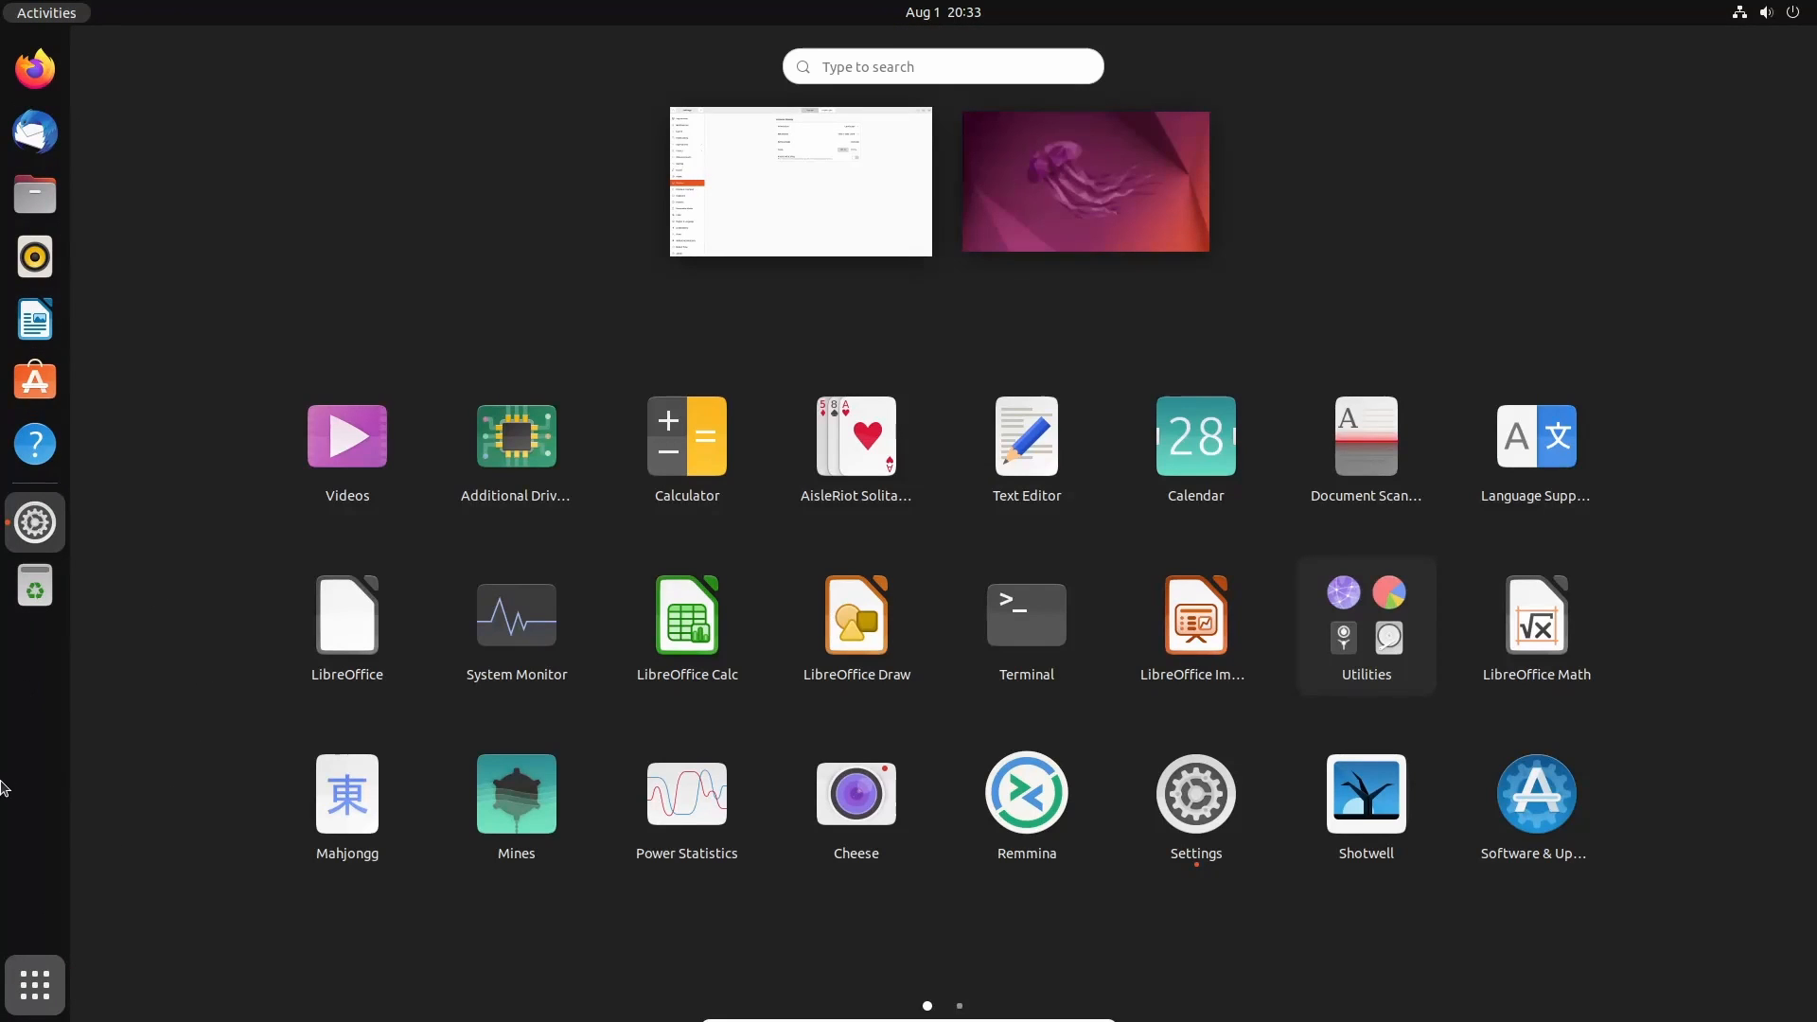
click(14, 1013)
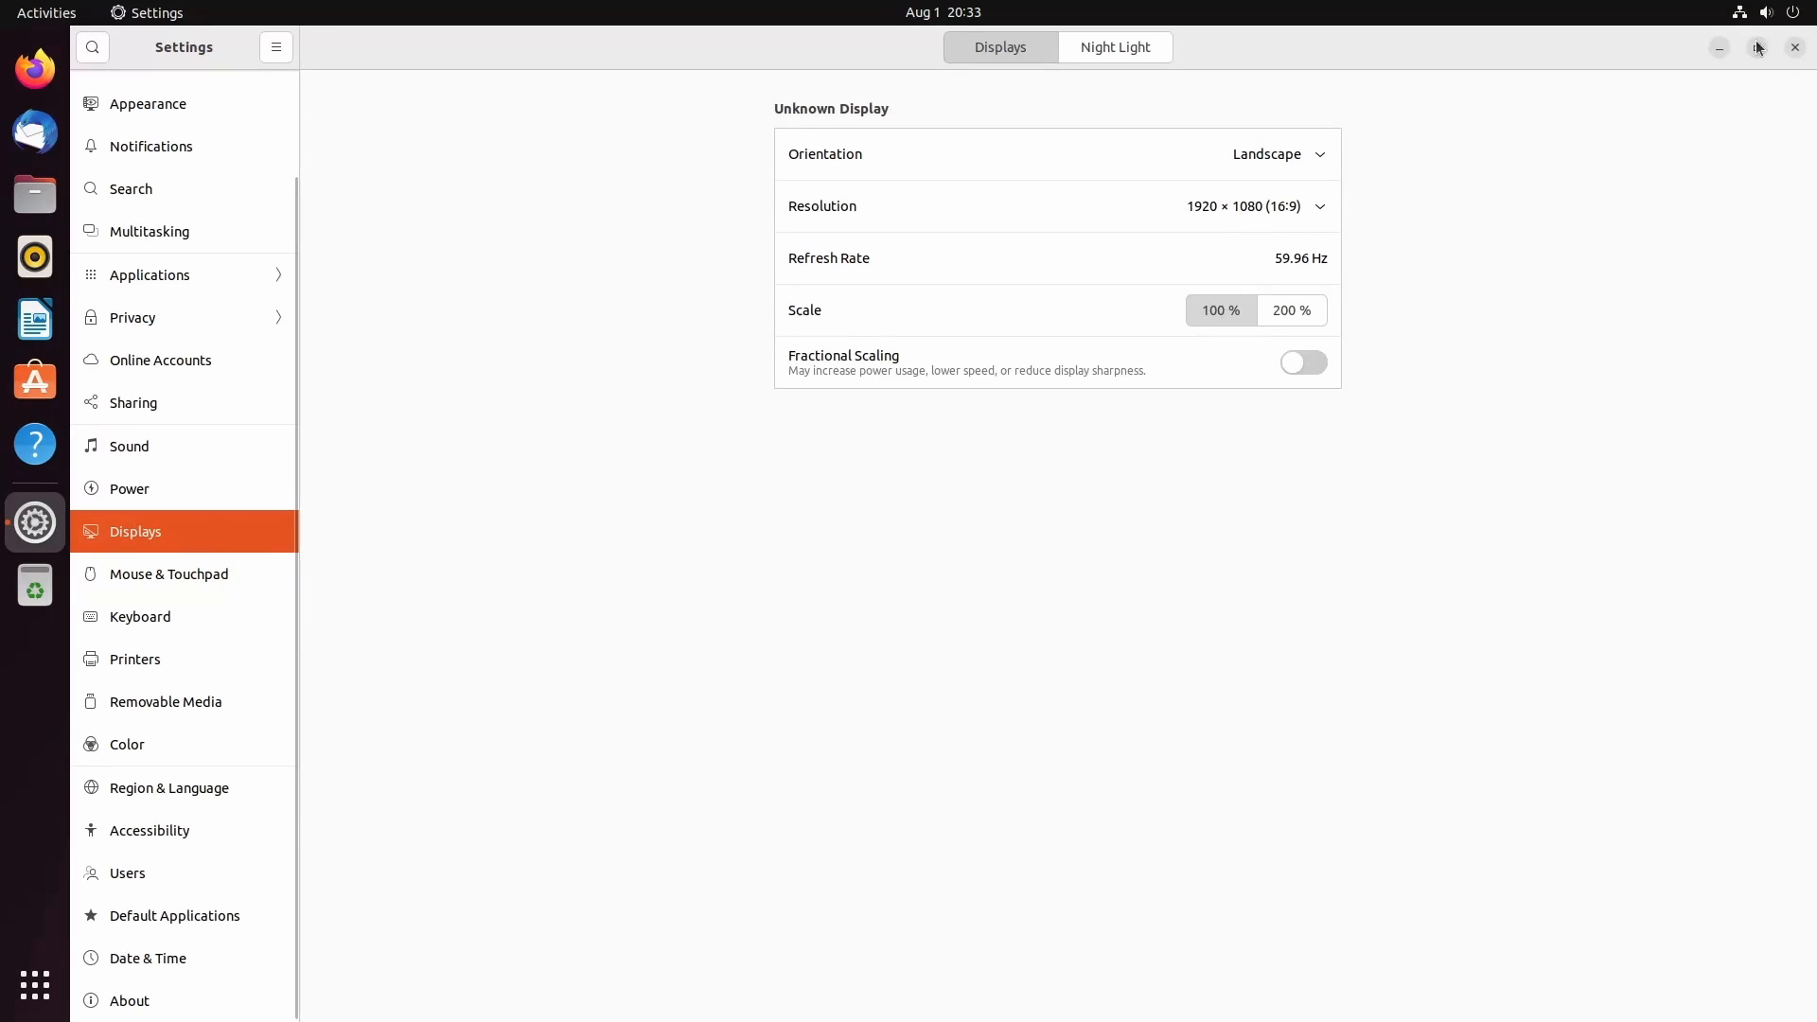
click(1794, 49)
drag(629, 397, 116, 74)
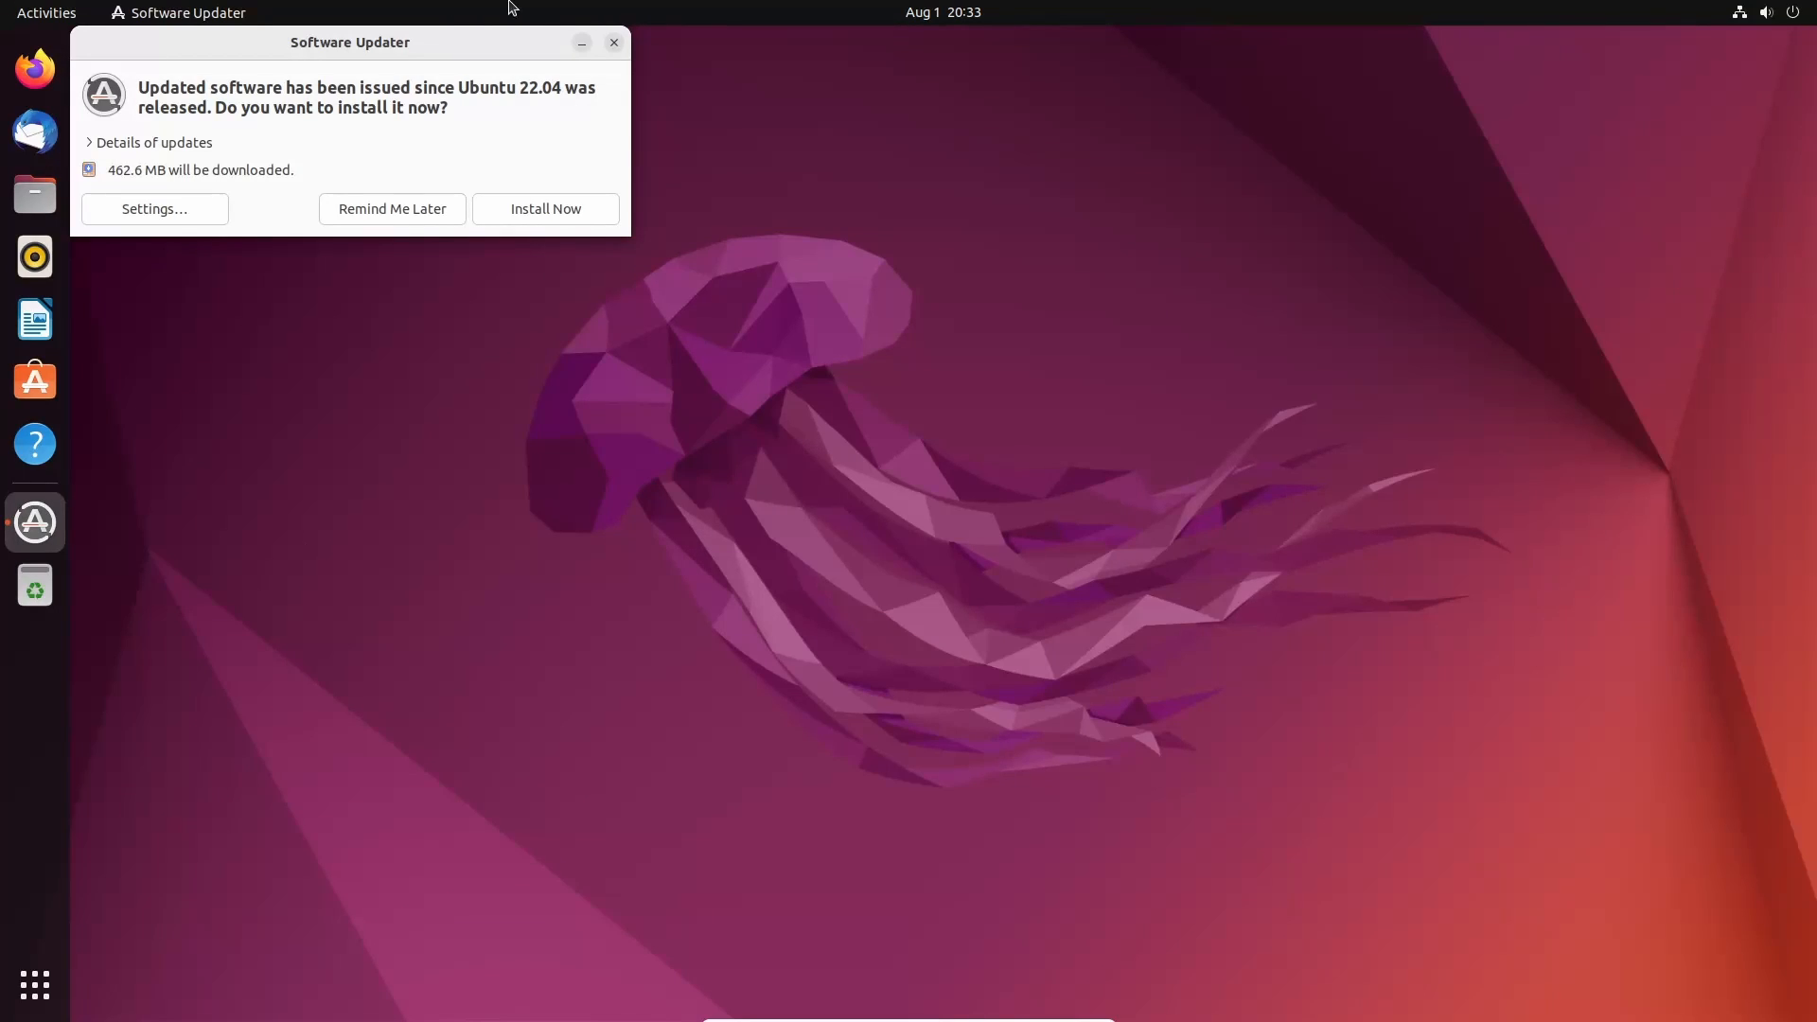
click(614, 42)
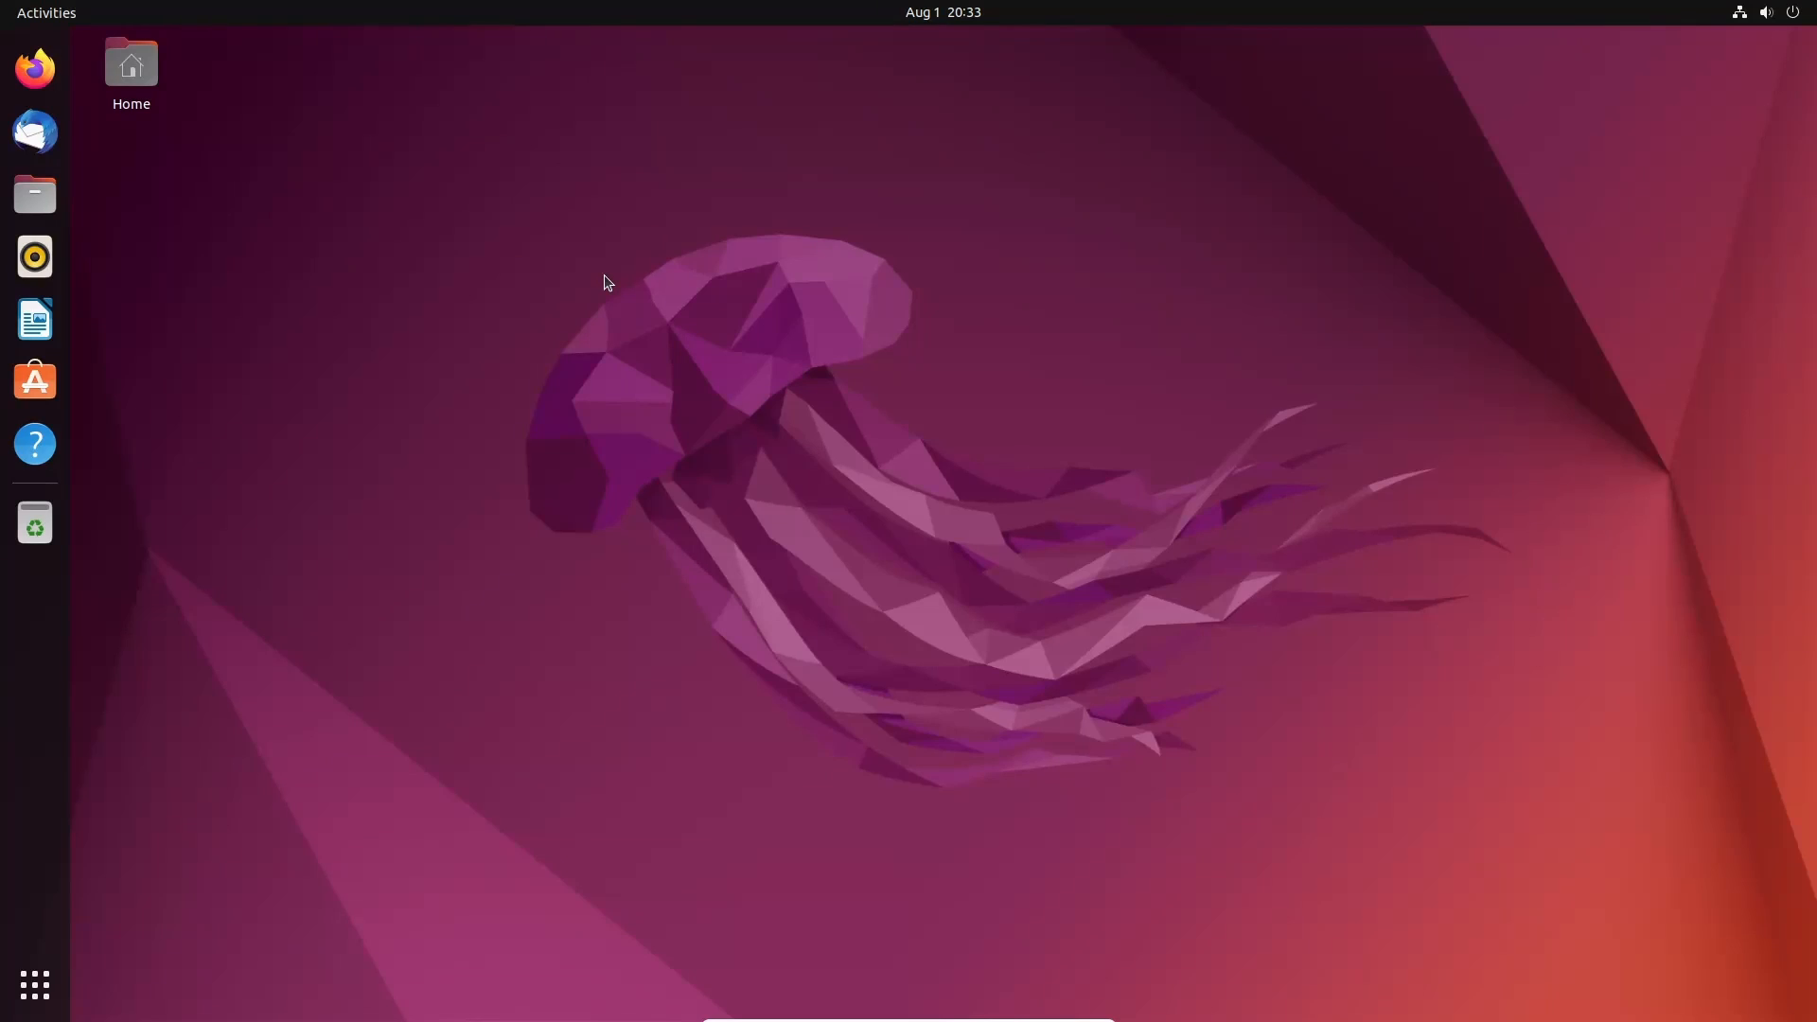